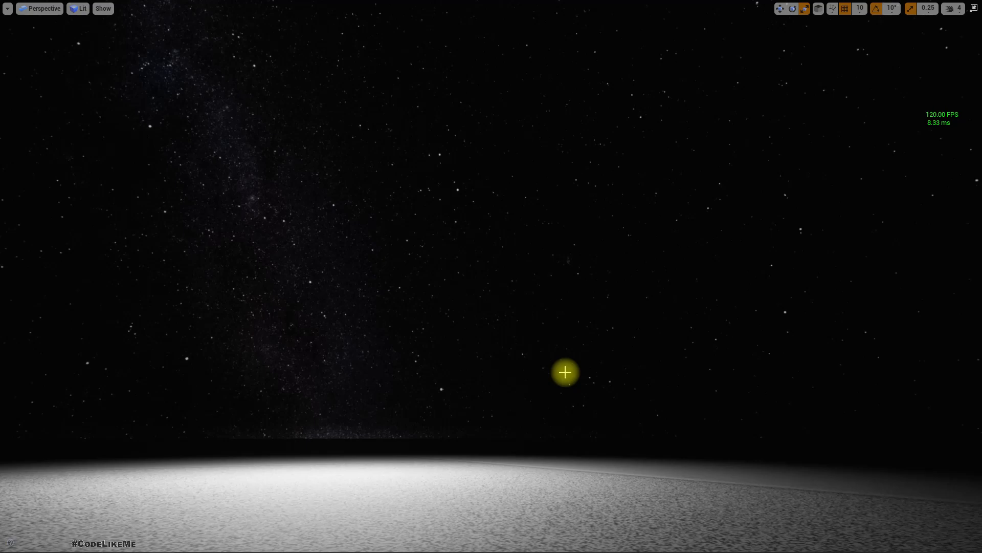
Look around the night sky in the viewport, examining the Milky Way, the stars and the moon
right_click_drag(565, 371, 500, 391)
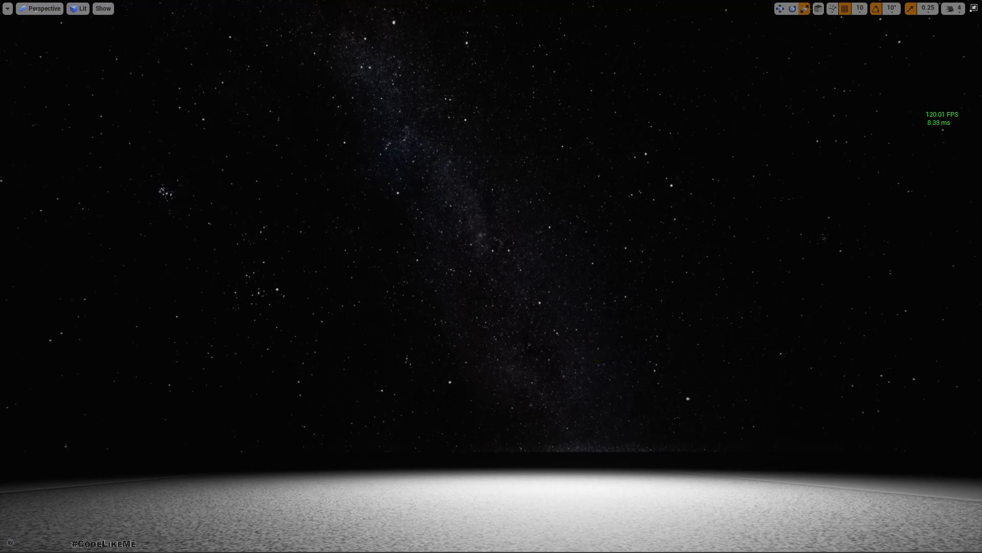
right_click_drag(41, 349, 64, 356)
right_click_drag(469, 367, 492, 363)
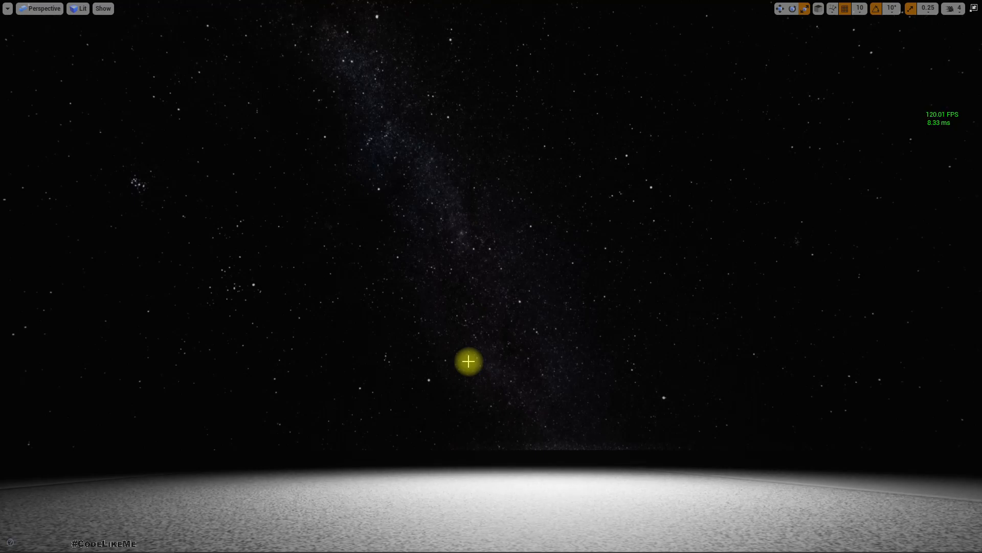
mouse_move(500, 398)
right_mouse_down()
mouse_move(542, 338)
mouse_move(604, 333)
mouse_move(529, 397)
mouse_move(528, 415)
mouse_move(491, 397)
mouse_move(481, 368)
mouse_move(483, 405)
mouse_move(481, 371)
mouse_move(460, 369)
right_mouse_up()
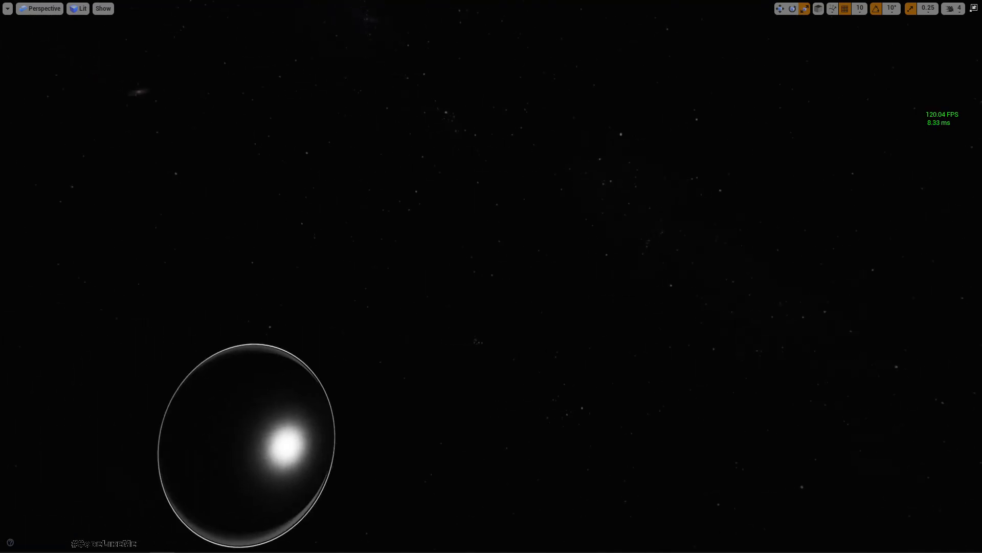
right_click_drag(555, 399, 553, 369)
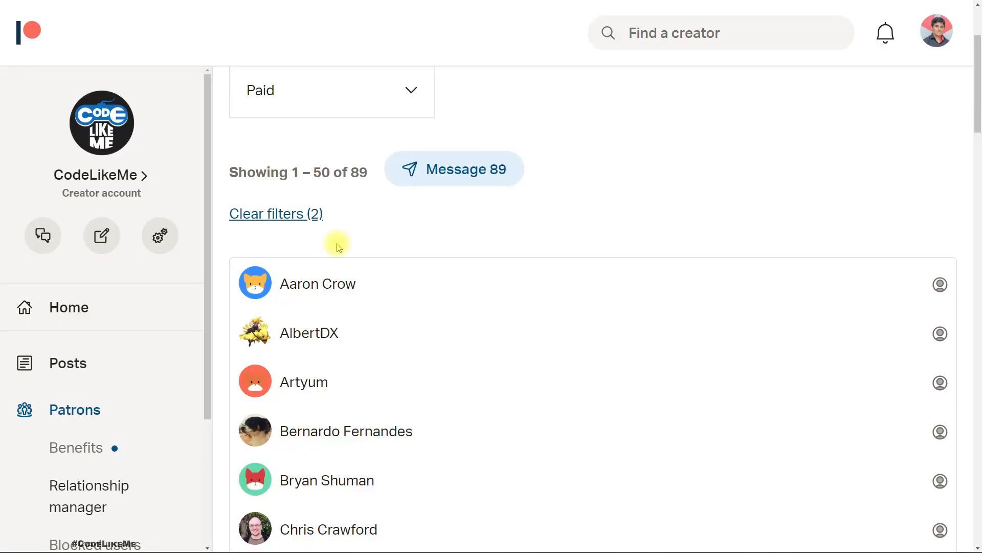
Switch to Patreon and look through both pages of the paid patrons list
scroll(500, 327, "down", 5)
scroll(542, 341, "down", 20)
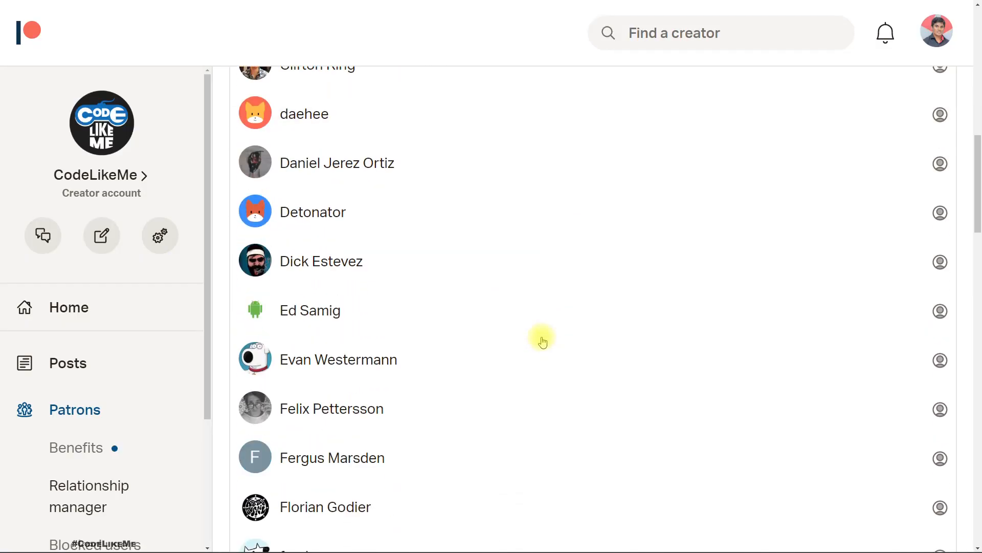
scroll(557, 346, "down", 5)
right_click(556, 346)
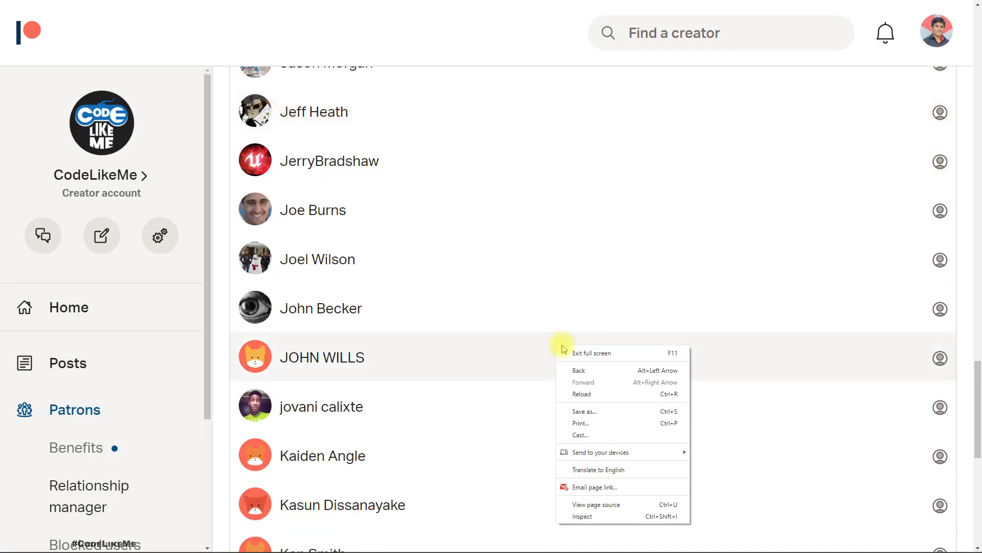
left_click(562, 319)
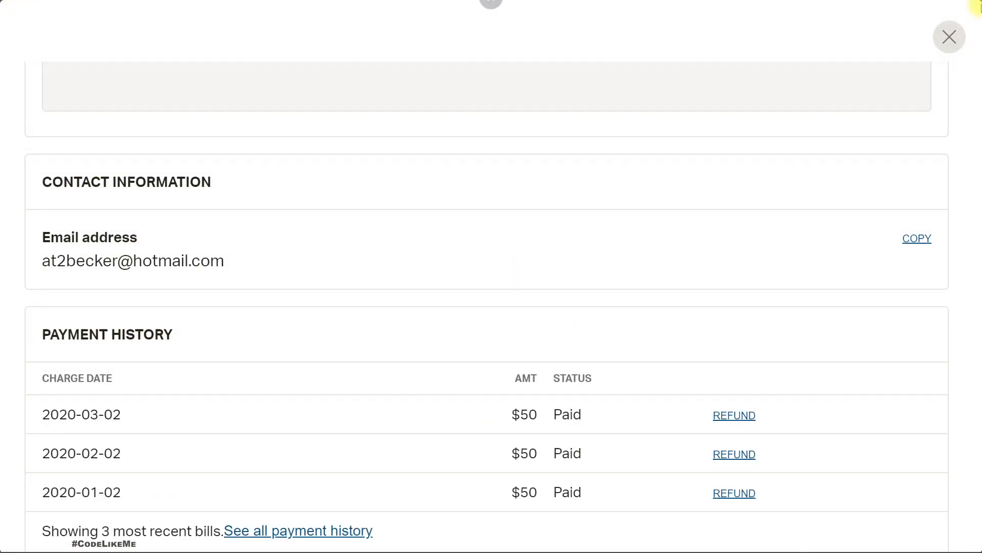
key("Escape")
scroll(552, 247, "down", 9)
left_click(613, 476)
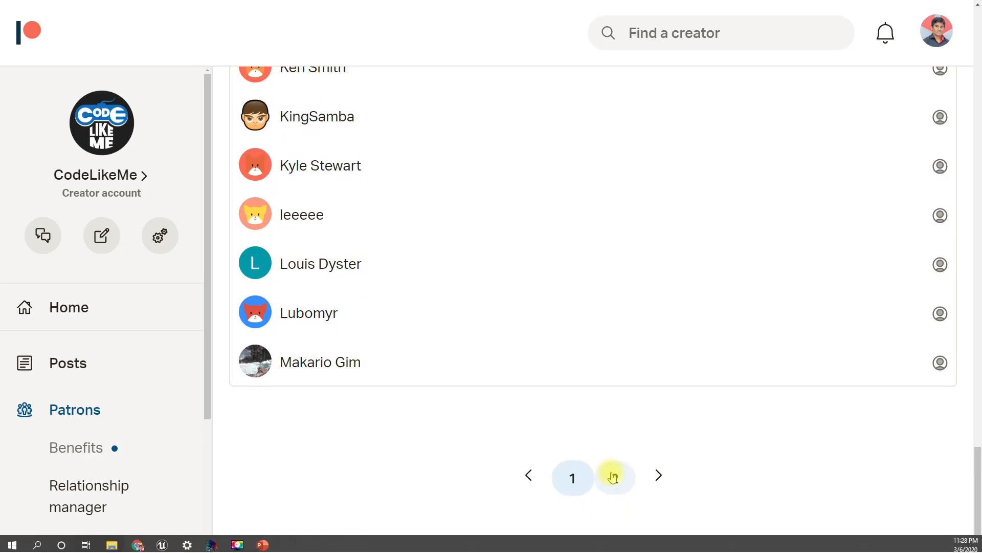
scroll(538, 262, "down", 20)
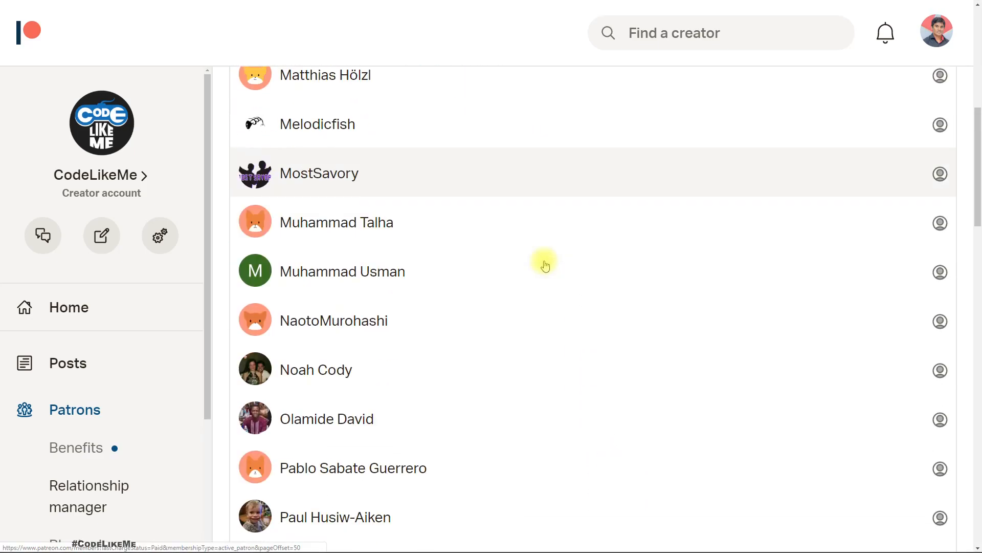
scroll(546, 267, "down", 12)
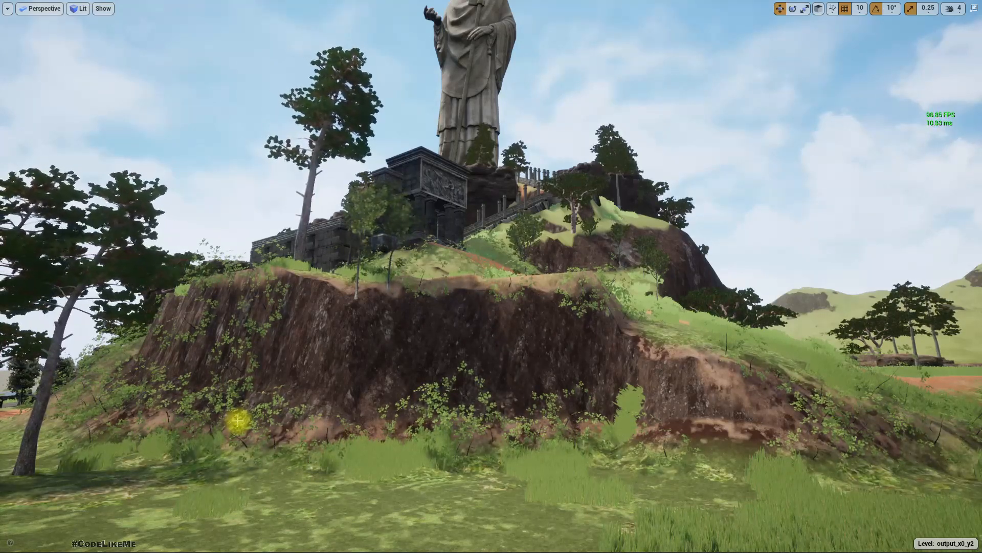
Look over the statue hill in the Unreal Editor level and take the viewport out of full-screen view
right_click_drag(422, 375, 439, 309)
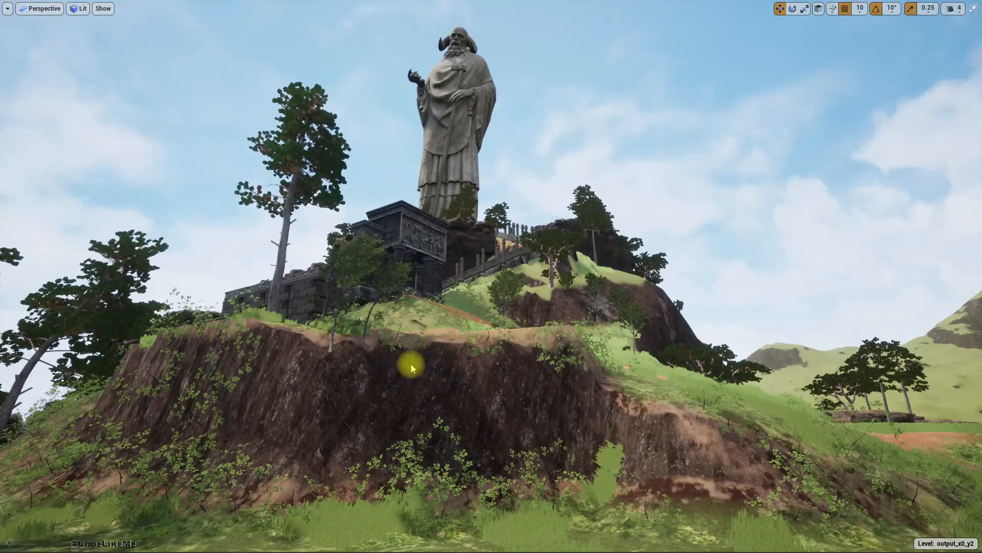
mouse_move(582, 356)
right_mouse_down()
mouse_move(593, 354)
mouse_move(577, 351)
right_mouse_up()
key("F11")
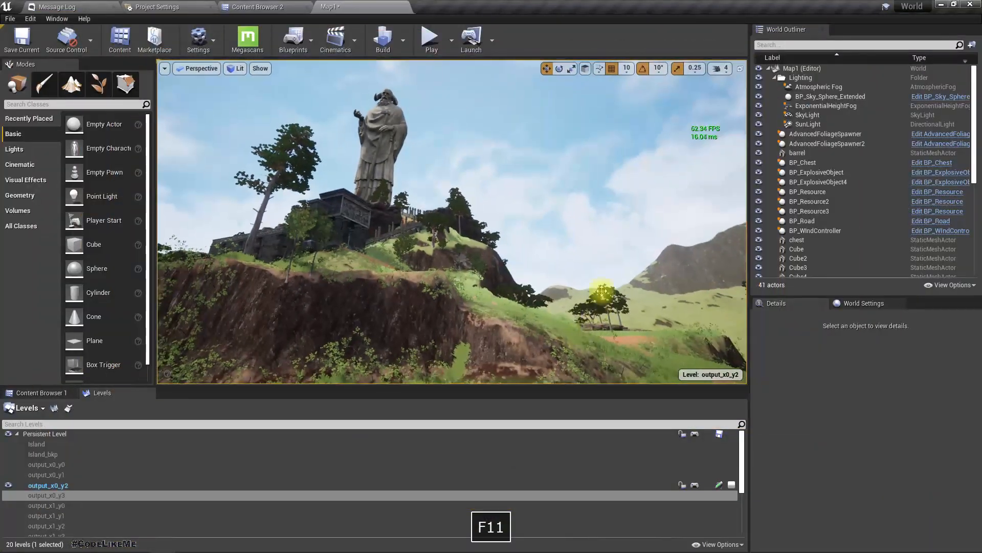
Select BP_Sky_Sphere_Extended and examine its time, light, fog, cloud and star brightness settings
left_click(555, 133)
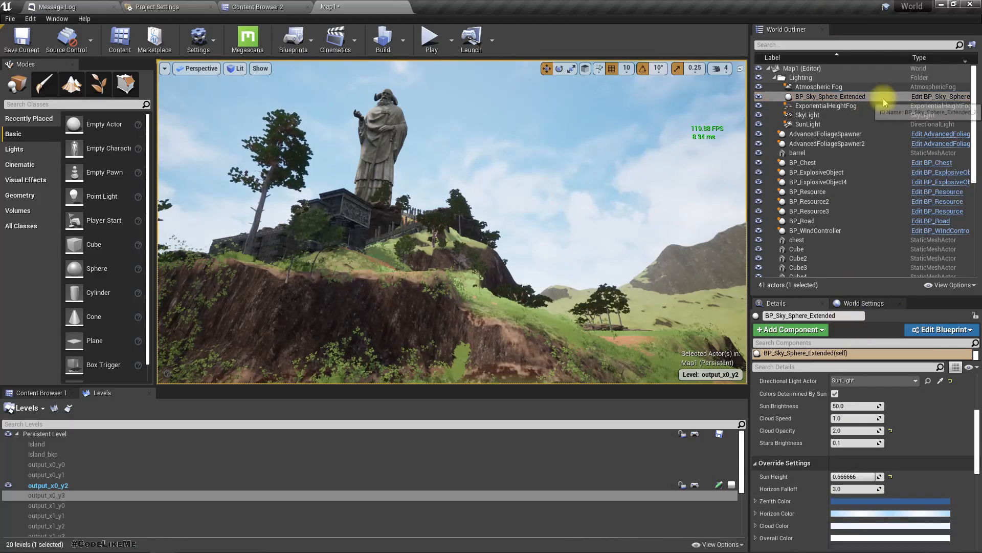
scroll(910, 461, "up", 5)
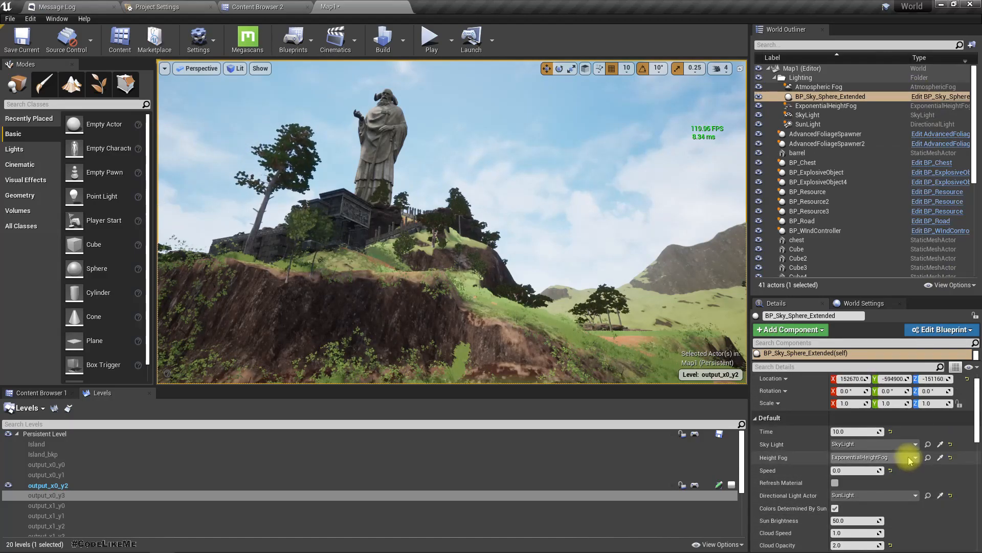
scroll(852, 468, "down", 3)
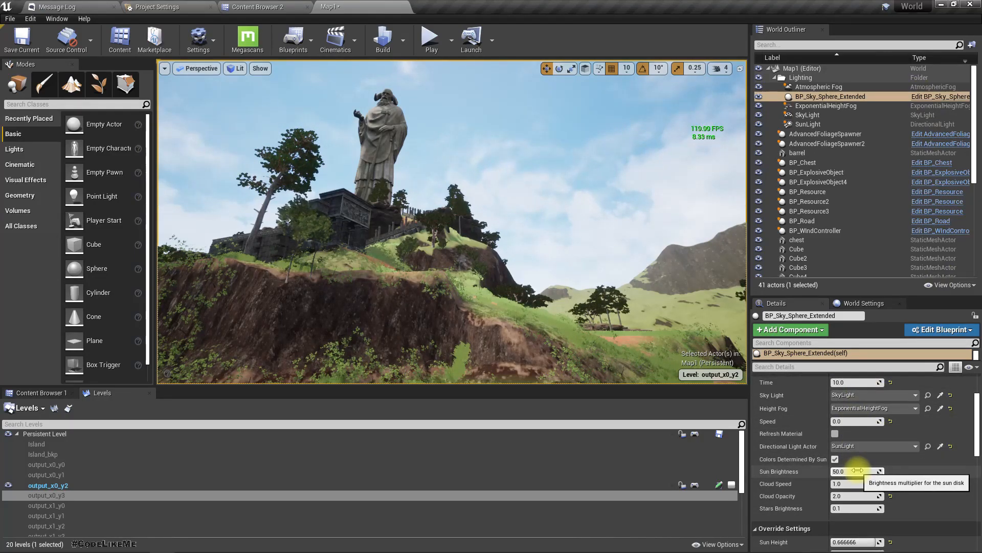
scroll(879, 455, "down", 2)
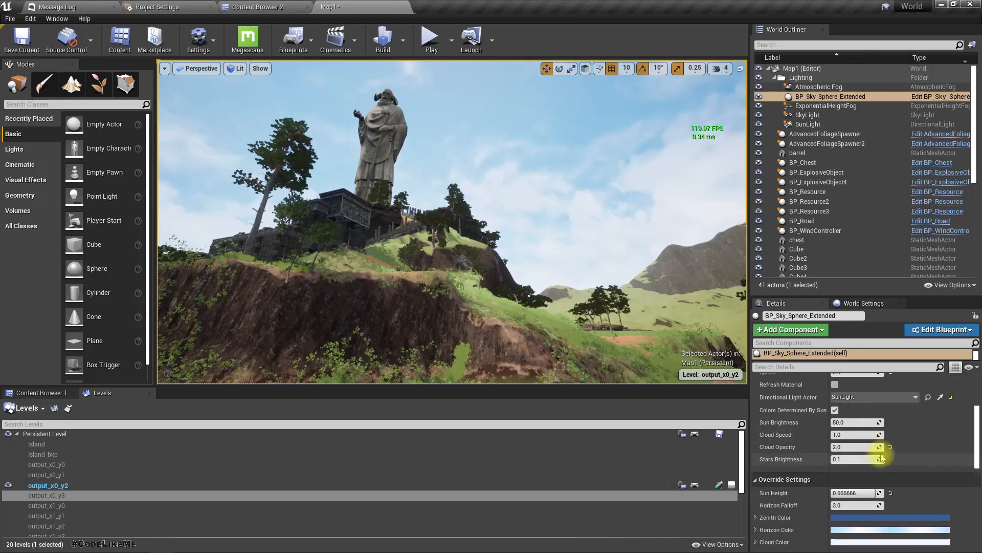
scroll(895, 456, "up", 2)
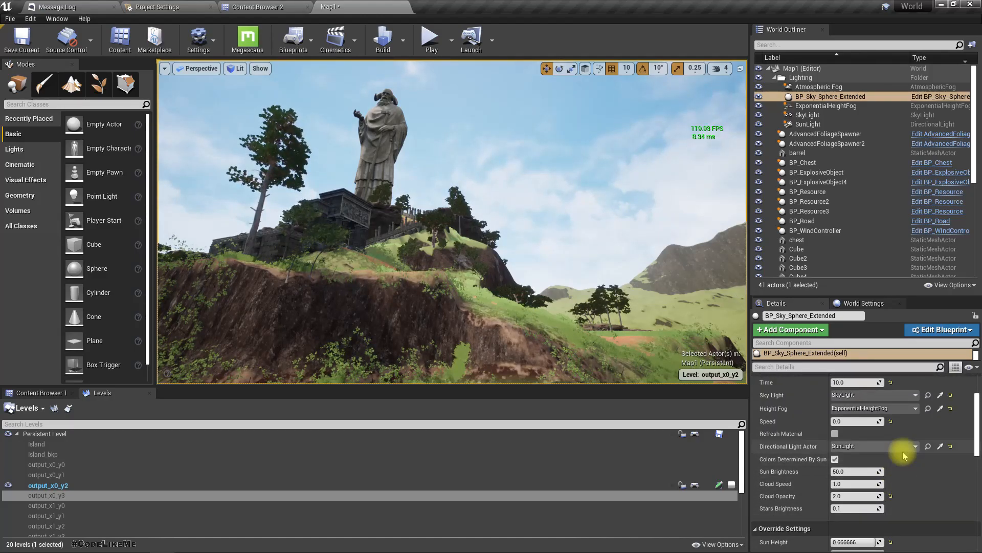
scroll(905, 455, "down", 1)
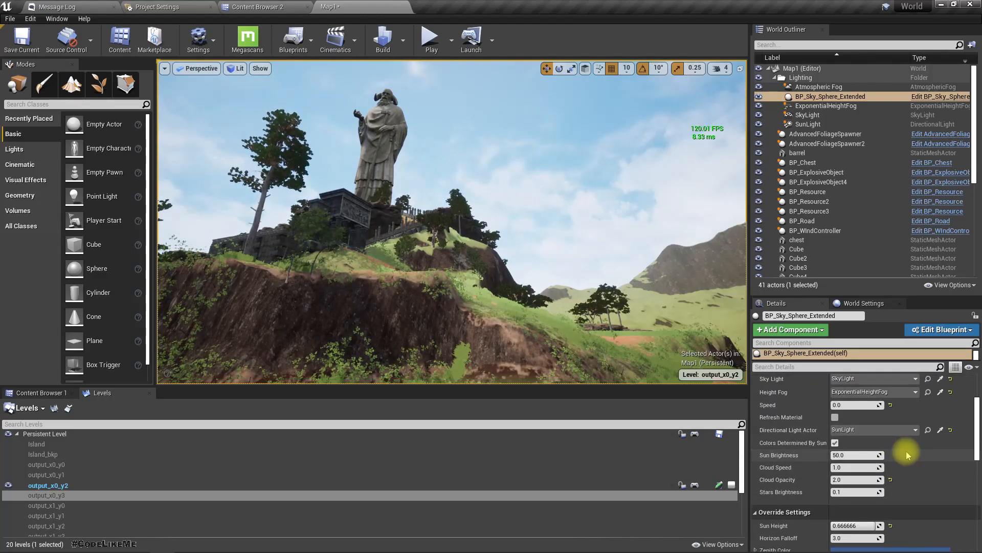
scroll(906, 453, "up", 5)
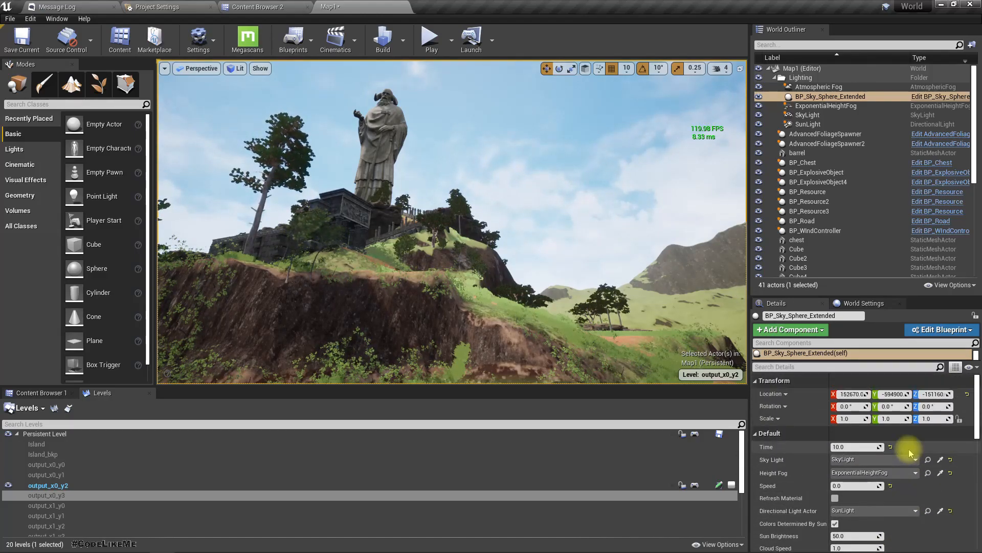
Try a different Time on BP_Sky_Sphere_Extended, check the landscape lighting, and set Time back to 10
left_click_drag(854, 447, 829, 447)
right_click_drag(629, 344, 588, 407)
mouse_move(849, 447)
left_mouse_down()
mouse_move(941, 447)
mouse_move(849, 447)
left_mouse_up()
left_click(870, 447)
type("1")
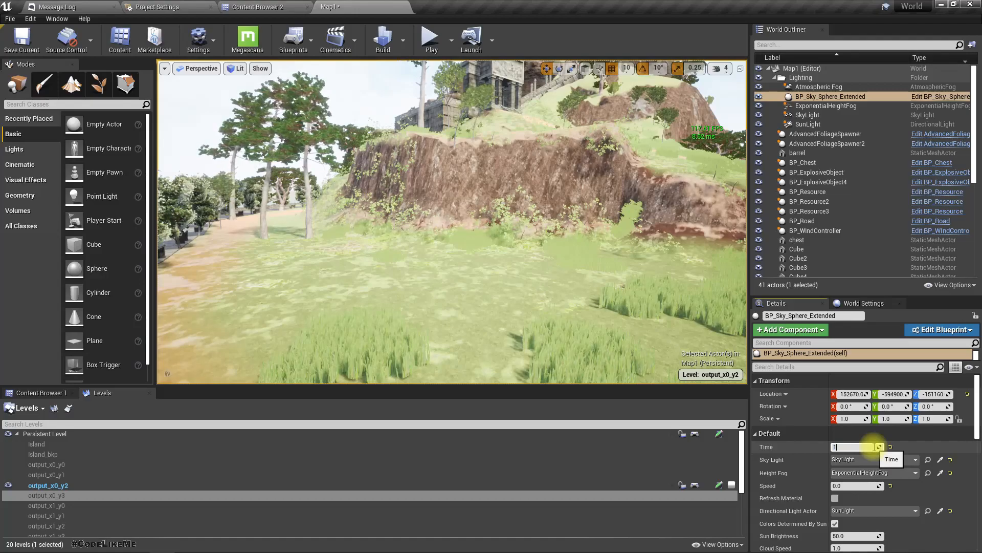
type("0")
key("Return")
right_click_drag(596, 373, 562, 330)
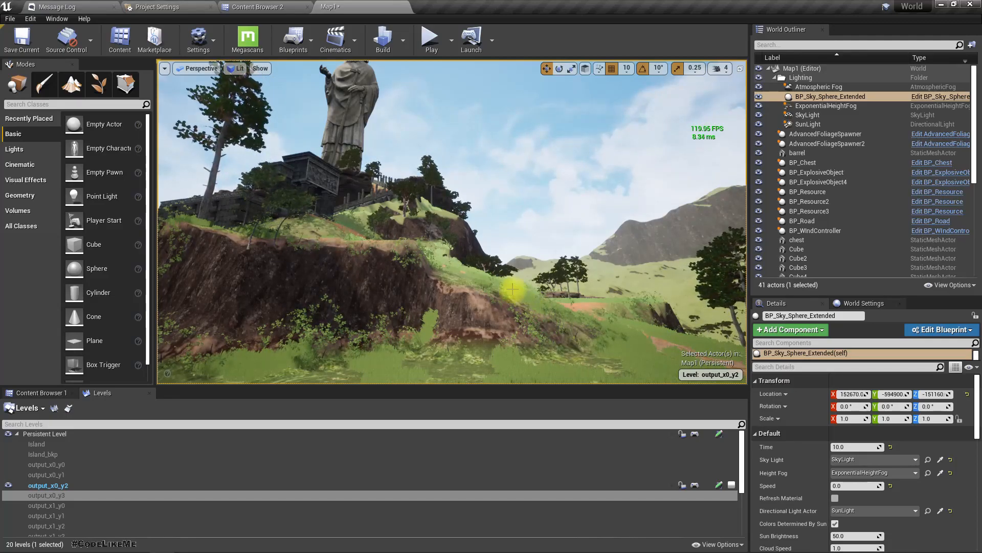
right_click_drag(511, 298, 516, 302)
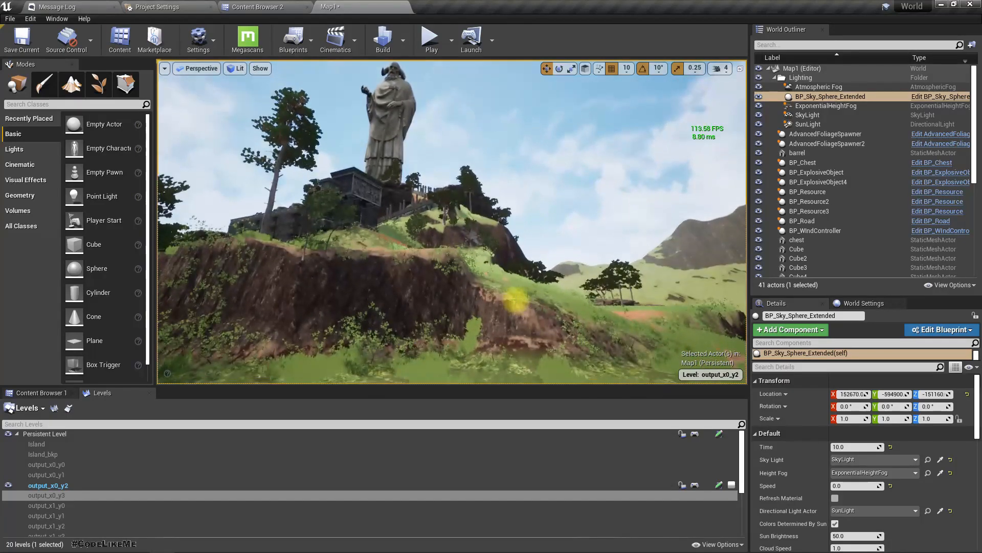
Create a new level from the TimeOfDay template without saving the open maps
key("ctrl+n")
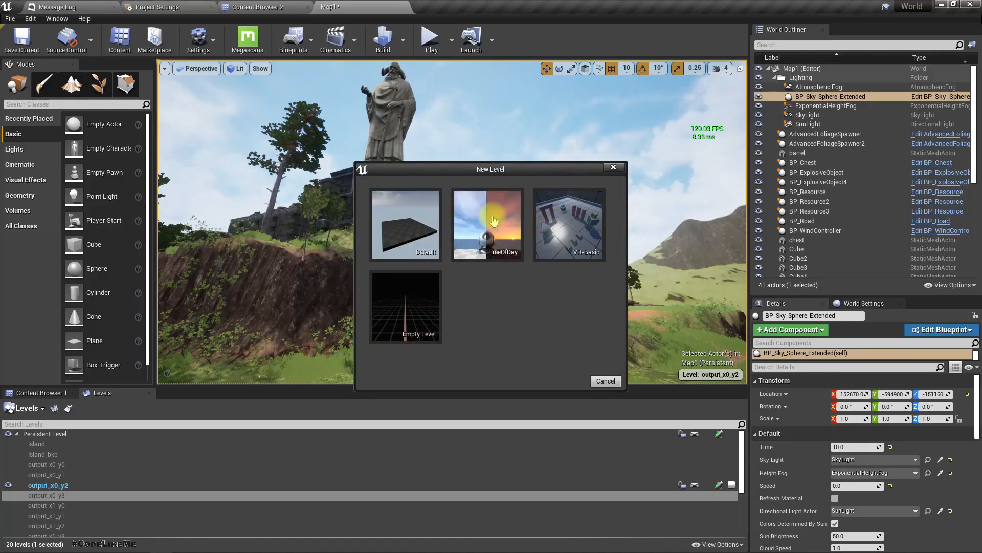
left_click(476, 204)
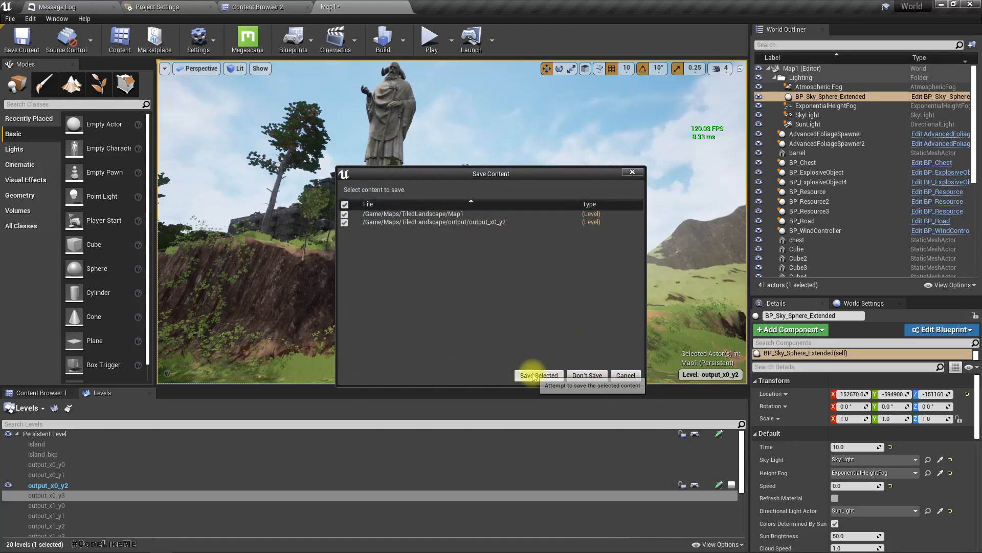
left_click(587, 375)
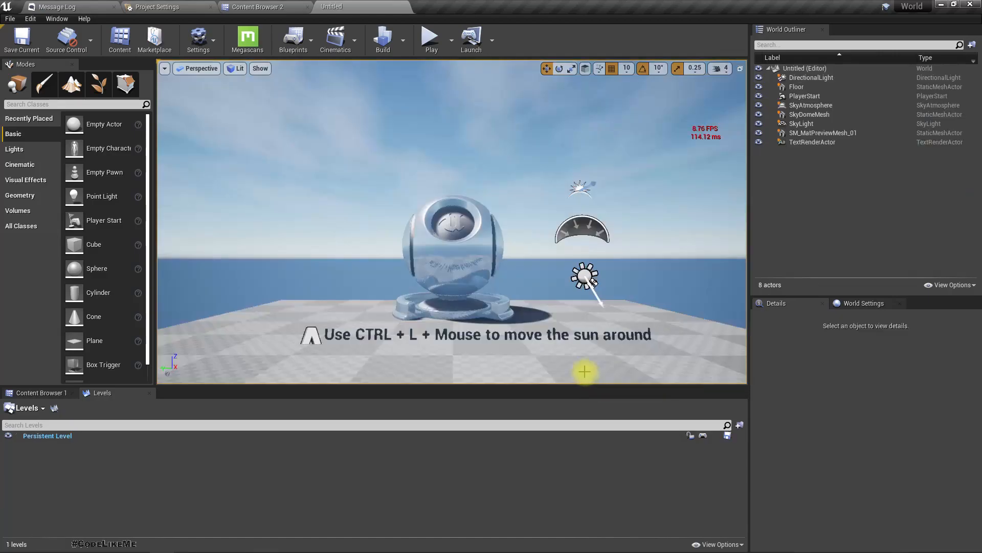
left_click_drag(511, 337, 511, 394)
Try a Ground Radius of about 6693 on the SkyAtmosphere actor and reset it to its default
left_click(798, 105)
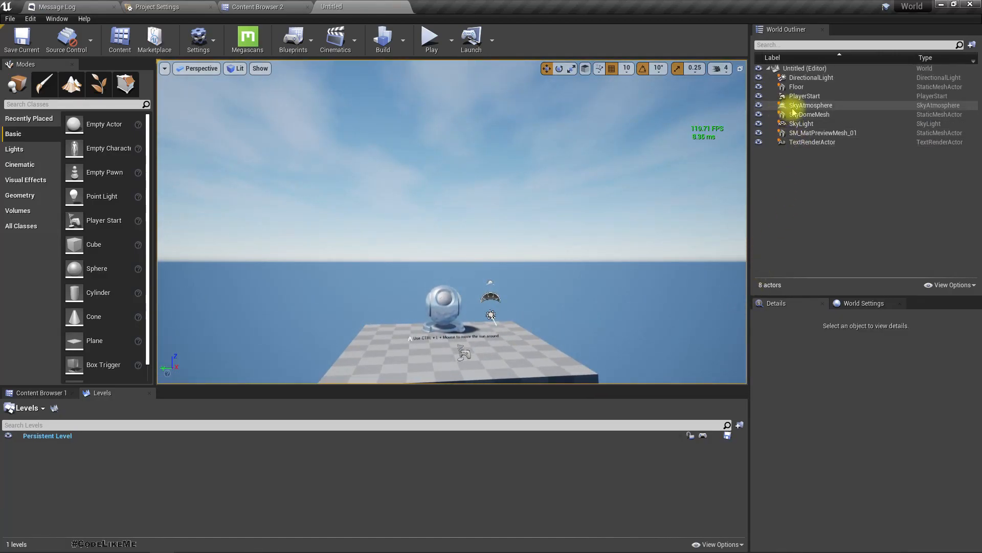
right_click_drag(544, 253, 568, 259)
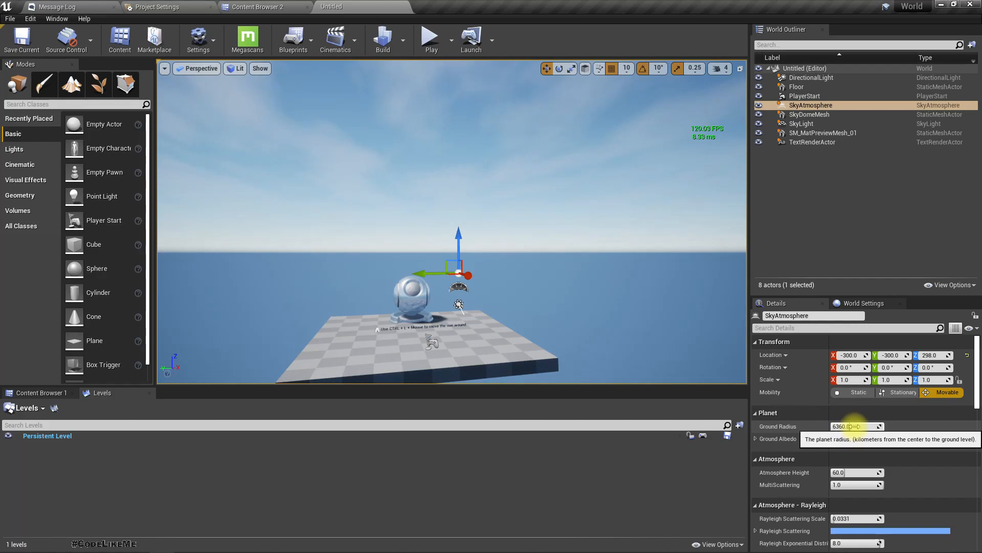
left_click_drag(853, 426, 869, 426)
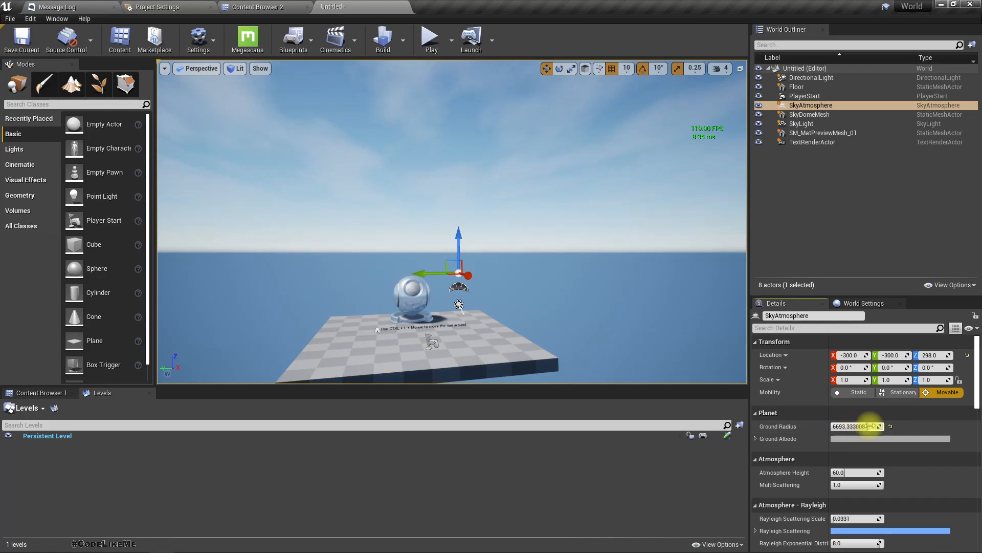
left_click(890, 426)
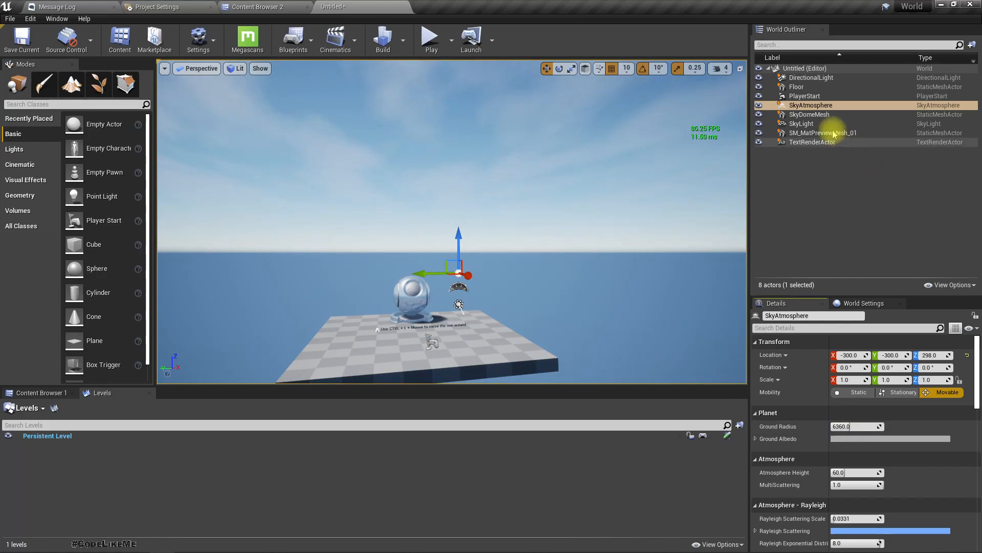
Rotate the DirectionalLight by 90° to a pitch of about 28°, turning the scene to night, and check the sky
double_click(811, 105)
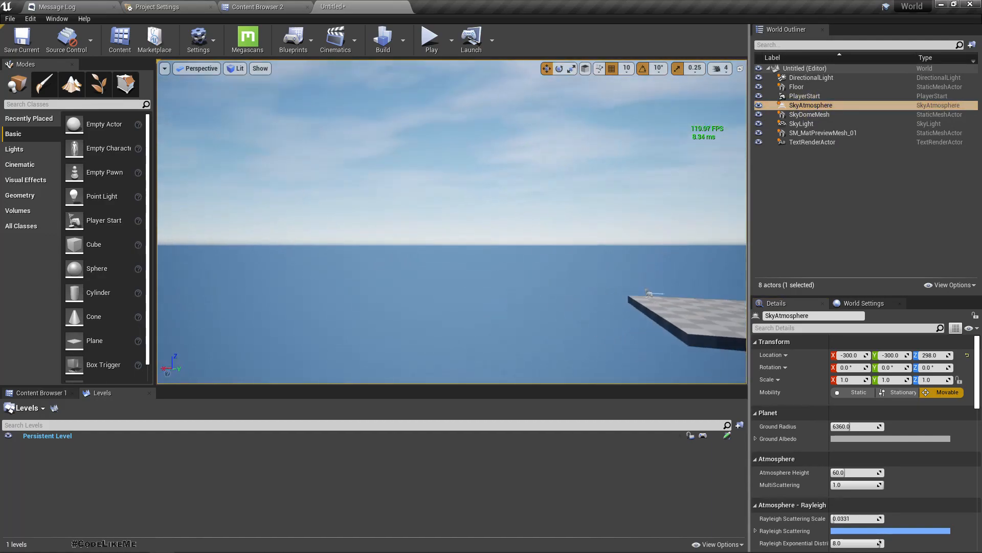
right_click_drag(452, 221, 360, 167)
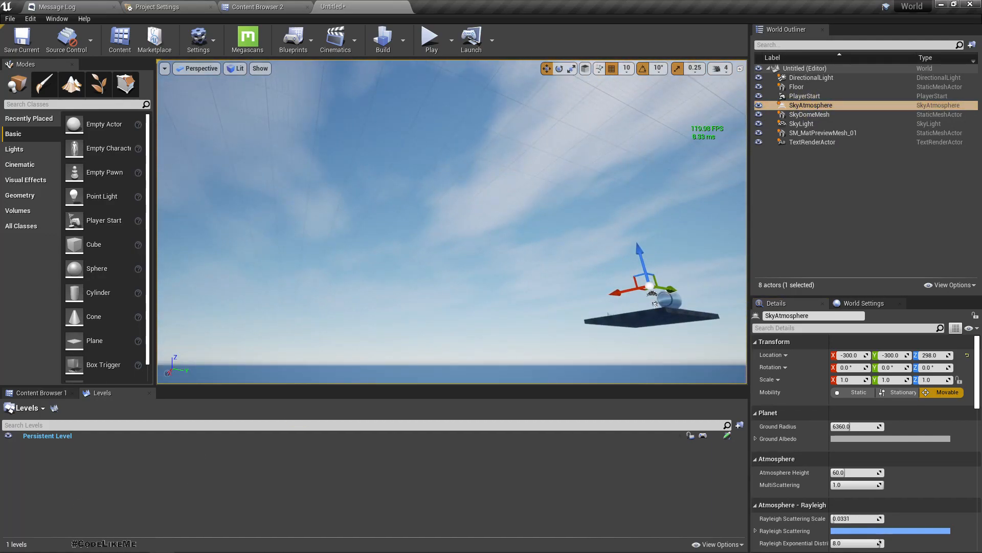
right_click_drag(655, 303, 655, 348)
right_click_drag(343, 294, 317, 307)
right_click_drag(594, 253, 460, 259)
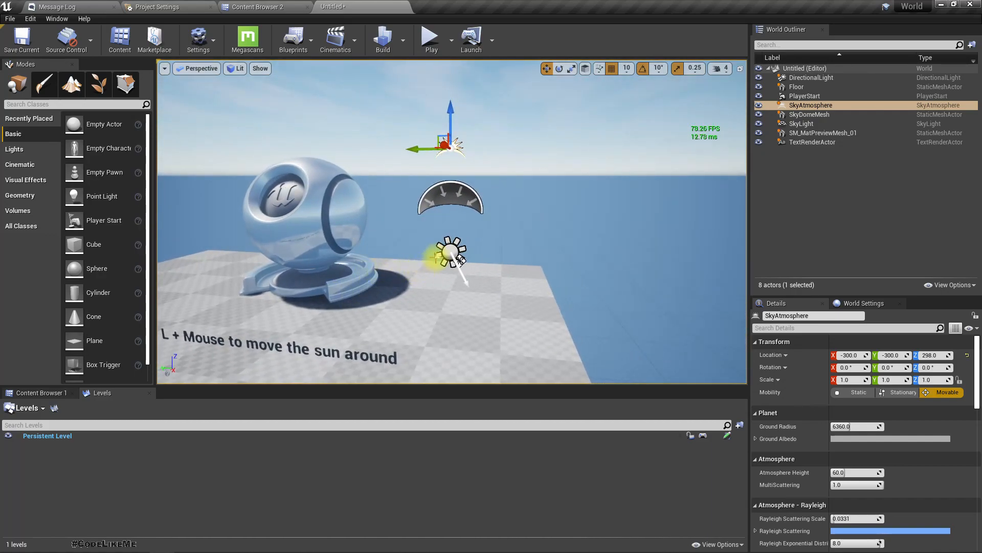
left_click(460, 259)
key("e")
right_click_drag(460, 260, 460, 210)
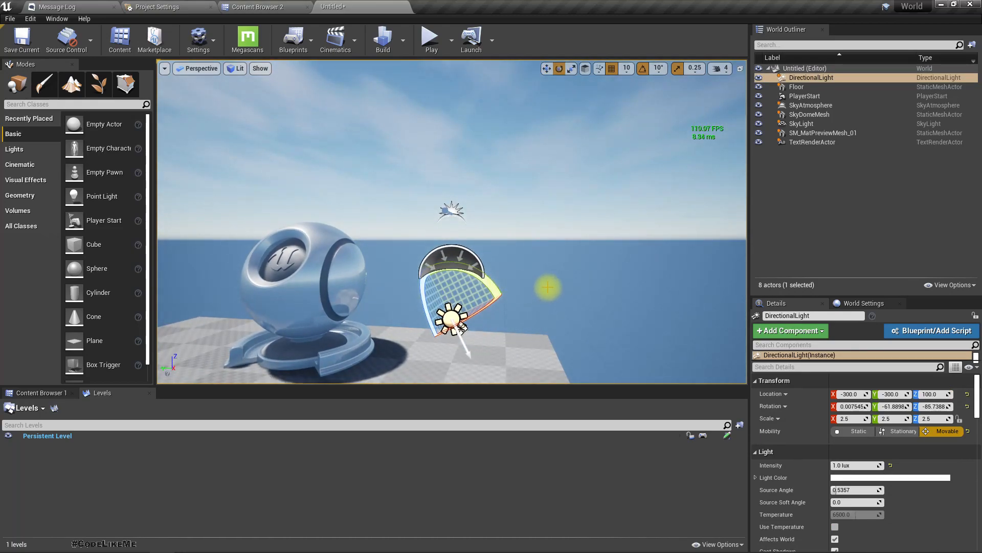
left_click_drag(483, 275, 510, 302)
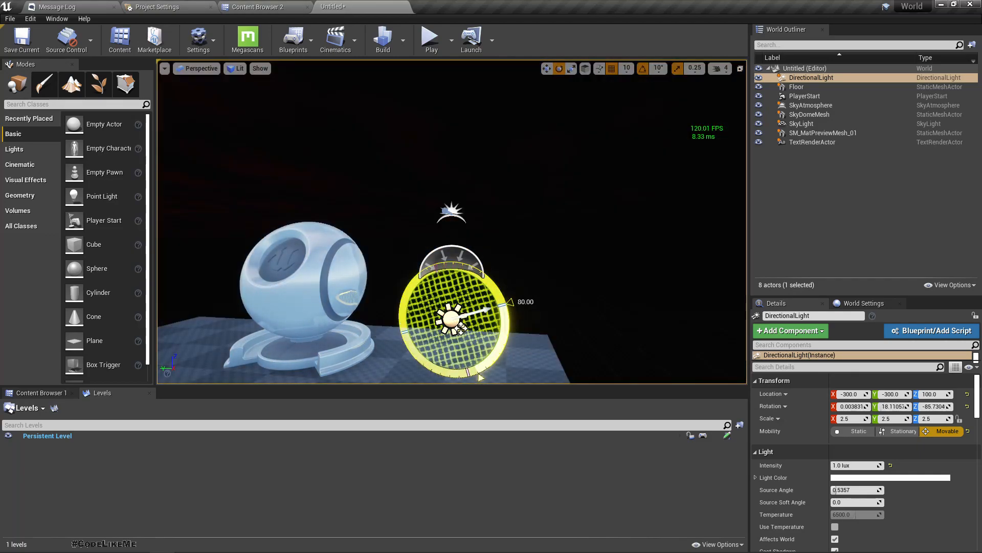
right_click_drag(462, 328, 463, 258)
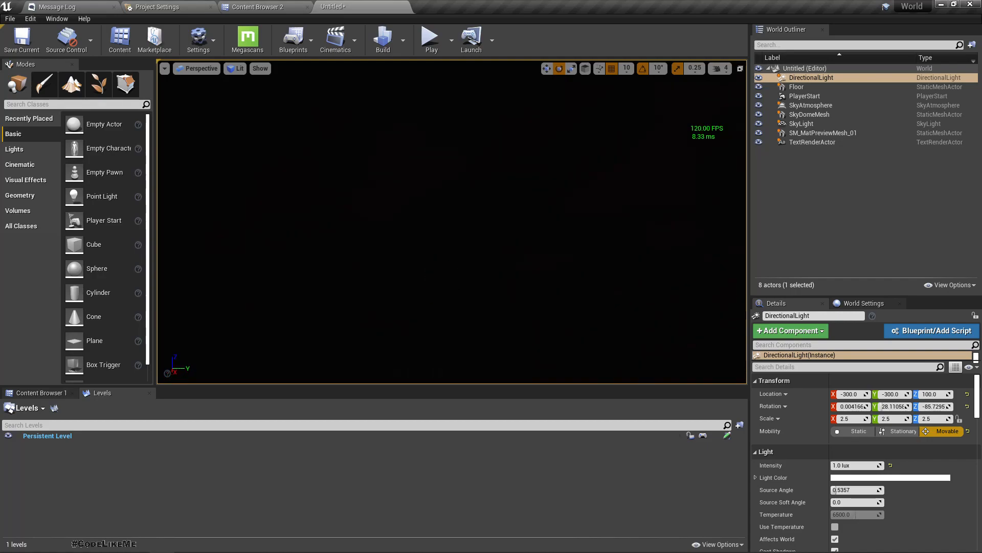
Rotate the DirectionalLight back above the horizon to a pitch of about -35° and inspect the daytime sky
scroll(832, 457, "down", 3)
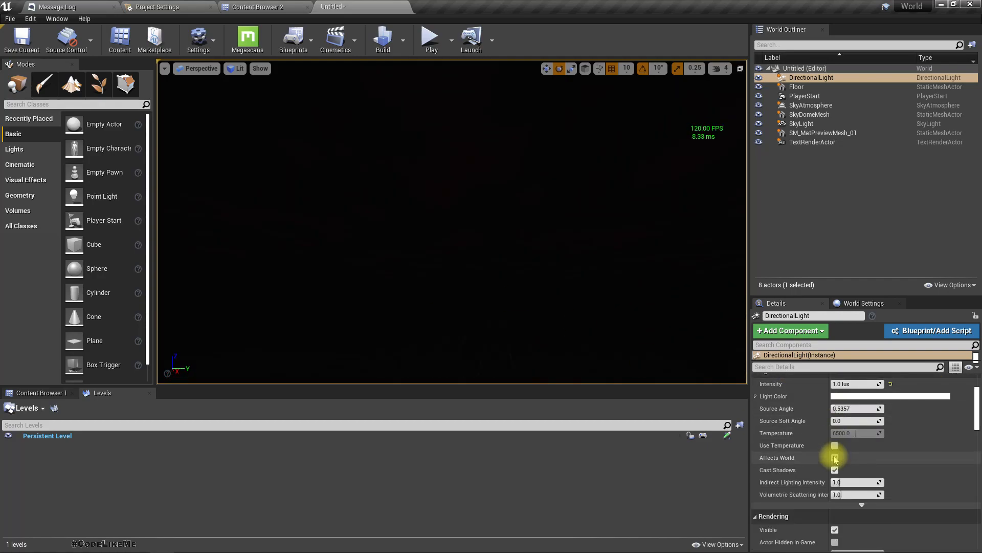
left_click(835, 458)
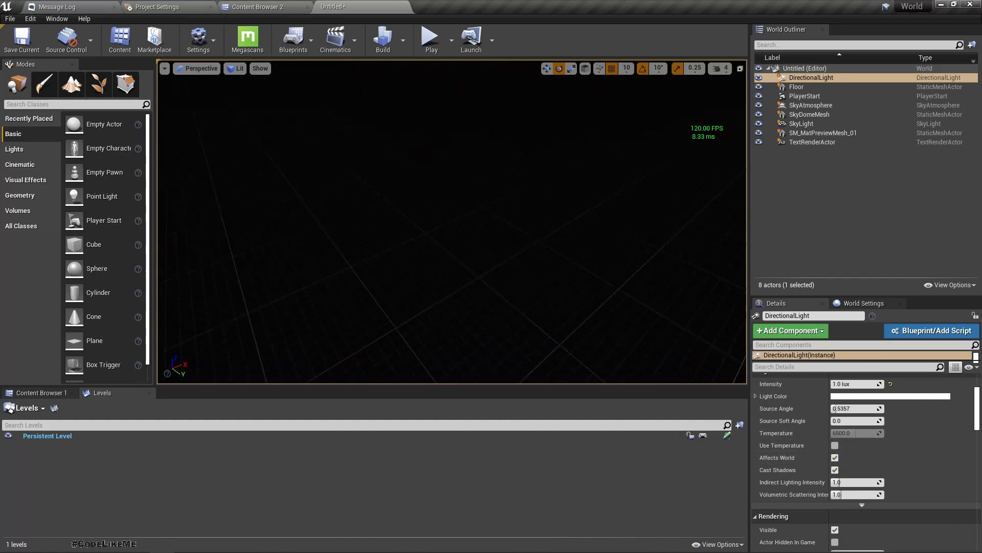
right_click_drag(454, 267, 491, 276)
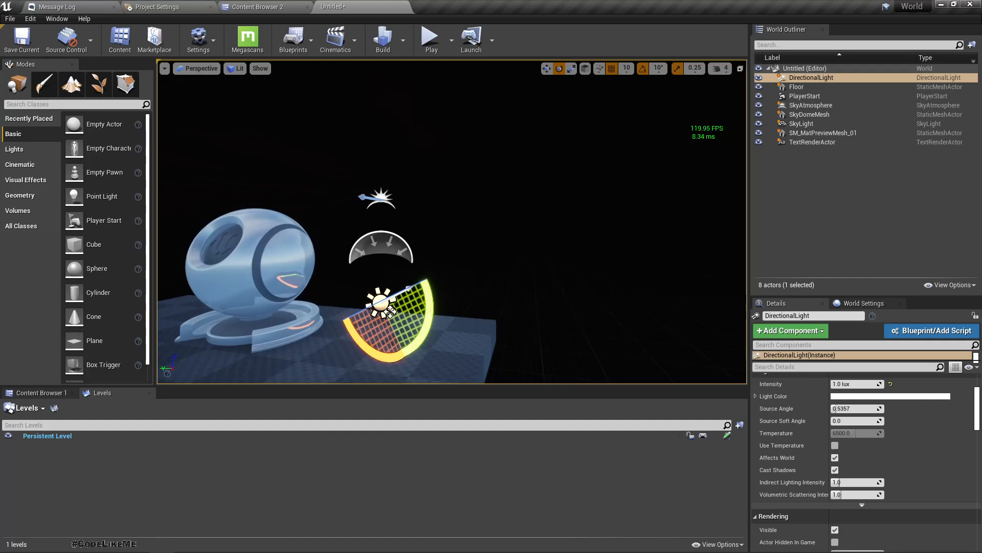
left_click_drag(422, 344, 427, 333)
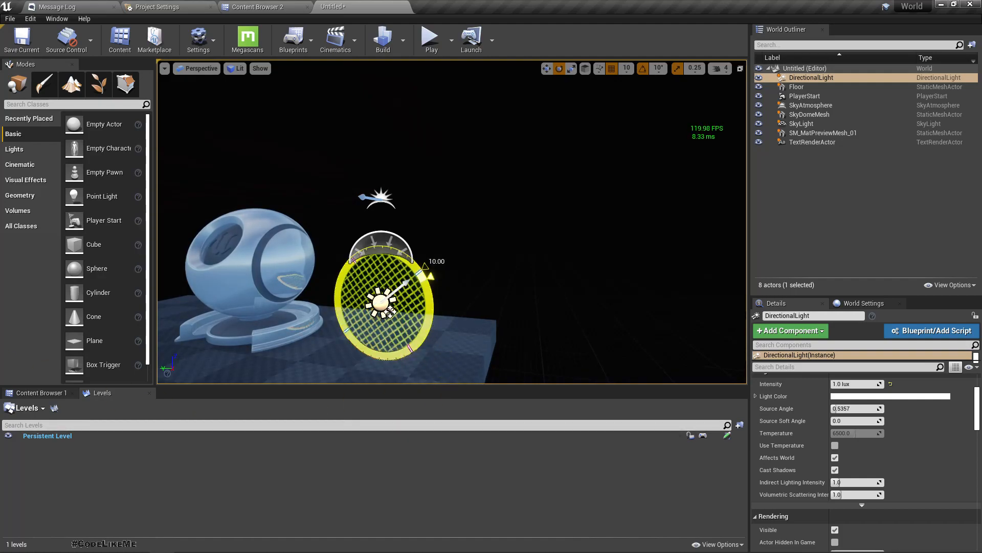
left_click_drag(432, 288, 435, 302)
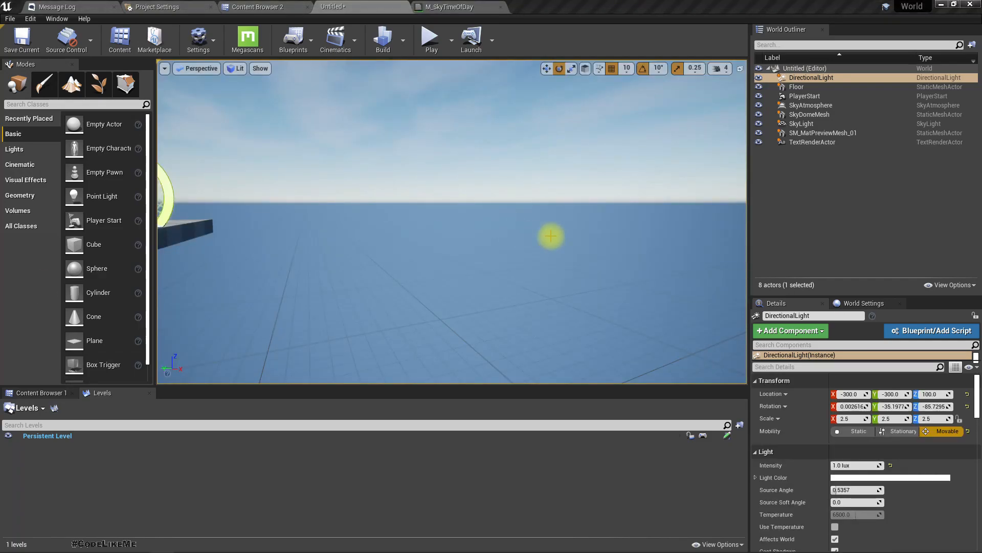
right_click_drag(551, 236, 482, 208)
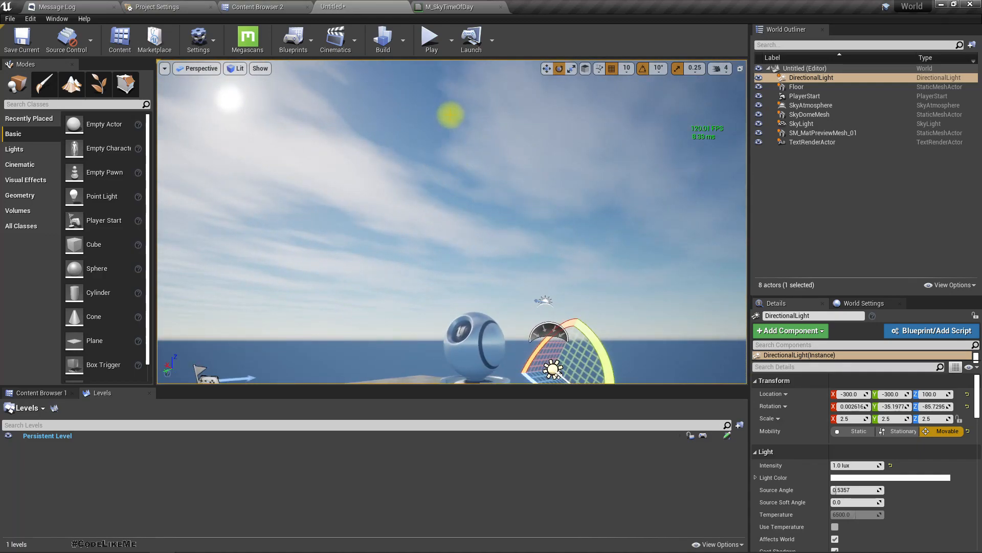
Inspect the SkyDomeMesh actor and lower the sun by rotating the DirectionalLight to a pitch of about -15°
left_click(828, 114)
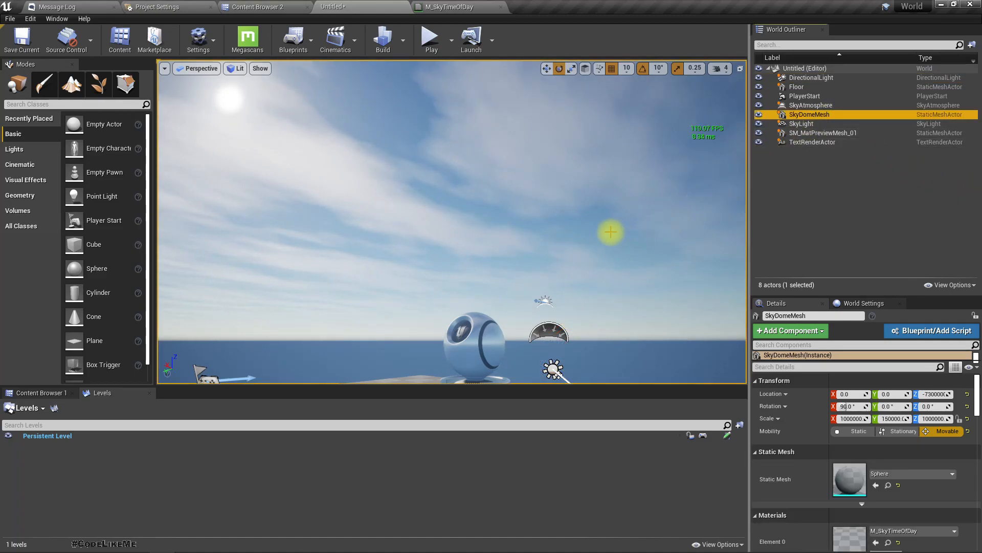
middle_click_drag(558, 219, 545, 258)
right_click_drag(589, 273, 568, 254)
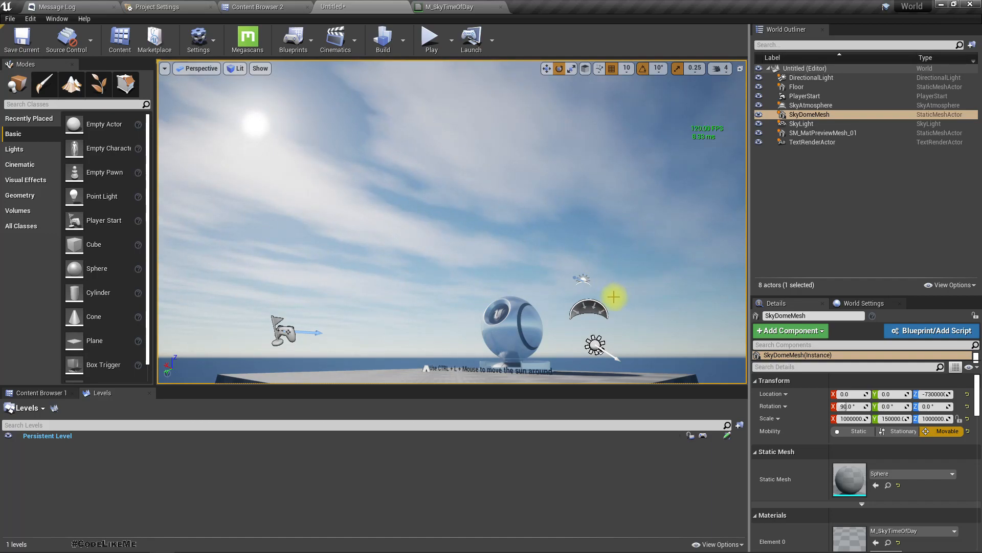
left_click(597, 346)
left_click_drag(646, 324, 675, 363)
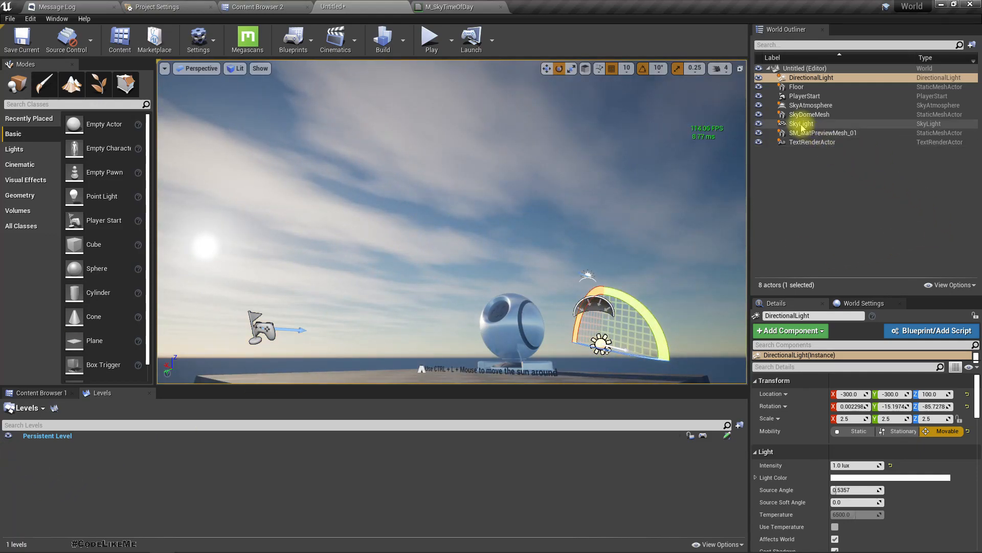
Examine the SkyAtmosphere actor's planet, Rayleigh, Mie, absorption and art direction settings and the sky around the sun
left_click(800, 106)
scroll(890, 425, "down", 10)
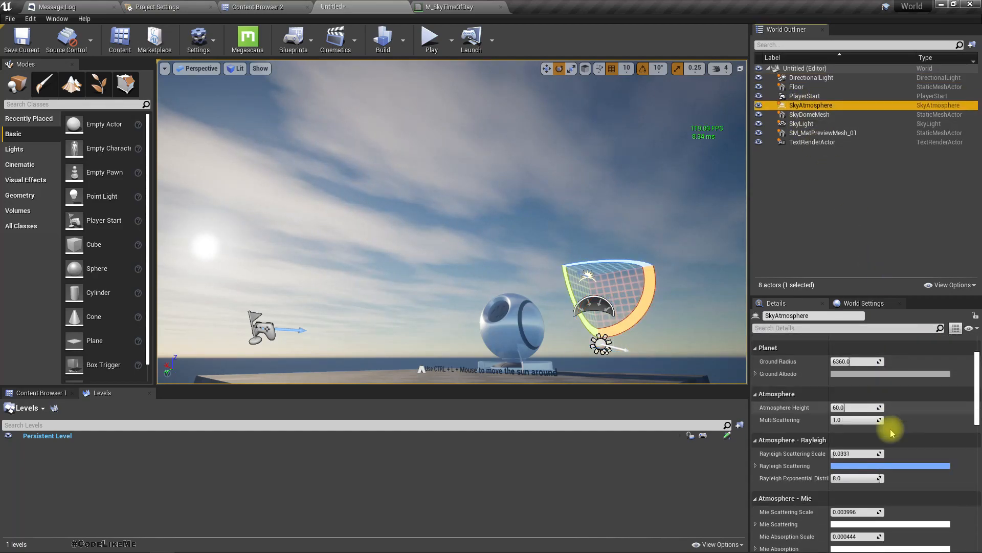
scroll(891, 432, "down", 8)
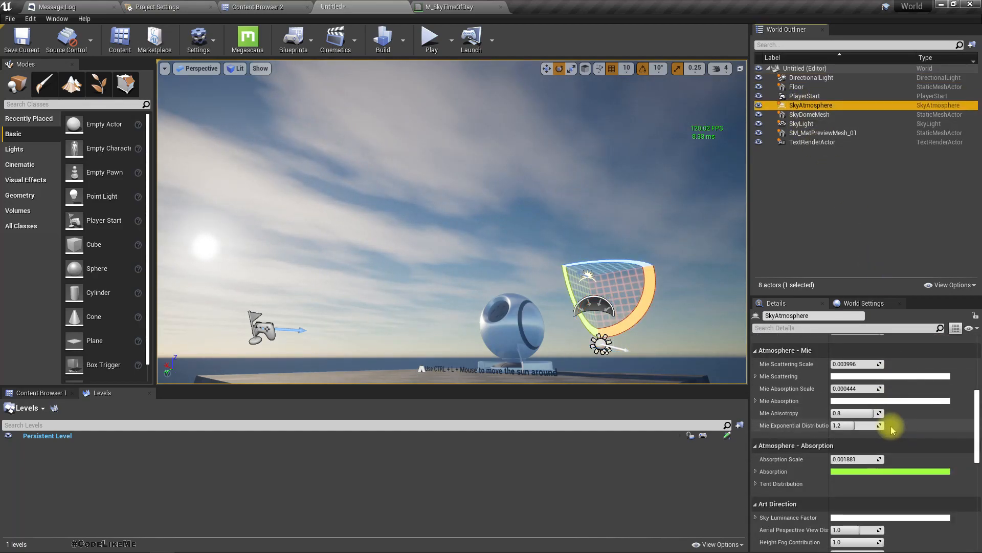
scroll(895, 420, "down", 2)
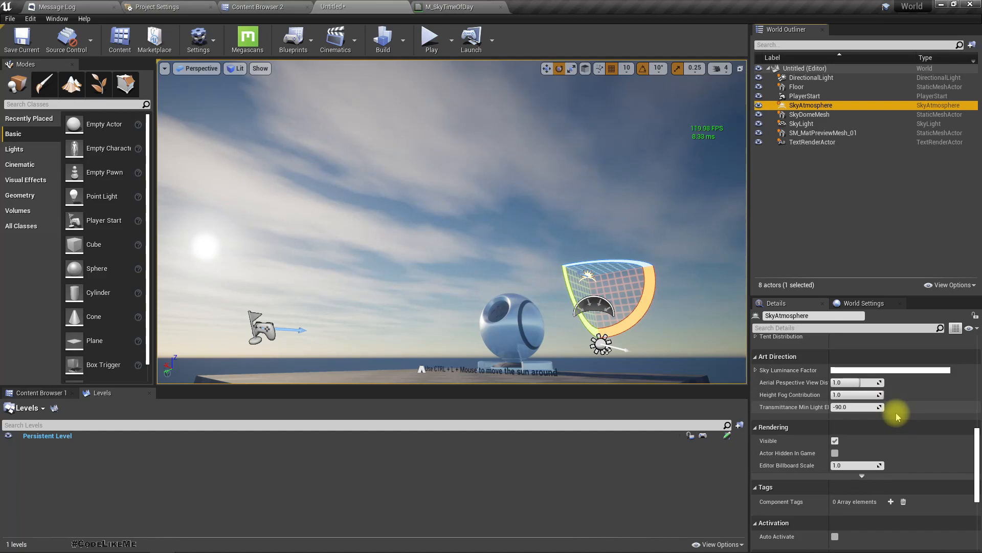
scroll(857, 395, "down", 6)
scroll(866, 506, "up", 10)
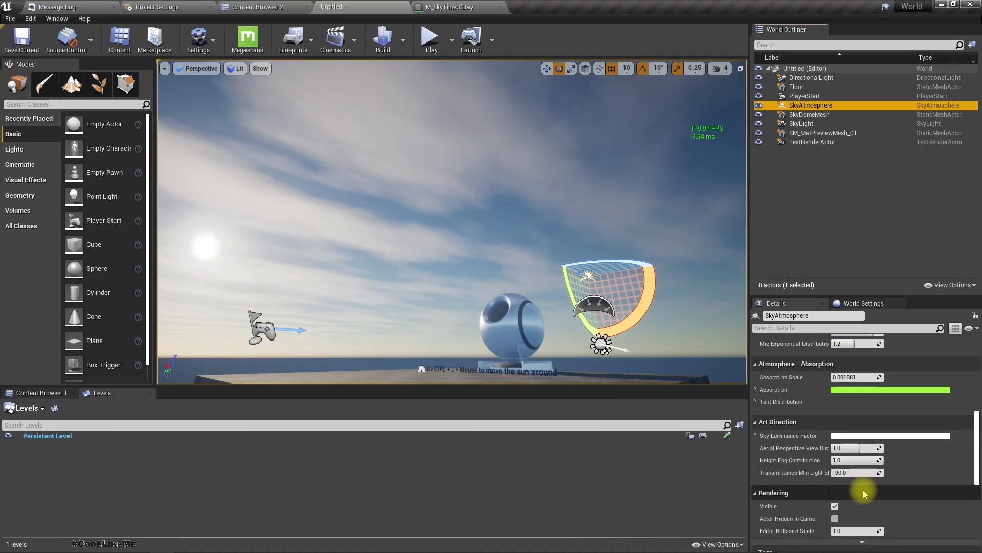
scroll(816, 423, "up", 3)
right_click_drag(591, 338, 504, 349)
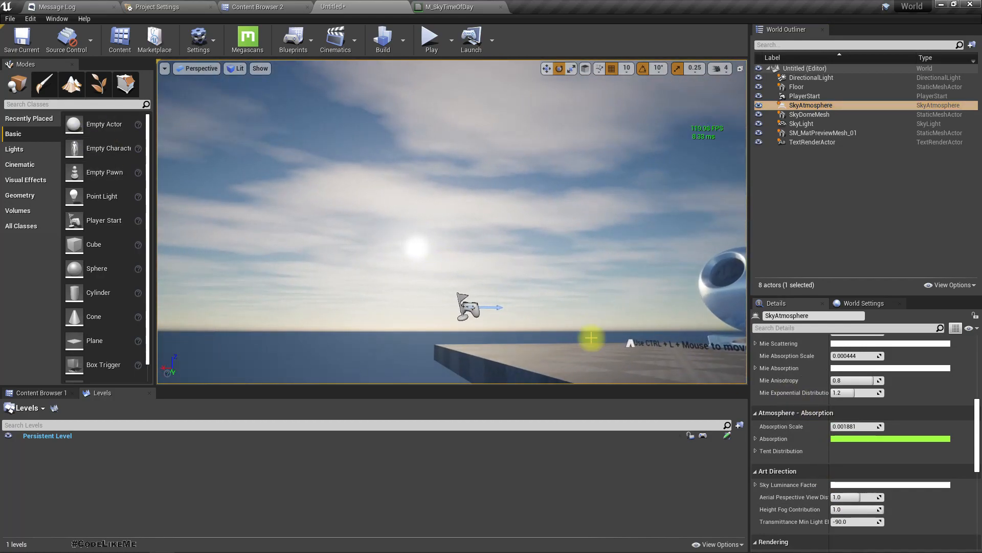
Open Map1 from Maps/TiledLandscape without saving the untitled level, and look over its daytime sky
left_click(259, 7)
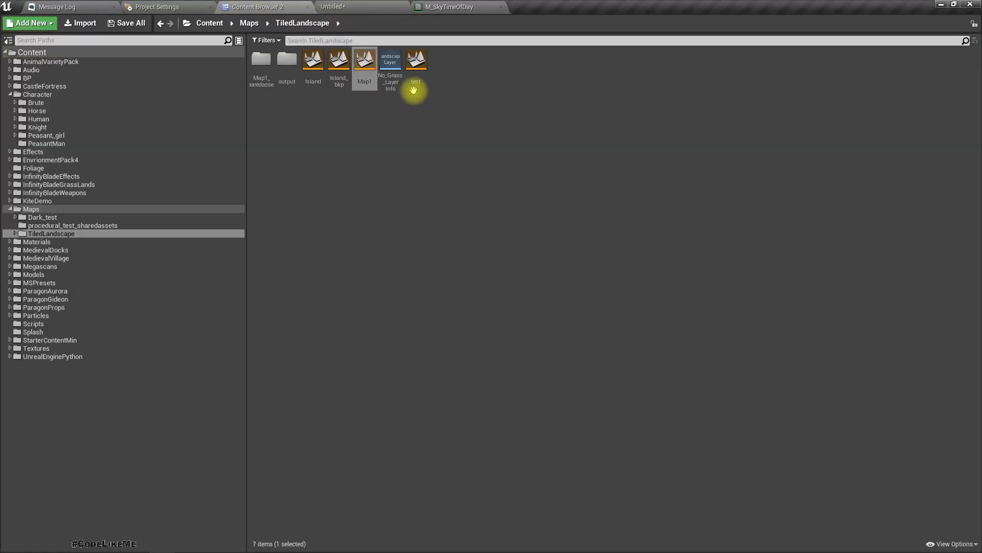
double_click(363, 65)
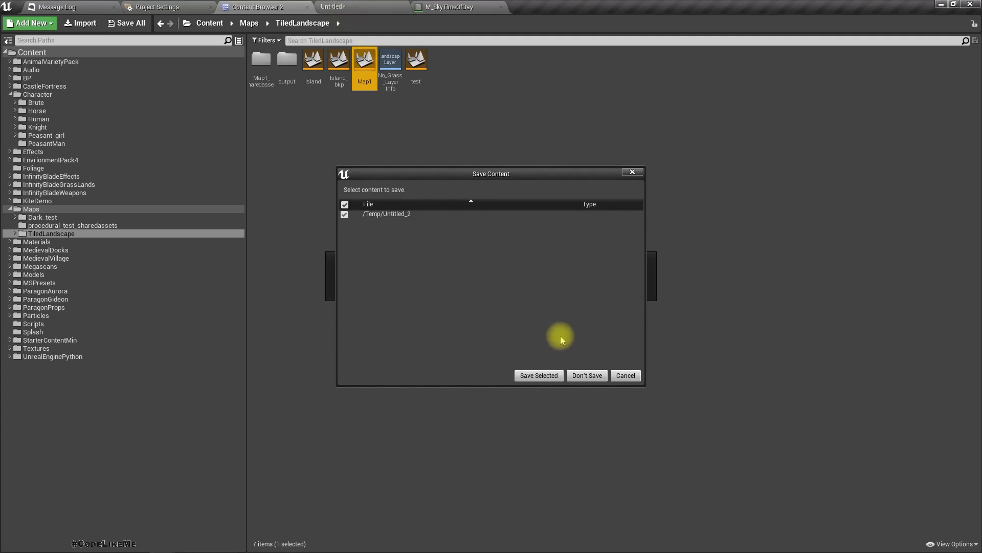
left_click(582, 377)
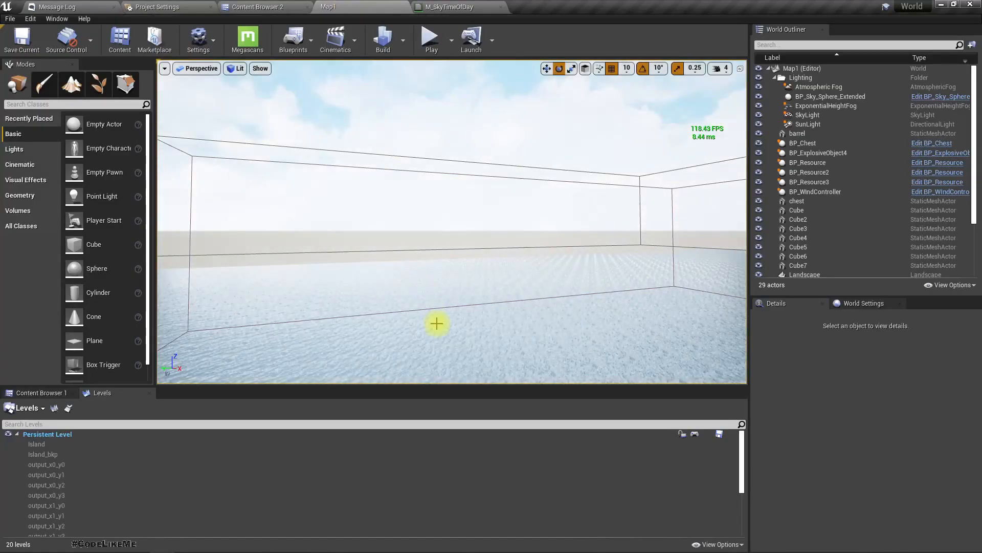
right_click_drag(437, 323, 441, 299)
key("F11")
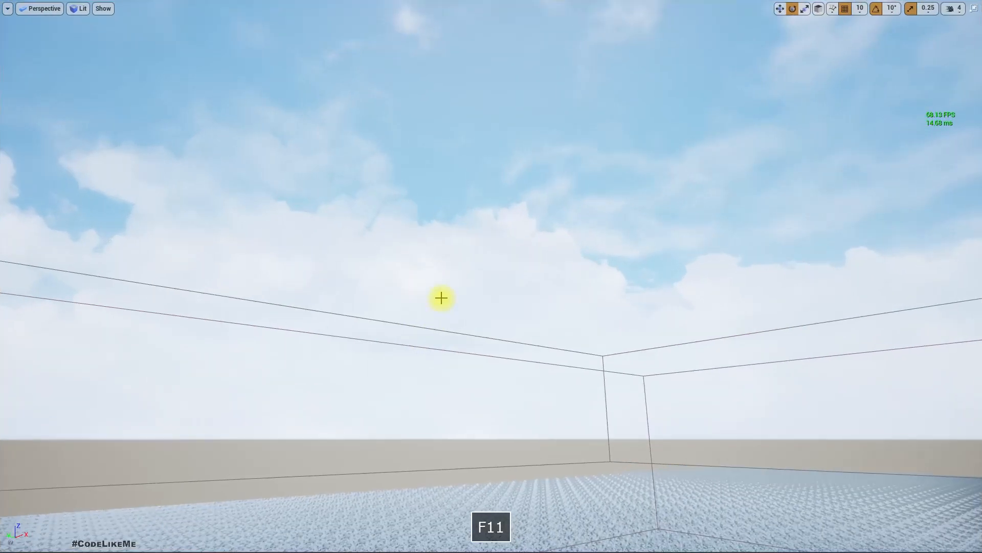
key("F11")
right_click_drag(432, 292, 434, 252)
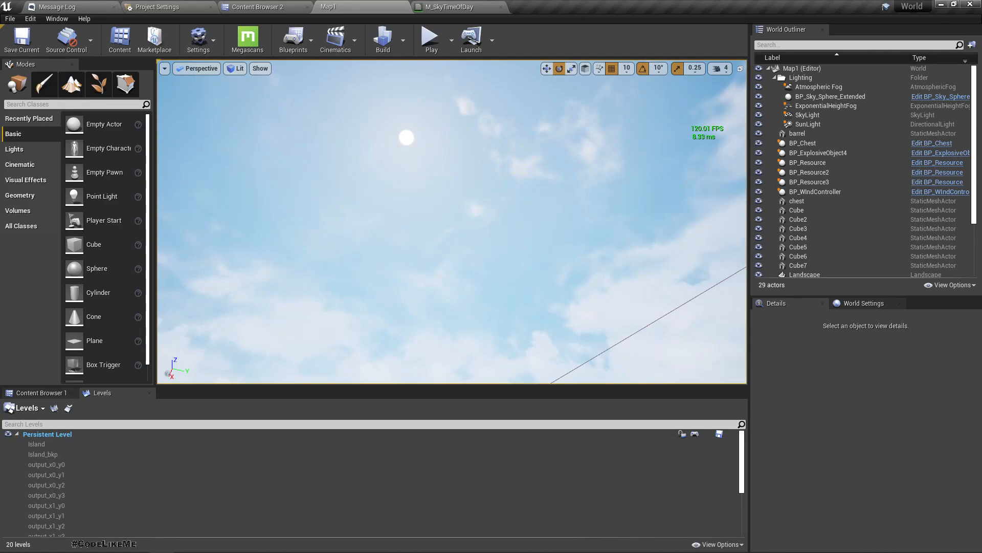
Try a Time of 2 on BP_Sky_Sphere_Extended and look around the night sky and horizon
left_click(732, 320)
scroll(926, 491, "up", 10)
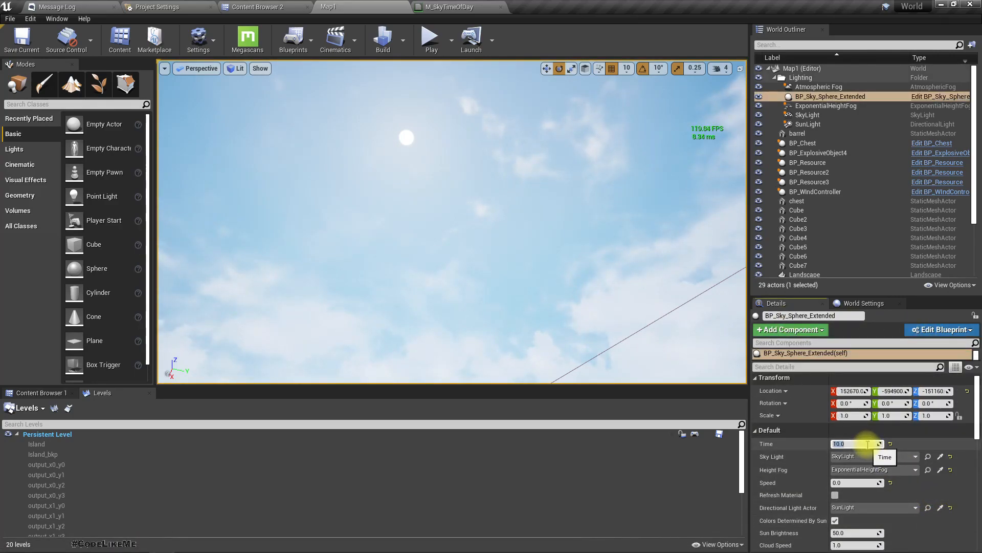
key("Return")
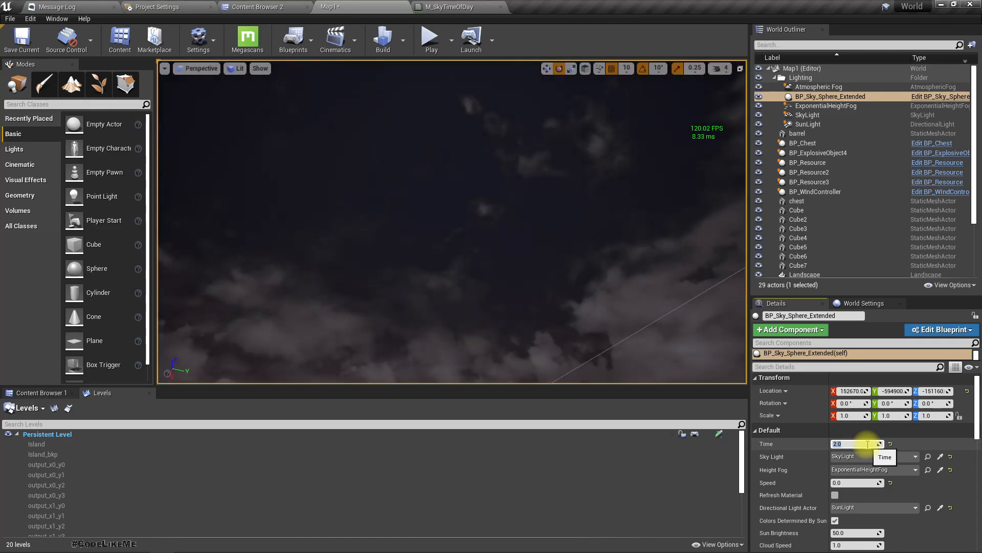
right_click_drag(636, 305, 449, 353)
right_click_drag(505, 317, 505, 215)
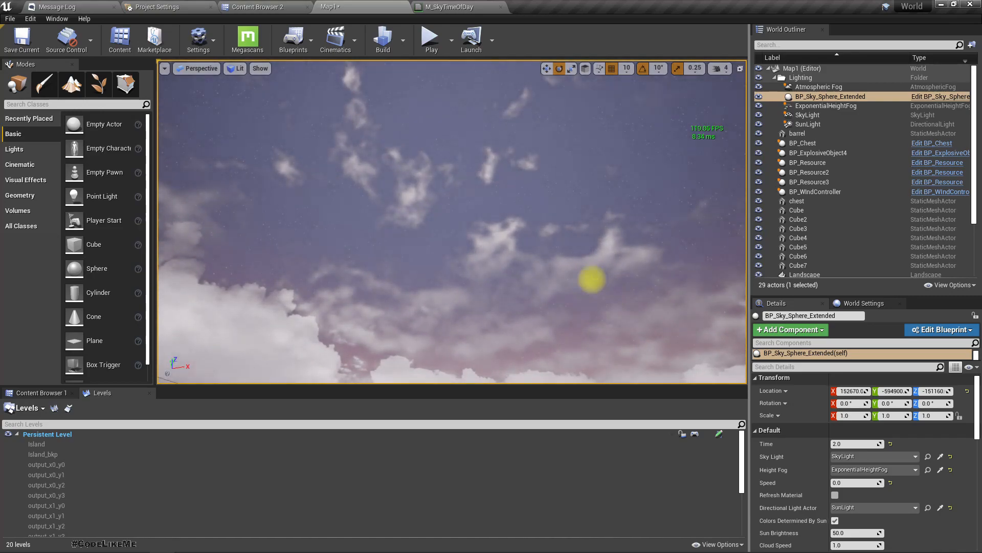
right_click_drag(338, 217, 369, 202)
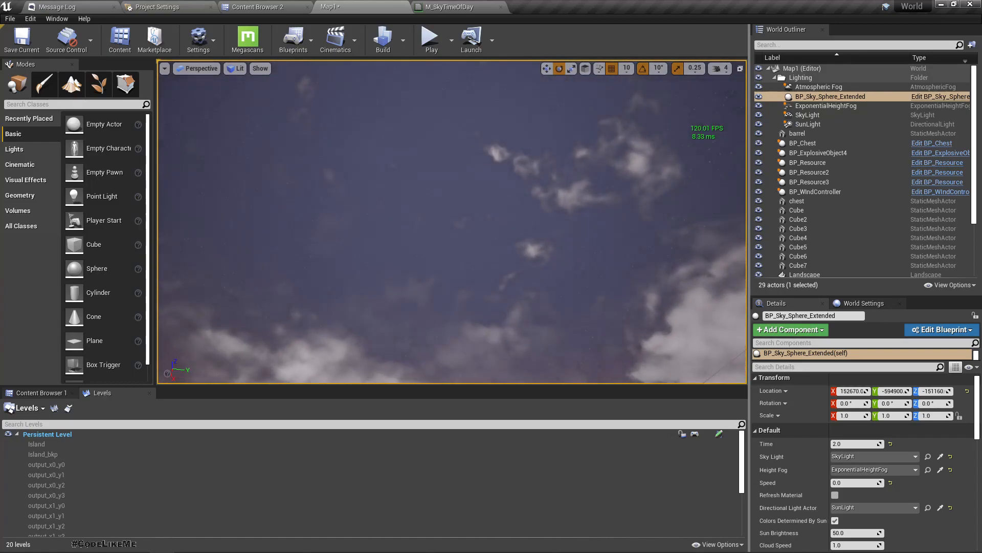
right_click_drag(364, 241, 271, 333)
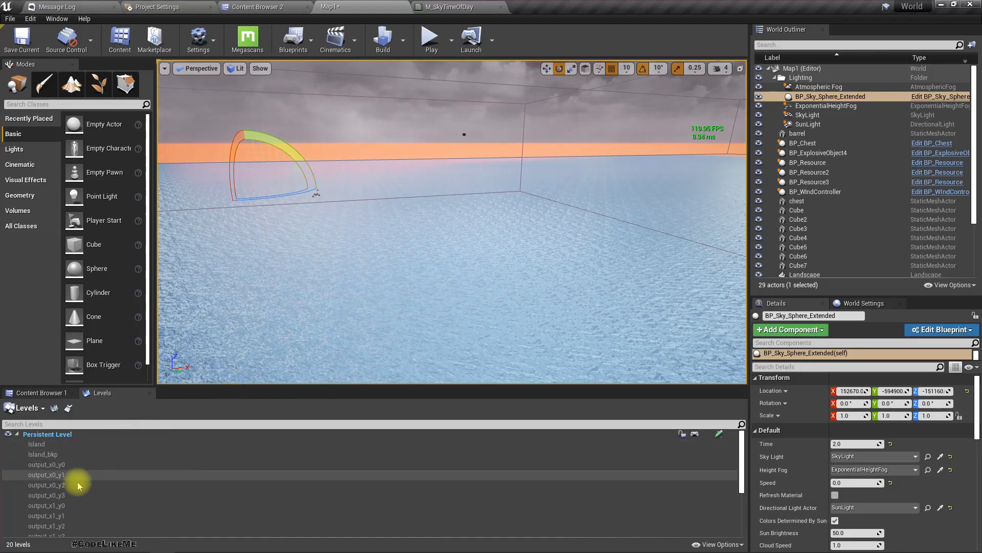
Load the output_x0_y2 sublevel and set the Time of BP_Sky_Sphere_Extended to 8
double_click(60, 484)
right_click_drag(400, 241, 507, 283)
left_click(849, 444)
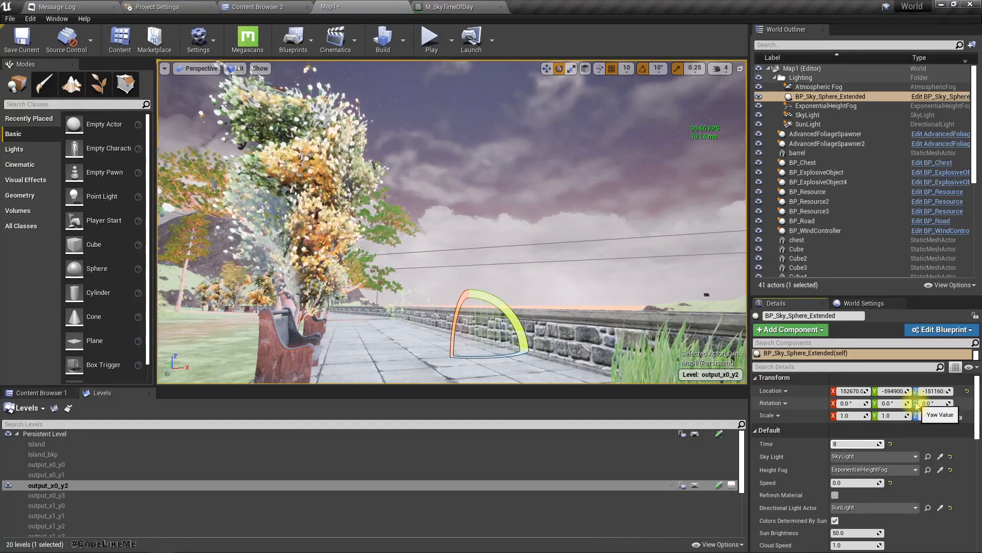
key("Return")
right_click_drag(593, 250, 594, 271)
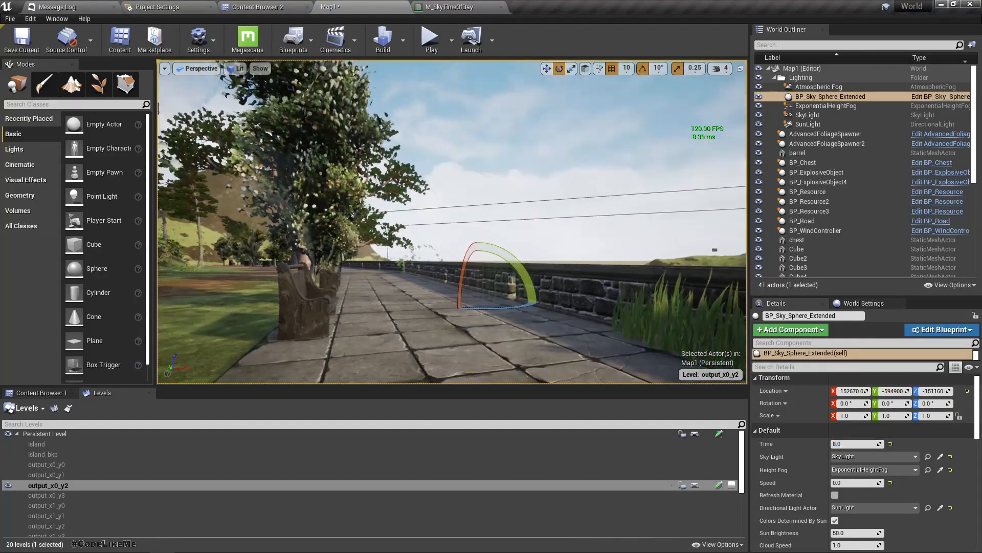
Try a Speed of 1 on BP_Sky_Sphere_Extended in a short play test of the level
left_click(852, 482)
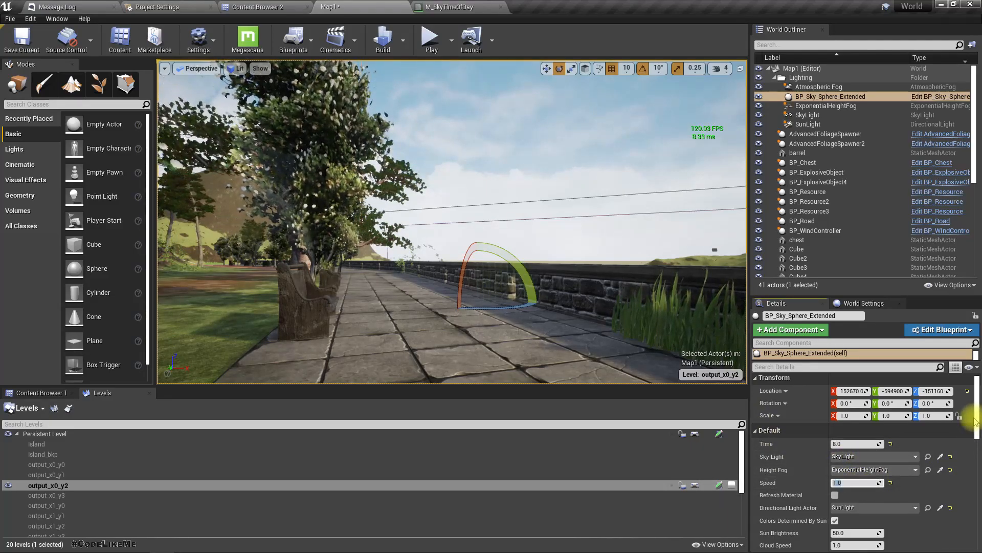
key("alt+p")
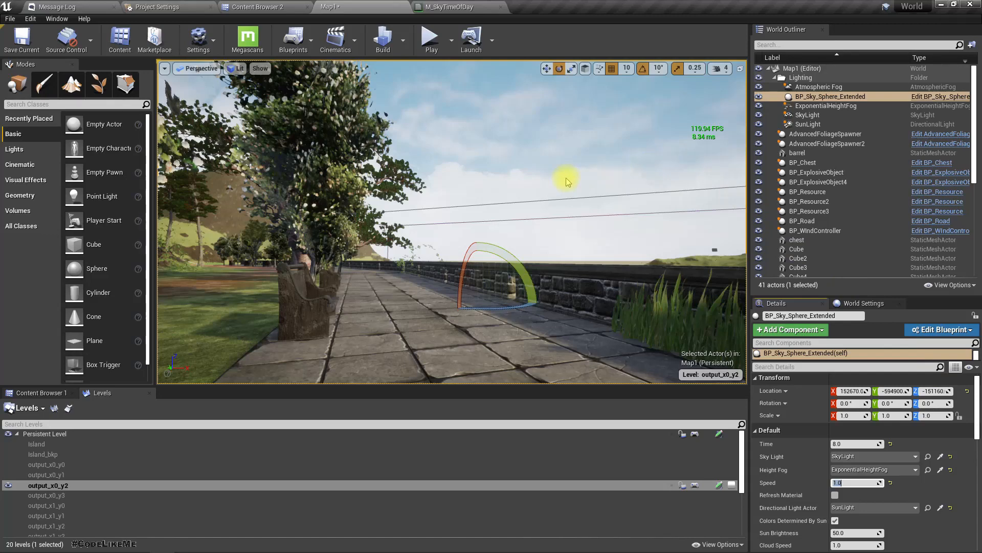
key("F11")
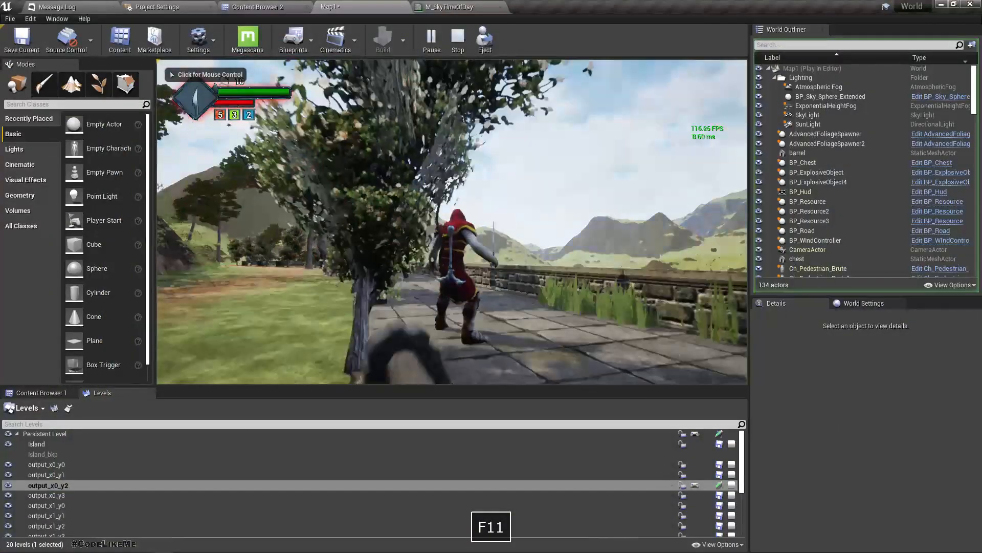
key("Escape")
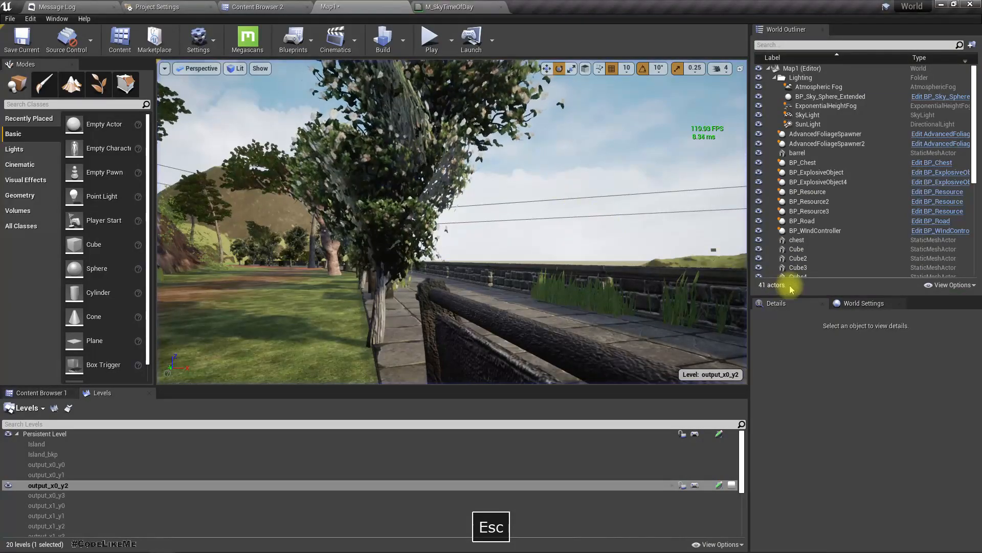
Set the Speed of BP_Sky_Sphere_Extended to 0.1 and play-test the level in full screen
left_click(830, 97)
left_click(855, 483)
type("0.1")
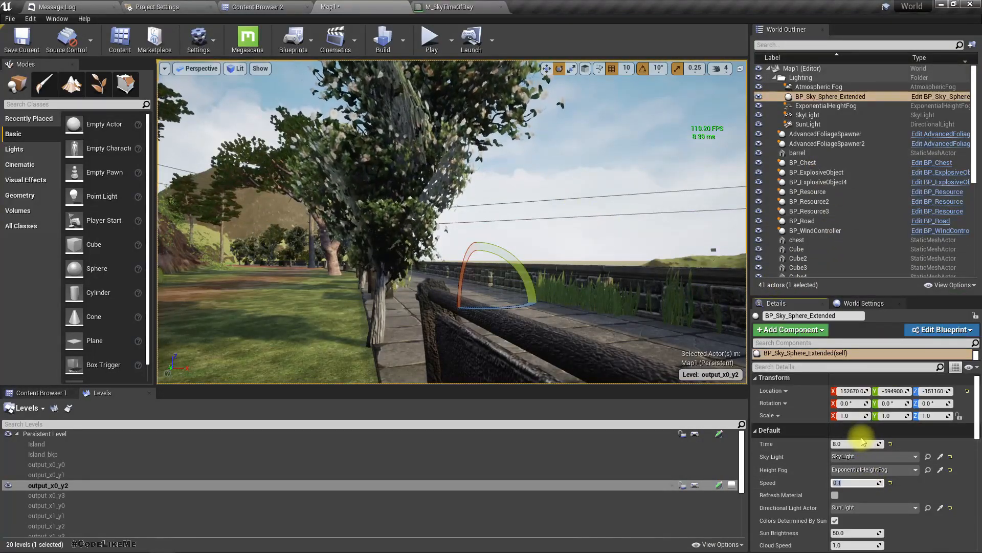
key("alt+p")
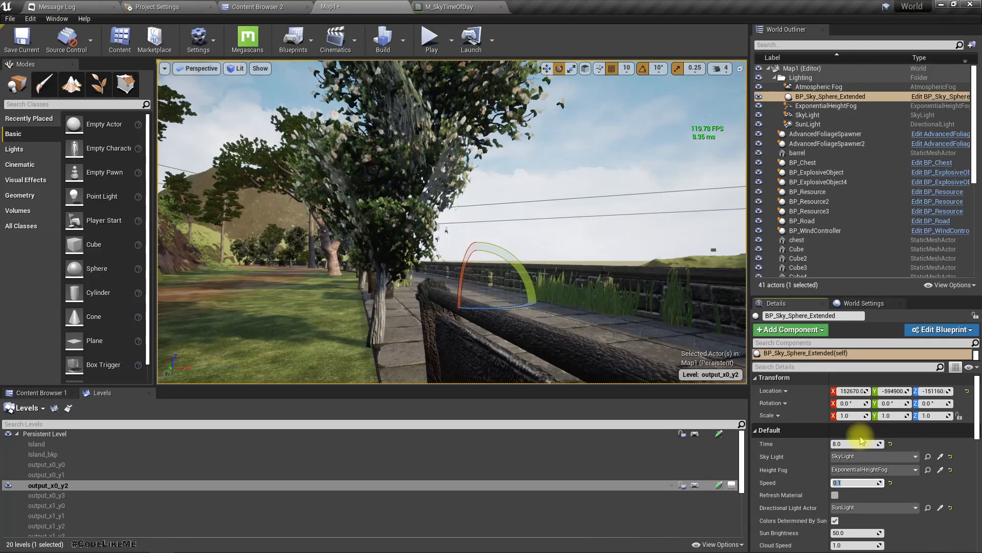
key("F11")
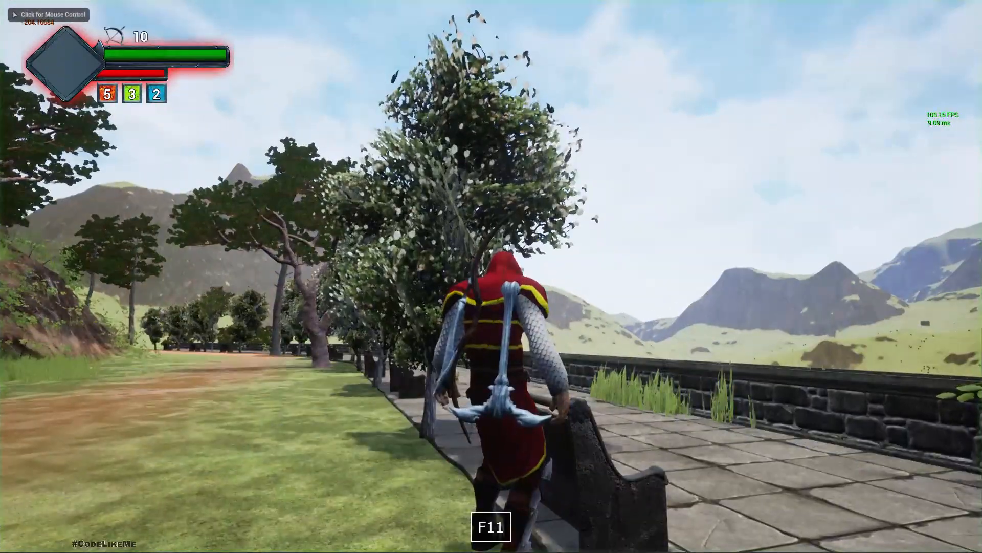
key("Escape")
key("F11")
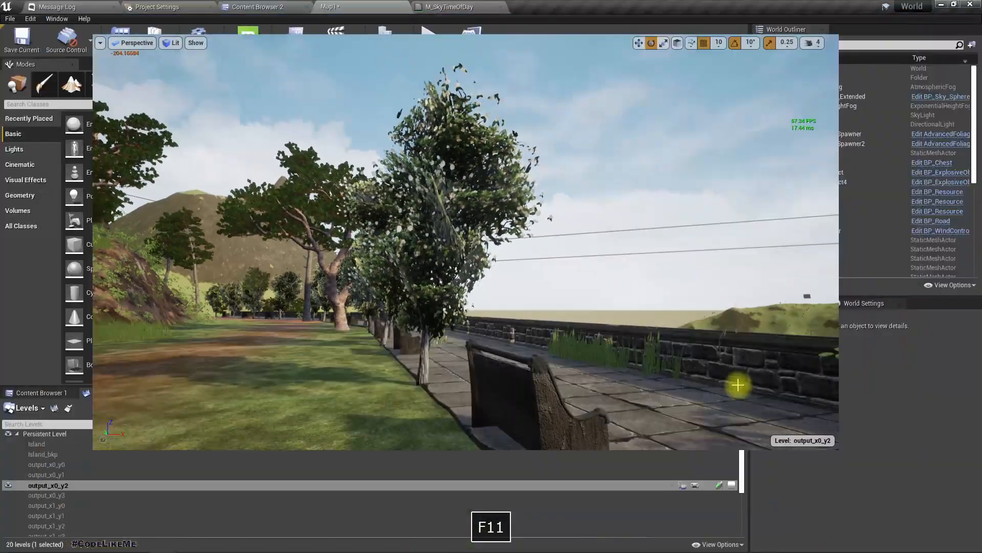
left_click(642, 182)
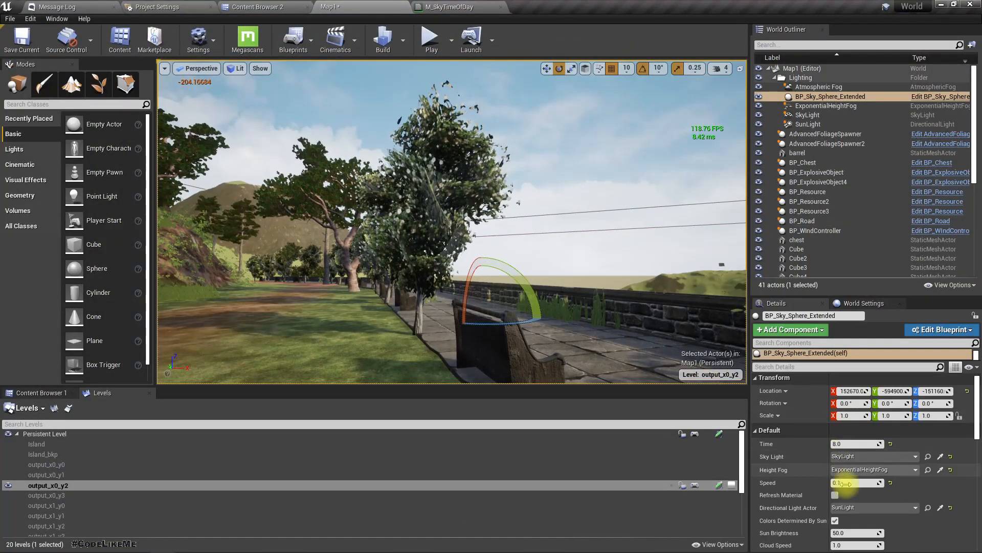
Try a Speed of 0.01 on BP_Sky_Sphere_Extended and play-test the level in full screen
left_click(852, 482)
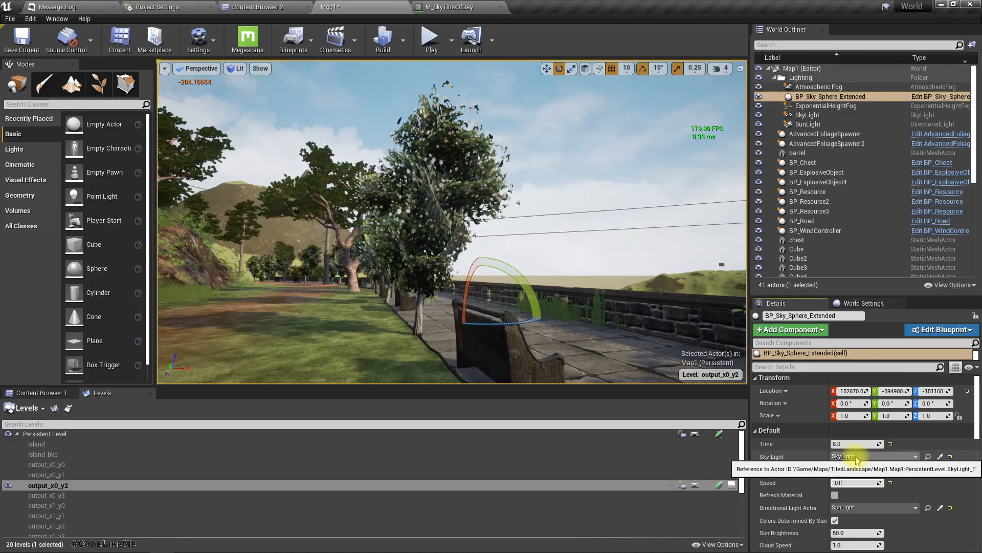
type("0.01")
key("Return")
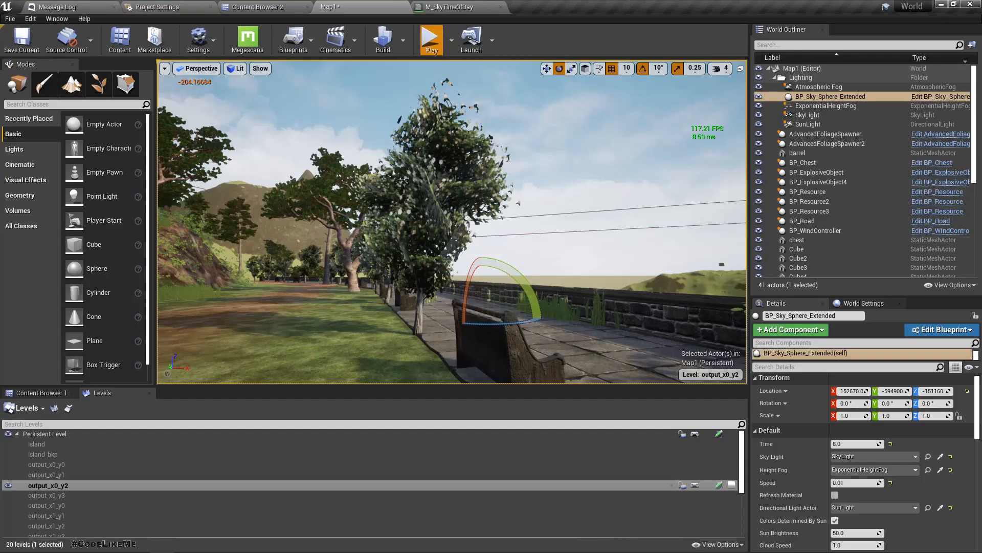
left_click(432, 43)
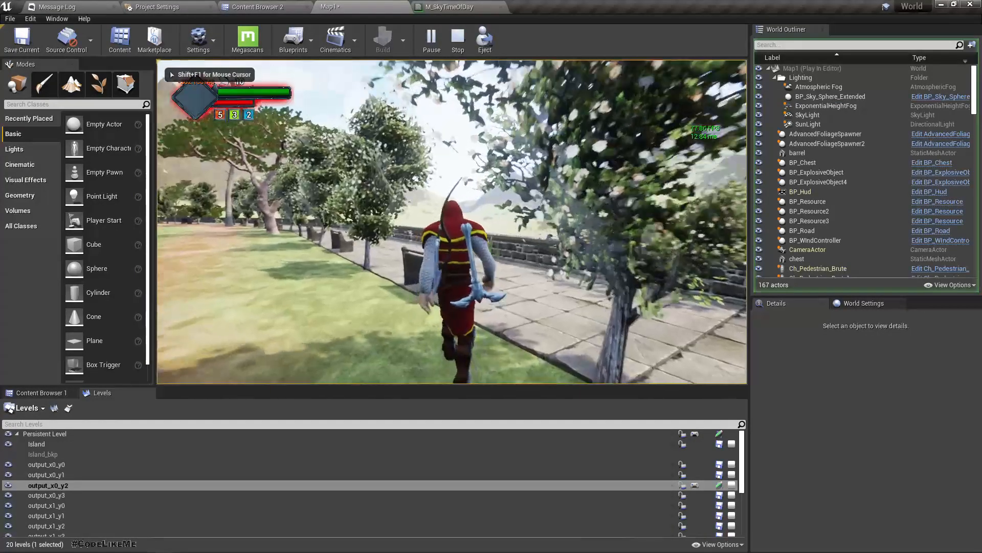
key("F11")
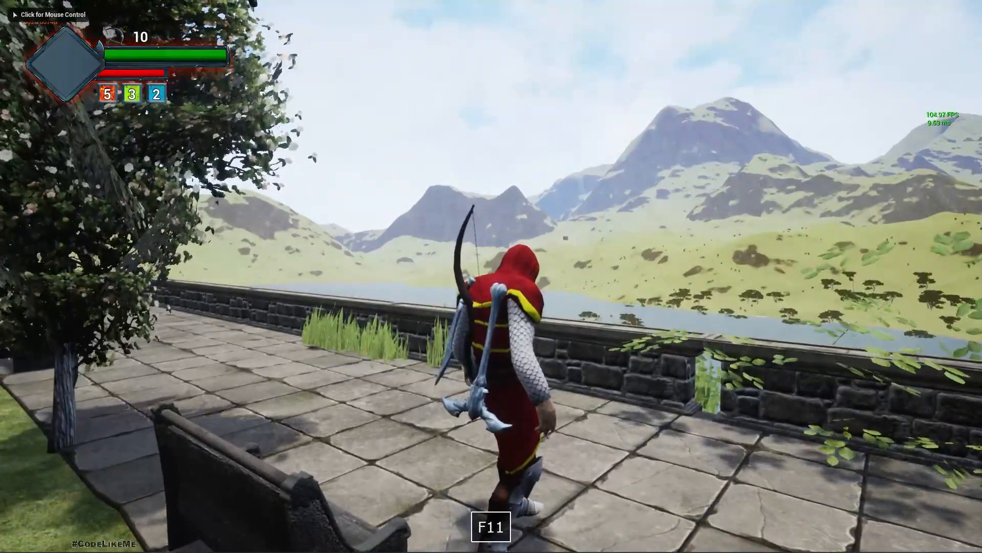
key("a")
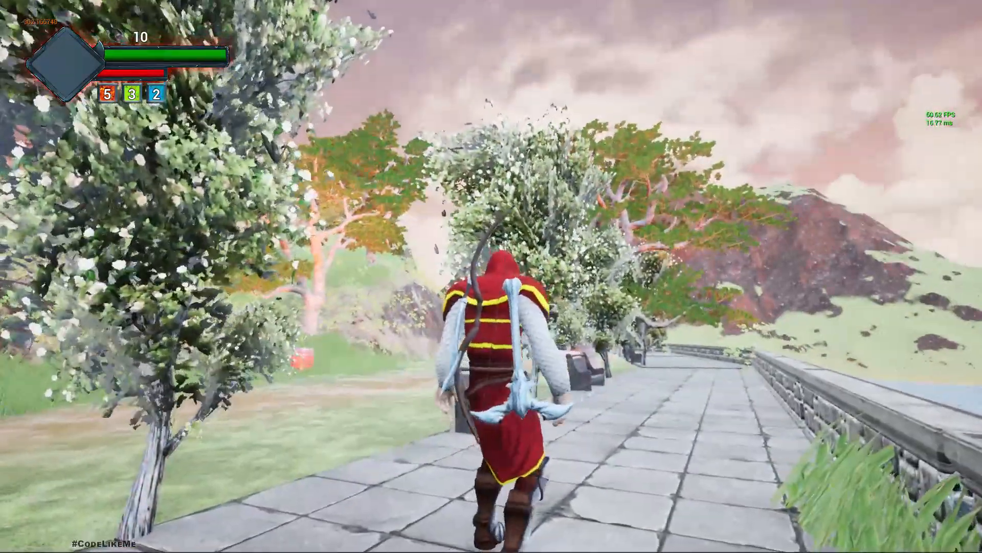
key("Escape")
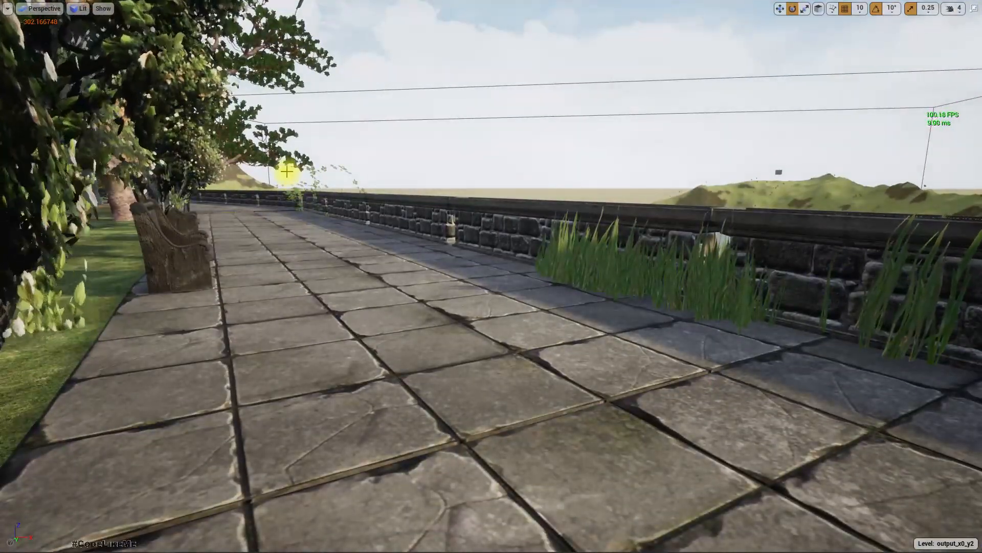
key("F11")
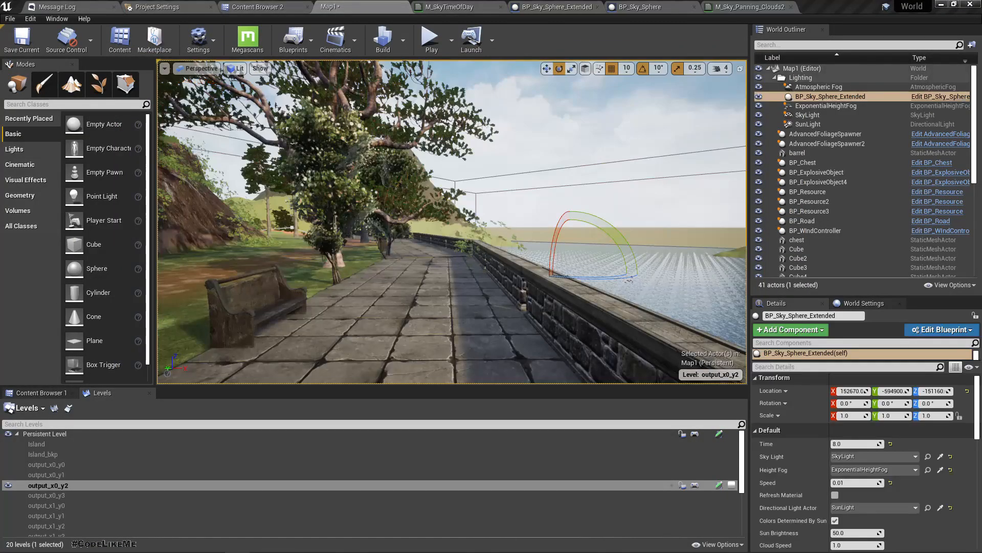
right_click_drag(215, 369, 277, 346)
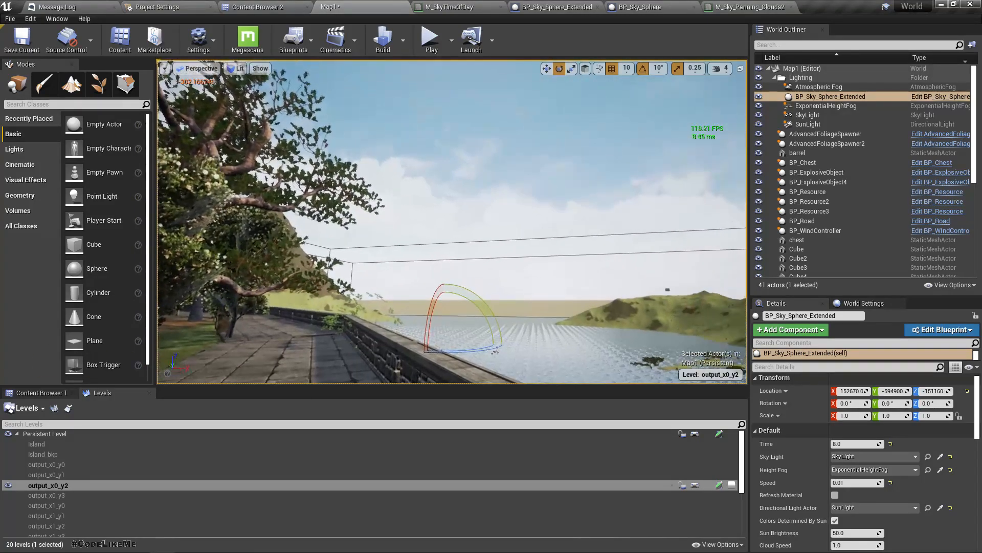
Examine the star Texture Sample in the M_Sky_Panning_Clouds2 graph and locate its T_Sky_Stars texture in the content browser
left_click(449, 7)
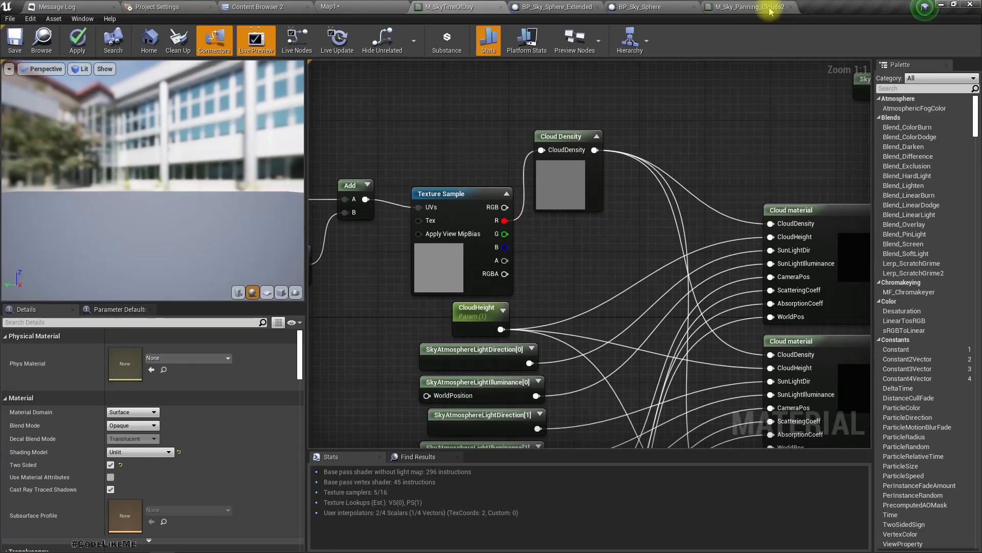
left_click(763, 7)
scroll(575, 299, "down", 5)
scroll(574, 299, "up", 6)
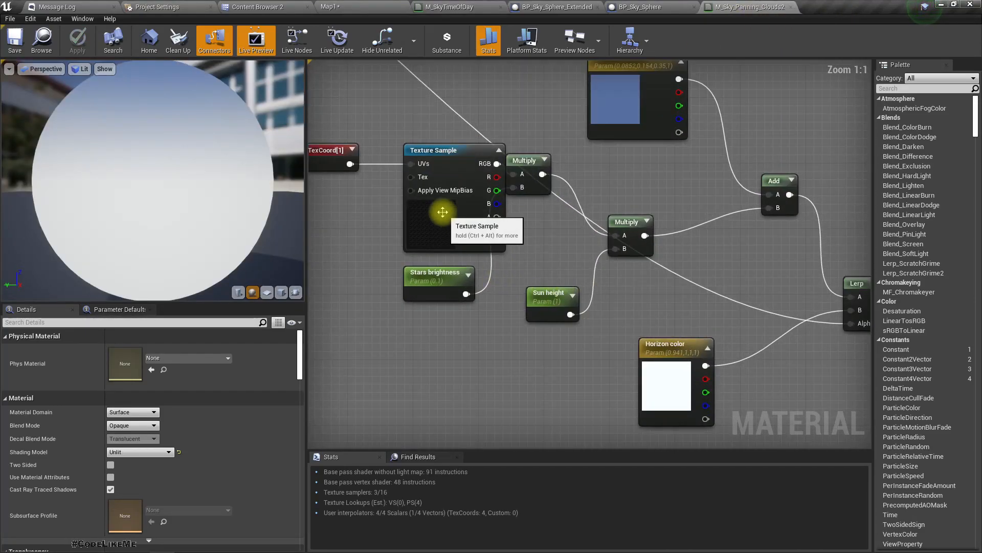
left_click(432, 215)
scroll(423, 242, "down", 7)
right_click_drag(417, 143, 587, 276)
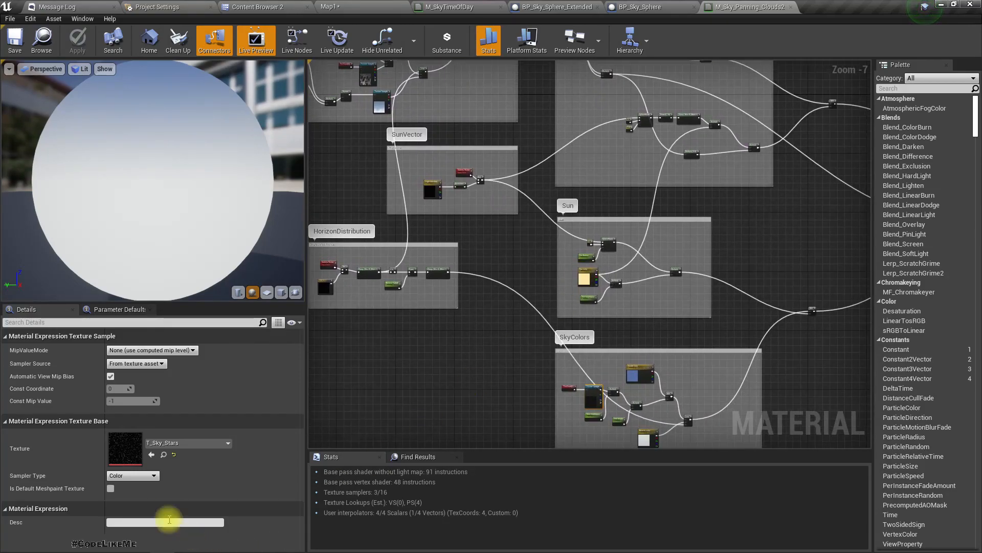
left_click(164, 454)
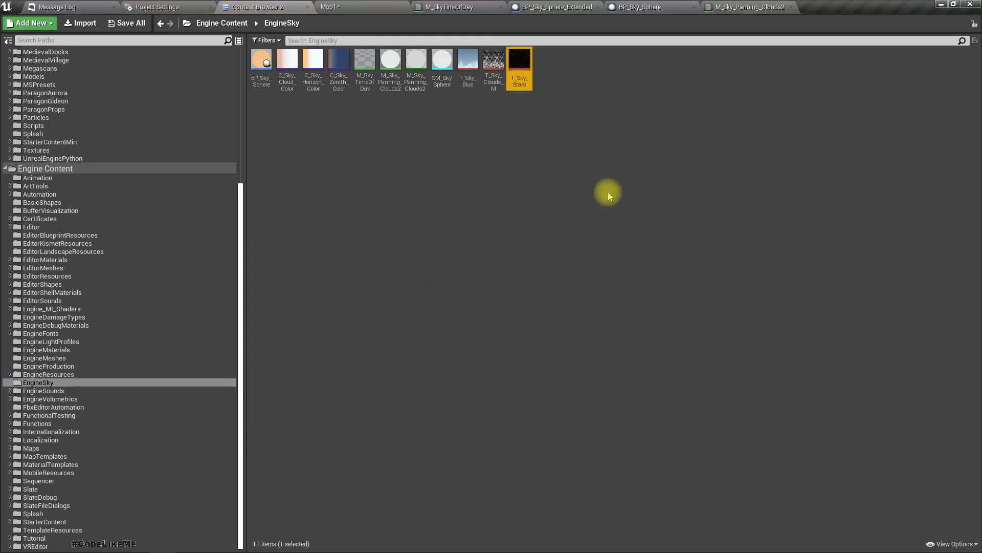
Examine the M_SkyTimeOfDay material graph from its cloud nodes through to the material output
left_click(450, 7)
scroll(526, 333, "down", 5)
scroll(537, 373, "up", 4)
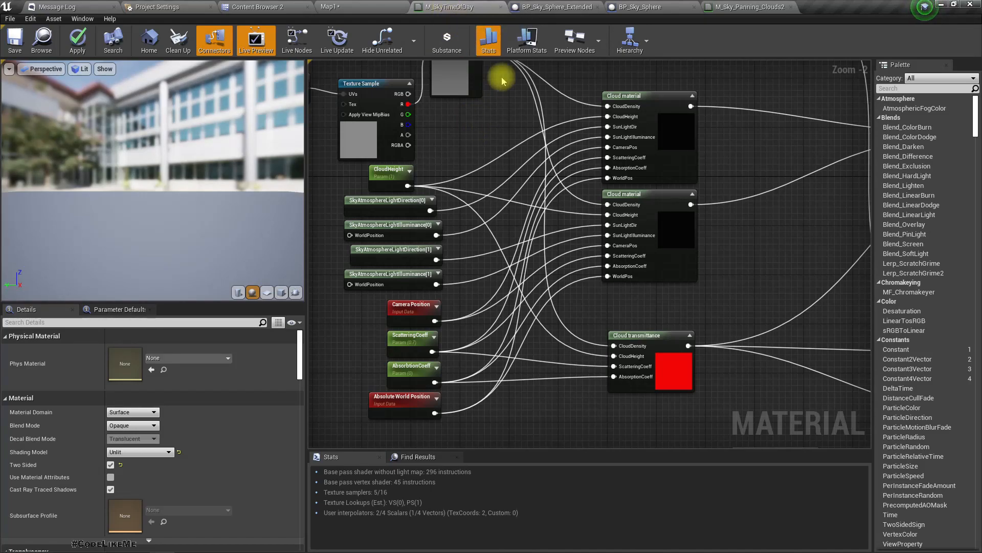
right_click_drag(752, 272, 489, 521)
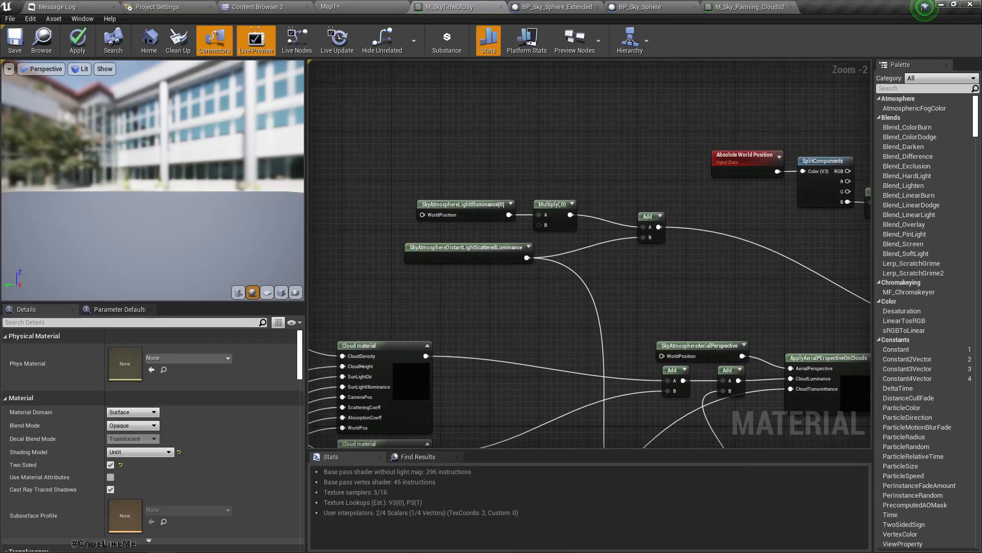
scroll(467, 366, "down", 4)
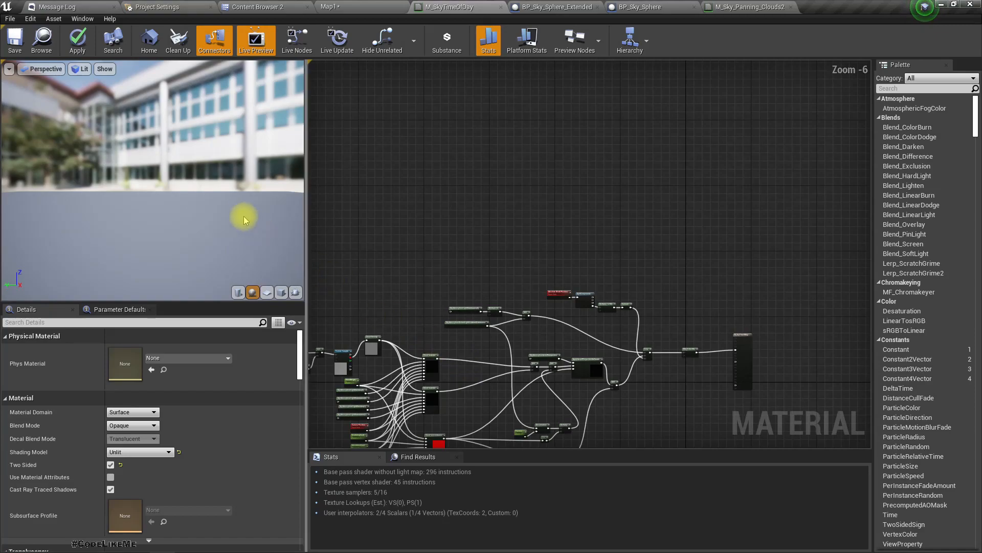
right_click_drag(457, 283, 474, 186)
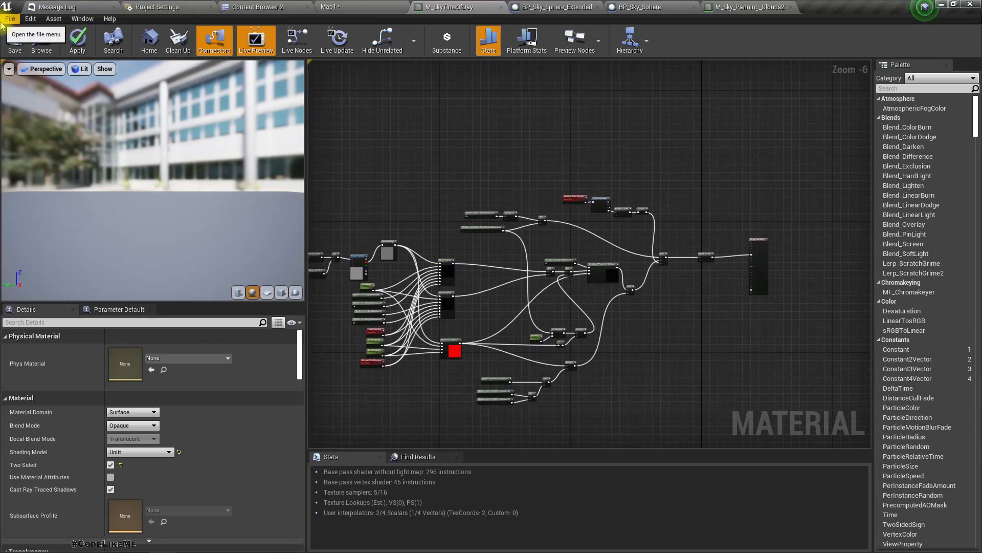
key("ctrl+n")
right_click_drag(400, 174, 425, 168)
Create a new level from the TimeOfDay template, discarding the unsaved changes to Map1 and output_x0_y2
left_click(350, 5)
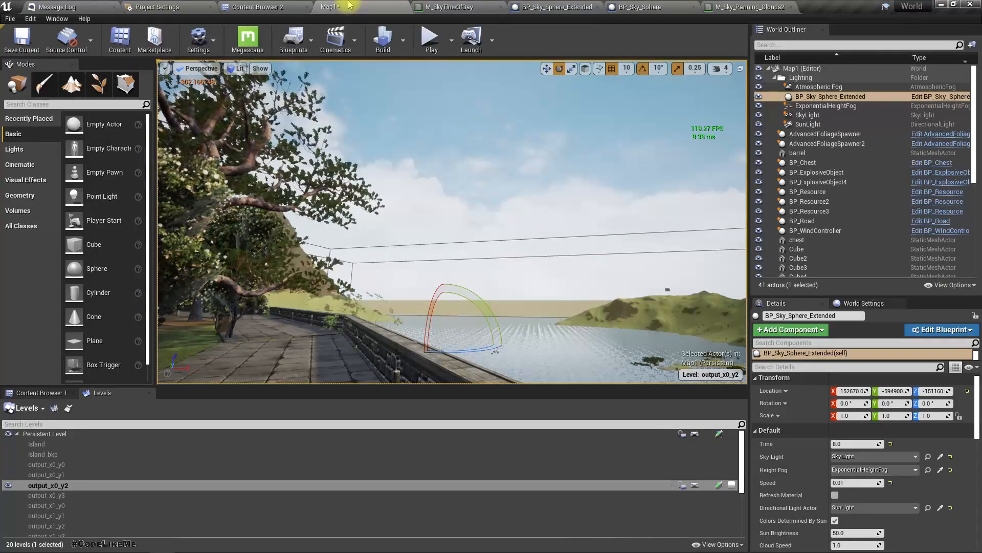
right_click_drag(416, 99, 548, 259)
key("ctrl+n")
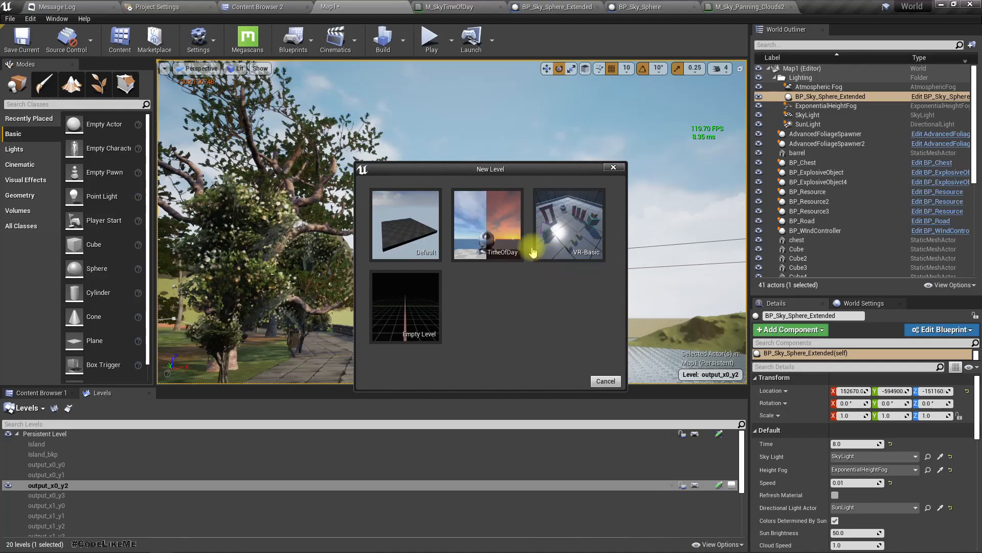
left_click(489, 225)
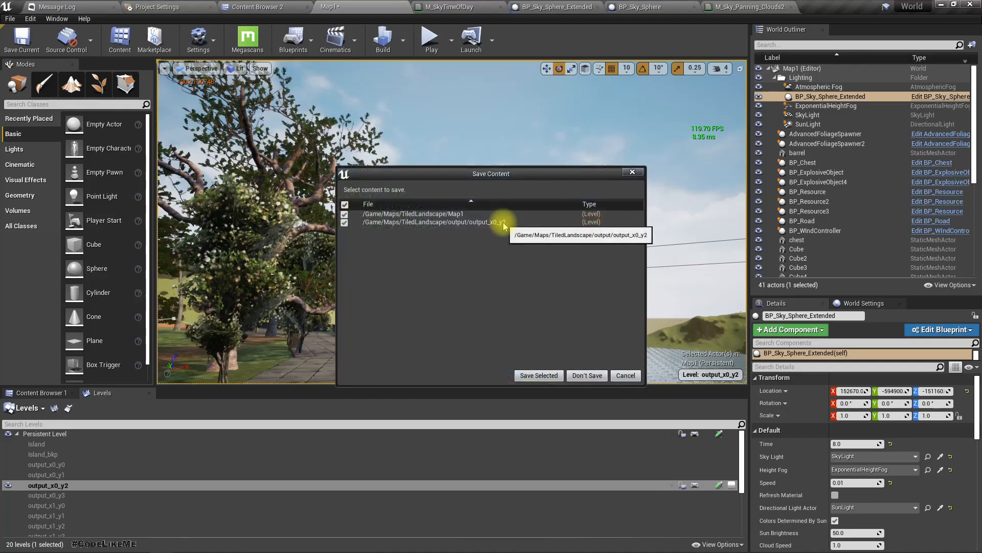
left_click(575, 379)
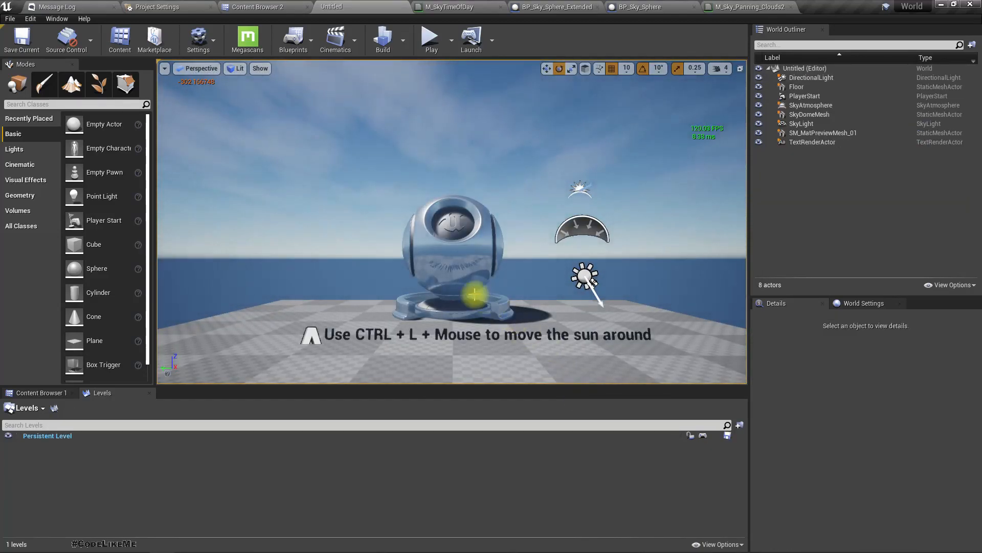
Select SkyDomeMesh in the new level and locate its M_SkyTimeOfDay material in the content browser
scroll(440, 250, "down", 10)
scroll(441, 226, "up", 8)
left_click(467, 124)
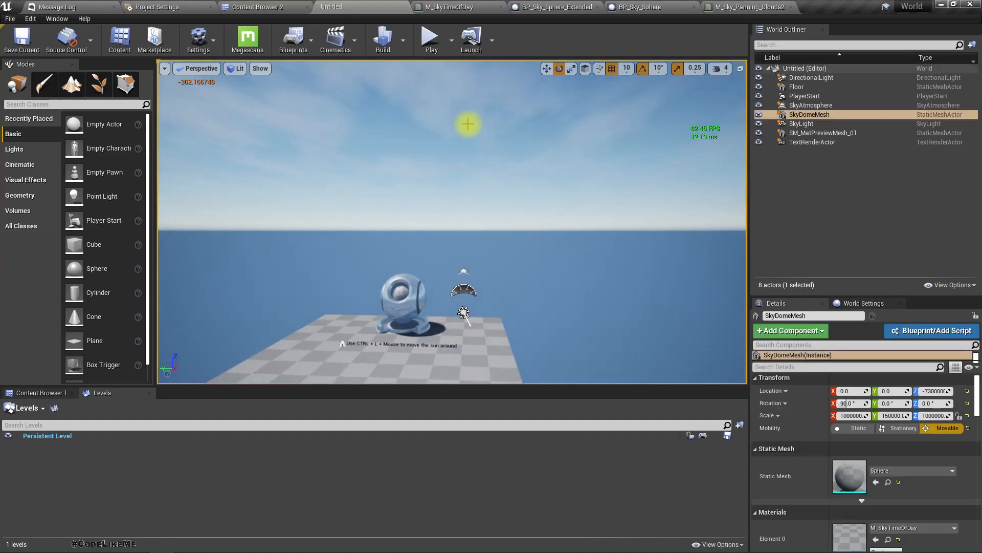
scroll(896, 463, "down", 2)
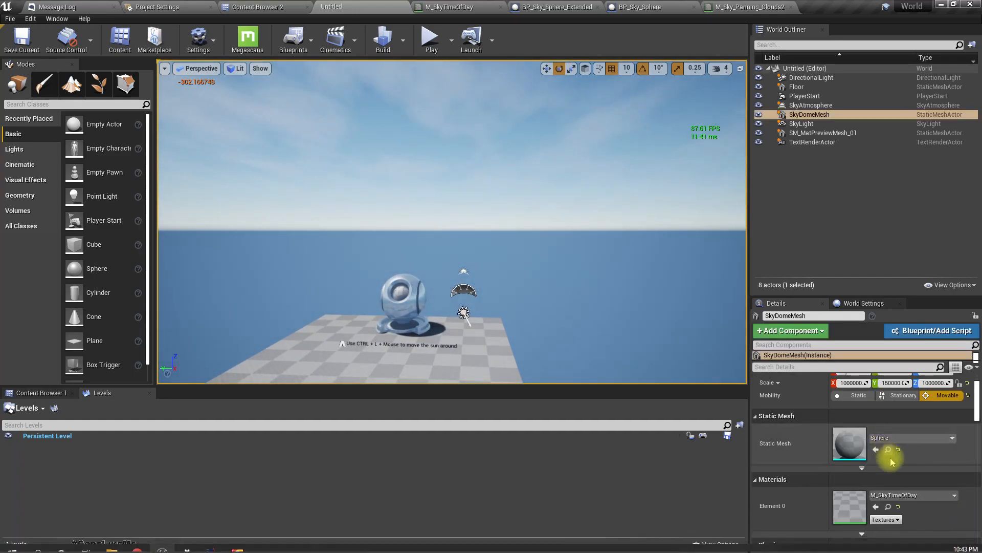
left_click(888, 507)
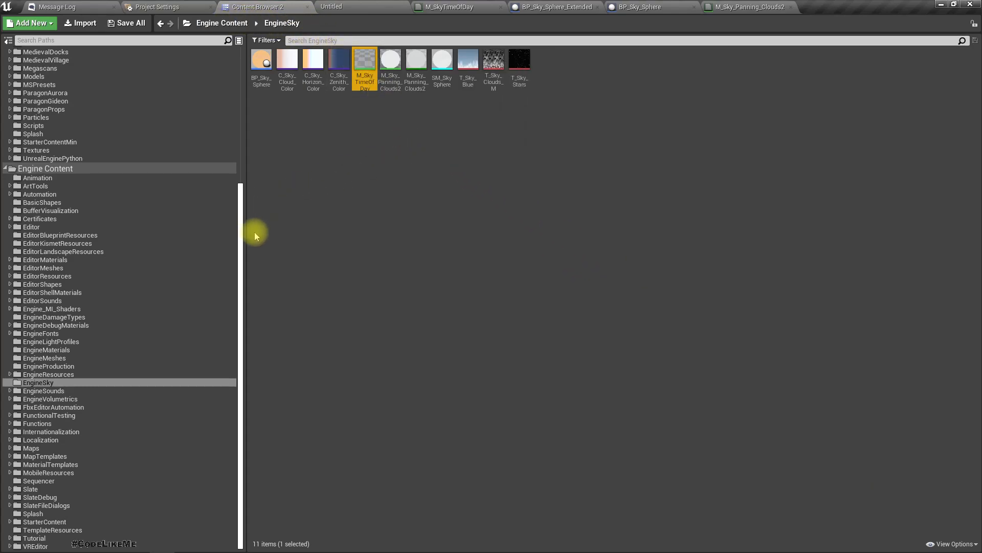
left_click_drag(242, 229, 252, 176)
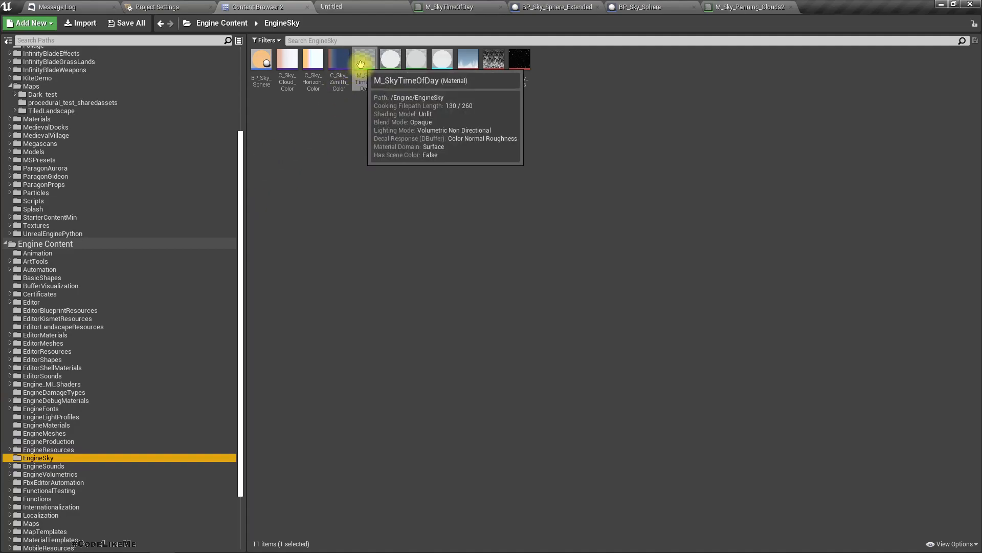
scroll(205, 201, "up", 5)
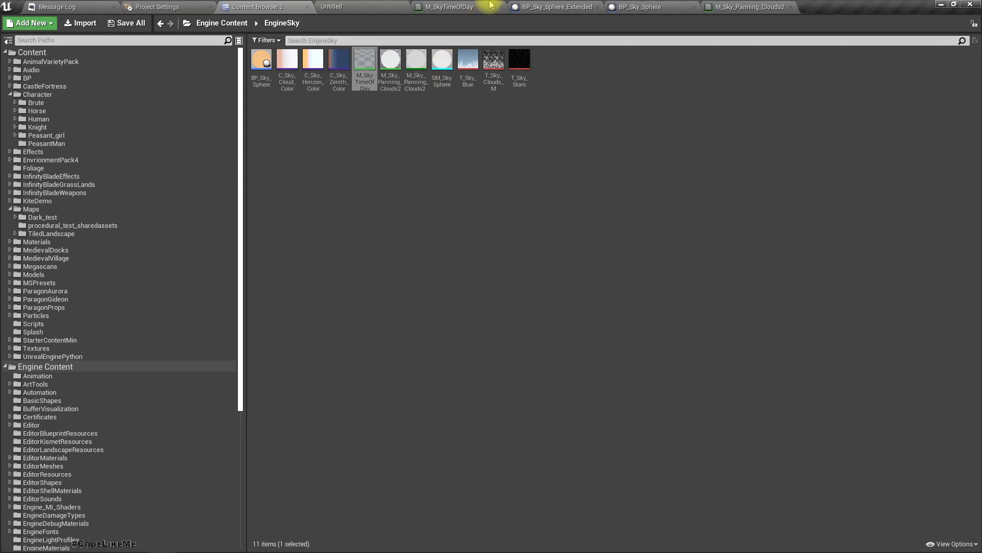
left_click(467, 6)
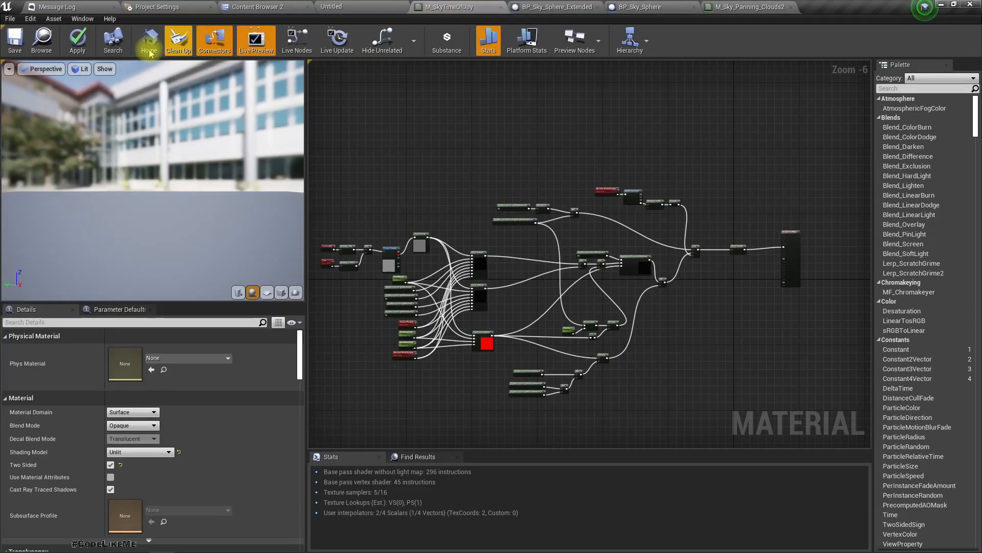
left_click(50, 33)
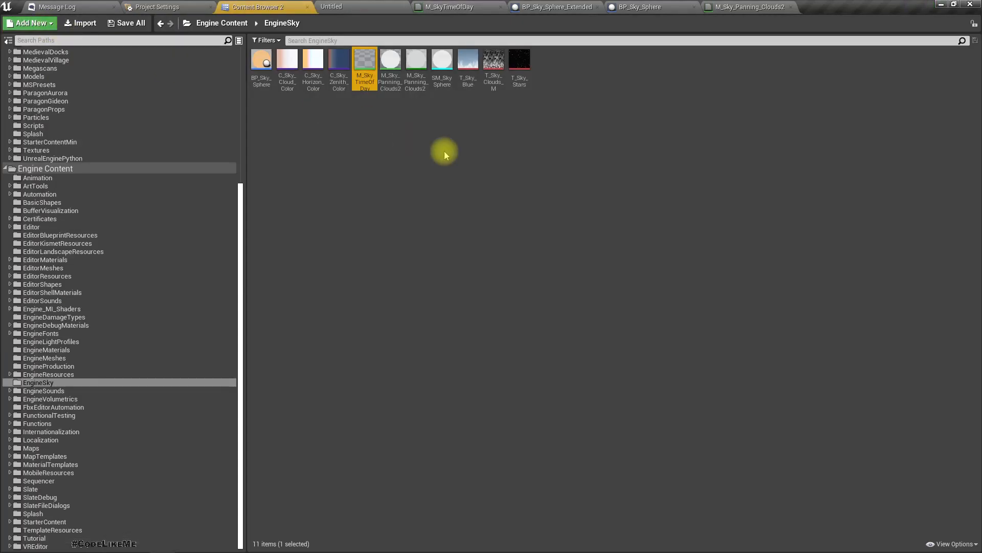
Create a folder named Sky inside the project's Materials folder and open it
scroll(88, 224, "up", 8)
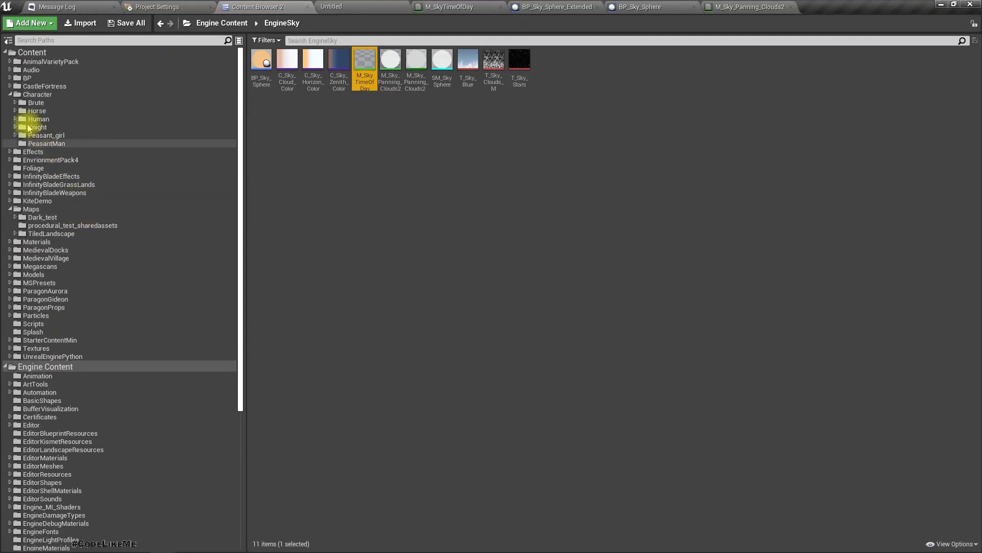
left_click(11, 95)
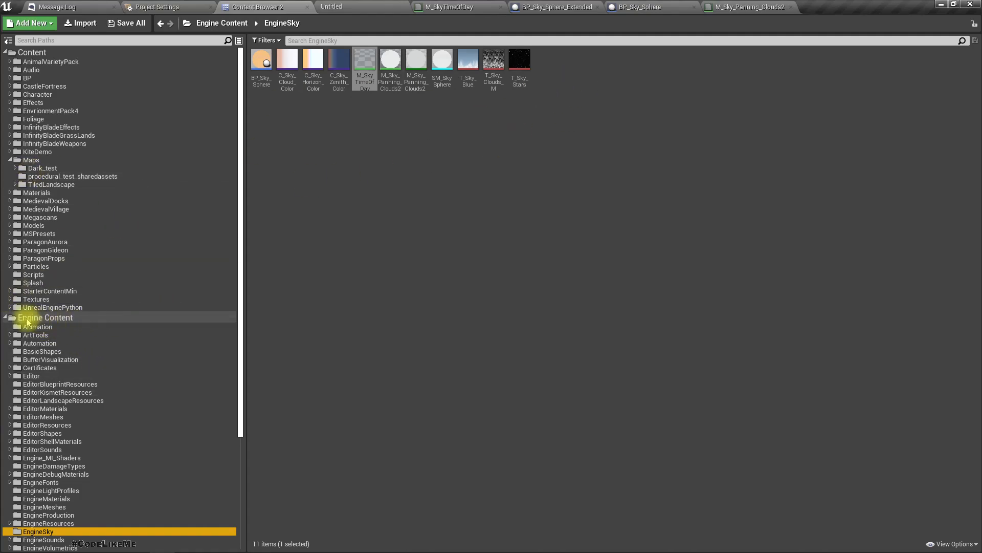
left_click(35, 193)
left_click(361, 153)
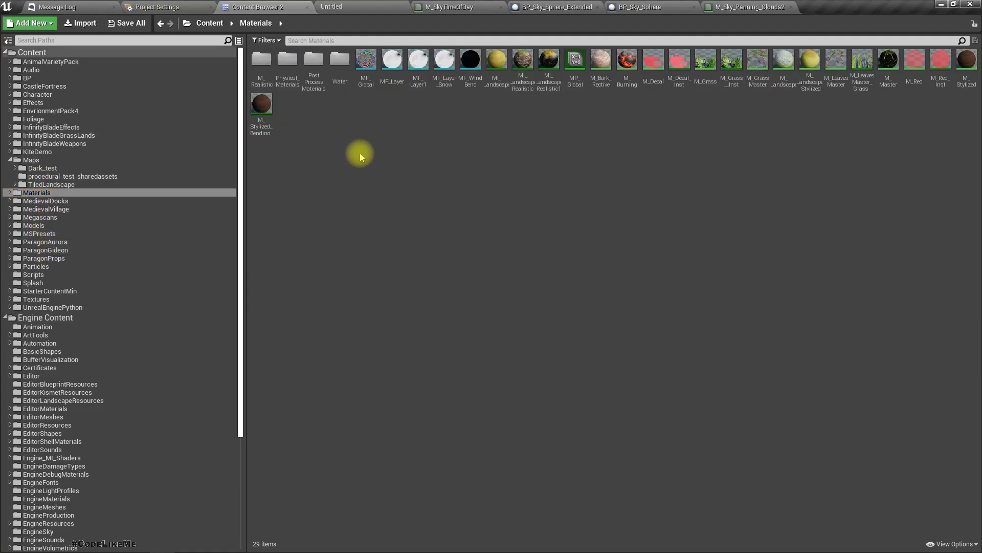
right_click(360, 156)
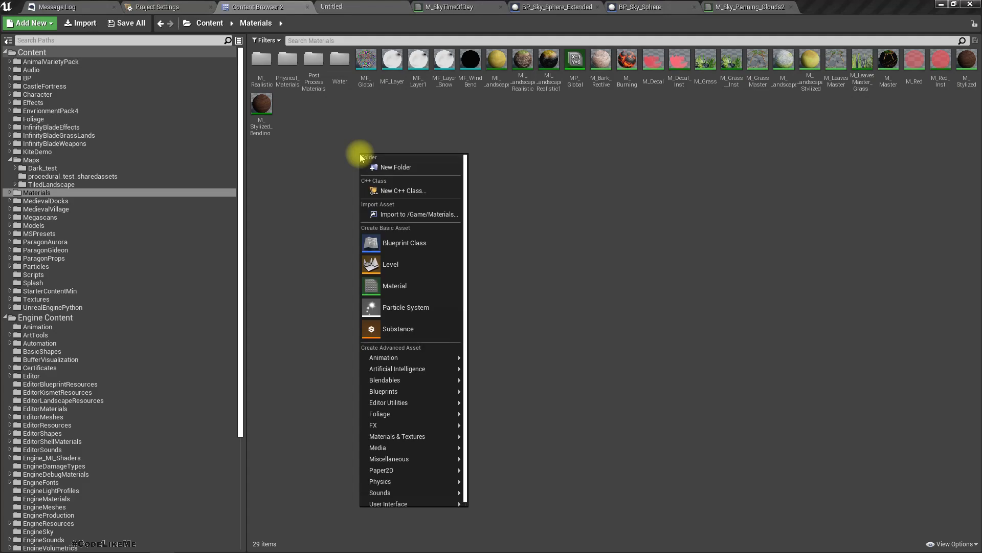
left_click(399, 167)
type("Sky")
key("Return")
key("Return")
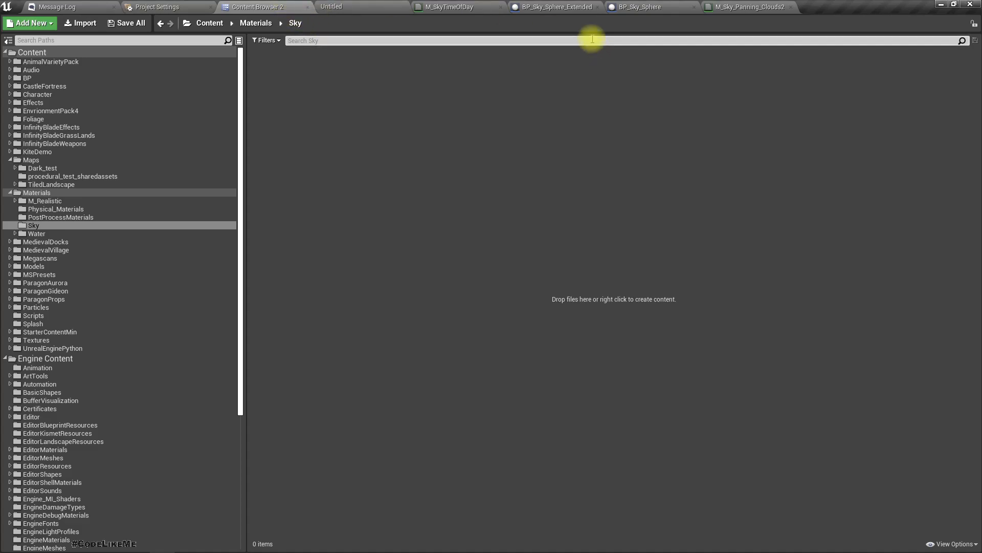
Copy M_SkyTimeOfDay from the EngineSky folder into Materials/Sky and show the contents of that folder
left_click(451, 7)
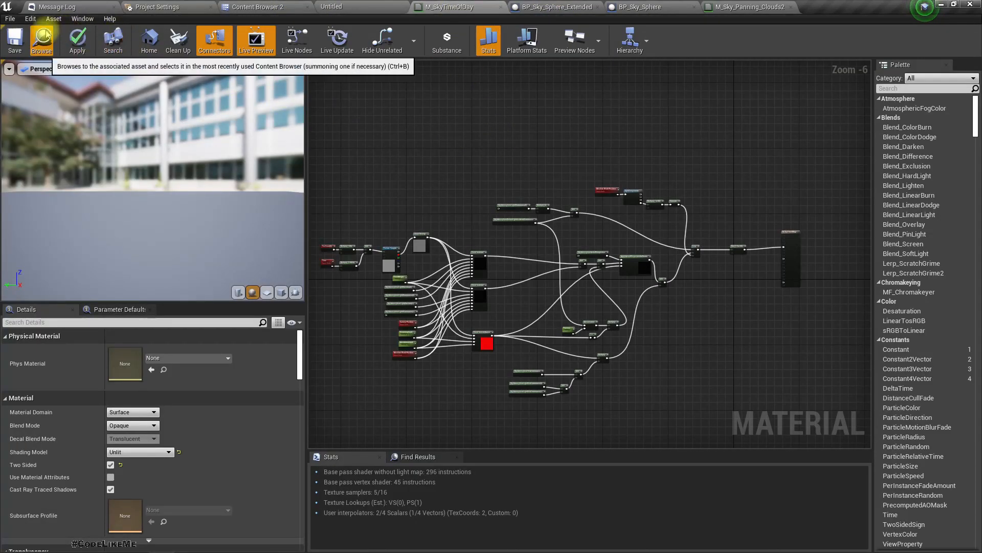
left_click(77, 37)
left_click_drag(370, 65, 39, 133)
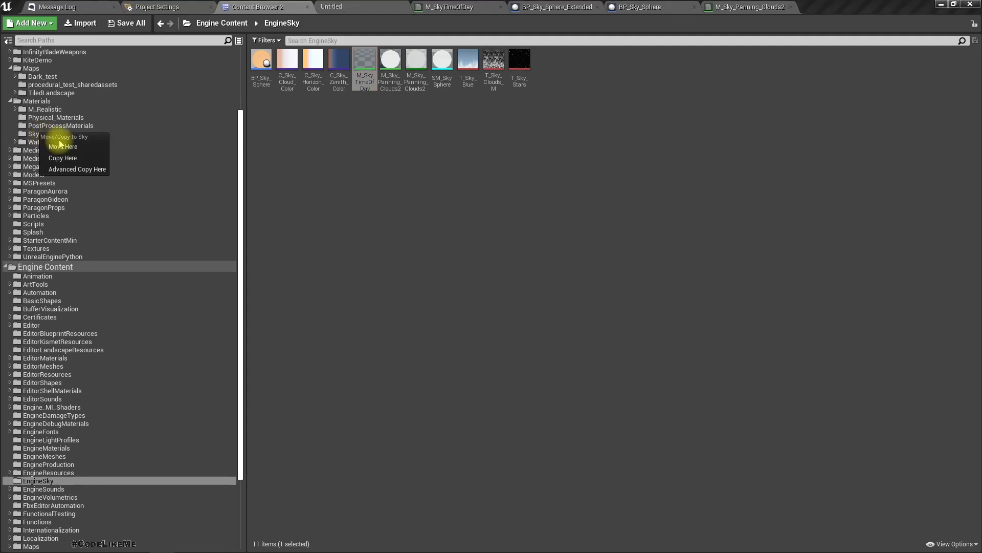
left_click(54, 153)
left_click(44, 138)
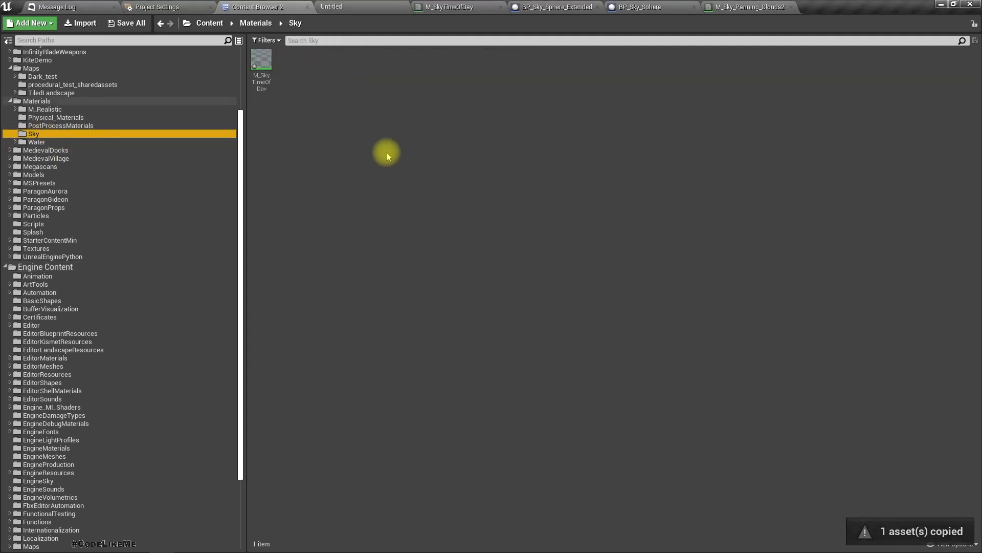
Close the engine's M_SkyTimeOfDay material without applying its changes, and close the BP_Sky_Sphere_Extended and BP_Sky_Sphere editors
left_click(355, 6)
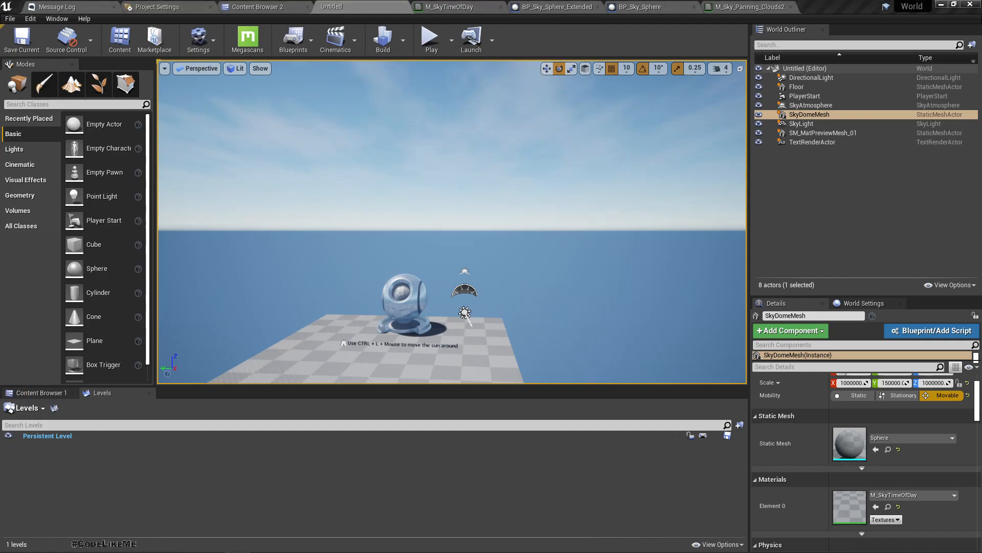
left_click(430, 6)
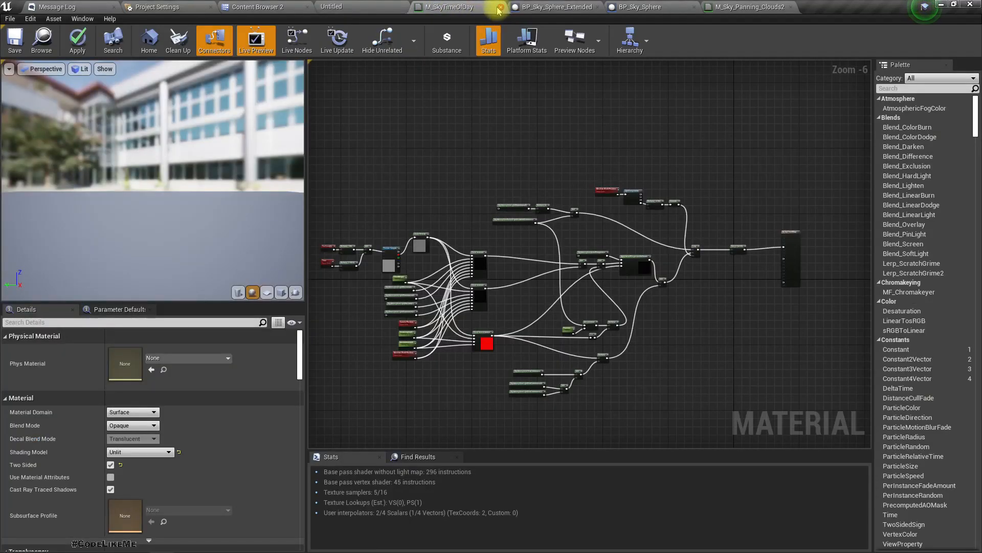
left_click(500, 7)
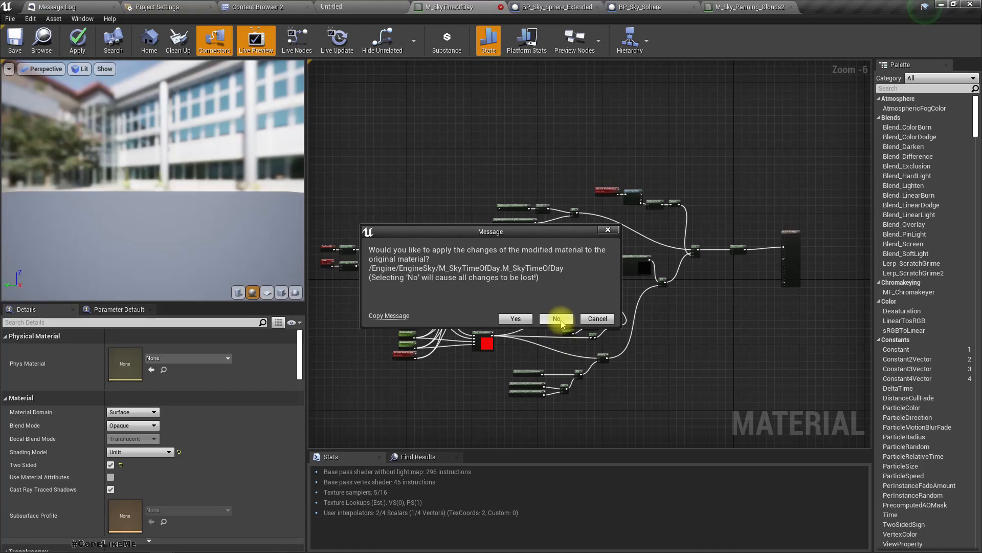
left_click(557, 319)
left_click(501, 7)
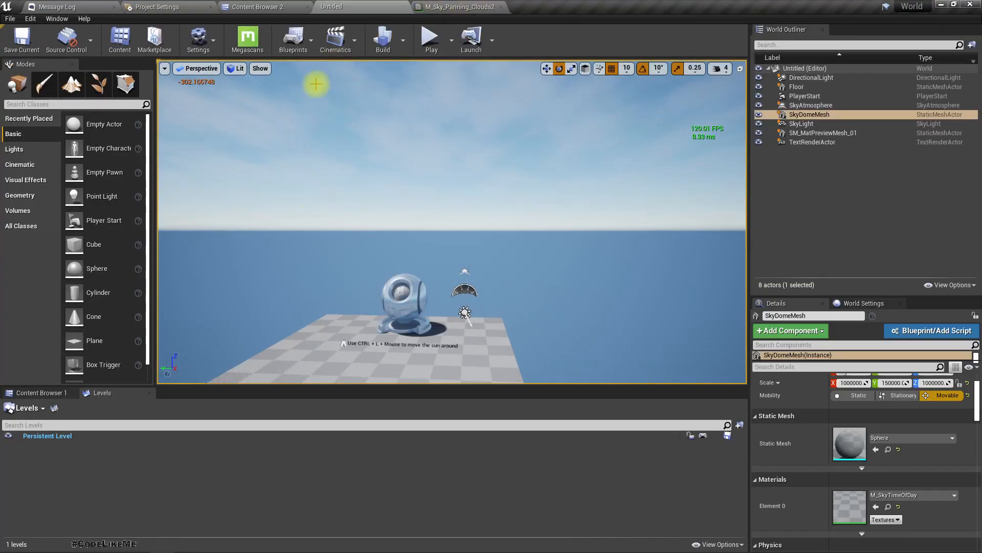
Save the untitled level in the Maps folder under the name skytest
left_click(214, 6)
left_click(337, 5)
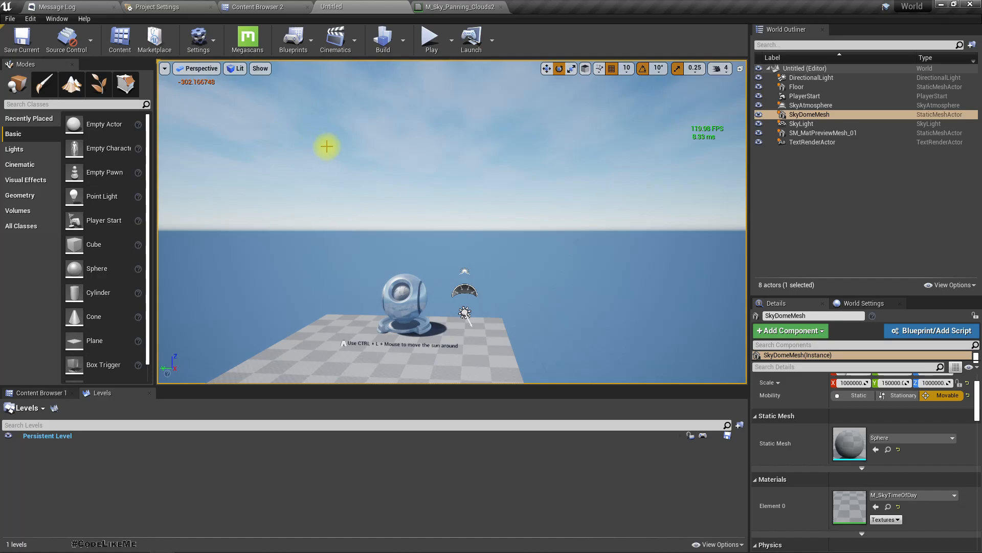
key("ctrl+shift+s")
key("ctrl+shift+s")
key("ctrl+s")
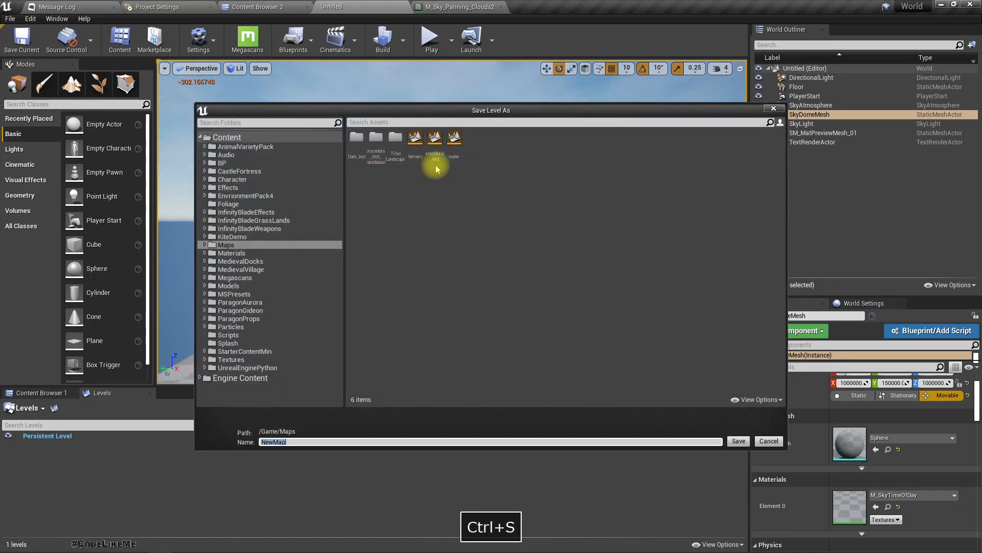
type("skytest")
key("Return")
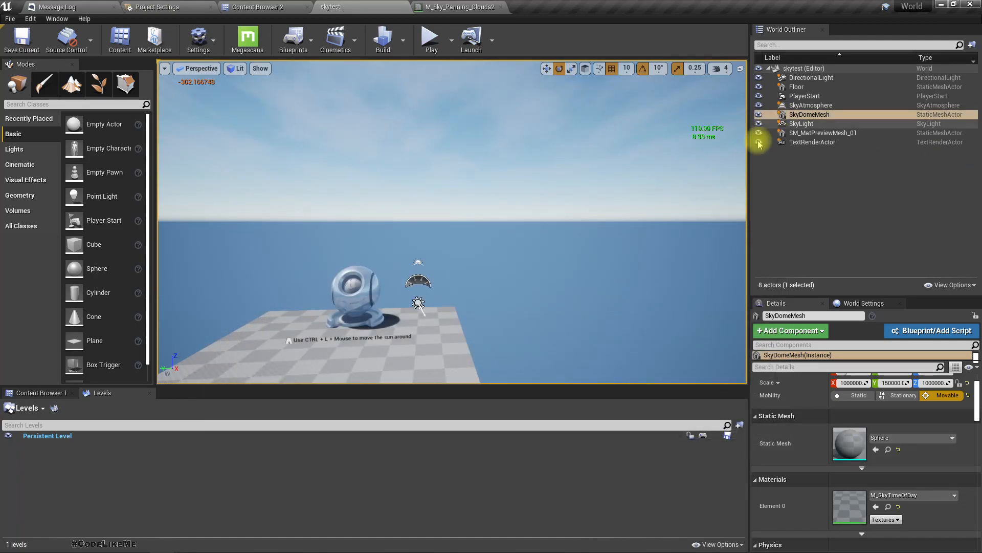
Assign the M_SkyTimeOfDay copy from Materials/Sky to material Element 0 of SkyDomeMesh
left_click(253, 7)
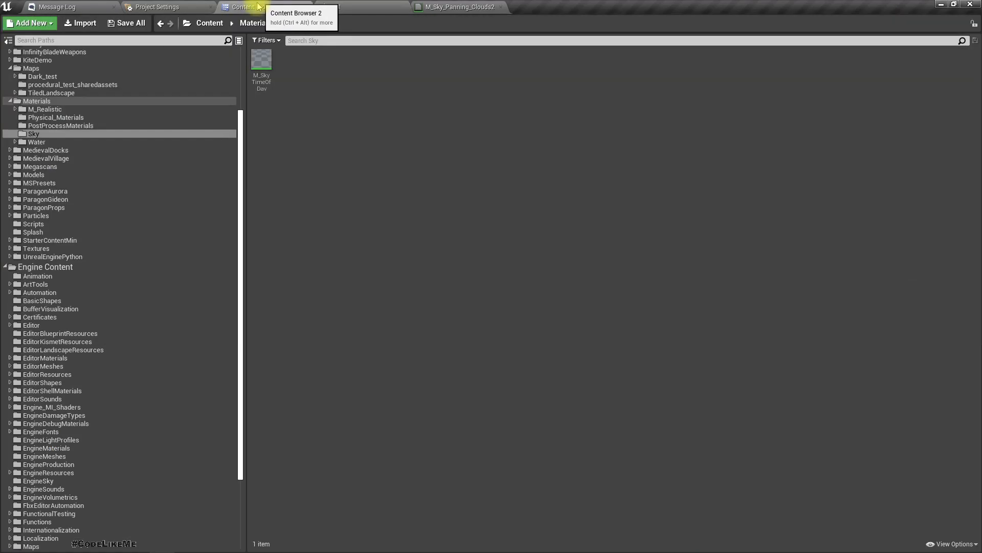
left_click(59, 135)
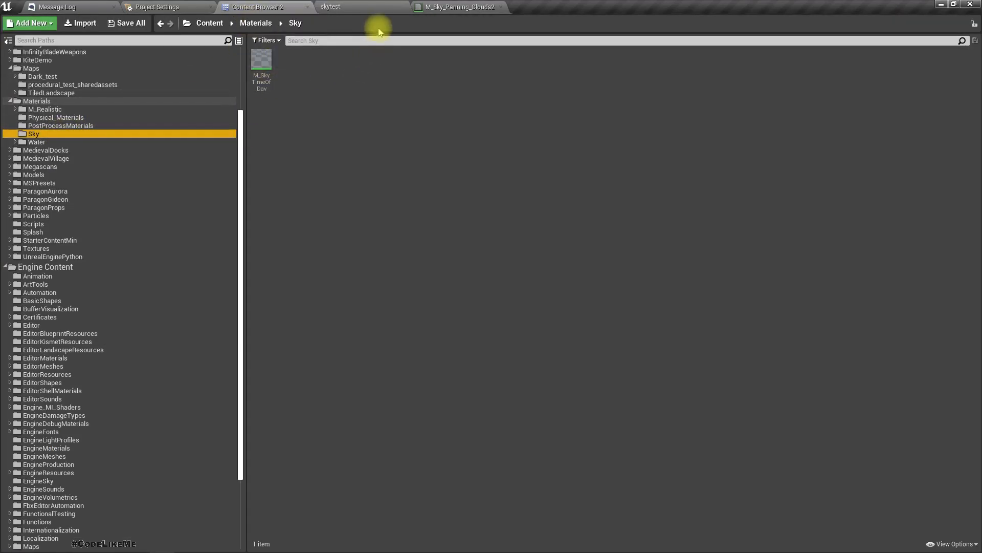
left_click(343, 7)
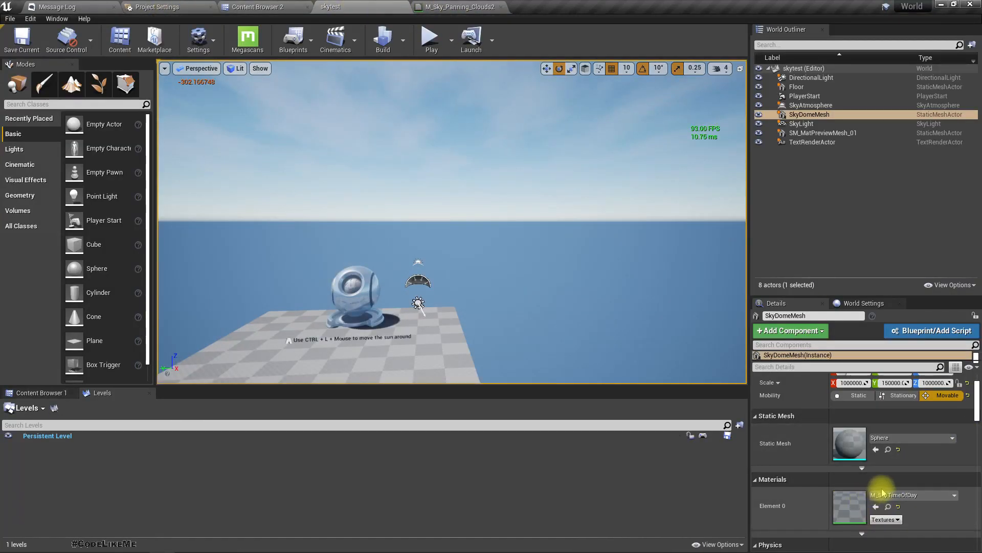
left_click(235, 6)
left_click_drag(261, 61, 872, 506)
Rotate the sun's DirectionalLight below the horizon to turn the level's sky to night and look around
right_click_drag(472, 338, 592, 330)
key("w")
key("ctrl+l")
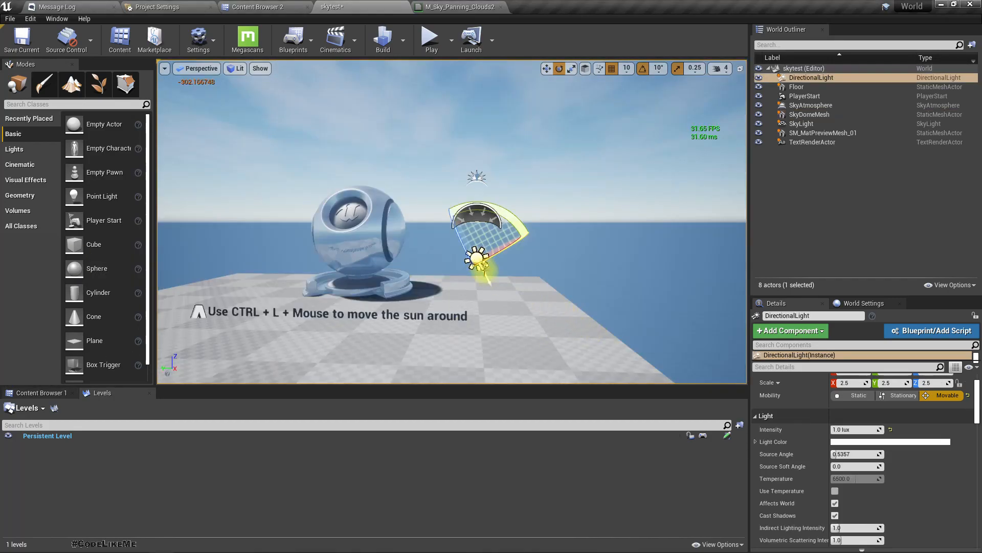
left_click_drag(502, 214, 527, 285)
right_click_drag(527, 285, 650, 288)
right_click_drag(359, 287, 481, 301)
Open the M_SkyTimeOfDay copy from Materials/Sky in the material editor
left_click(461, 7)
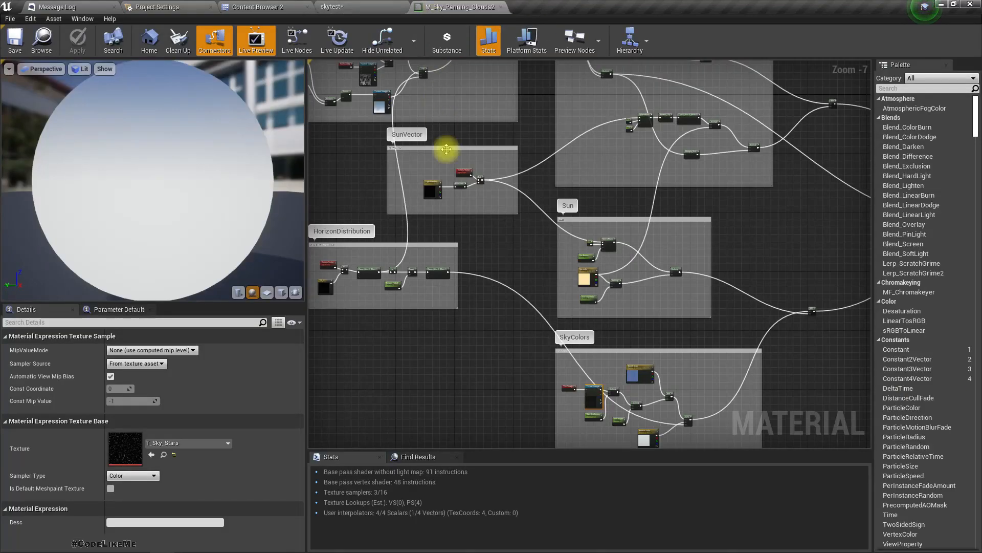
left_click(359, 7)
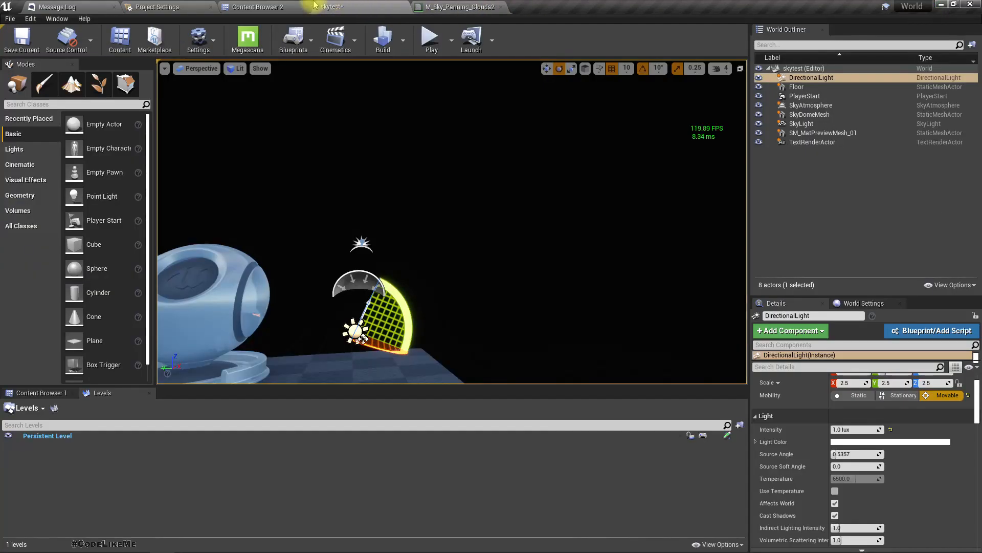
left_click(264, 6)
double_click(256, 64)
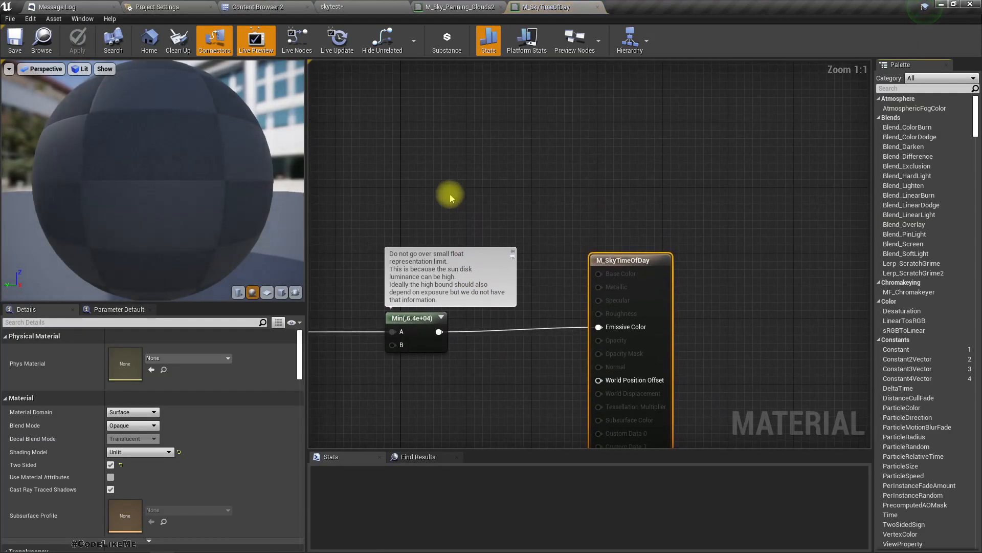
Move the upper Cloud material node up in the graph to separate it from the second Cloud material node
scroll(450, 193, "down", 6)
scroll(598, 250, "up", 5)
right_click_drag(527, 247, 867, 165)
scroll(432, 287, "down", 5)
right_click_drag(430, 287, 563, 267)
scroll(450, 257, "up", 5)
right_click_drag(386, 289, 138, 172)
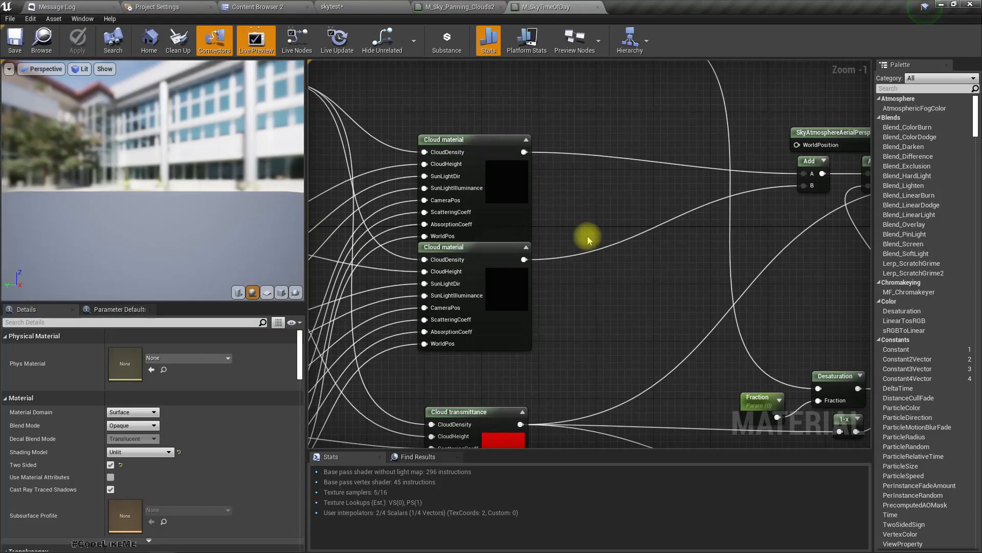
left_click_drag(471, 127, 471, 106)
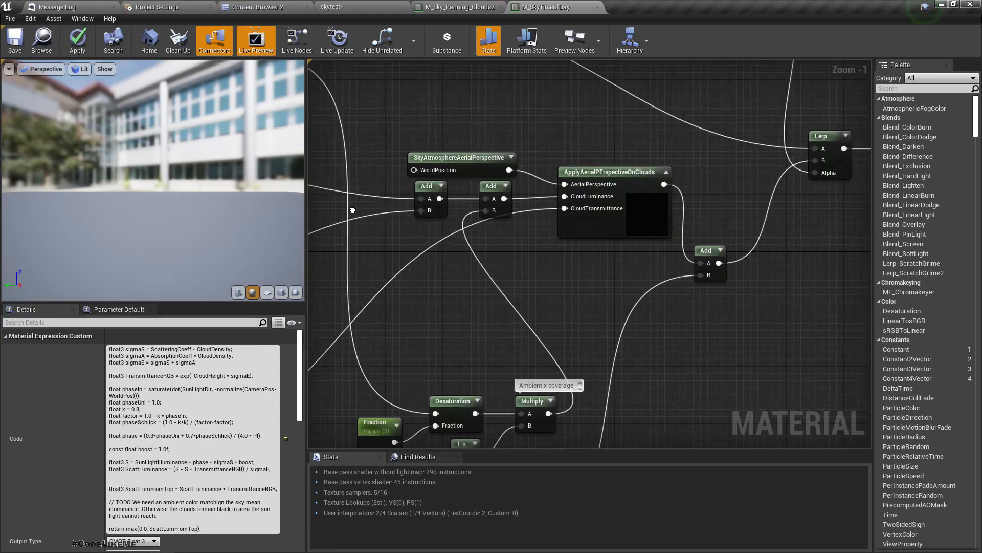
Examine how the atmosphere light, Cloud material and ApplyAerialPerspectiveOnClouds nodes feed the final sky color in the graph
right_click_drag(295, 430, 332, 169)
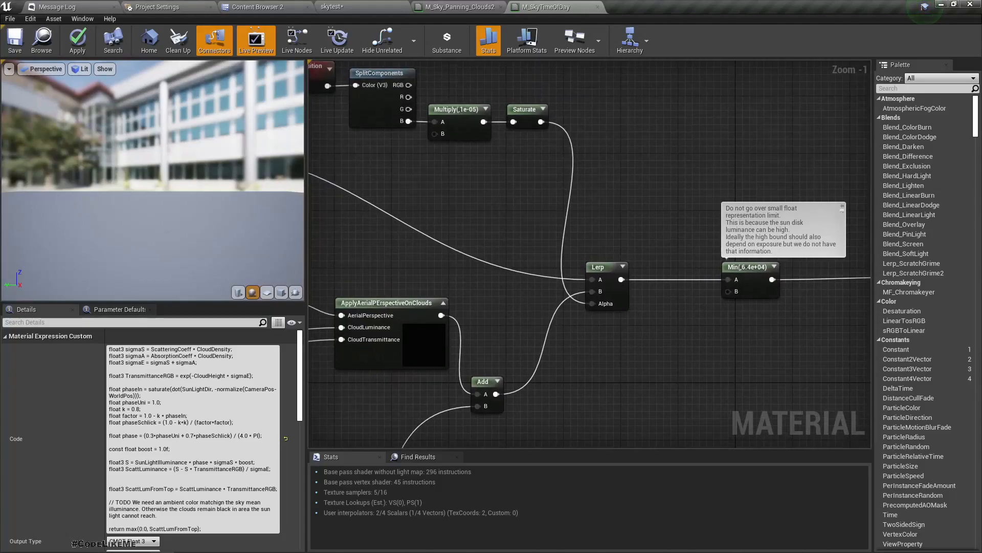
right_click_drag(666, 276, 865, 302)
right_click_drag(358, 367, 425, 338)
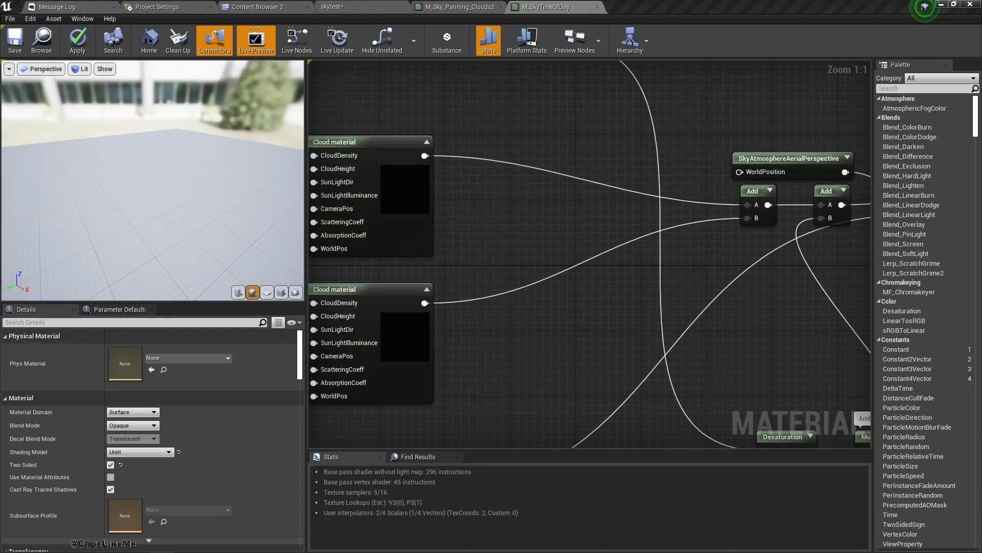
right_click_drag(373, 329, 856, 276)
left_click(517, 373)
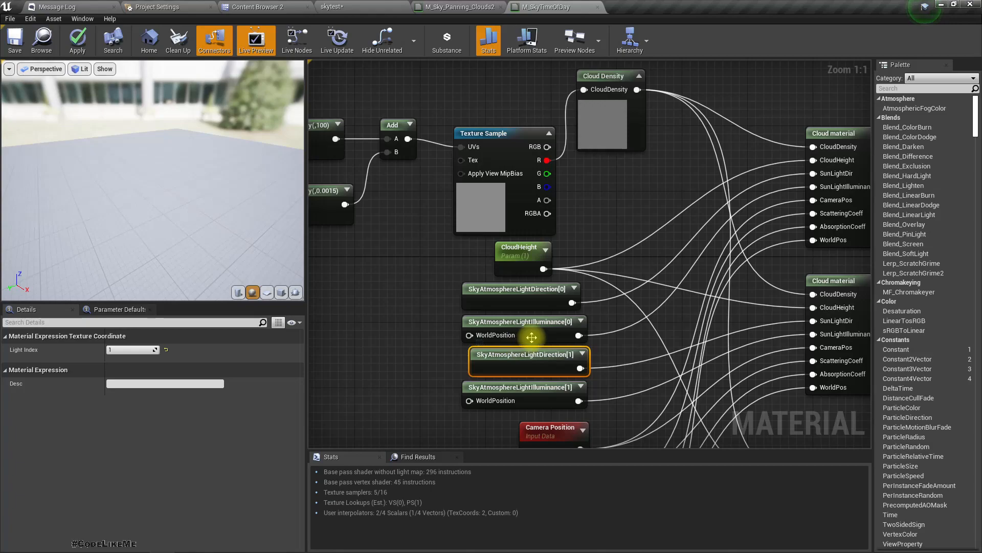
right_click_drag(614, 364, 551, 364)
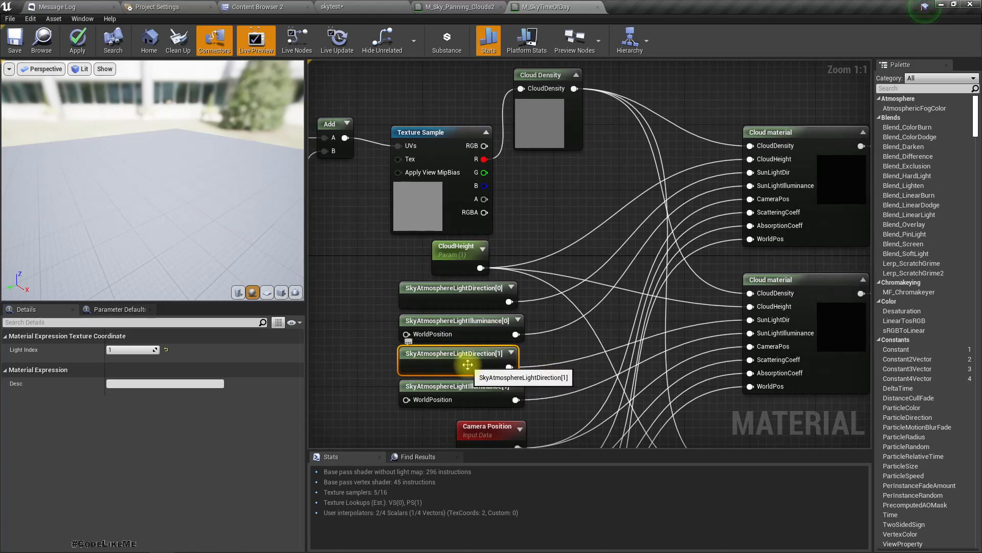
right_click_drag(695, 309, 139, 429)
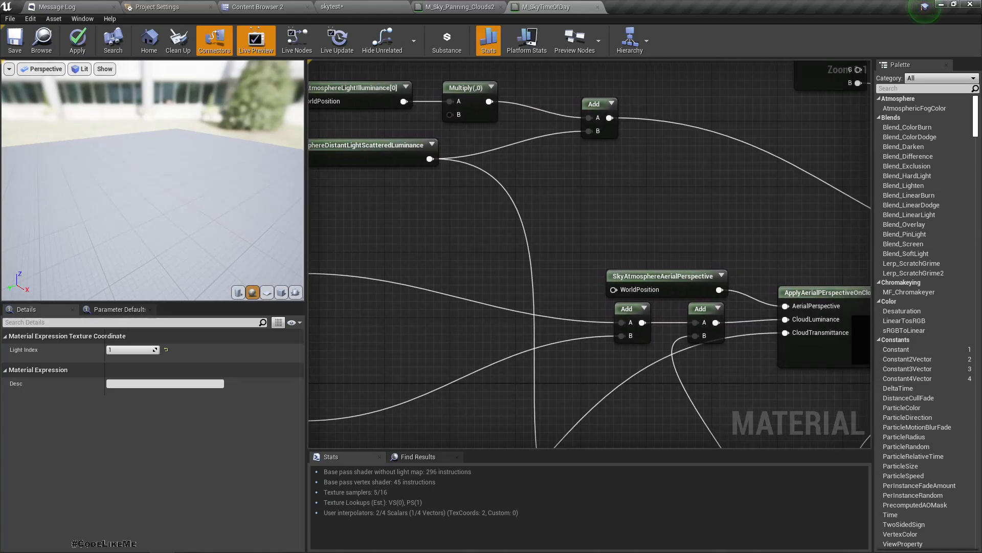
right_click_drag(590, 254, 546, 246)
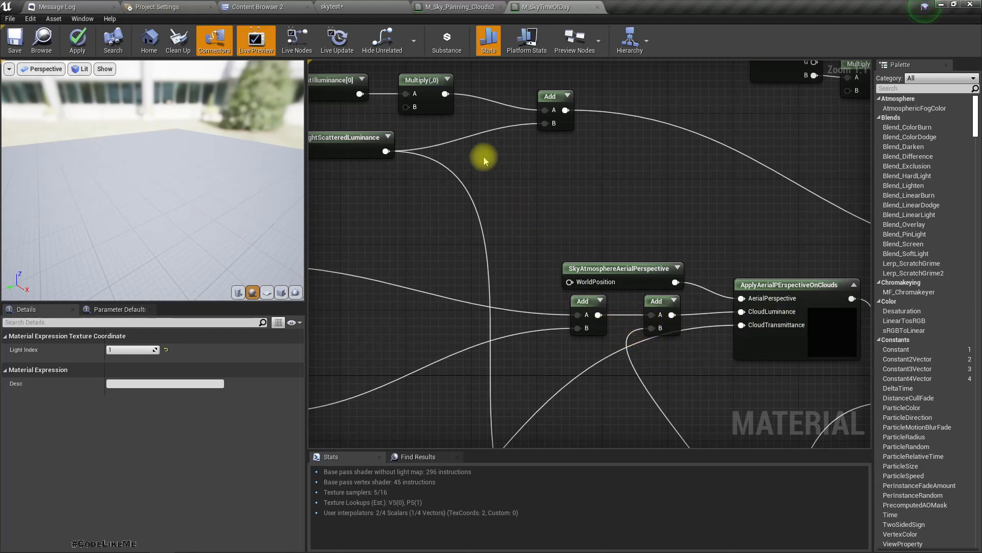
Locate T_Sky_Stars through M_Sky_Panning_Clouds2, add it to M_SkyTimeOfDay as a Texture Sample, and place it above SkyAtmosphereAerialPerspective
left_click(272, 7)
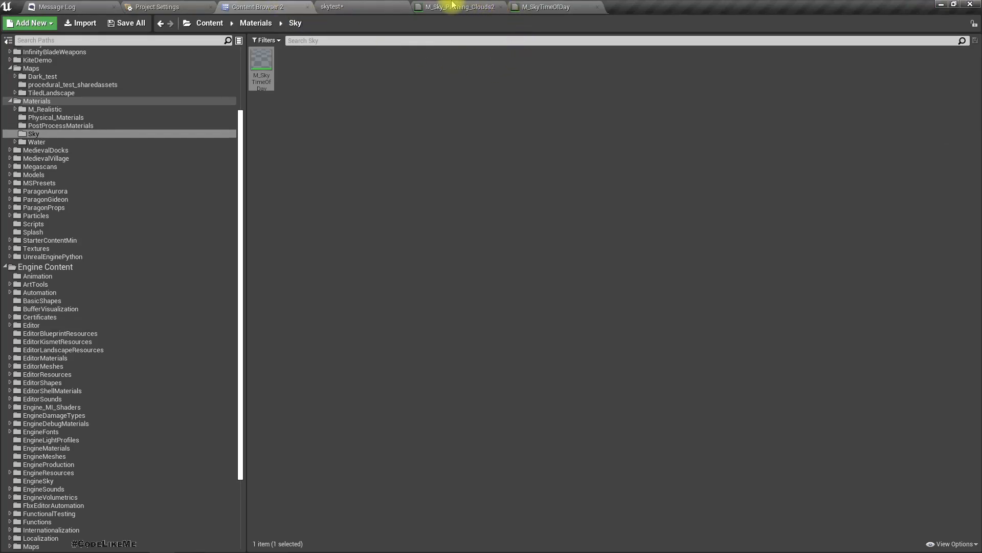
left_click(450, 6)
scroll(581, 377, "up", 7)
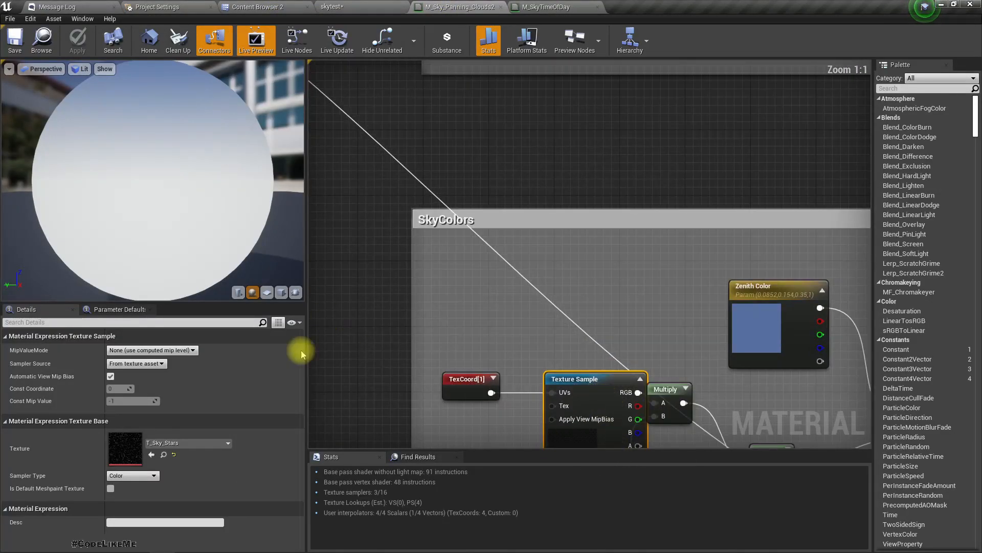
left_click(164, 455)
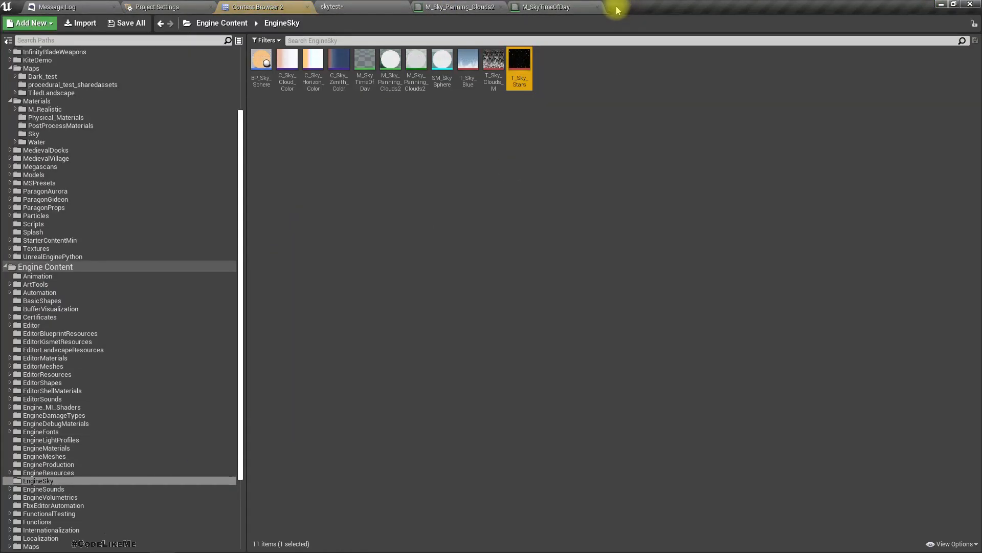
left_click_drag(525, 66, 614, 218)
right_click_drag(647, 232, 581, 223)
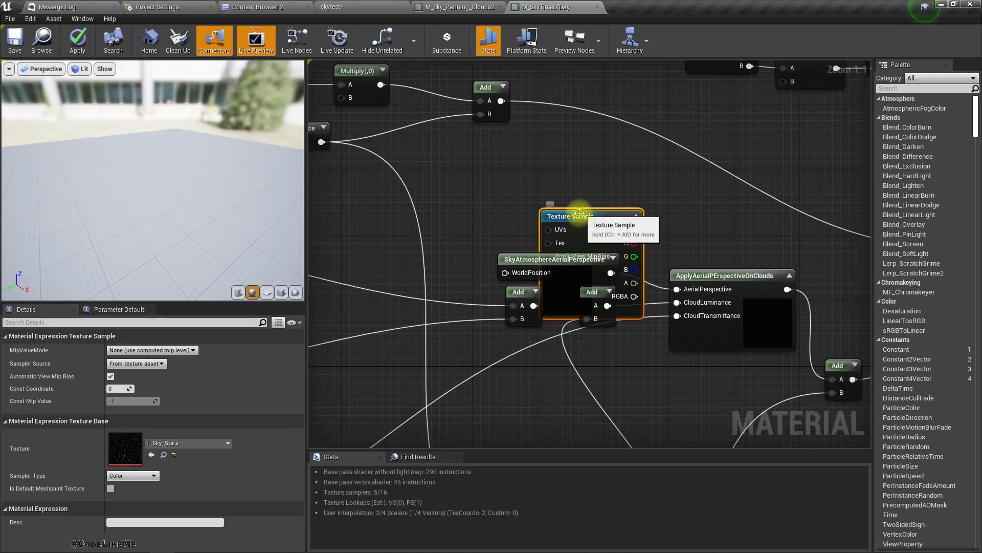
left_click_drag(581, 223, 546, 150)
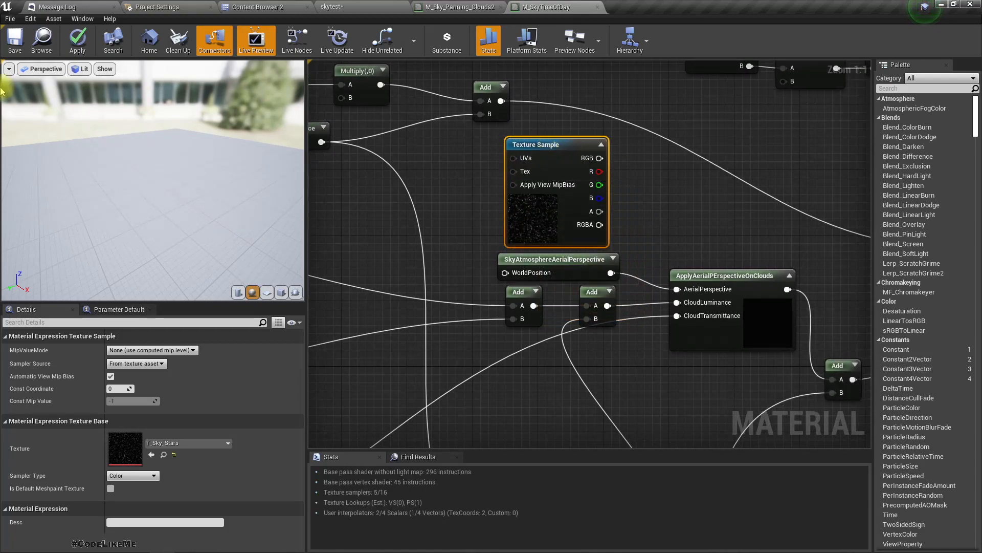
Insert a reroute node on the CloudLuminance wire and connect the stars texture's RGB output to CloudLuminance instead
left_click_drag(162, 220, 166, 199)
left_click_drag(600, 172, 624, 188)
left_click_drag(662, 260, 676, 237)
left_click(641, 309)
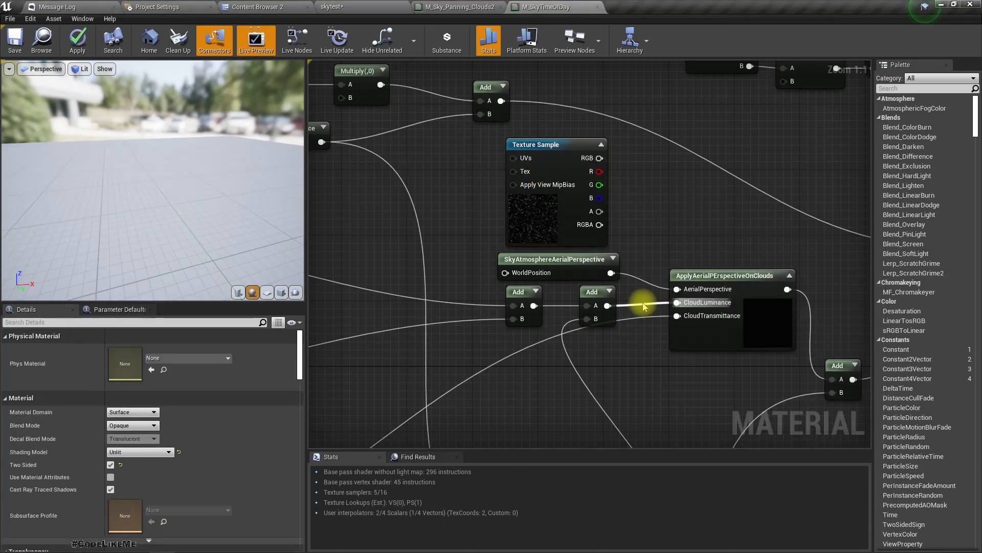
double_click(640, 307)
left_click_drag(677, 302, 600, 158)
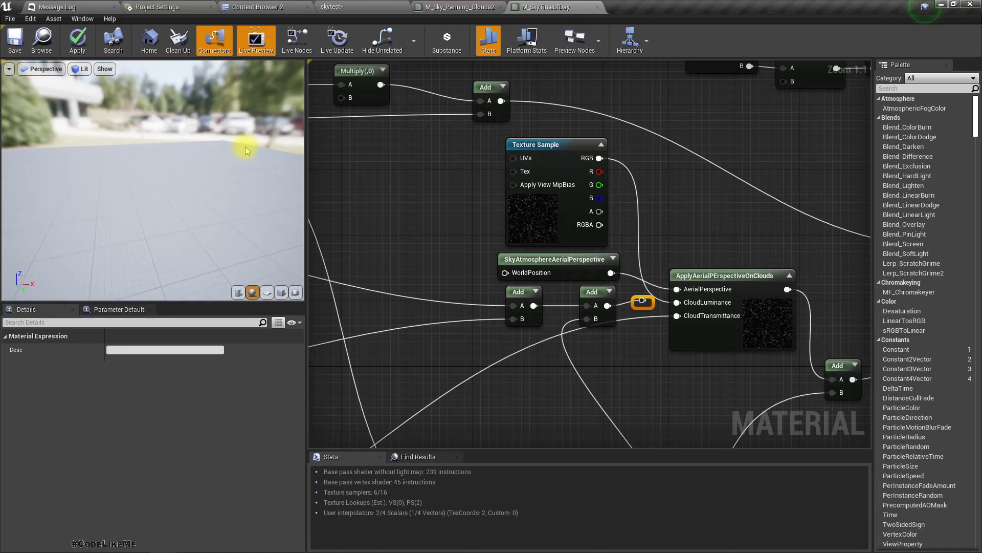
Apply the M_SkyTimeOfDay changes and inspect the night sky in the skytest level
right_click_drag(669, 222, 603, 222)
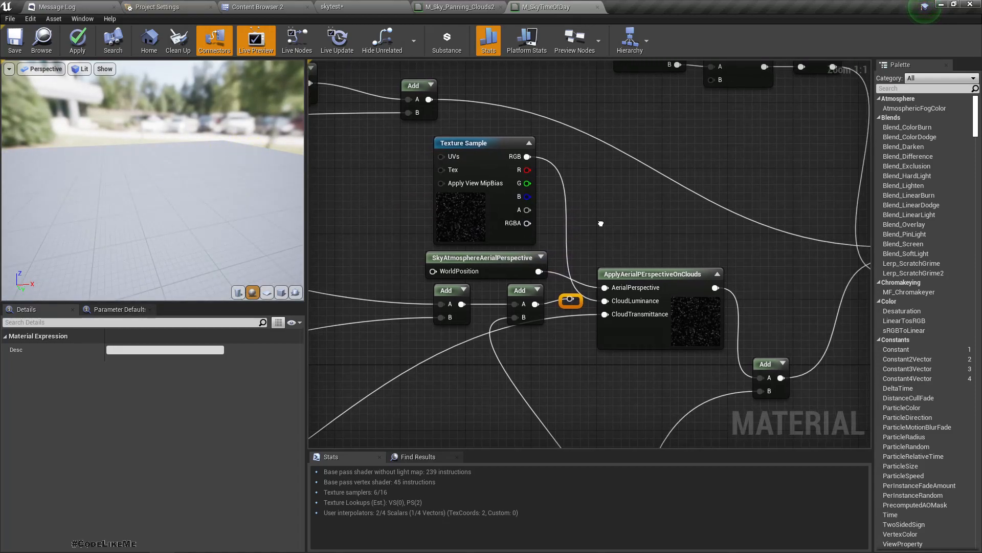
left_click(78, 41)
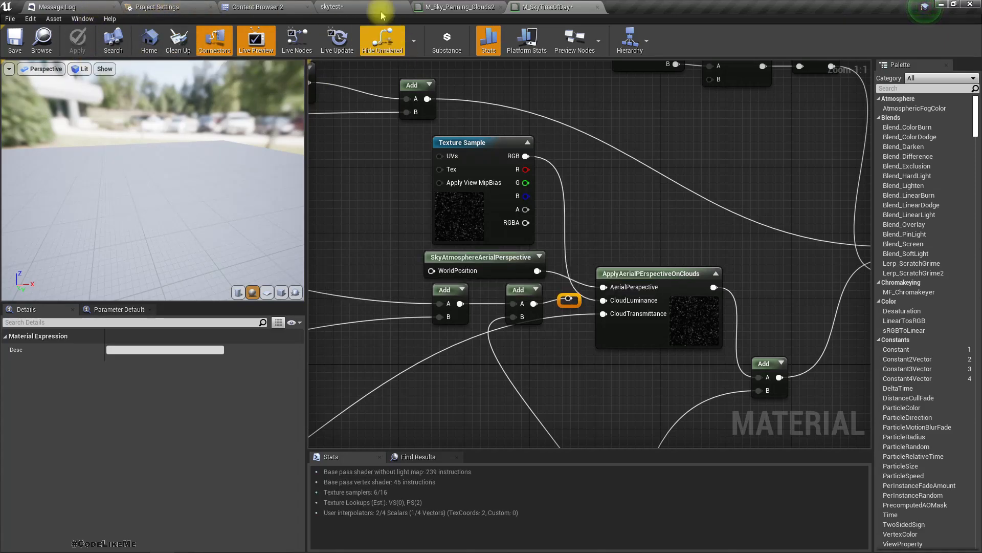
left_click(353, 8)
right_click_drag(364, 319, 349, 337)
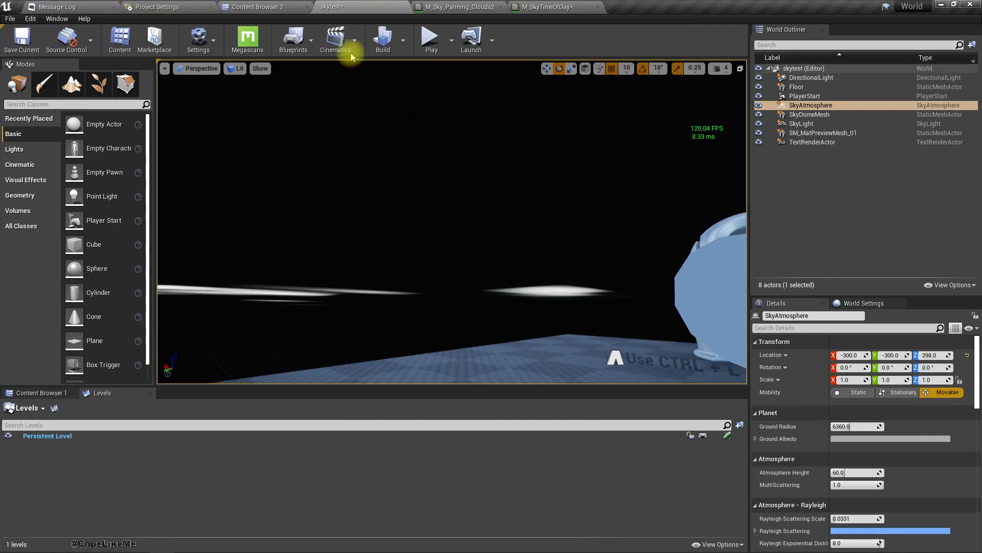
Check how the stars texture is wired in the SkyColors section of M_Sky_Panning_Clouds2, and return to the M_SkyTimeOfDay graph
left_click(445, 6)
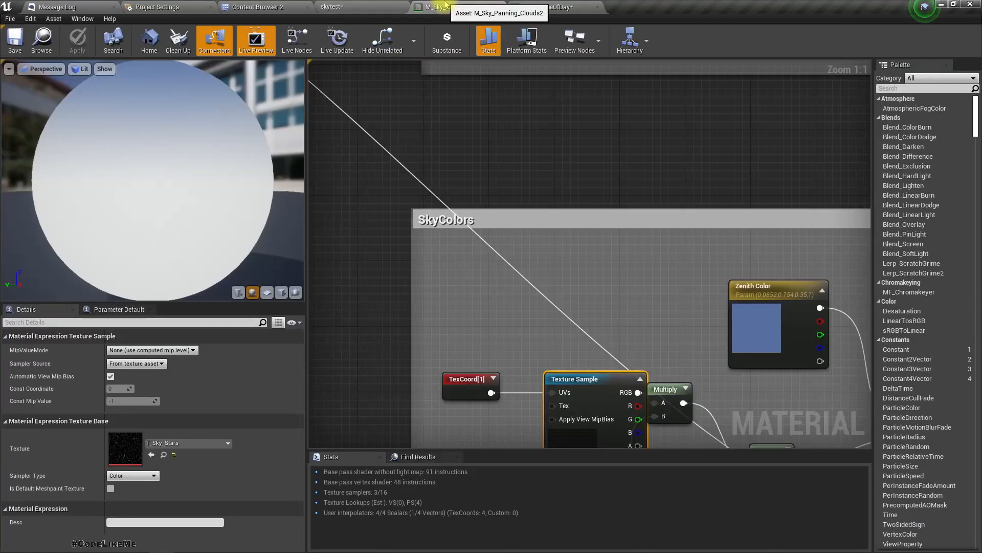
right_click_drag(673, 231, 564, 172)
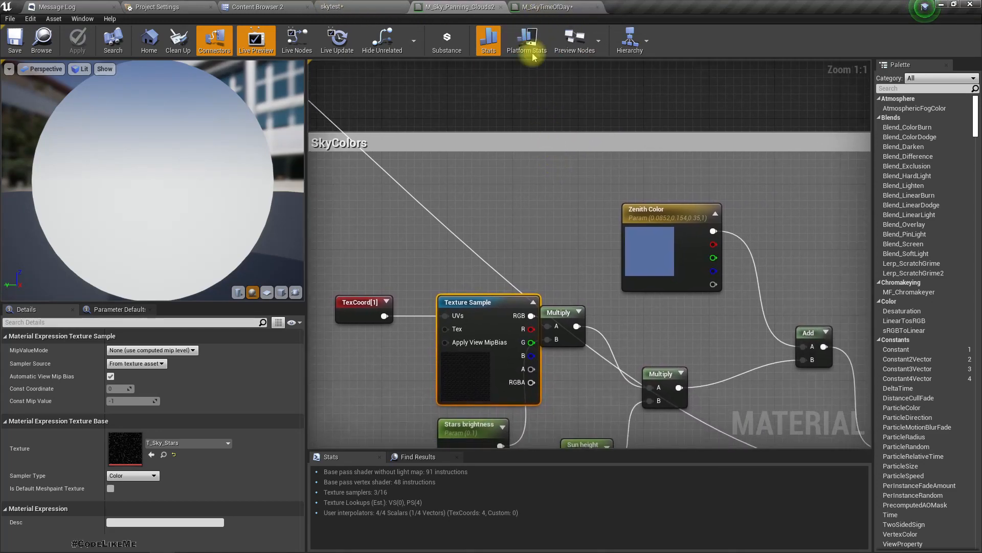
left_click(546, 7)
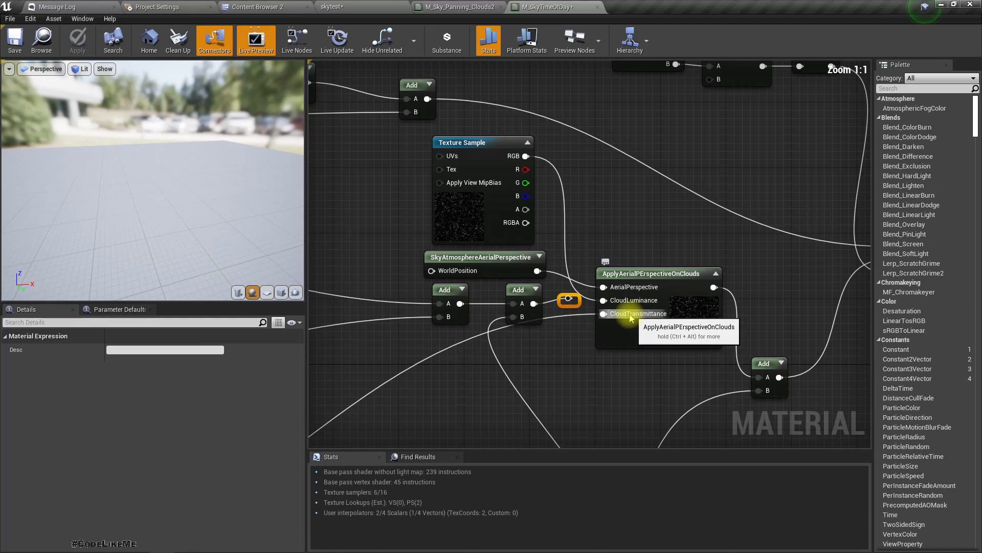
Reconnect the reroute to CloudLuminance and wire the stars texture's RGB output directly into M_SkyTimeOfDay's Emissive Color
left_click_drag(569, 300, 603, 301)
right_click_drag(657, 221, 569, 224)
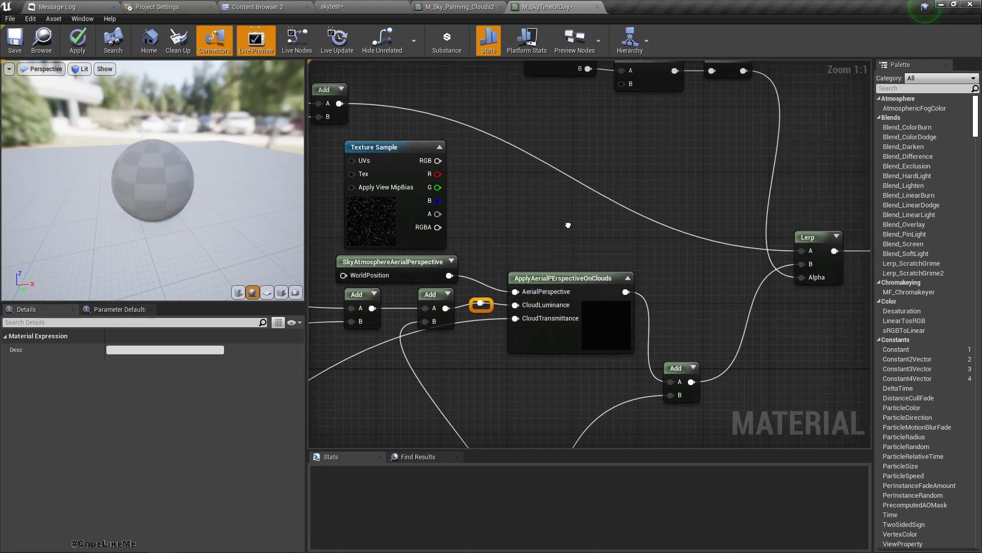
left_click_drag(369, 149, 457, 293)
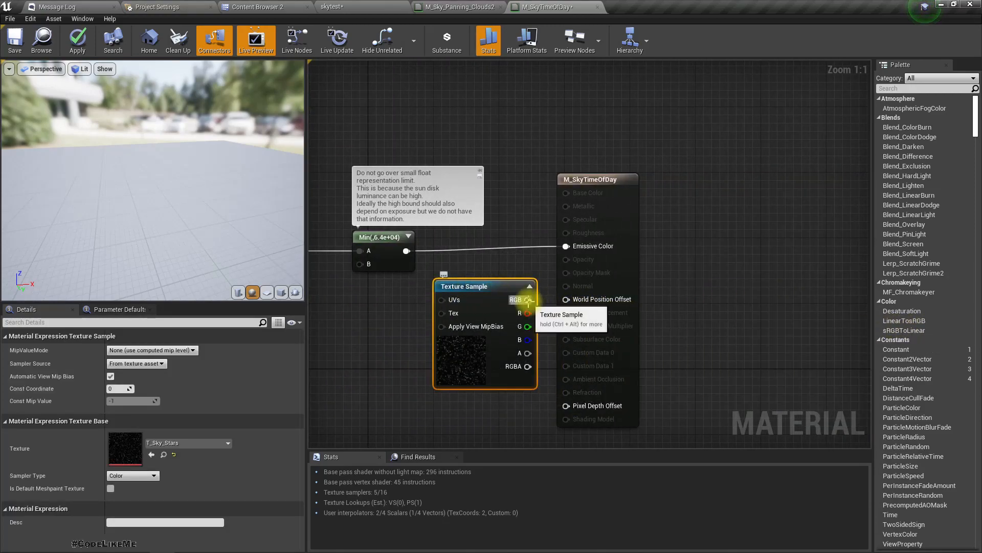
left_click_drag(551, 269, 566, 247)
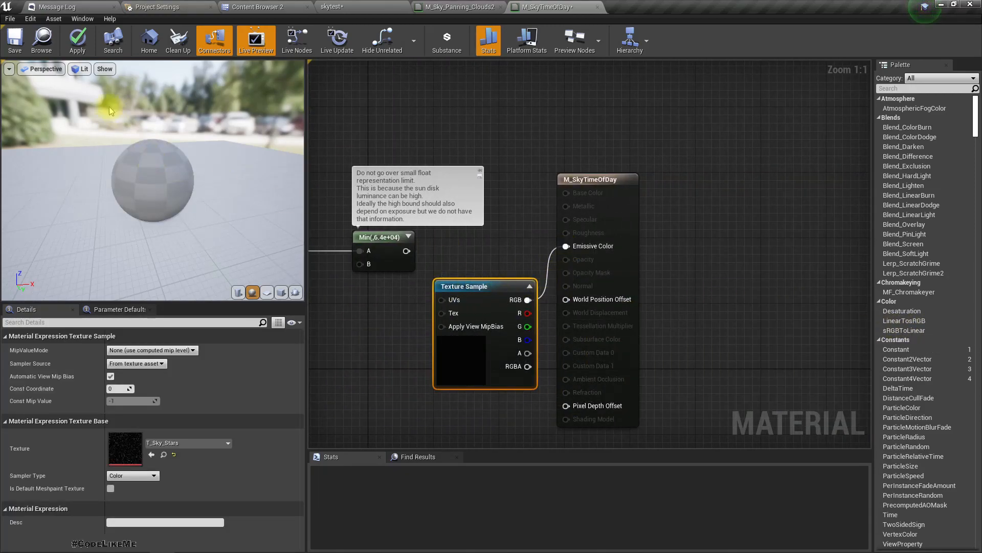
Apply the material changes and inspect how the stars texture alone maps across the sky in the skytest level
left_click(77, 40)
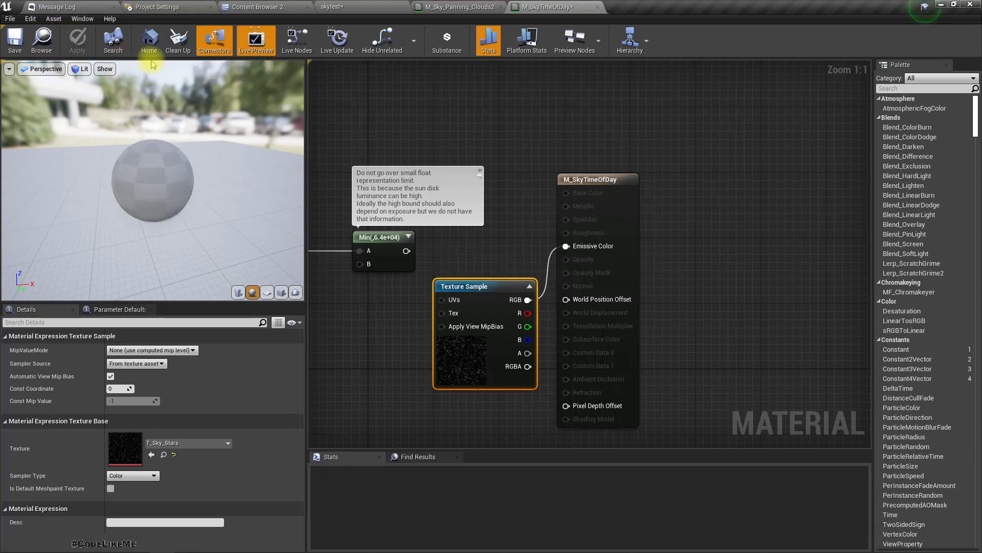
left_click(331, 7)
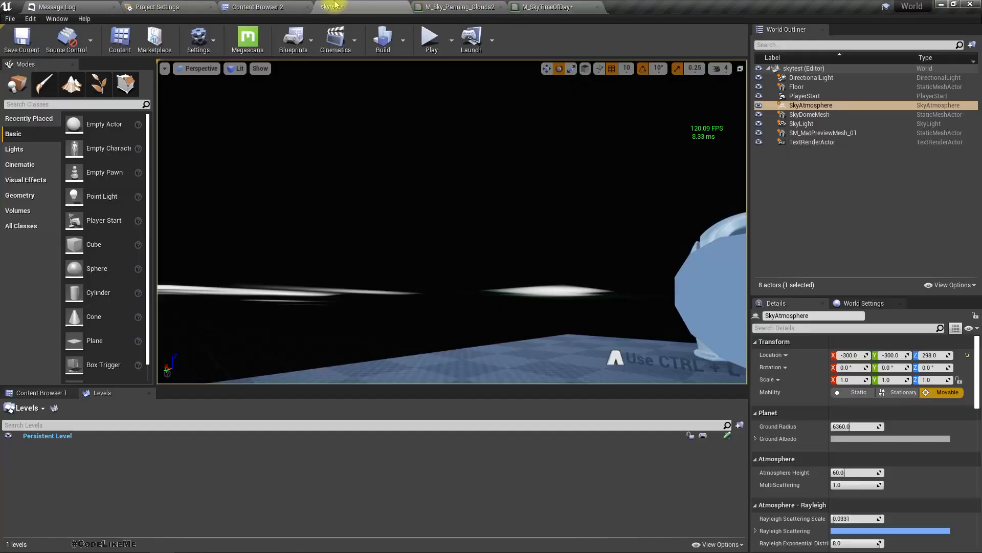
right_click_drag(452, 221, 495, 175)
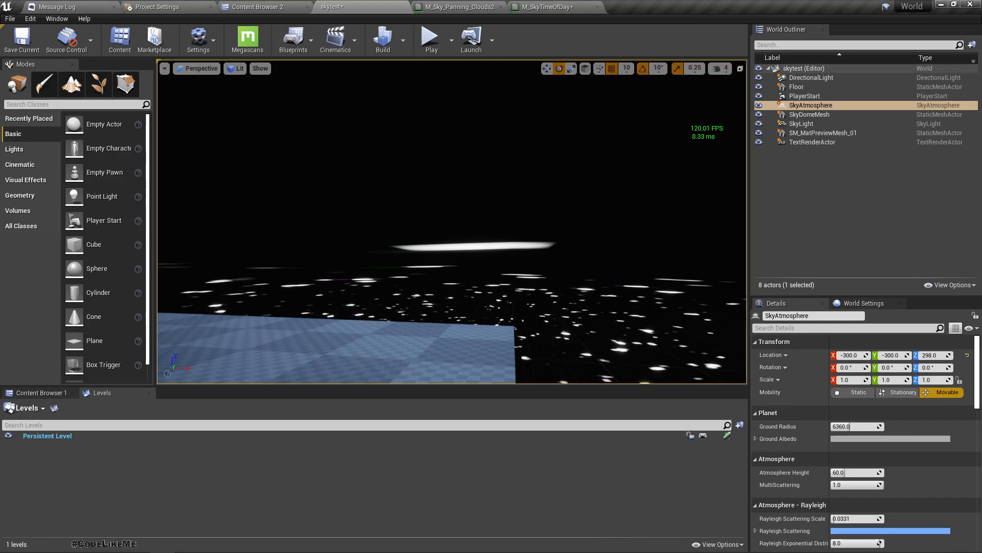
left_click(183, 67)
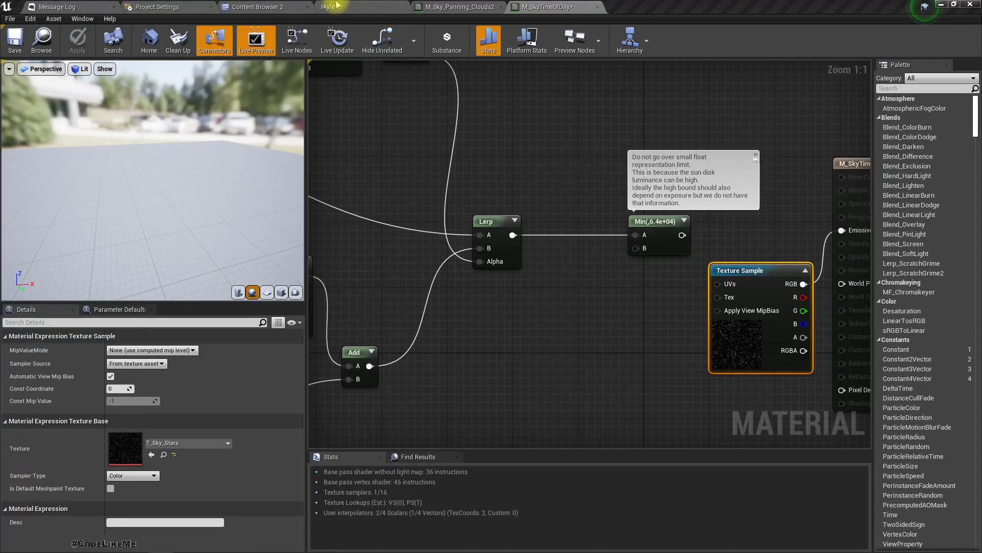
left_click(338, 6)
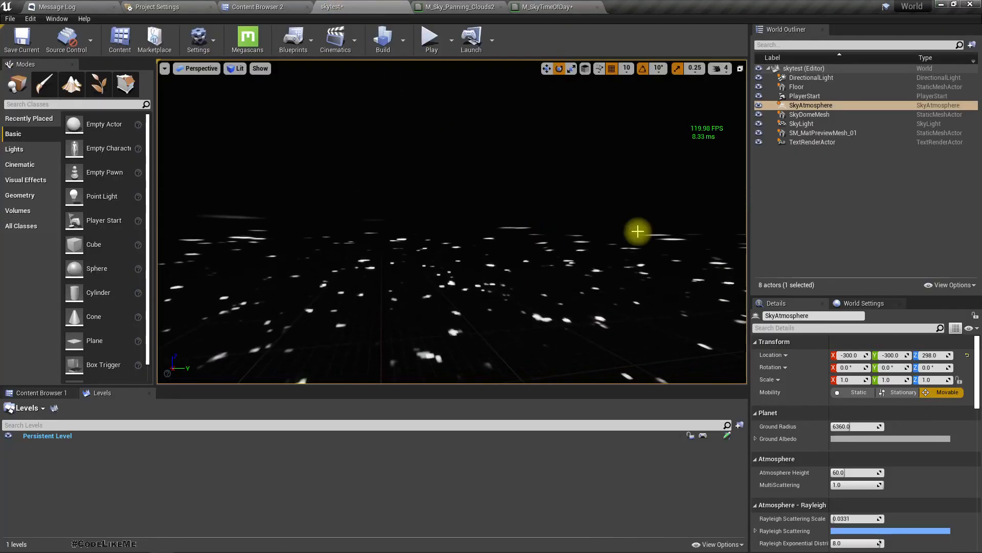
Frame the SkyLight in the viewport and rotate the nearby DirectionalLight to change the sun angle
left_click(799, 124)
key("f")
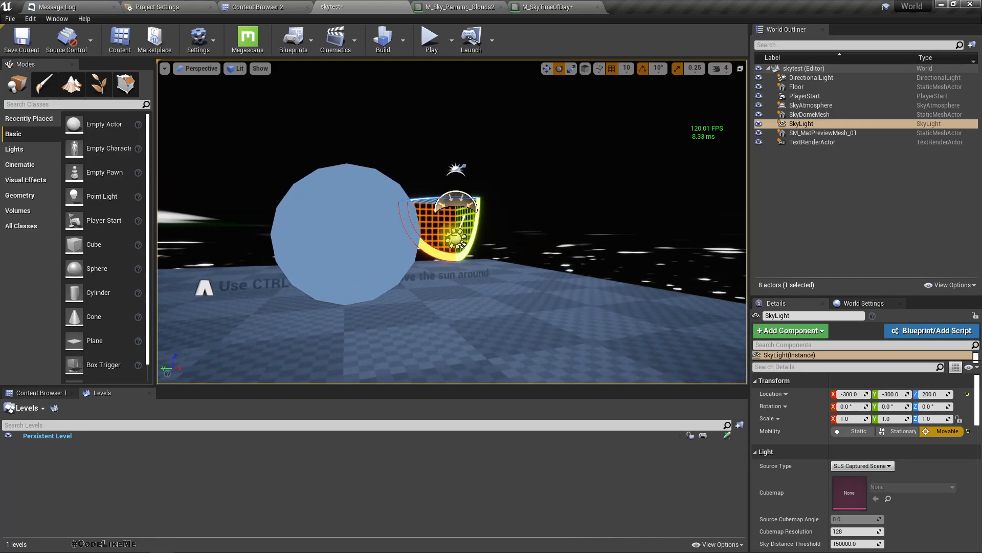
left_click(462, 245)
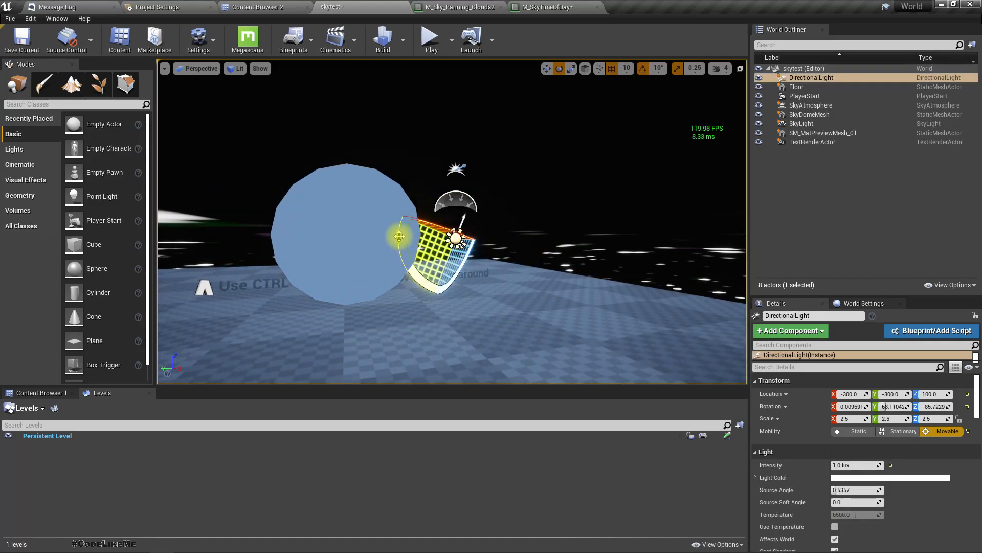
left_click_drag(462, 244, 397, 236)
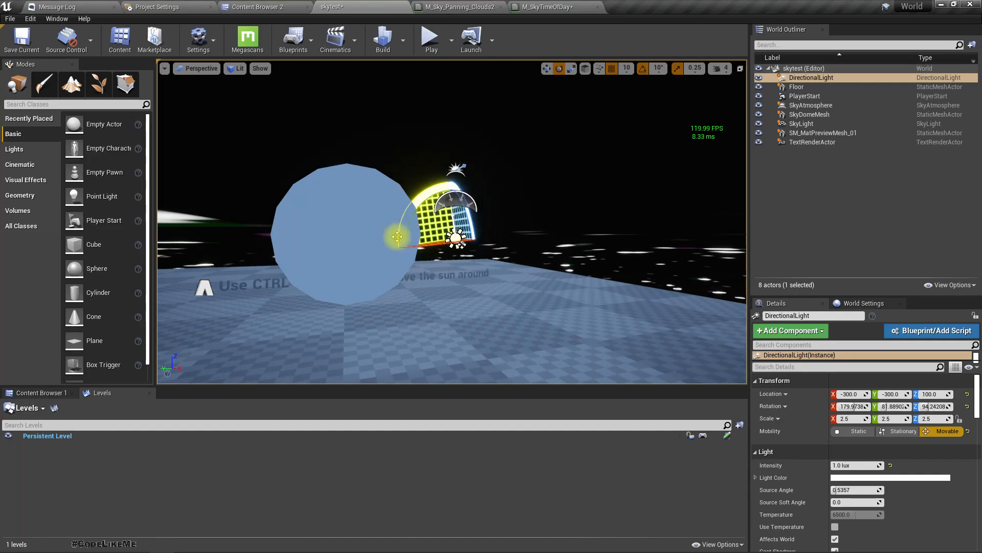
In M_SkyTimeOfDay, restore the Min node's link to Emissive Color and move the stars Texture Sample below the Add nodes feeding CloudLuminance
left_click(548, 6)
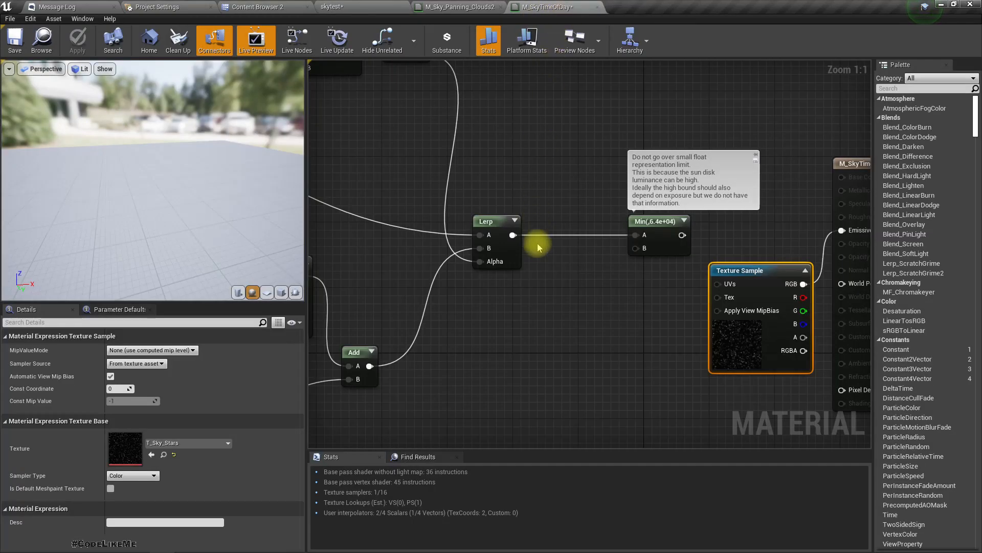
right_click_drag(602, 264, 453, 235)
scroll(729, 234, "down", 5)
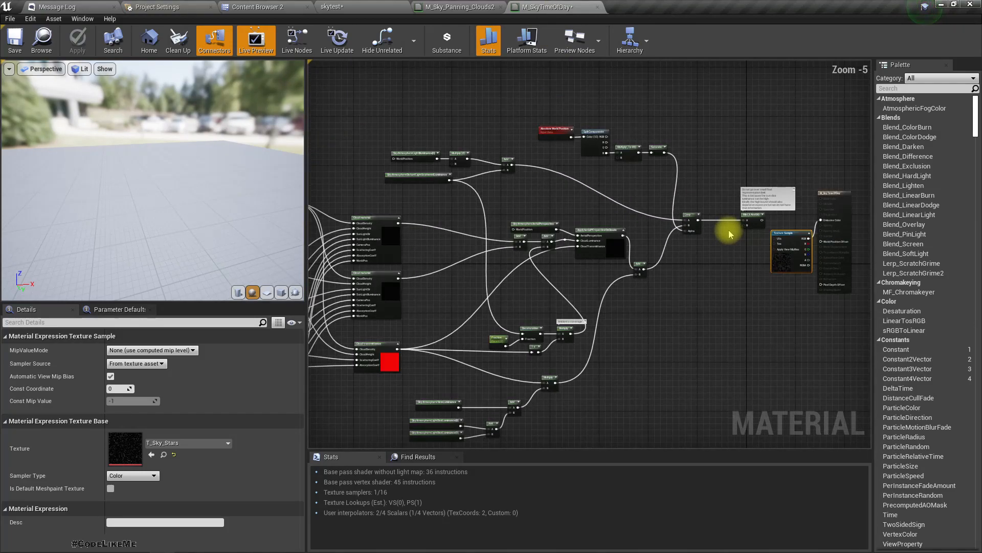
scroll(753, 246, "up", 3)
right_click_drag(752, 246, 543, 255)
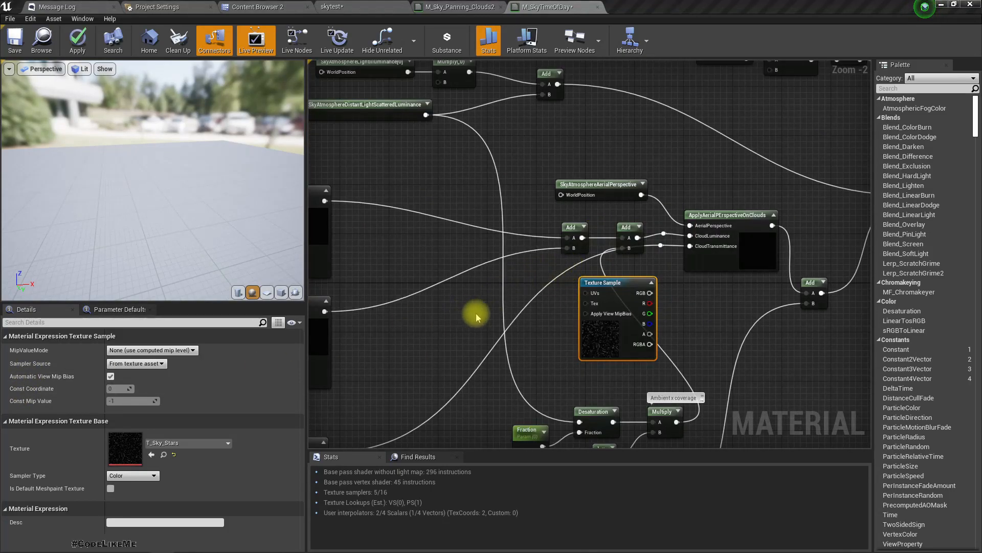
right_click_drag(476, 318, 265, 333)
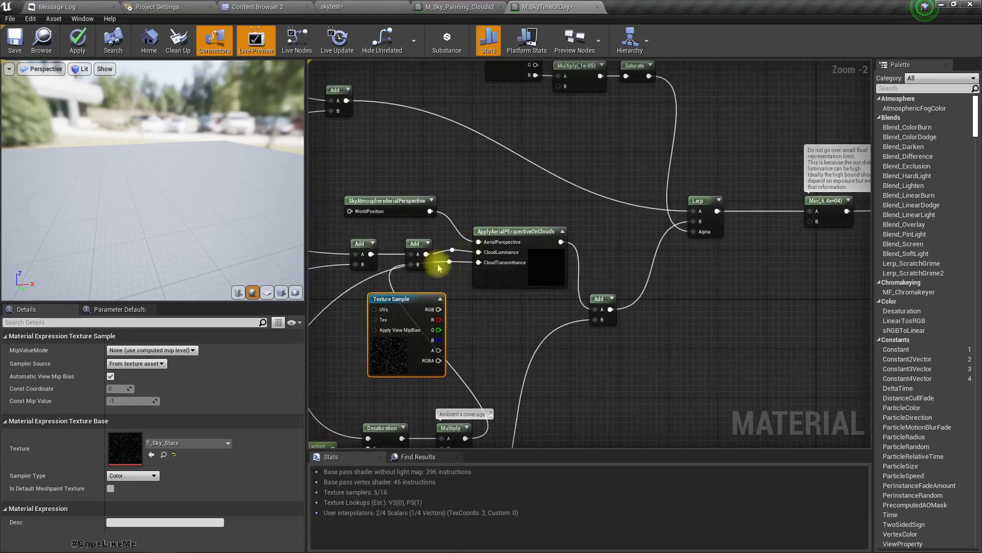
scroll(439, 267, "up", 2)
left_click(498, 247)
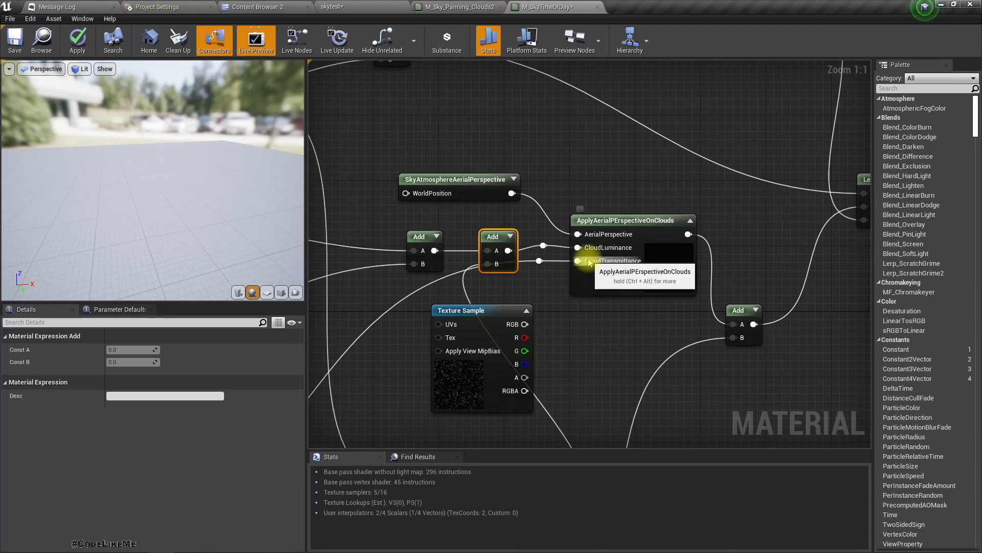
Examine the TexCoord and Time nodes driving the cloud Texture Sample's UVs, and open its TilingNoise05 texture
scroll(834, 215, "down", 5)
scroll(537, 230, "up", 4)
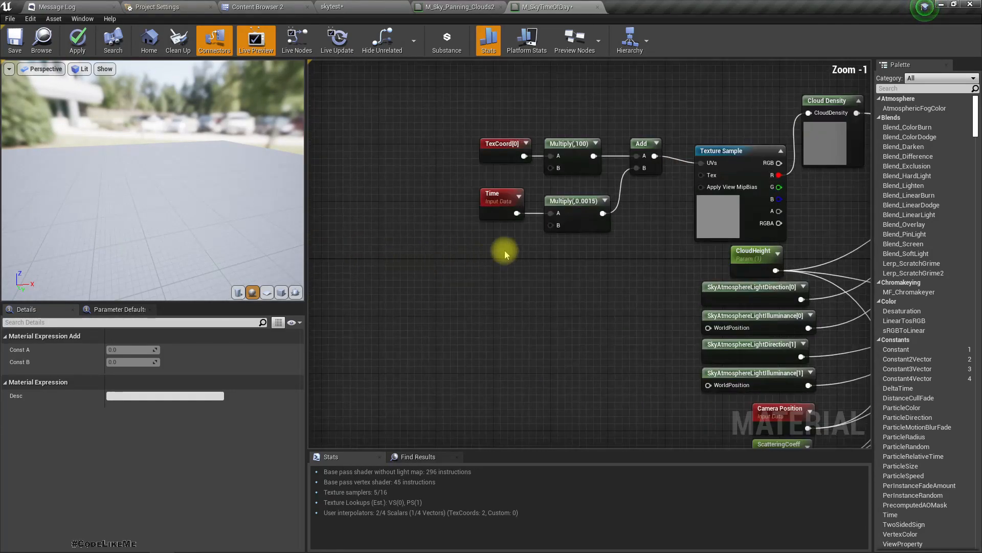
right_click_drag(614, 240, 587, 243)
scroll(584, 176, "up", 1)
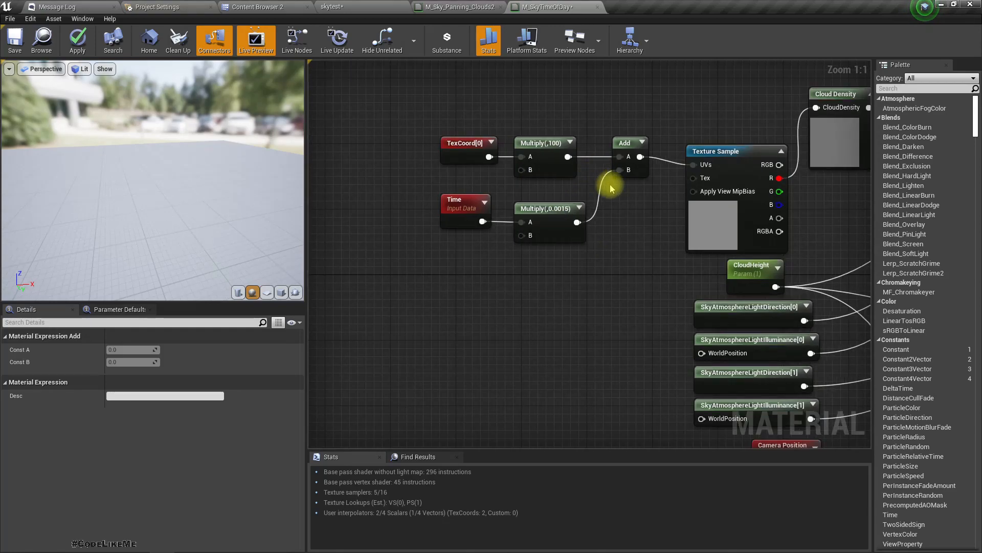
right_click_drag(639, 243, 628, 245)
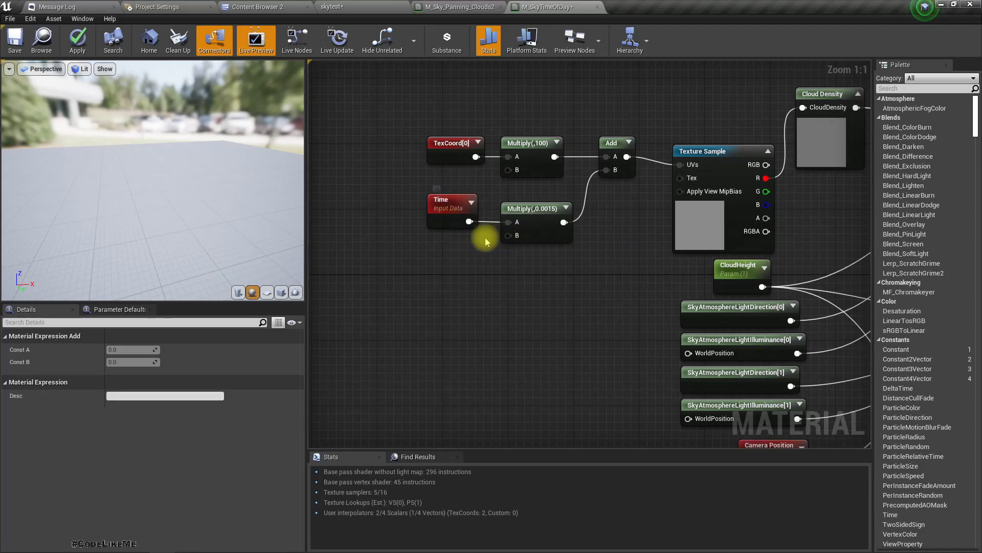
right_click_drag(499, 254, 484, 255)
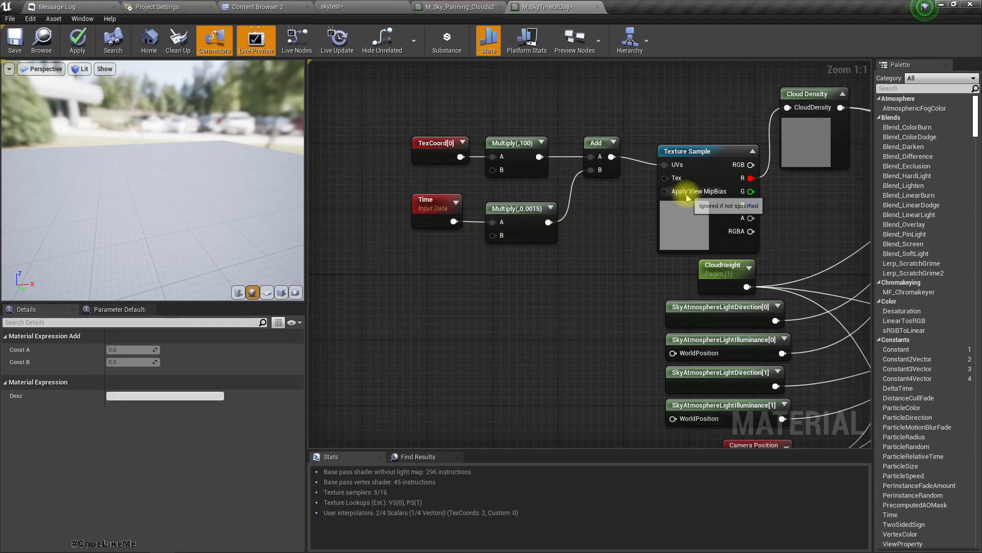
left_click(676, 210)
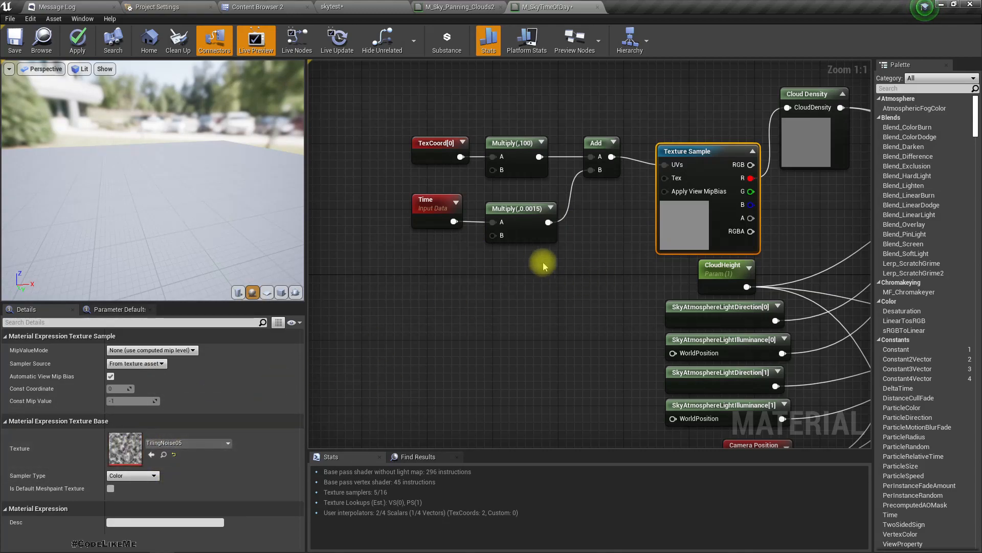
double_click(128, 444)
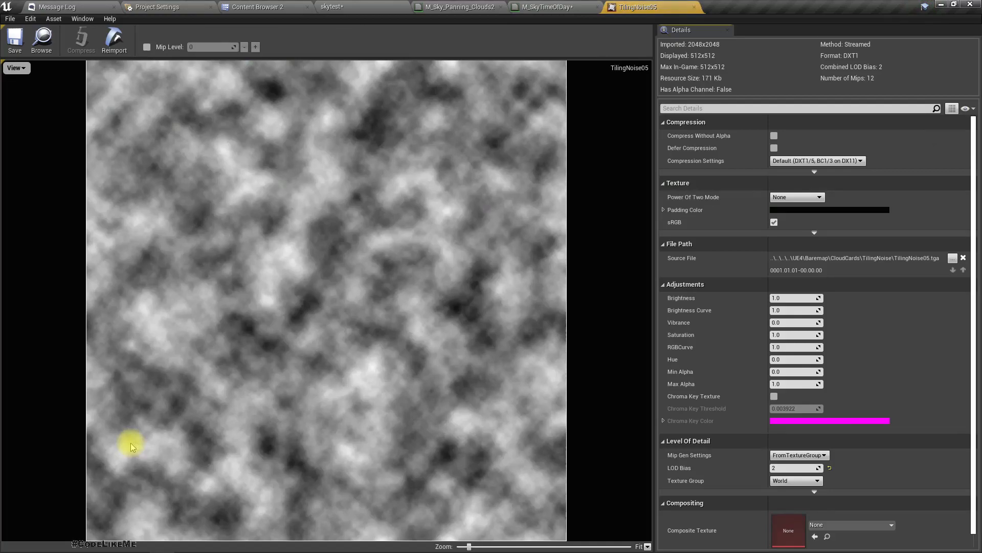
Connect the cloud UV Add node's output to the stars texture's UVs, and its RGB output to CloudLuminance
left_click(555, 5)
right_click_drag(595, 260, 31, 171)
scroll(457, 223, "down", 3)
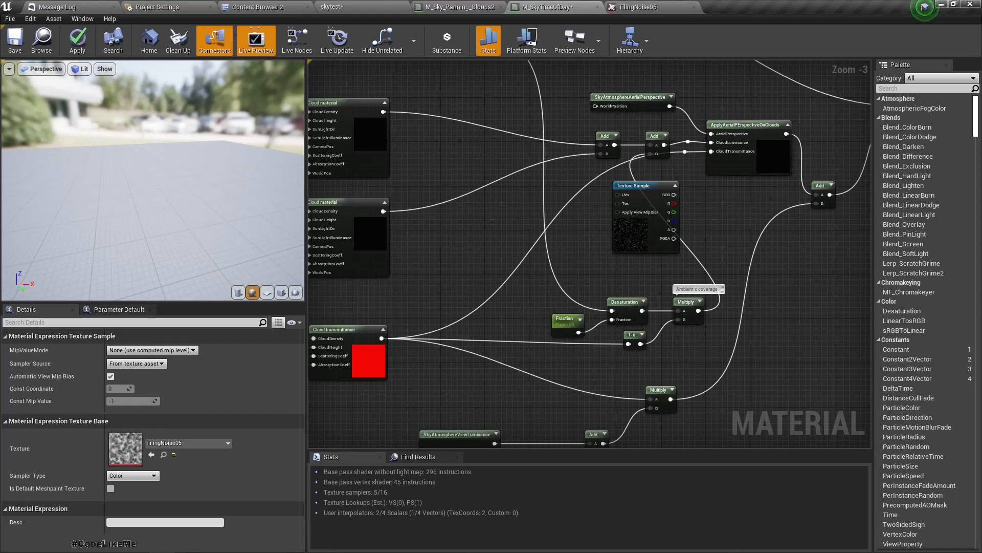
right_click_drag(32, 171, 485, 230)
left_click_drag(489, 168, 470, 253)
scroll(470, 253, "up", 3)
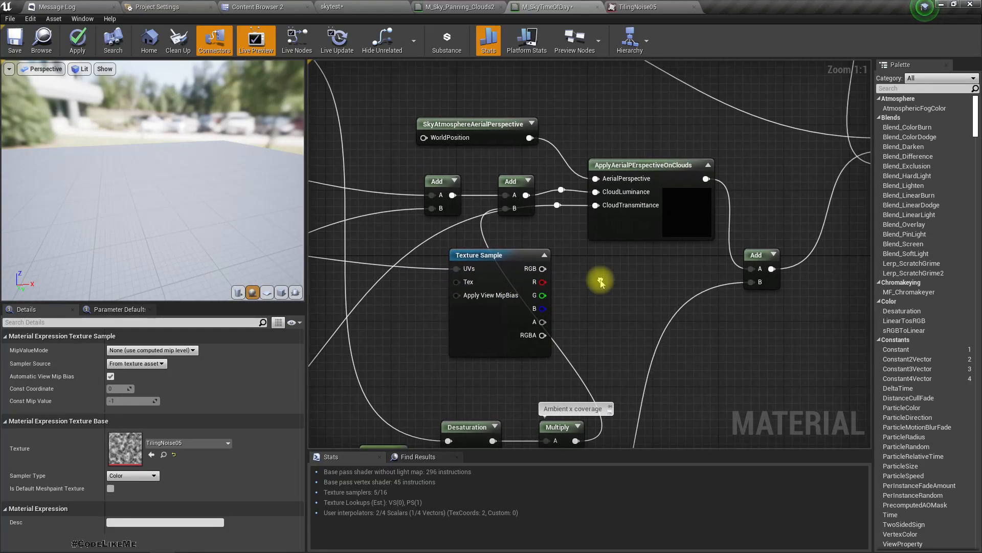
left_click_drag(543, 270, 596, 193)
Apply the scrolling stars setup and inspect the night sky overhead in the skytest level
left_click(77, 41)
left_click(348, 6)
right_click_drag(454, 173, 479, 358)
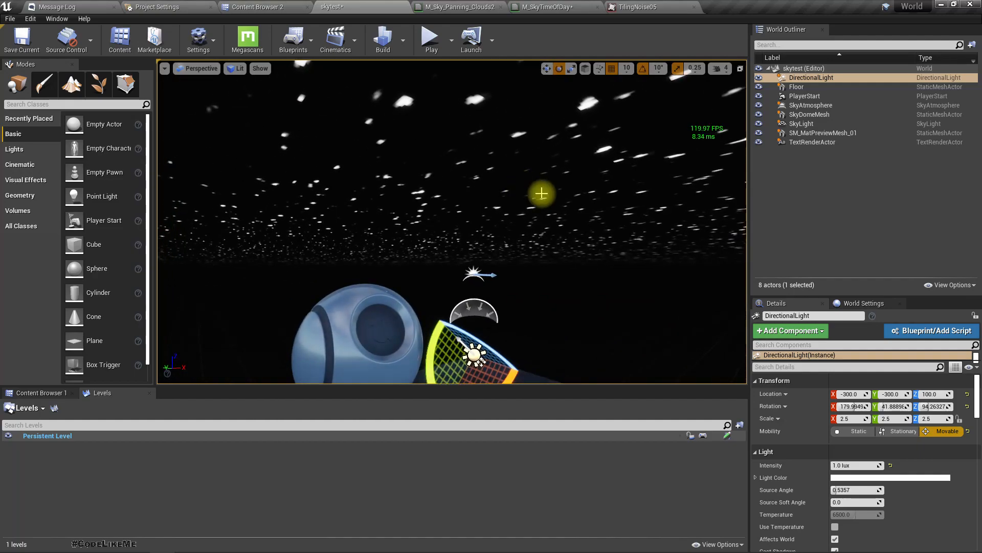
right_click_drag(544, 195, 483, 367)
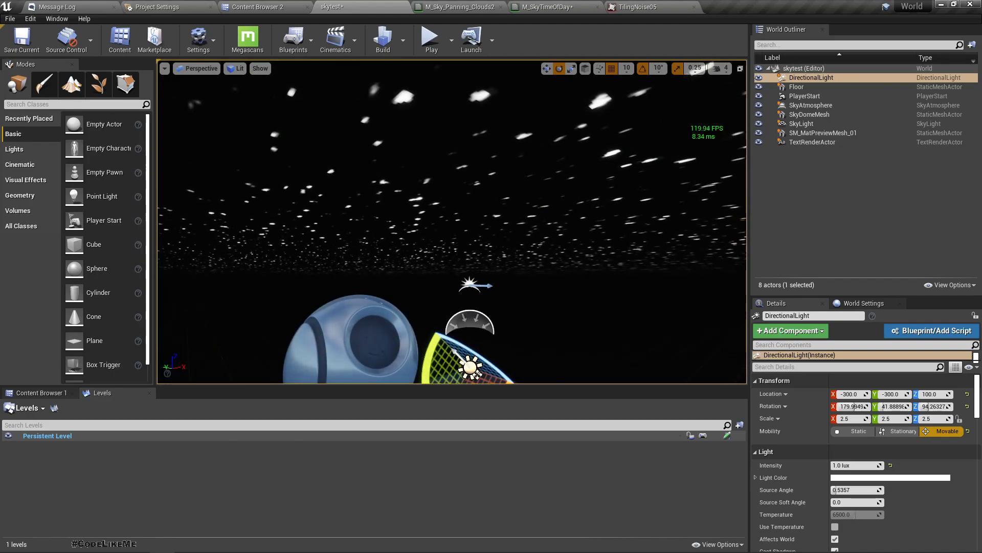
right_click_drag(478, 375, 500, 213)
Rotate the DirectionalLight to a daytime sun angle and inspect the stars against the bright sky in an enlarged viewport
left_click_drag(462, 187, 451, 238)
right_click_drag(451, 237, 578, 130)
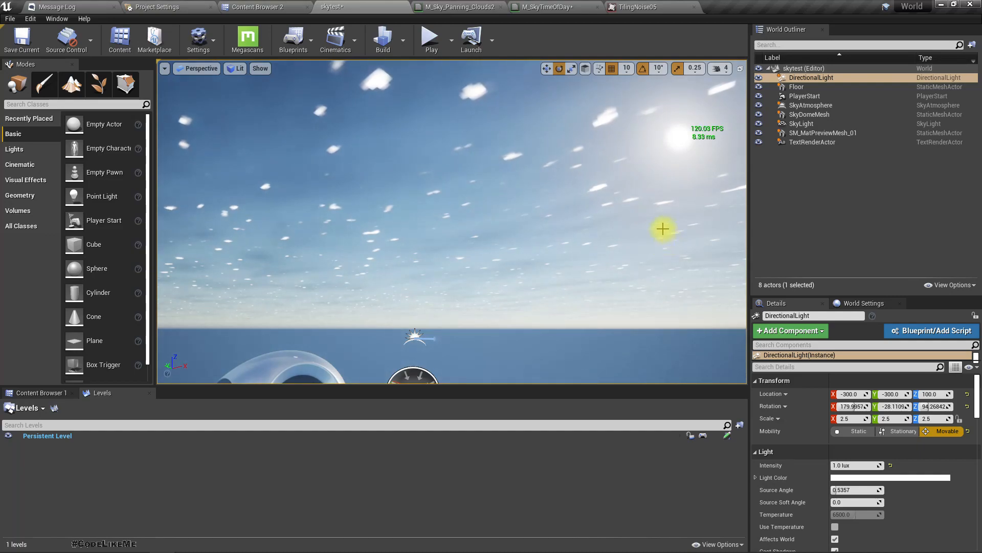
key("F11")
left_click_drag(631, 186, 614, 328)
right_click_drag(614, 328, 566, 281)
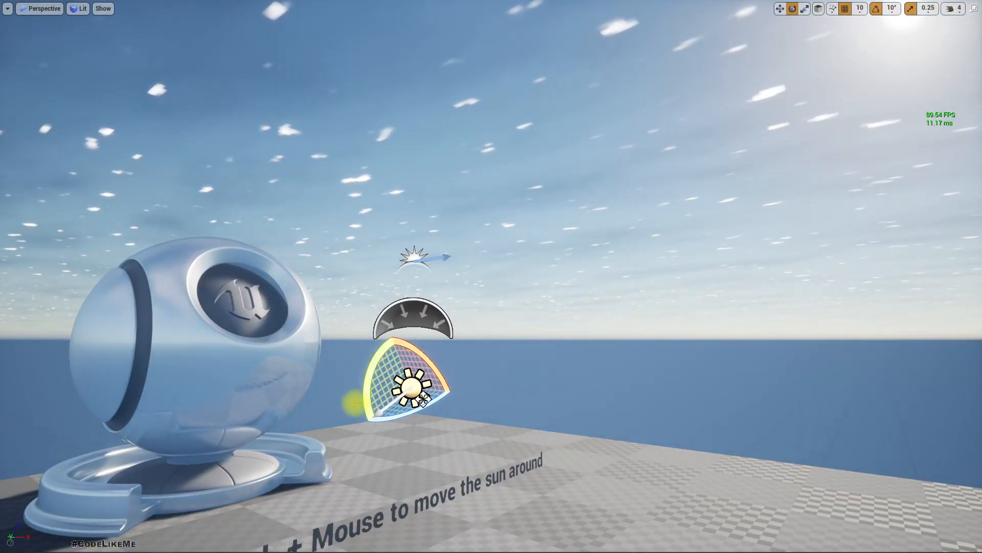
left_click_drag(424, 399, 424, 399)
right_click_drag(506, 373, 567, 388)
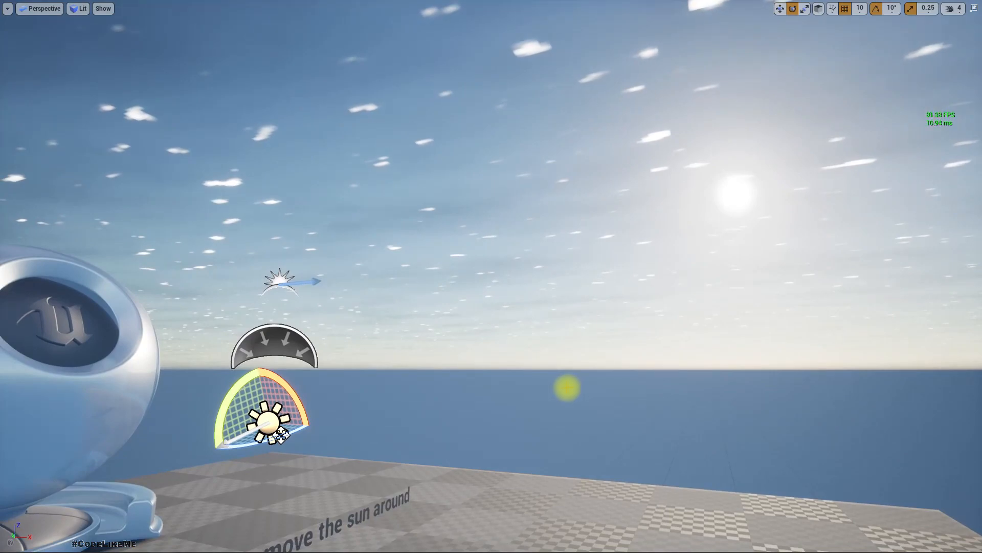
key("F11")
right_click_drag(524, 246, 528, 233)
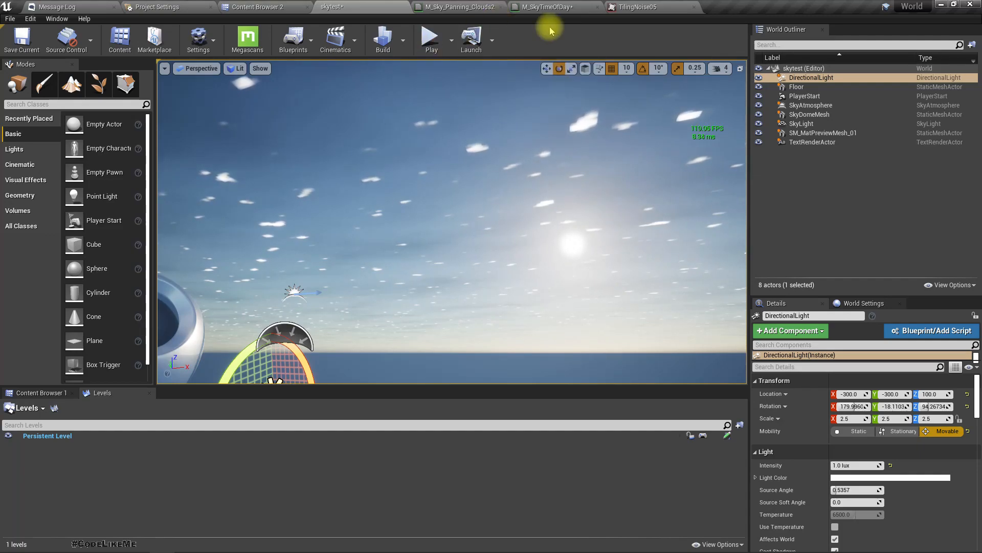
right_click_drag(384, 243, 361, 221)
right_click_drag(445, 254, 453, 238)
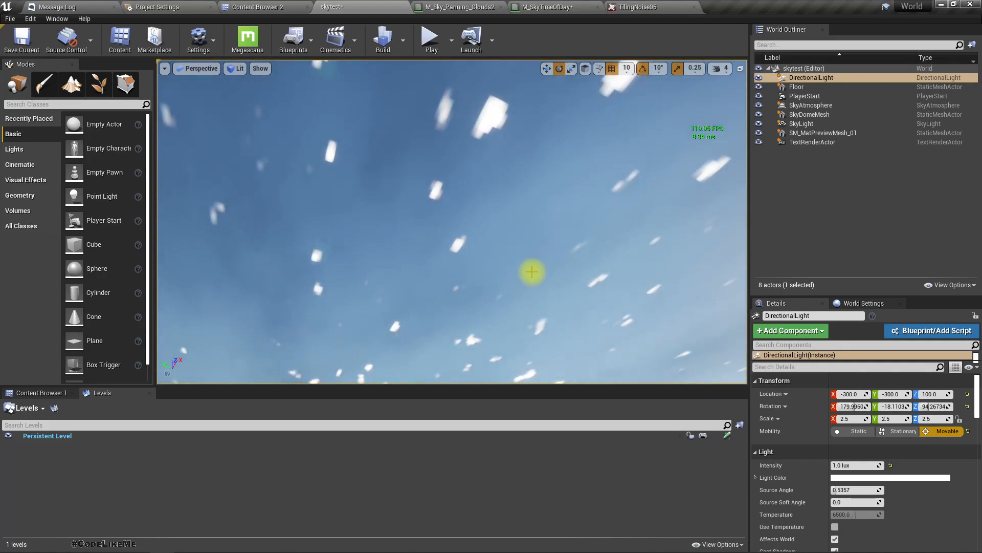
Return to M_SkyTimeOfDay and break the link to the stars Texture Sample's UVs input
left_click(545, 7)
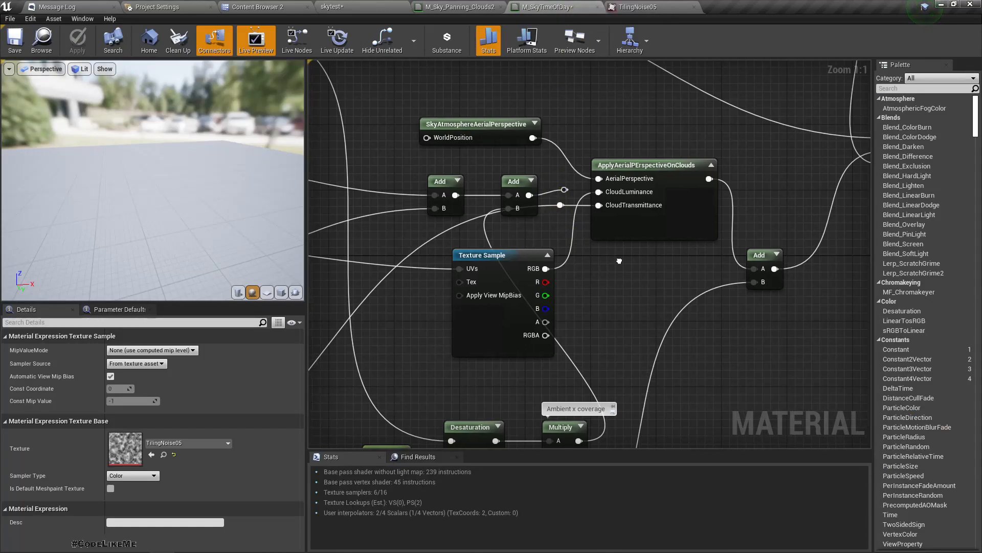
right_click_drag(597, 266, 709, 258)
right_click(606, 255)
left_click(625, 274)
Connect the cloud UV Add node's output to the stars Texture Sample's UVs input
scroll(849, 280, "down", 3)
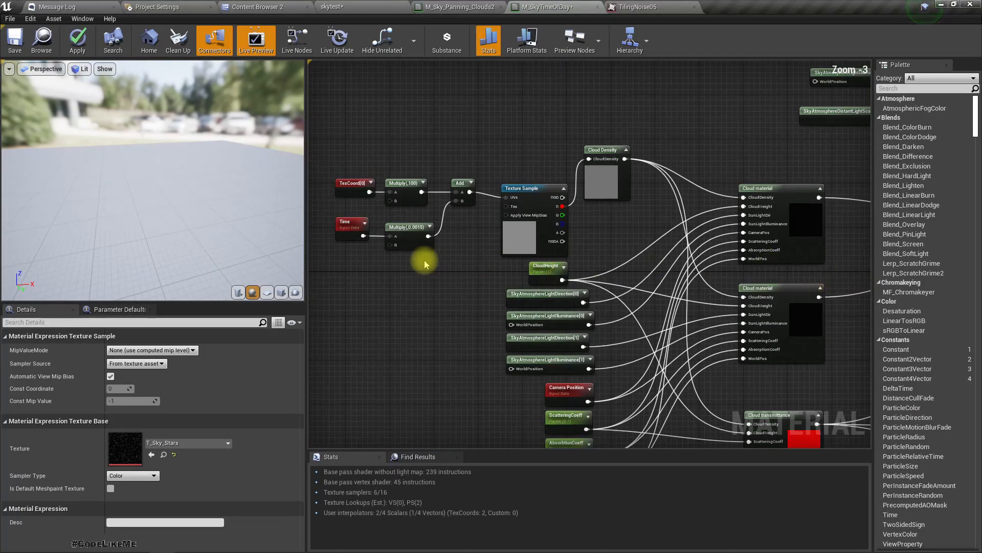
left_click_drag(329, 153, 408, 247)
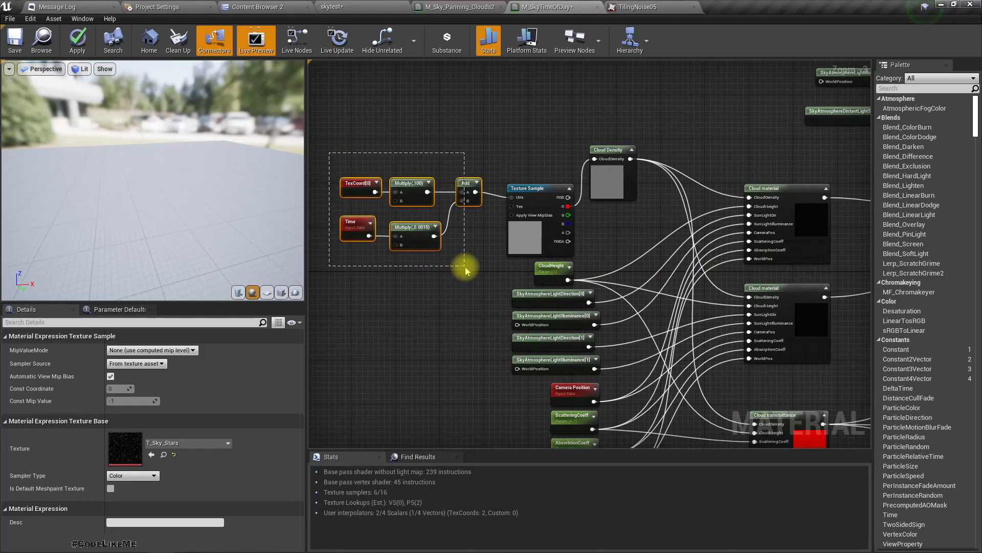
left_click_drag(466, 269, 467, 268)
right_click_drag(618, 221, 184, 231)
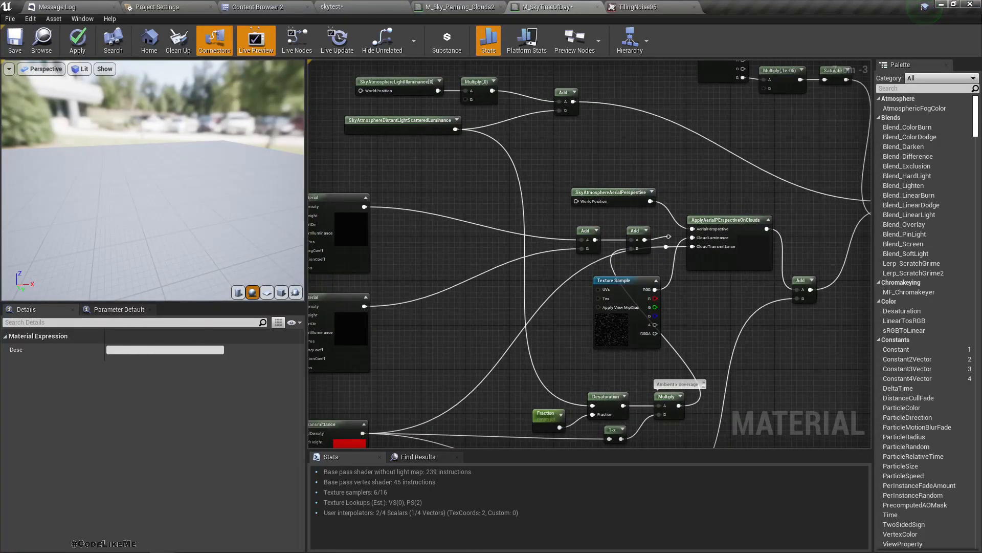
right_click_drag(423, 262, 869, 280)
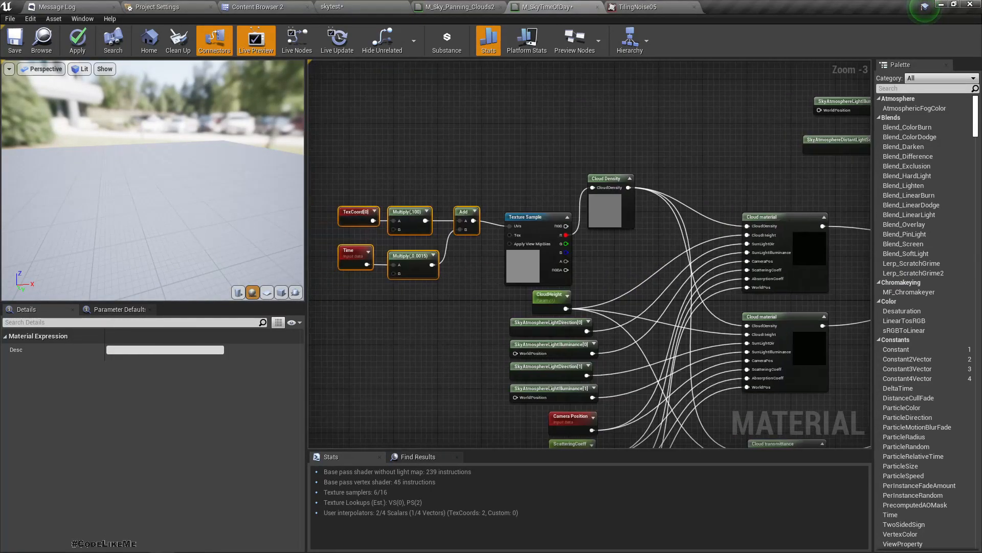
left_click_drag(478, 221, 573, 309)
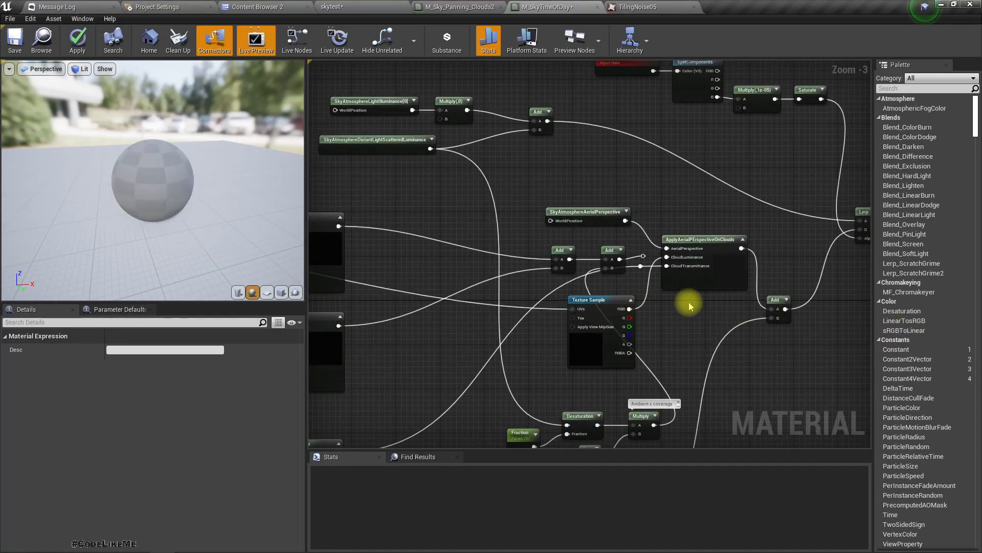
Reconnect the second cloud Add node to CloudLuminance and wire the stars texture's RGB into input A of the Add after ApplyAerialPerspectiveOnClouds
right_click_drag(688, 302, 588, 285)
left_click_drag(552, 259, 575, 259)
left_click_drag(538, 309, 814, 293)
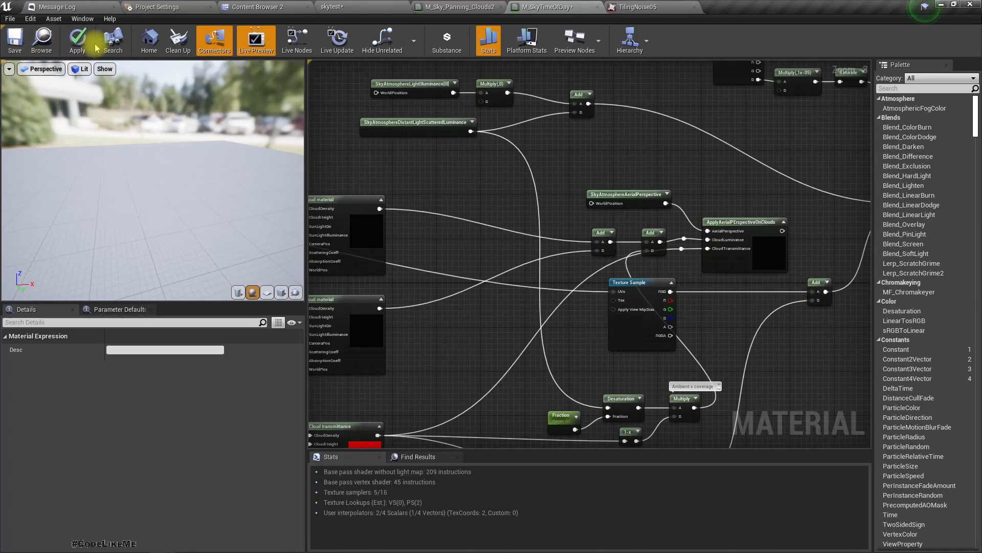
Apply the material changes and inspect the stars overhead and near the horizon in the skytest level
left_click(77, 41)
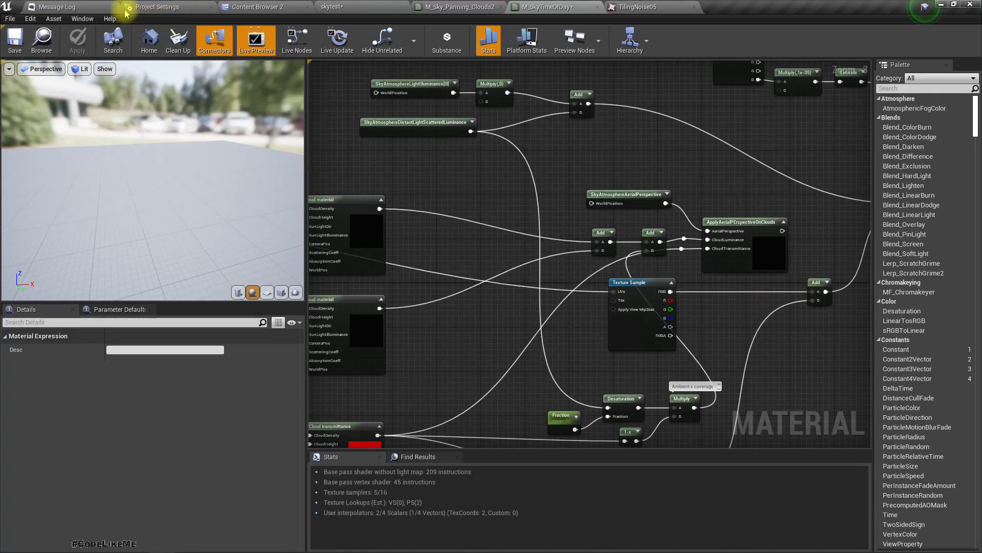
left_click(371, 4)
right_click_drag(395, 173, 397, 281)
left_click_drag(490, 285, 490, 285)
right_click_drag(490, 286, 627, 269)
key("s")
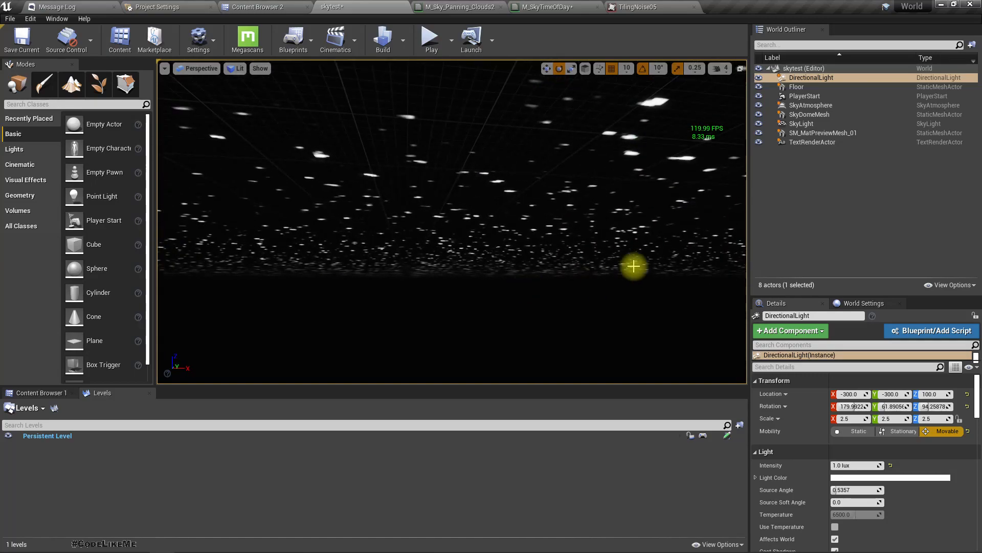
Return to M_SkyTimeOfDay and move the stars Texture Sample to an empty area below the cloud nodes
left_click(533, 7)
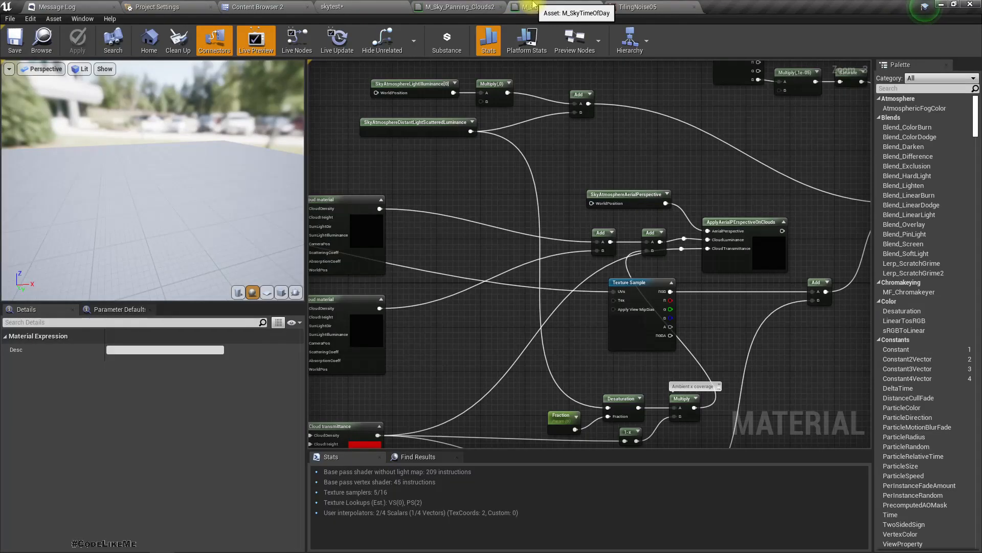
right_click_drag(464, 276, 423, 228)
scroll(427, 231, "down", 2)
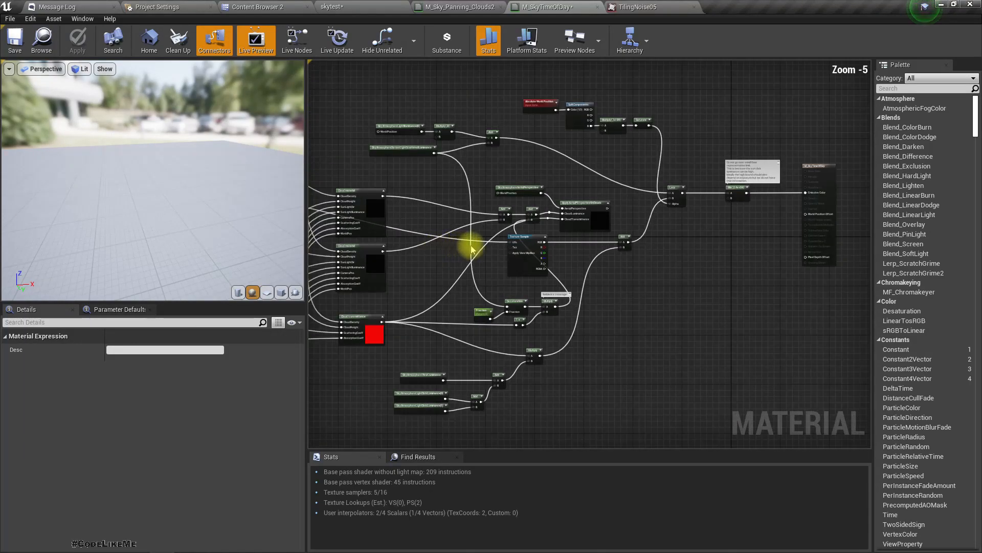
left_click_drag(525, 242, 640, 346)
right_click_drag(604, 389, 626, 274)
left_click_drag(672, 234, 372, 343)
Duplicate the cloud's TexCoord, Time, Multiply and Add nodes beside the stars Texture Sample and connect the duplicated Add to its UVs
right_click_drag(379, 293, 648, 396)
scroll(418, 163, "up", 2)
left_click_drag(385, 183, 500, 254)
left_click_drag(530, 288, 606, 316)
key("ctrl+w")
scroll(605, 315, "up", 3)
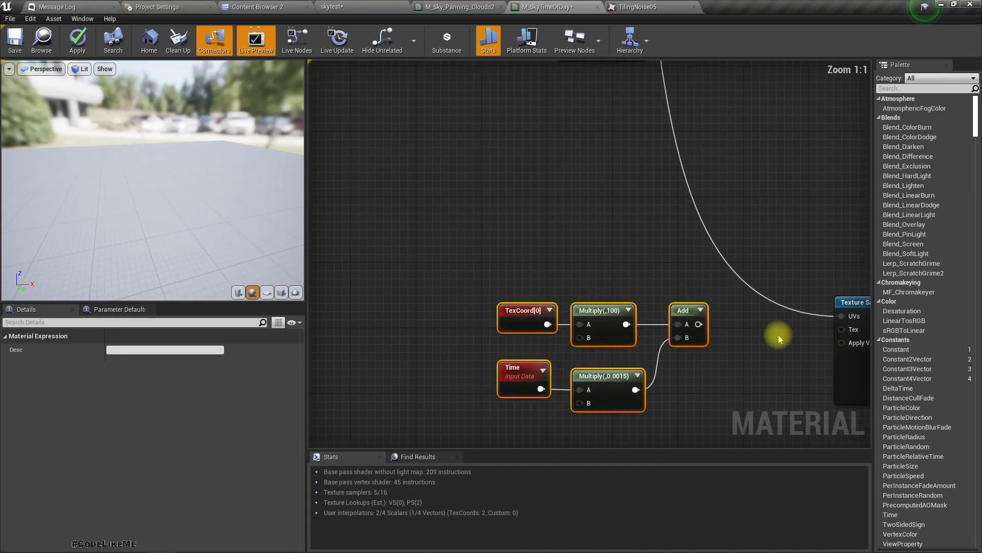
right_click_drag(776, 333, 590, 341)
left_click_drag(546, 329, 699, 321)
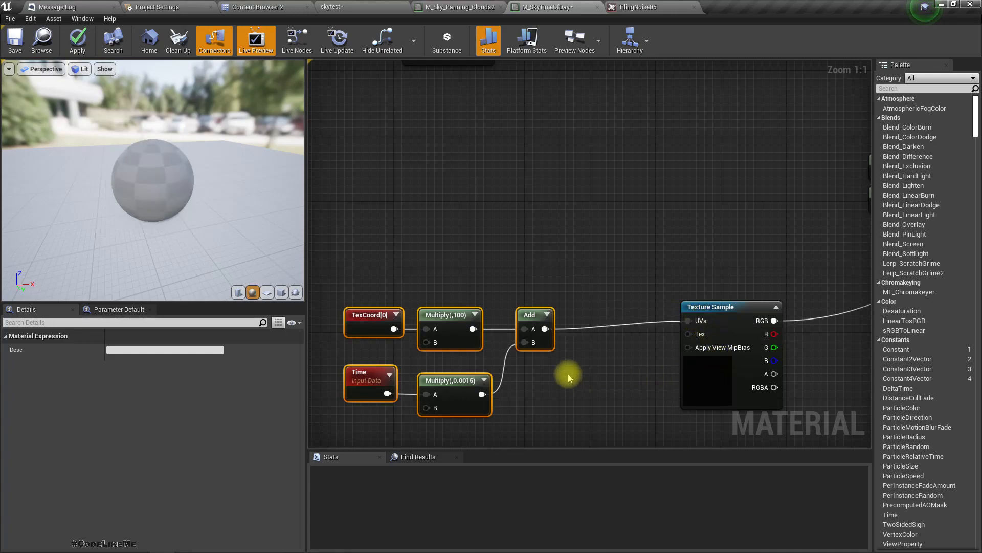
Set Const B of the stars' TexCoord Multiply node to 500 and apply the material
left_click(450, 315)
left_click(132, 362)
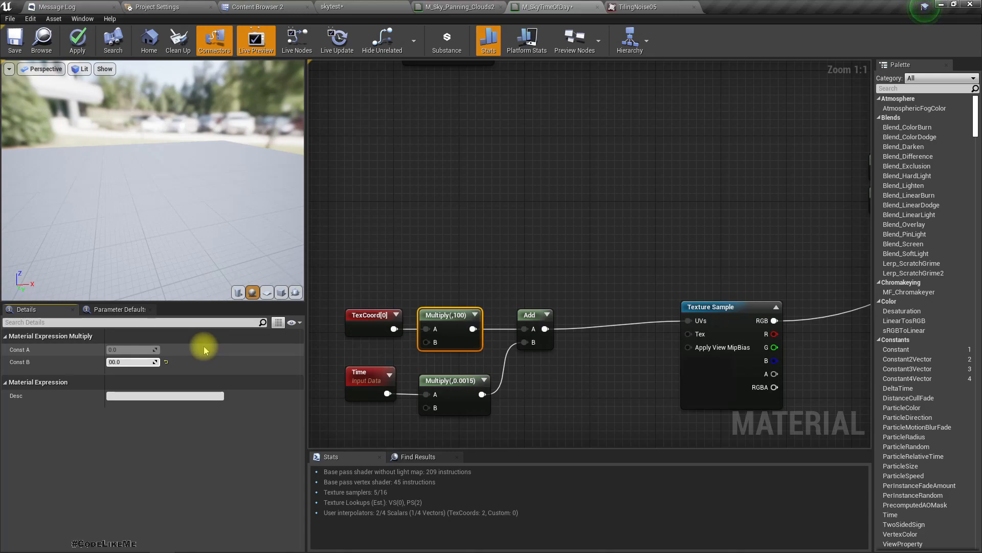
type("5")
key("Return")
right_click_drag(723, 212, 570, 251)
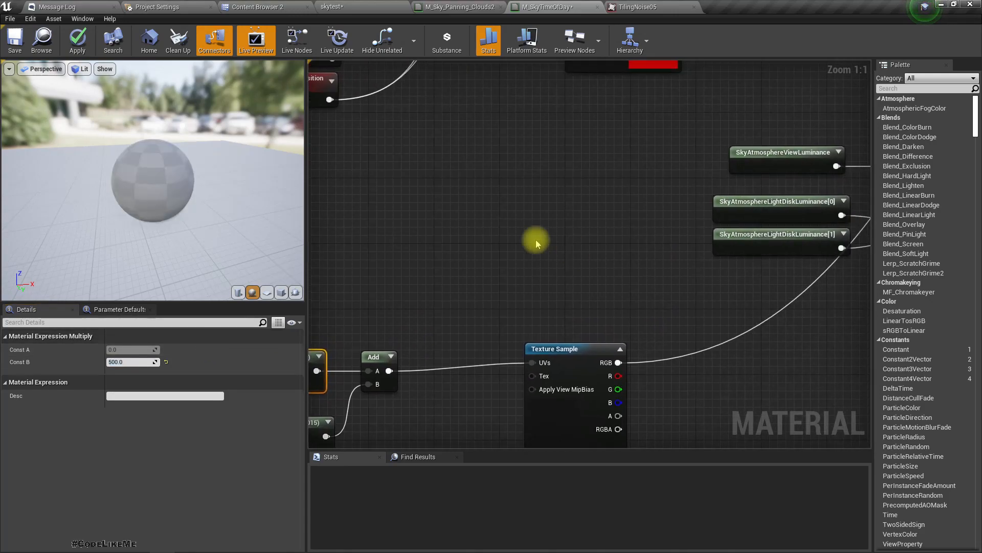
left_click(77, 39)
right_click_drag(690, 179, 208, 516)
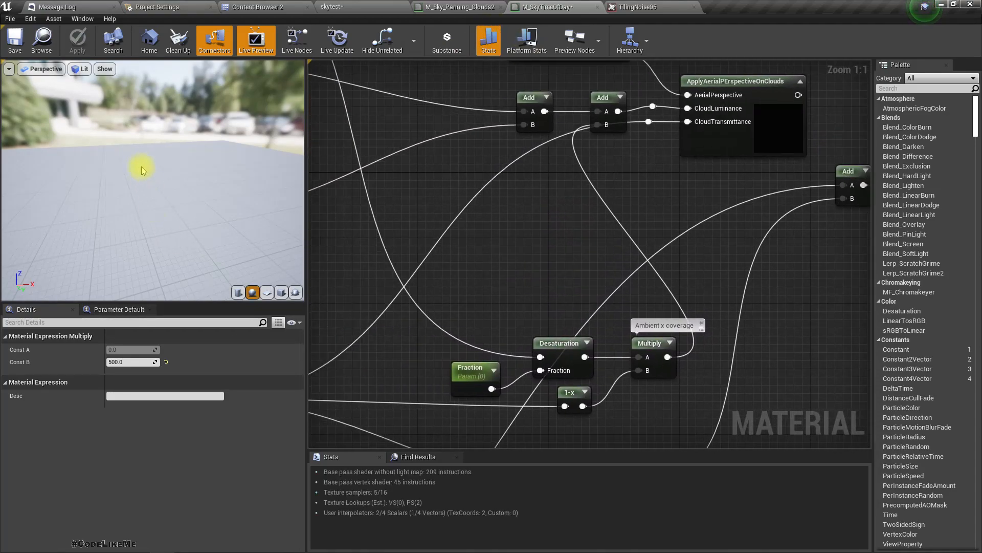
Examine the denser star tiling across the skytest sky and horizon in a full-screen viewport
left_click(357, 5)
mouse_move(453, 221)
right_mouse_down()
mouse_move(452, 168)
mouse_move(449, 228)
right_mouse_up()
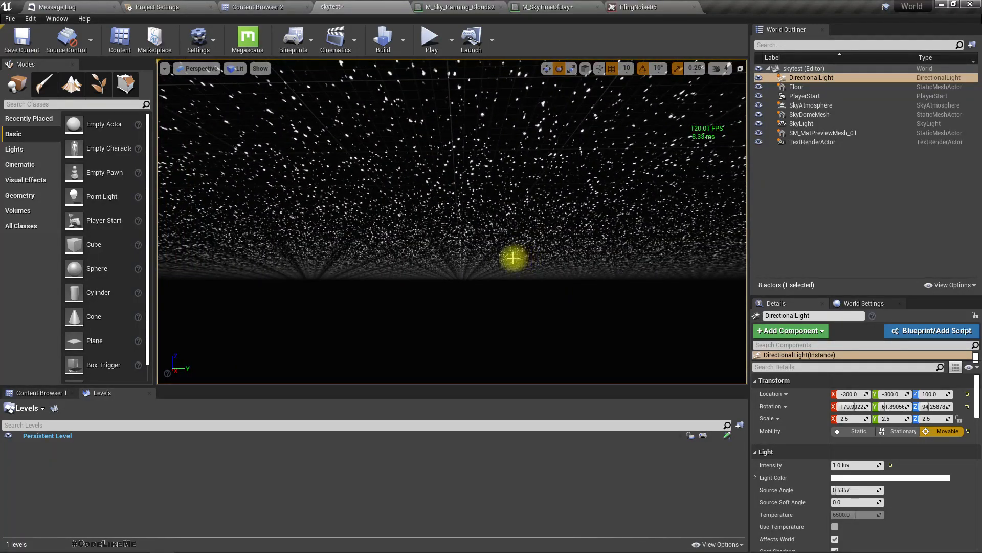
mouse_move(450, 228)
right_mouse_down()
mouse_move(439, 141)
mouse_move(441, 230)
right_mouse_up()
key("F11")
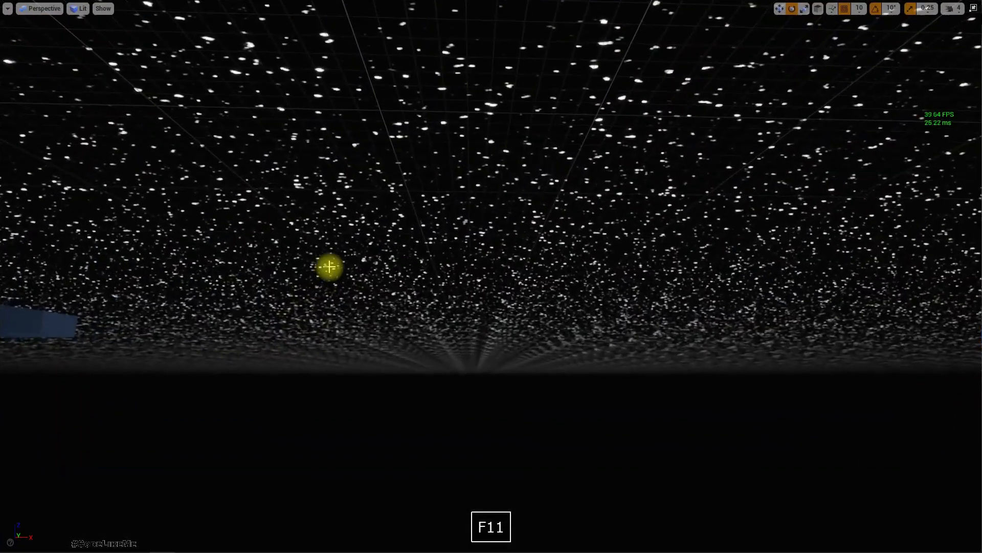
right_click_drag(329, 267, 460, 281)
key("e")
key("w")
key("q")
scroll(320, 277, "up", 2)
key("q")
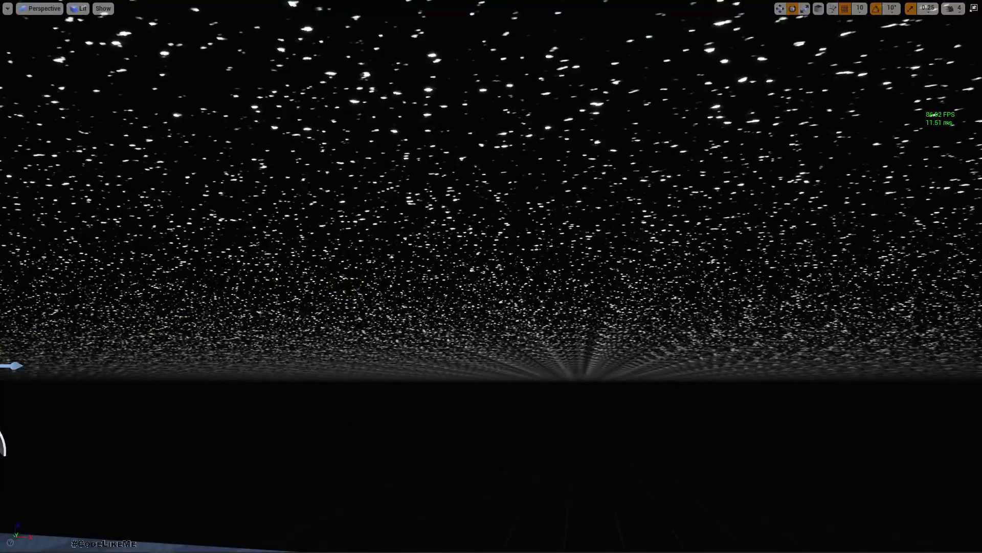
key("F11")
right_click_drag(248, 288, 273, 272)
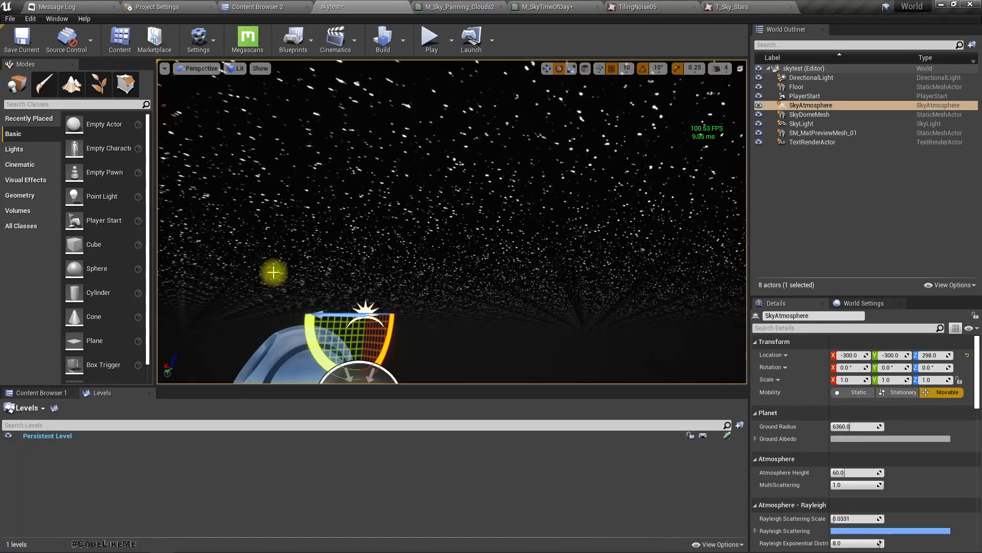
Focus on SkyDomeMesh and copy its X scale value into its Y scale to make the dome a uniform sphere
double_click(808, 114)
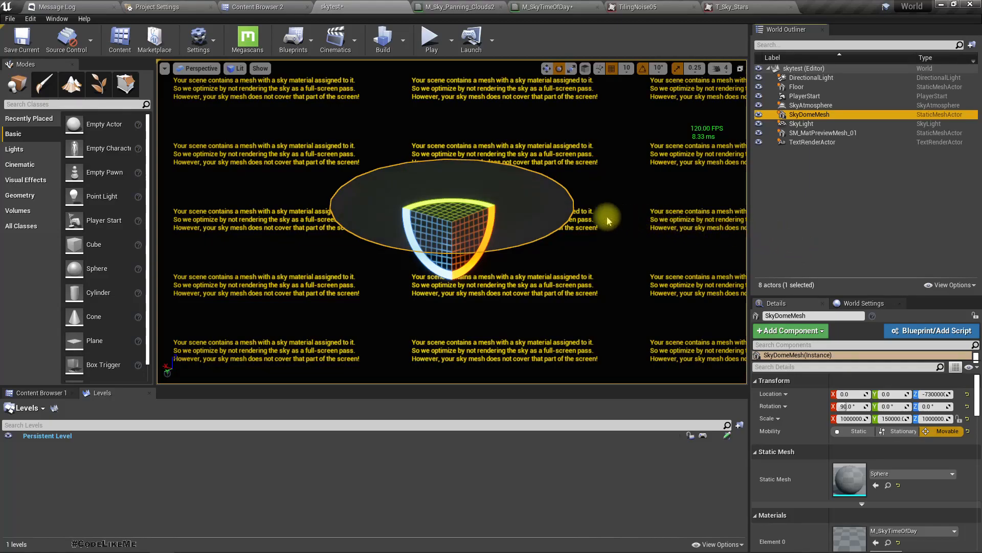
left_click_drag(486, 217, 522, 181)
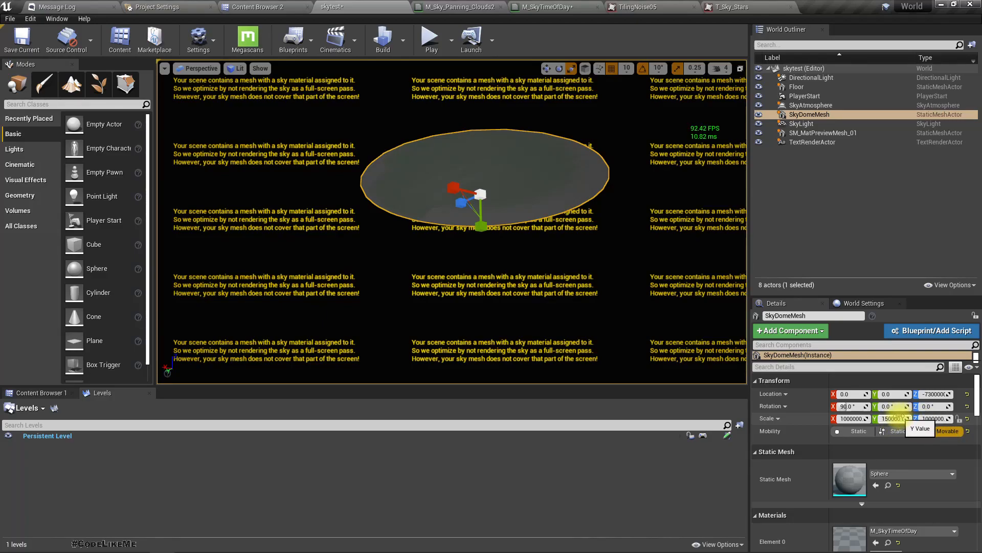
left_click(939, 431)
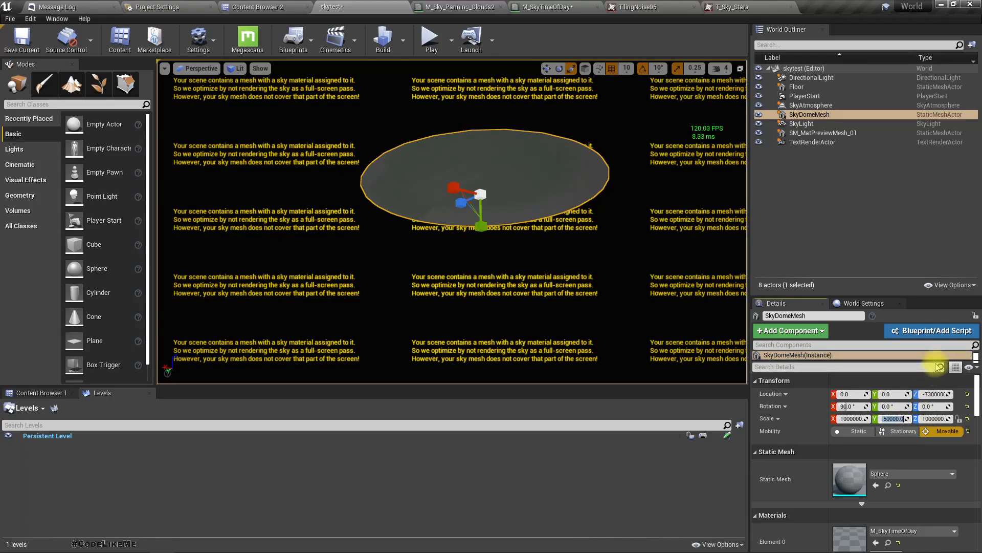
key("Right")
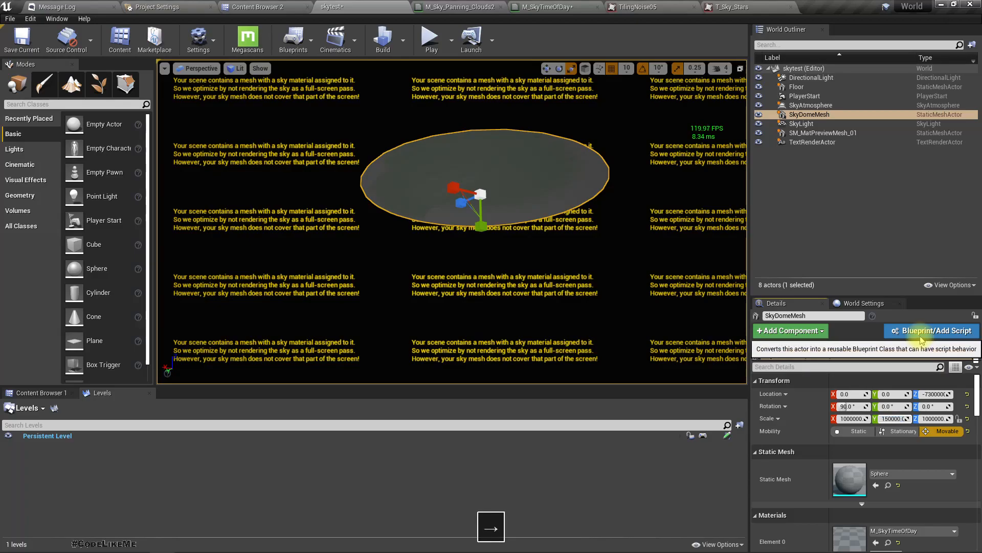
left_click(853, 419)
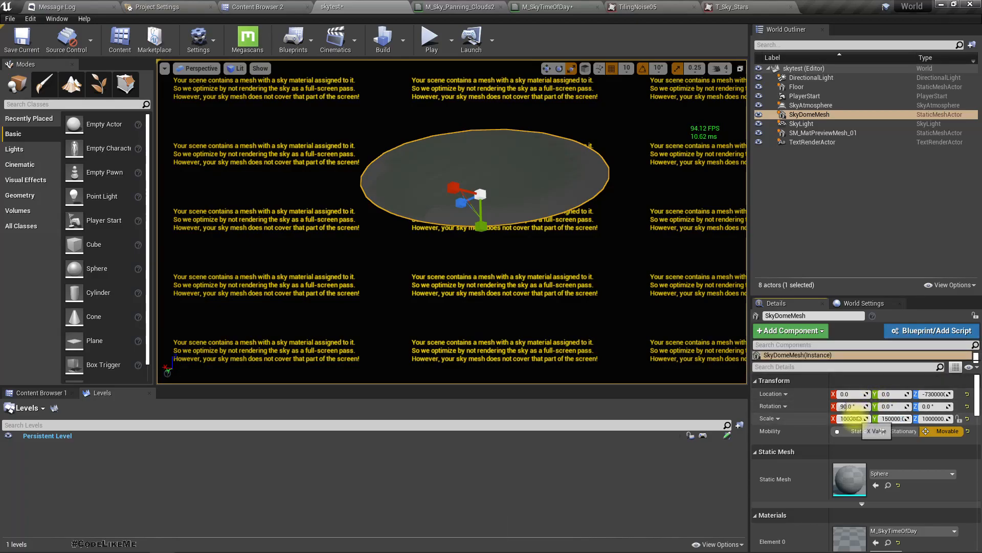
key("ctrl+c")
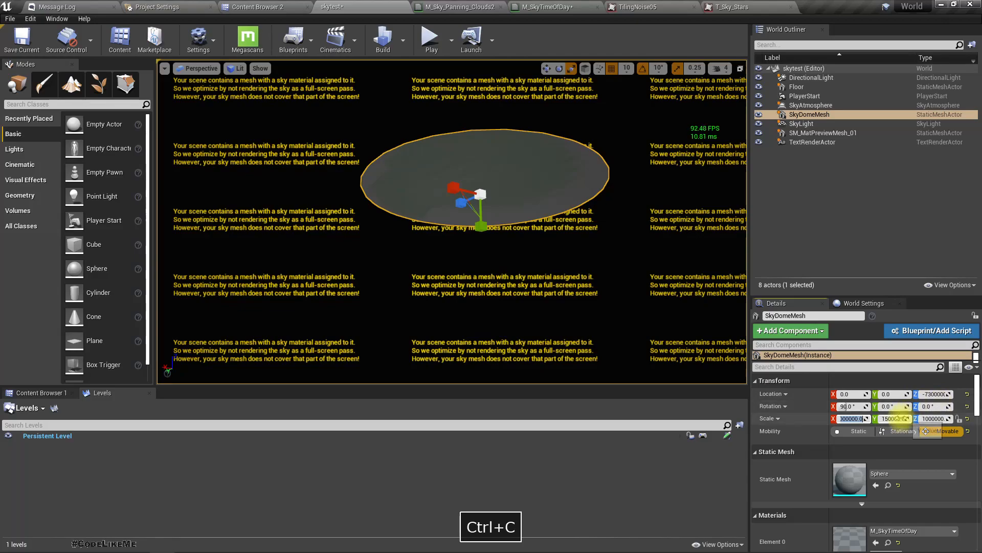
left_click(895, 418)
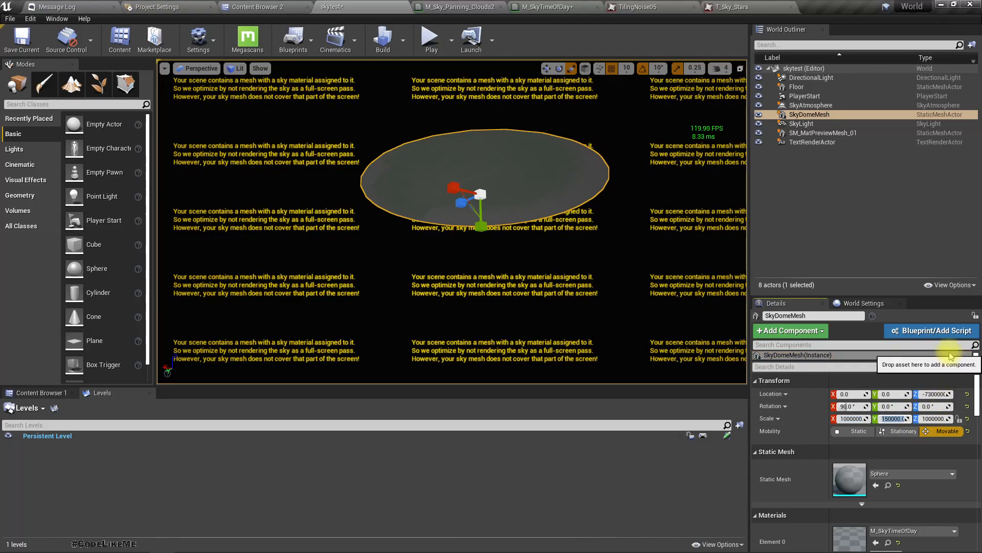
left_click(950, 356)
key("ctrl+v")
key("Return")
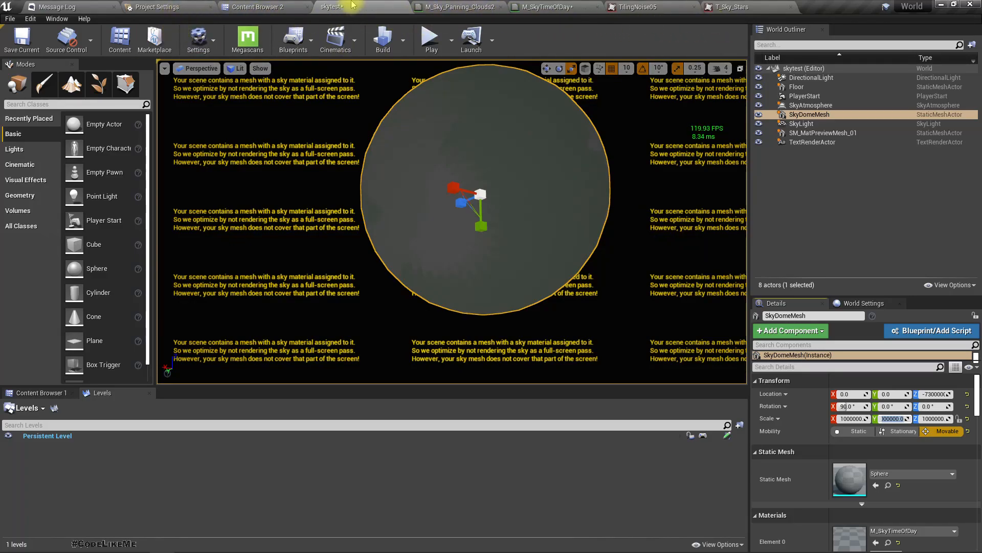
Focus the view on SkyAtmosphere and inspect the star tiling from inside the rescaled dome
double_click(805, 105)
right_click_drag(593, 230, 737, 220)
right_click_drag(539, 232, 593, 227)
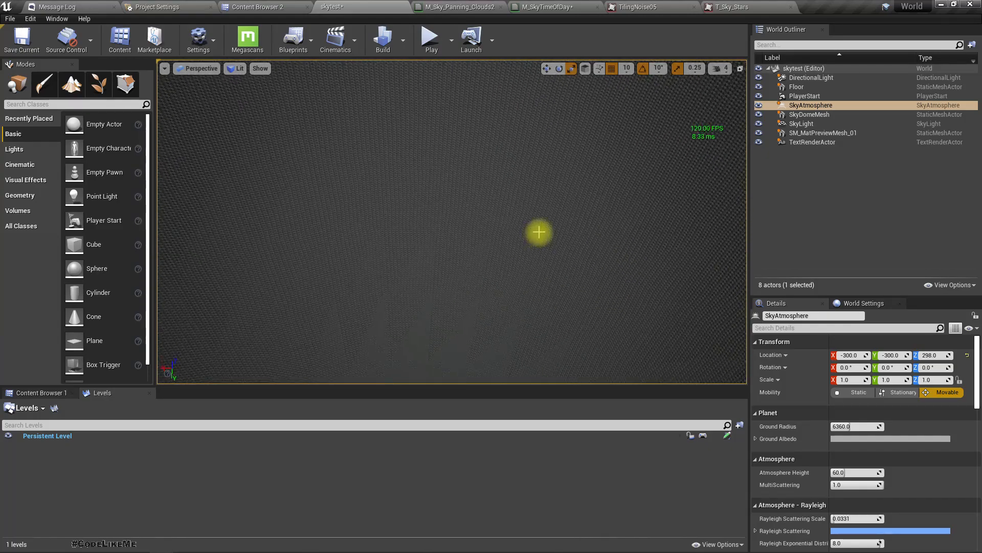
Set the stars' TexCoord Multiply Const B to 10 in M_SkyTimeOfDay, apply it and inspect the sky in skytest
left_click(545, 7)
scroll(512, 272, "down", 5)
scroll(541, 265, "up", 9)
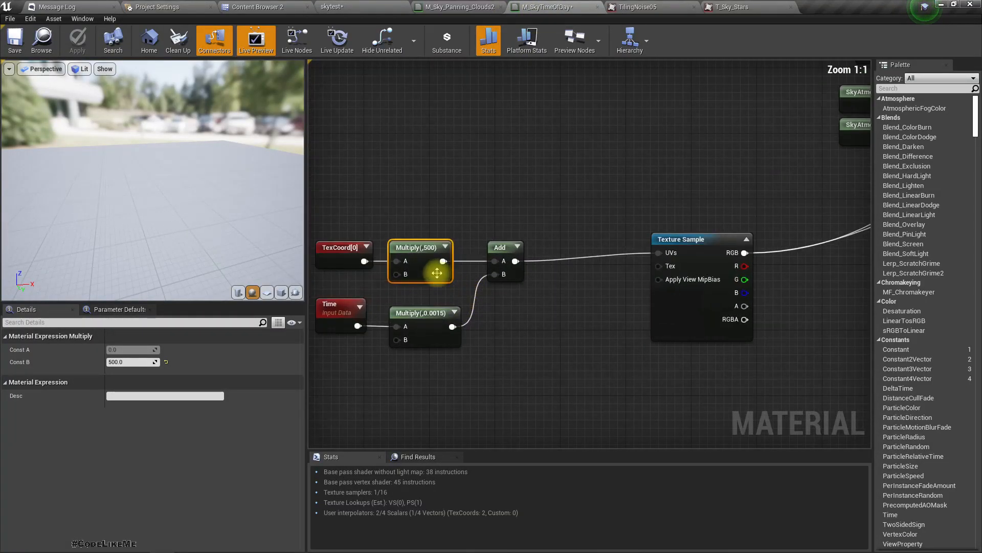
left_click(138, 362)
type("10")
key("Return")
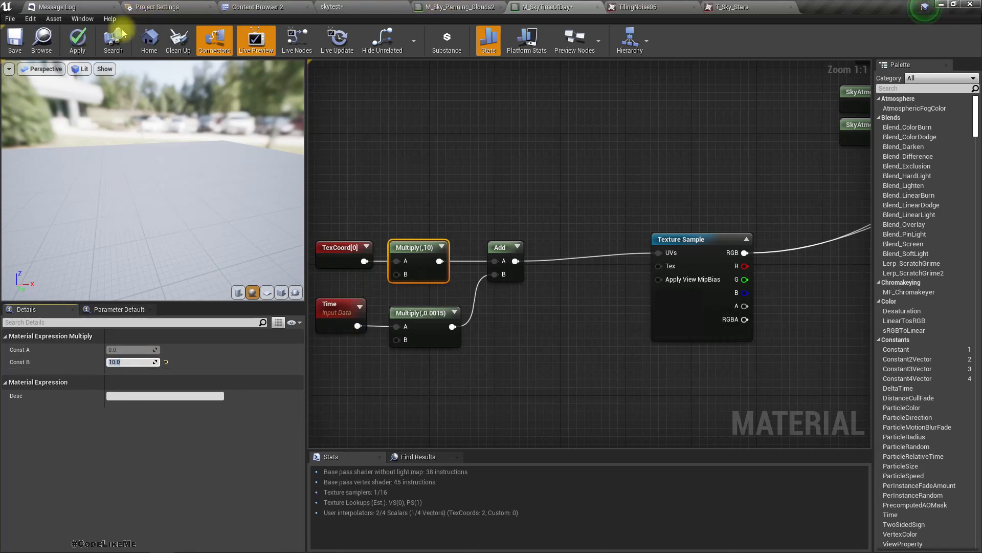
left_click(81, 41)
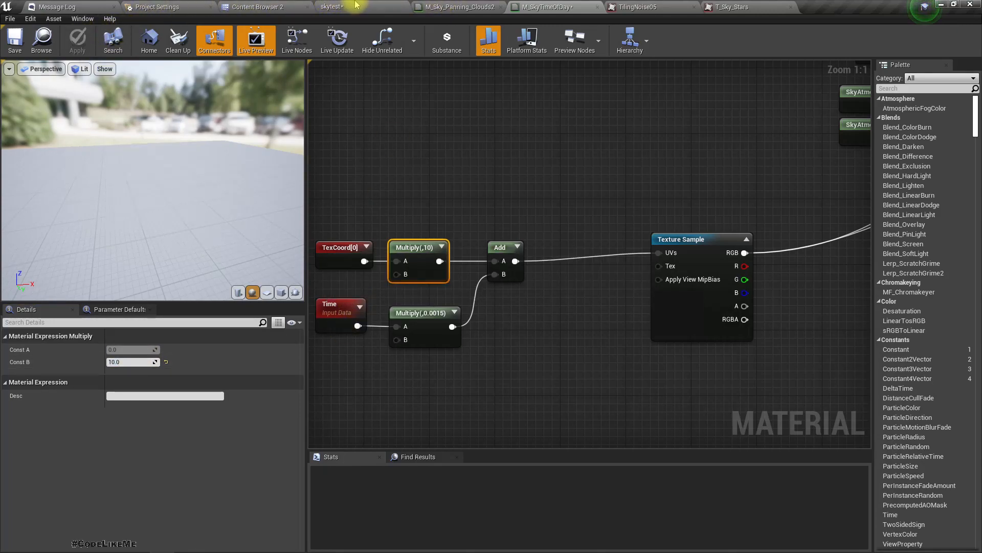
left_click(335, 7)
right_click_drag(384, 66, 515, 175)
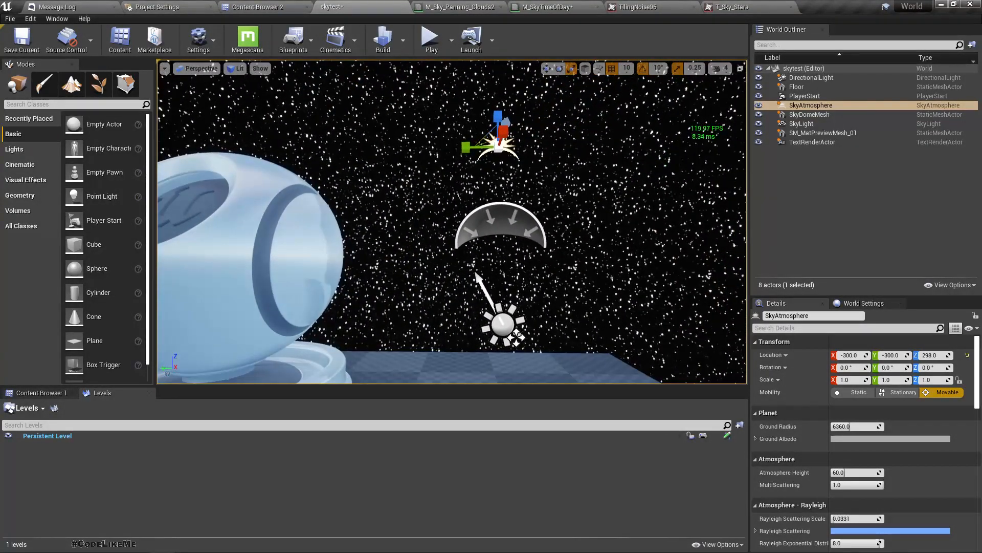
Return to M_SkyTimeOfDay and set Const B of the stars' TexCoord Multiply node to 1
left_click(573, 8)
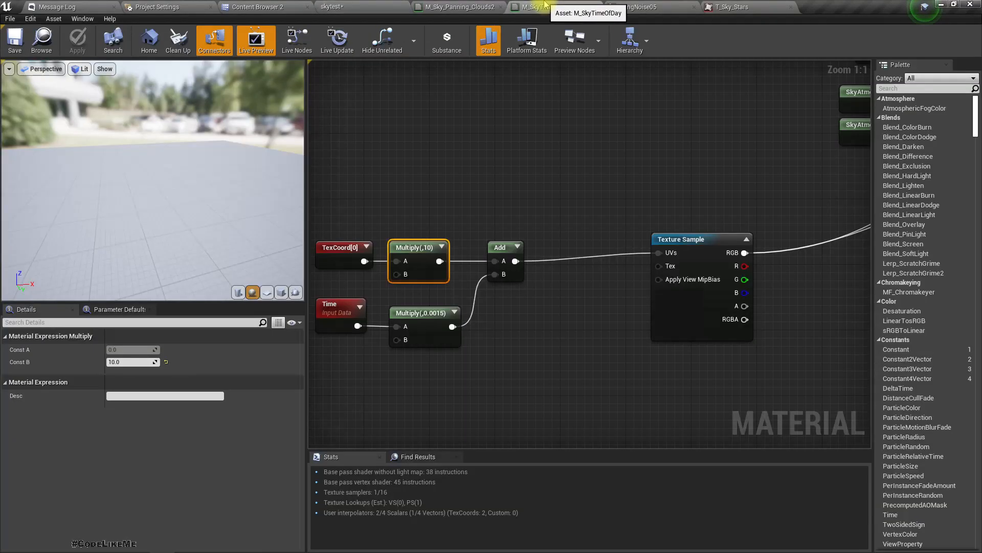
left_click(132, 362)
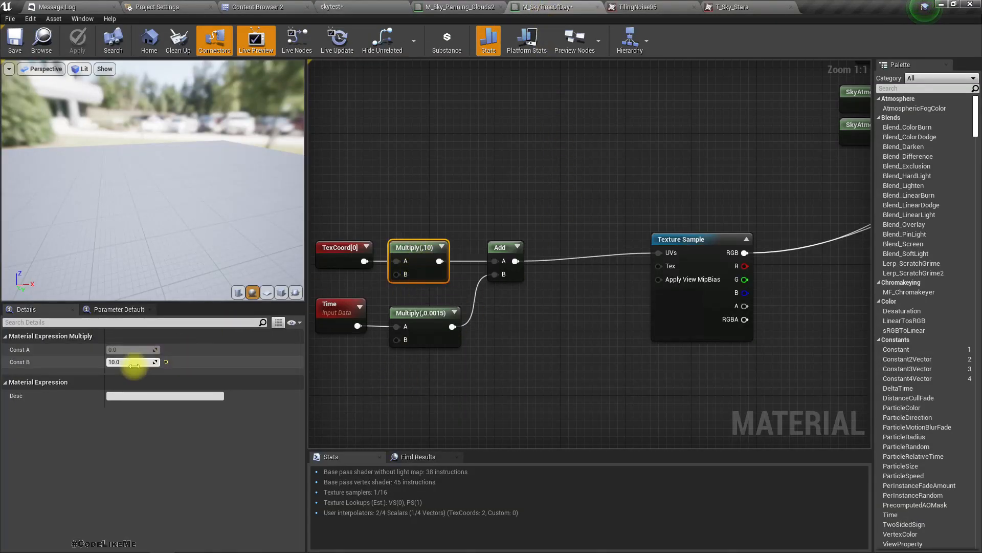
type("1")
key("Return")
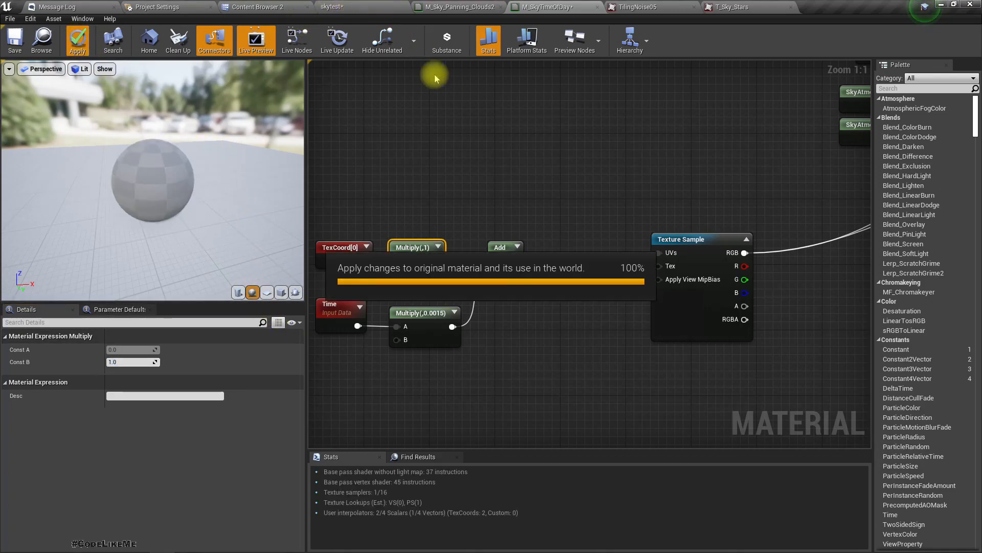
Look around the sky dome in skytest to examine the star size and tiling with the applied multiplier
left_click(333, 6)
right_click_drag(450, 220, 513, 169)
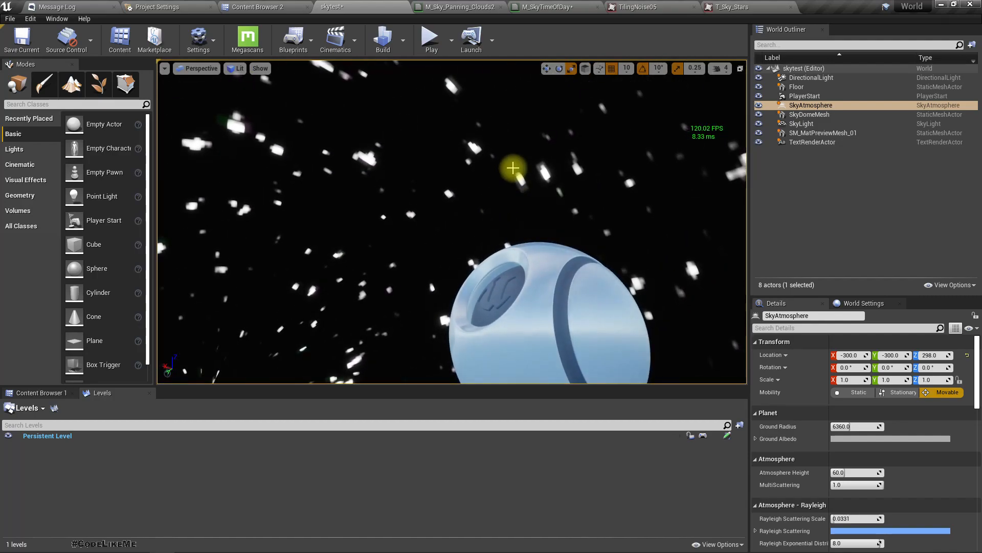
right_click_drag(450, 194, 466, 191)
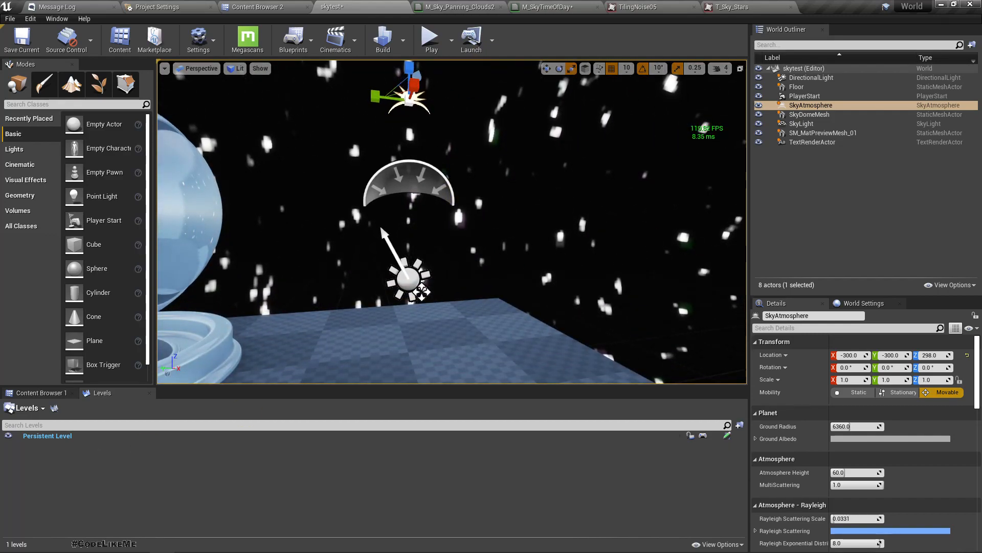
right_click_drag(629, 210, 624, 201)
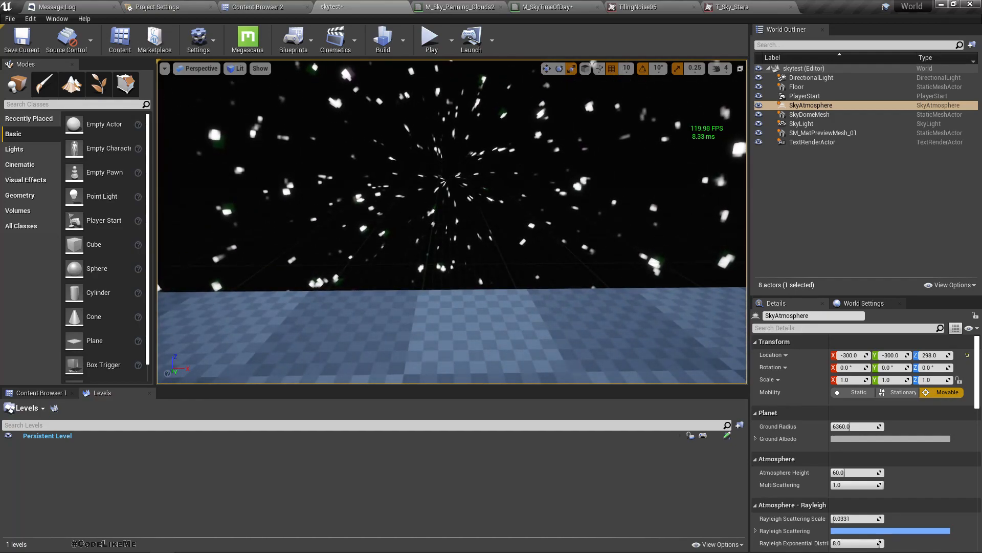
right_click_drag(637, 207, 636, 207)
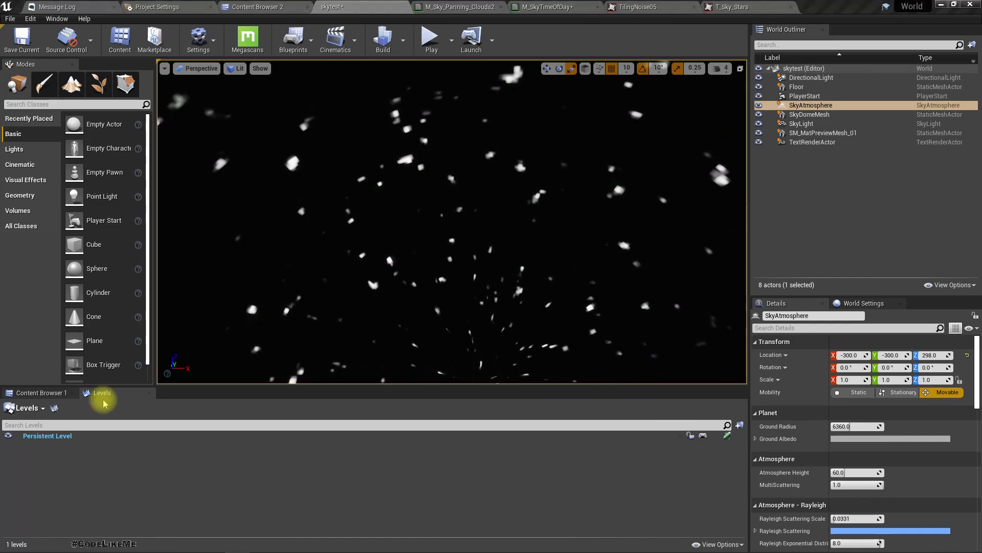
Set Const B of the stars' TexCoord Multiply node to 5 in M_SkyTimeOfDay and apply the material
left_click(568, 7)
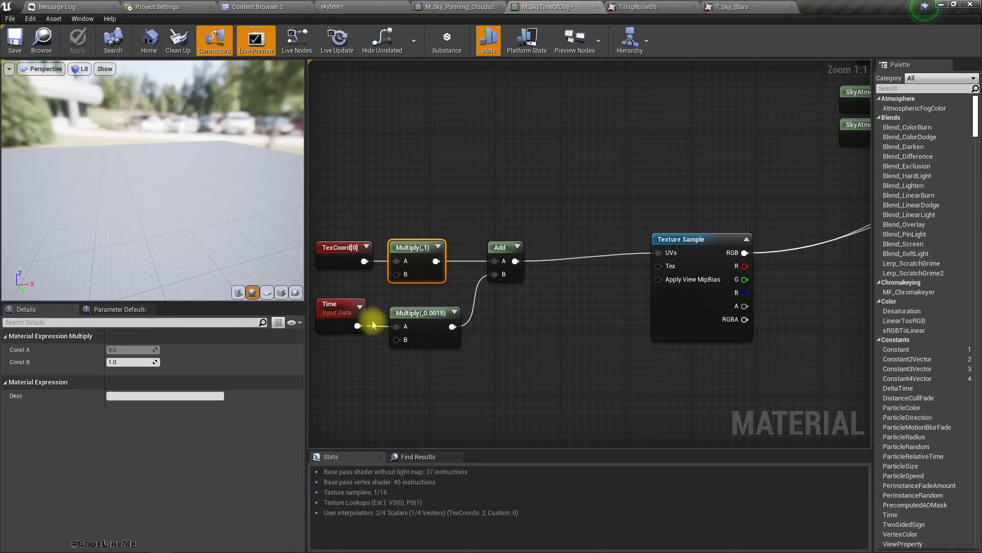
left_click(128, 361)
key("Return")
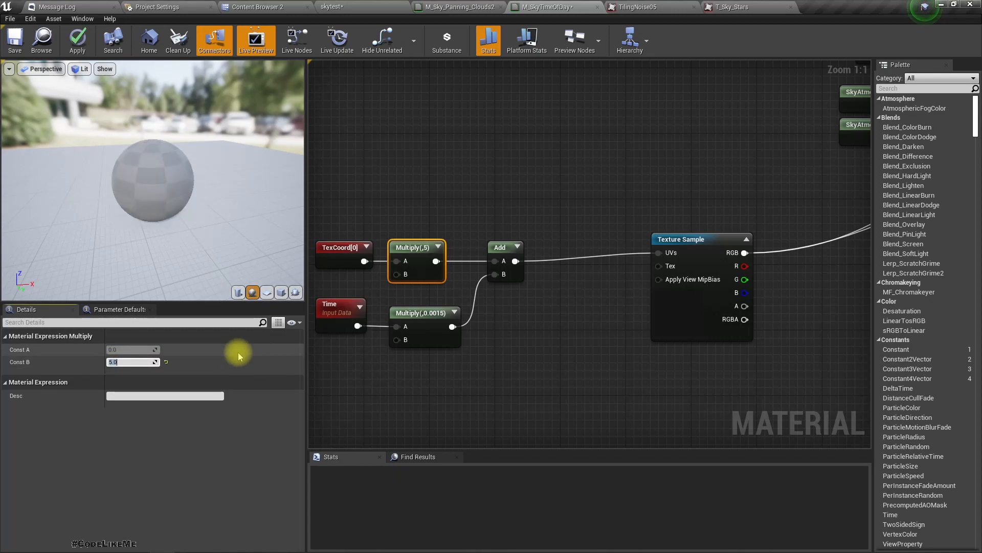
left_click(80, 40)
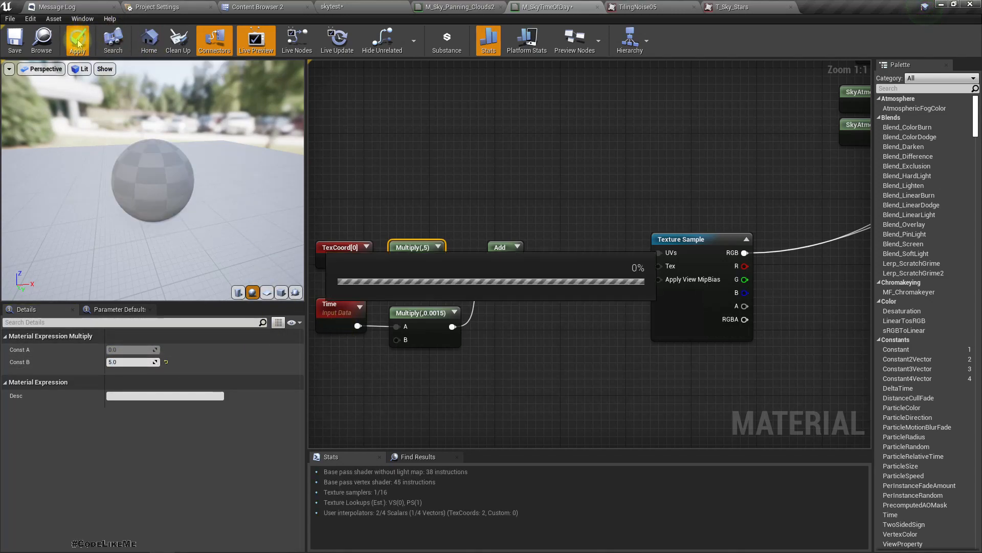
Inspect the retiled stars in skytest from several directions, including an immersive full-screen view of the level
left_click(331, 6)
right_click_drag(452, 221, 307, 154)
right_click_drag(548, 225, 650, 186)
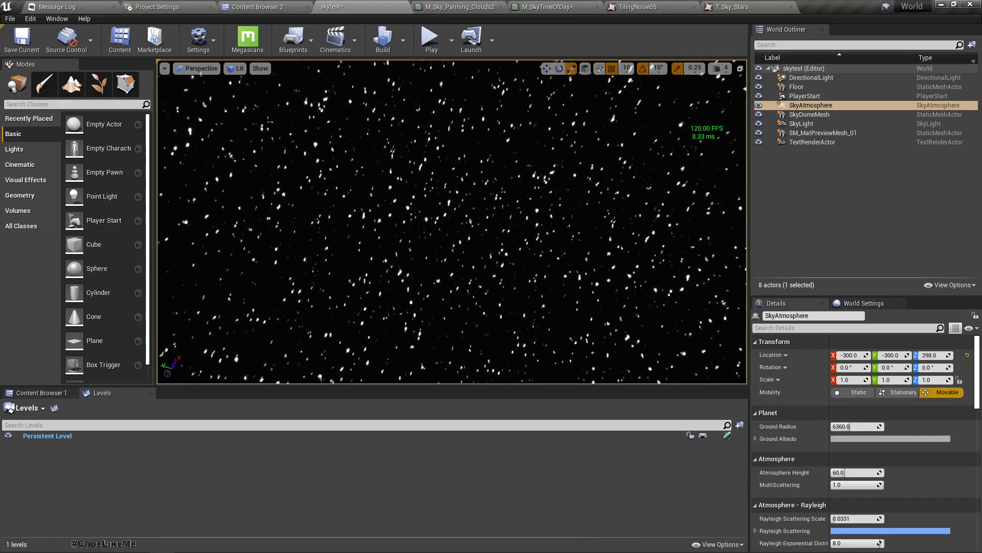
key("F11")
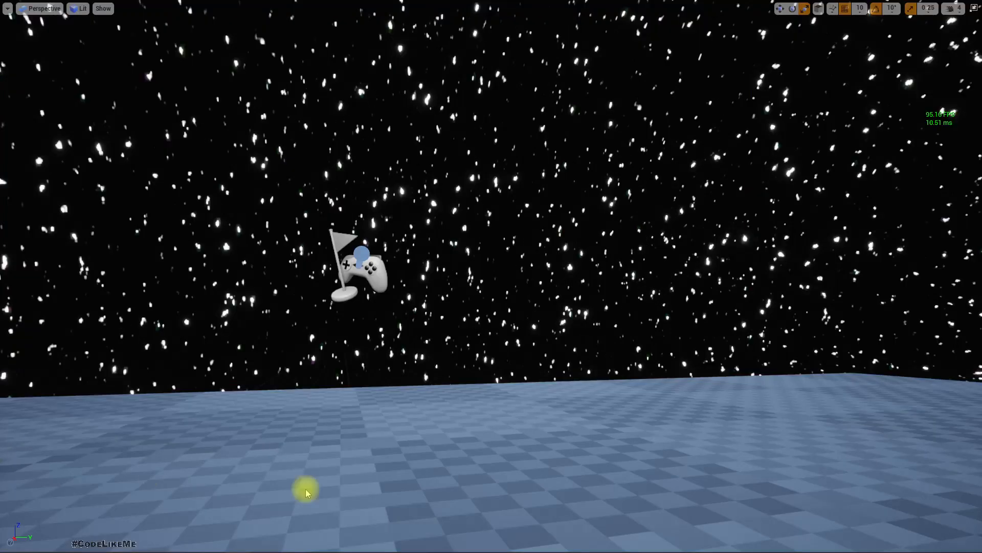
right_click_drag(517, 488, 509, 465)
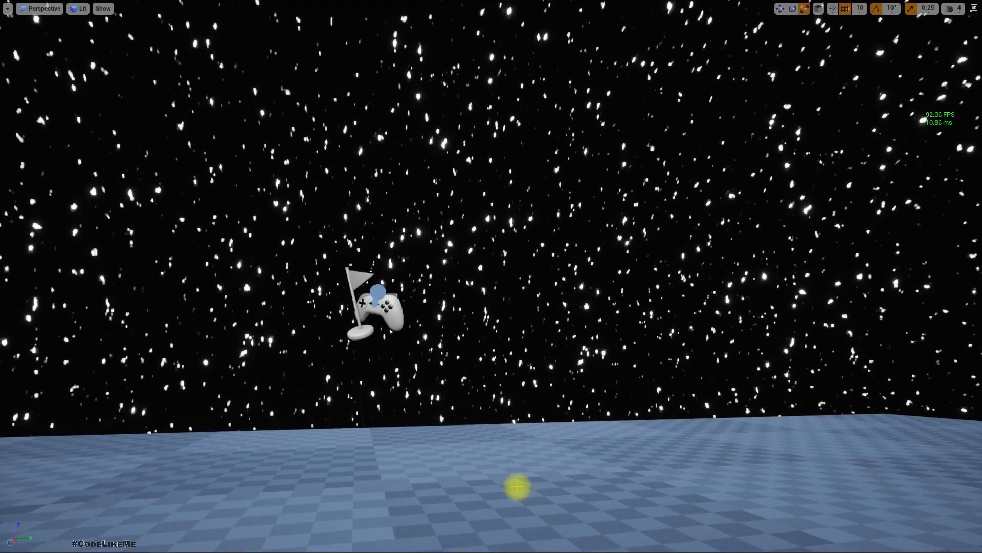
key("F11")
Switch to Chrome's "sky sphere texture night" image results and preview the SkySphere cubemap and Dynamic Universe Sky Sphere images
key("alt+Tab")
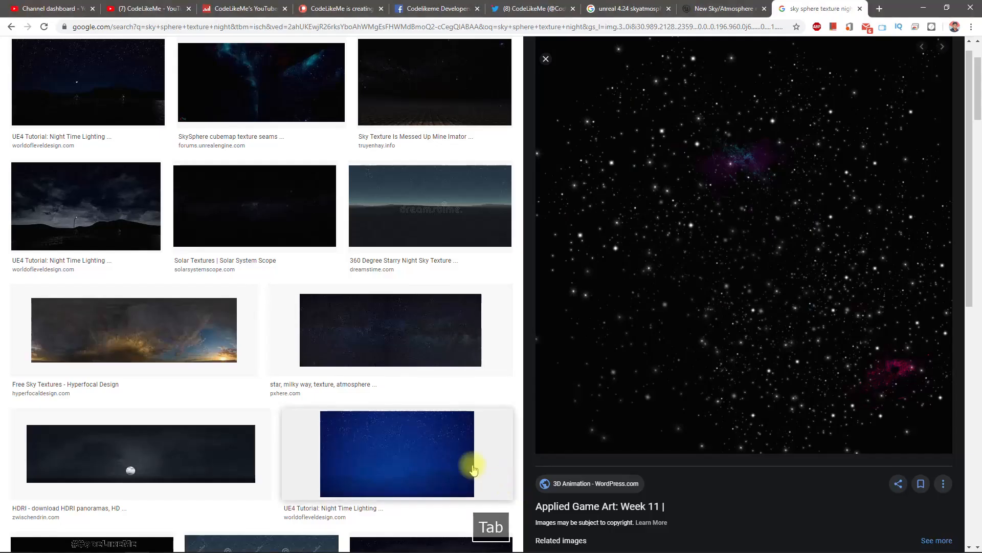
scroll(483, 245, "up", 2)
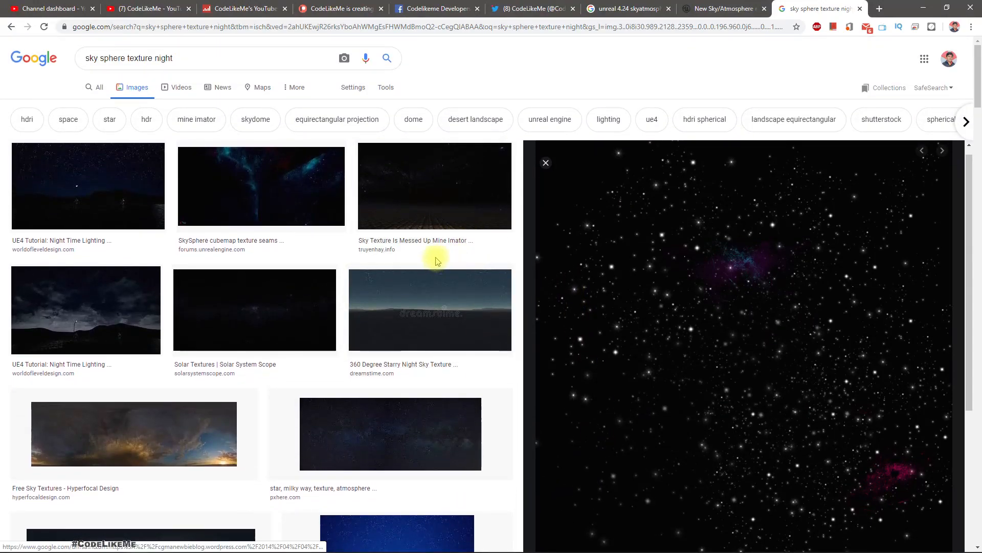
left_click(259, 170)
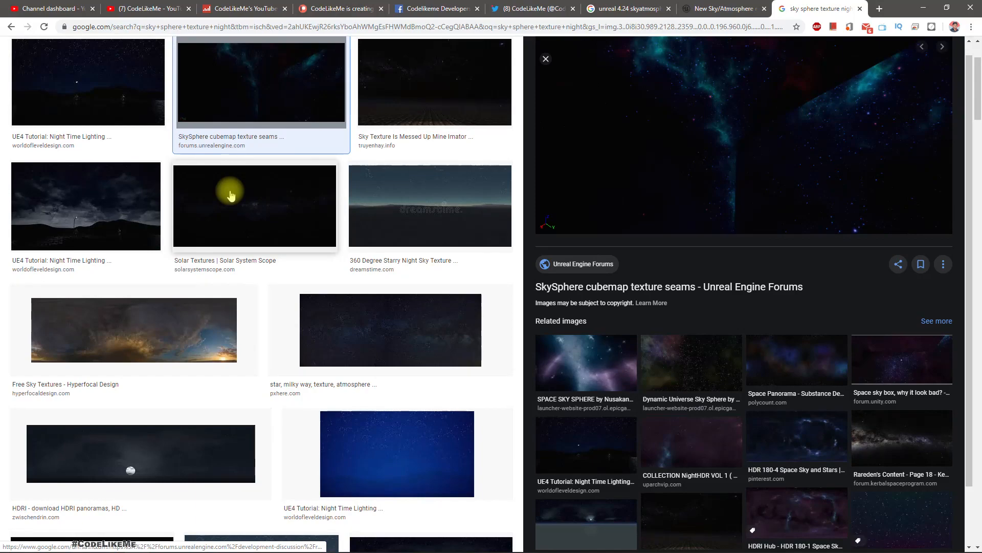
left_click(676, 372)
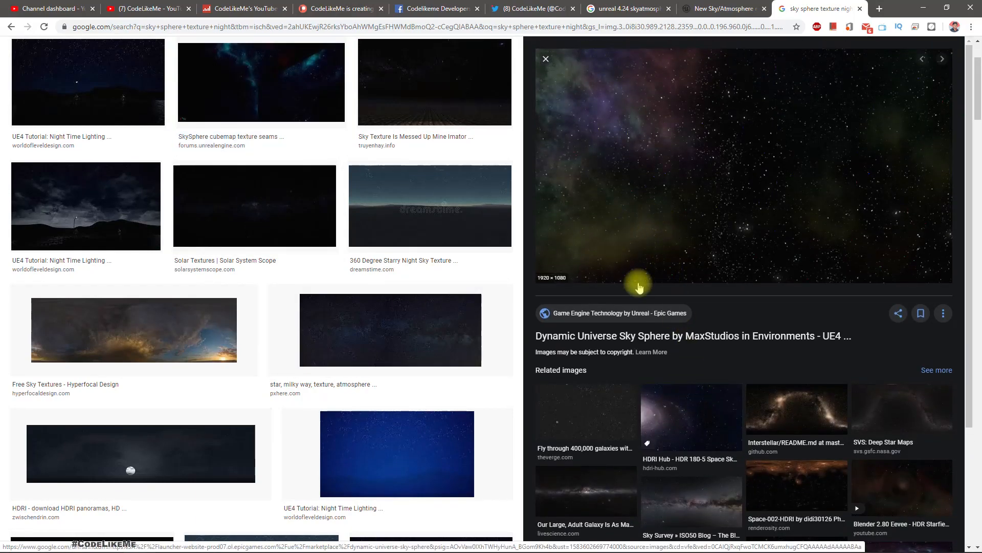
left_click(268, 88)
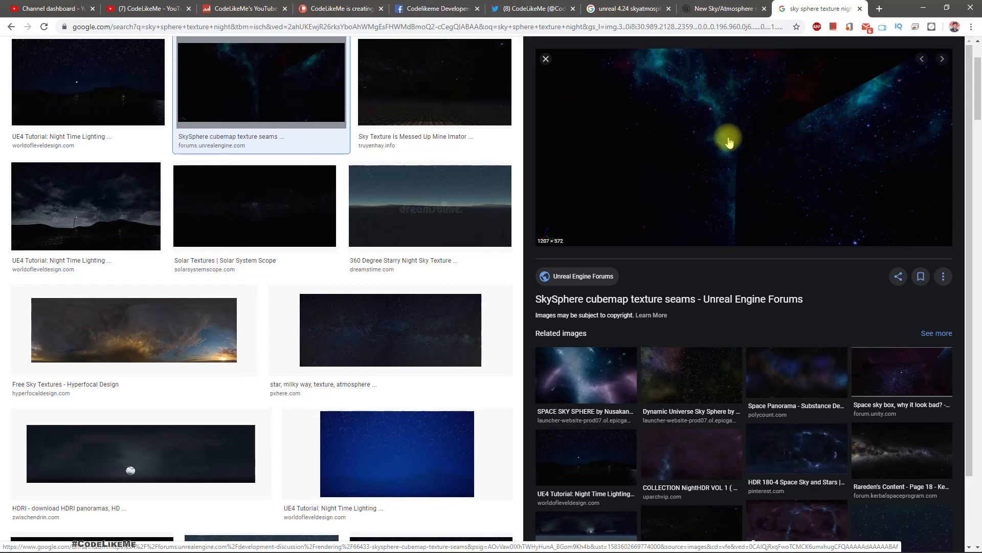
scroll(730, 142, "down", 2)
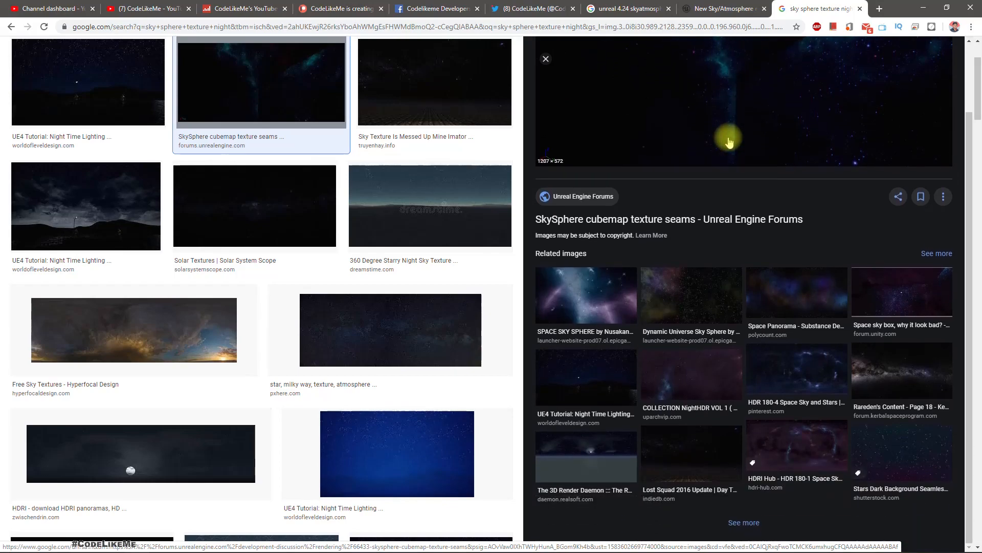
left_click(680, 277)
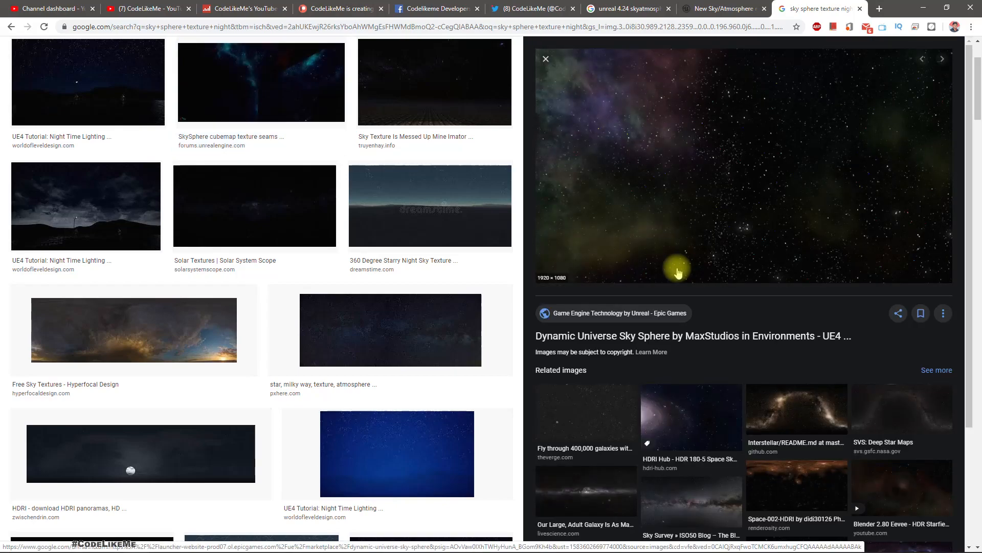
Follow the related images through the 400,000 galaxies map and the Phys.org Milky Way map to GameBanana's Milky way galaxy texture
left_click(557, 413)
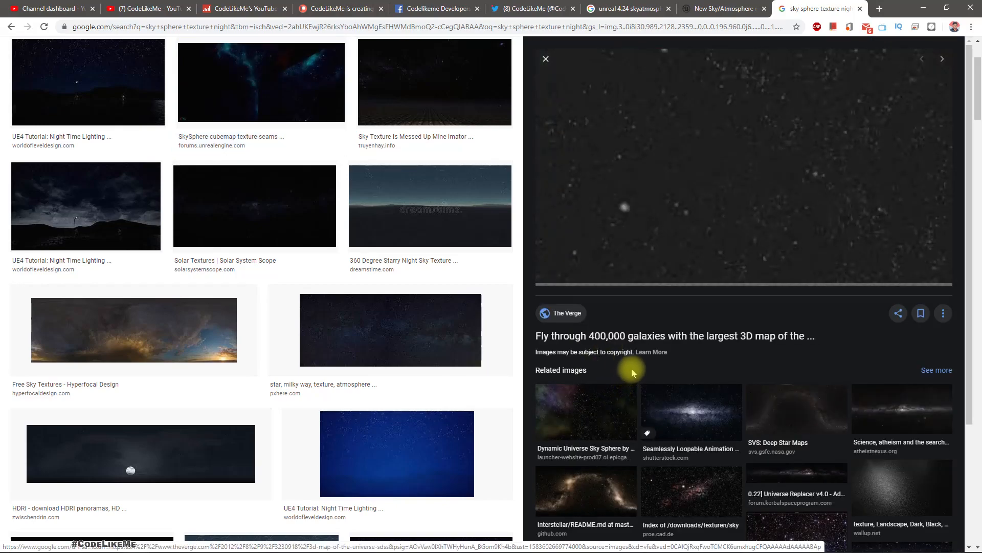
scroll(680, 116, "down", 3)
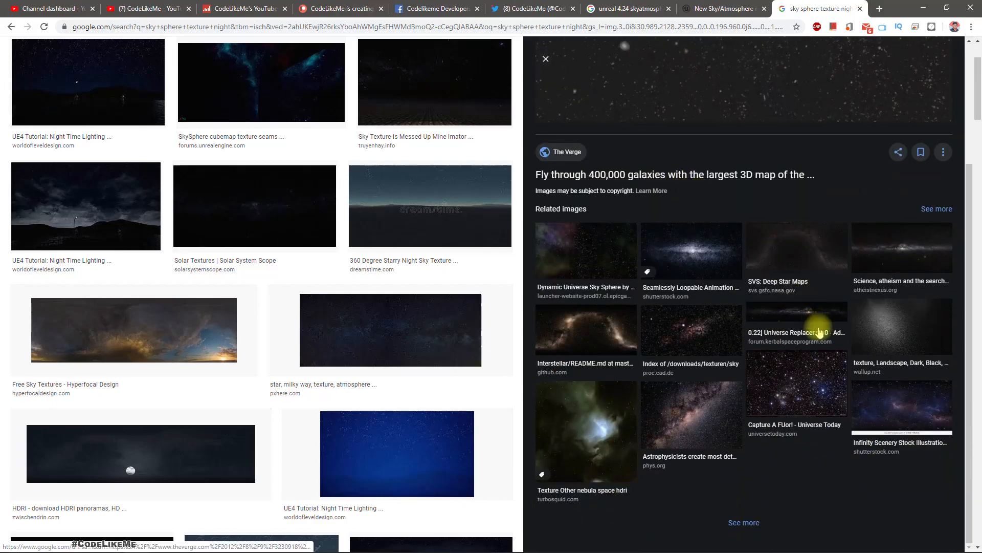
left_click(690, 403)
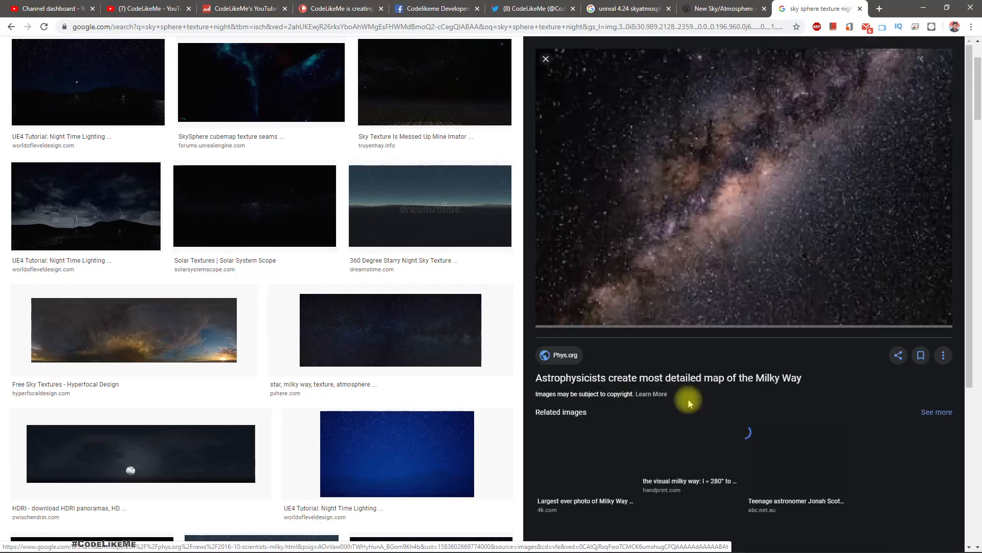
scroll(637, 145, "down", 4)
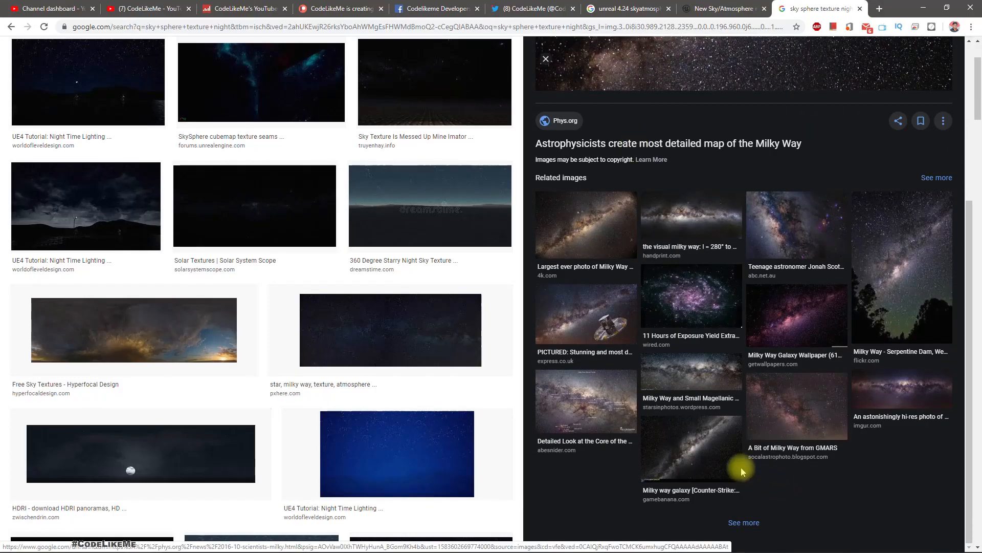
left_click(698, 441)
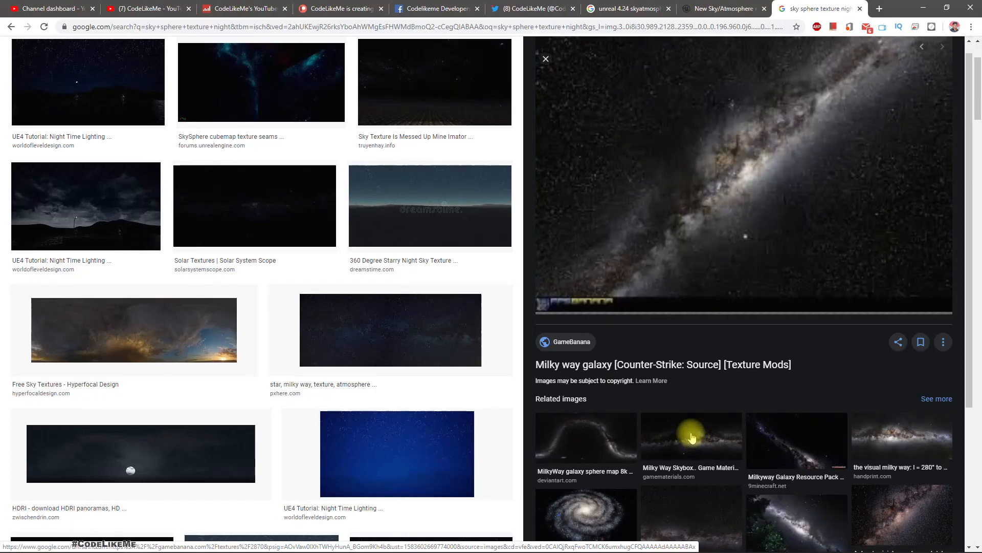
scroll(666, 410, "down", 4)
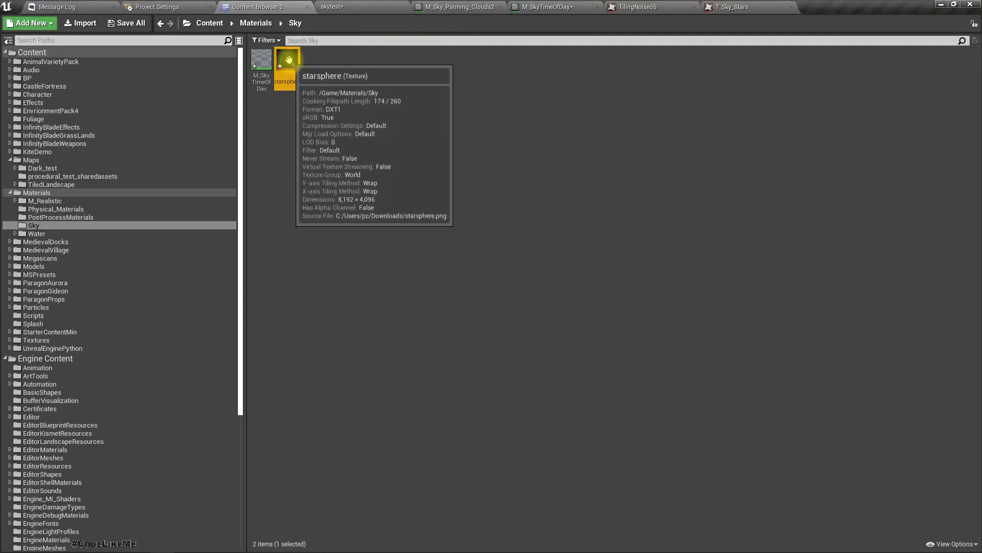
Preview the starsphere texture from Materials/Sky, close it and assign it to the stars' Texture Sample in M_SkyTimeOfDay
double_click(288, 60)
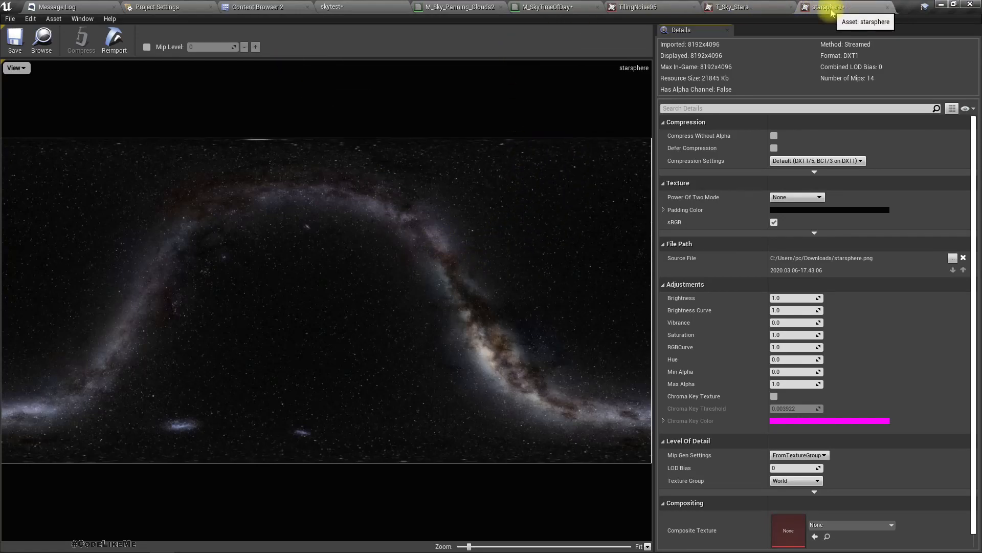
left_click(888, 7)
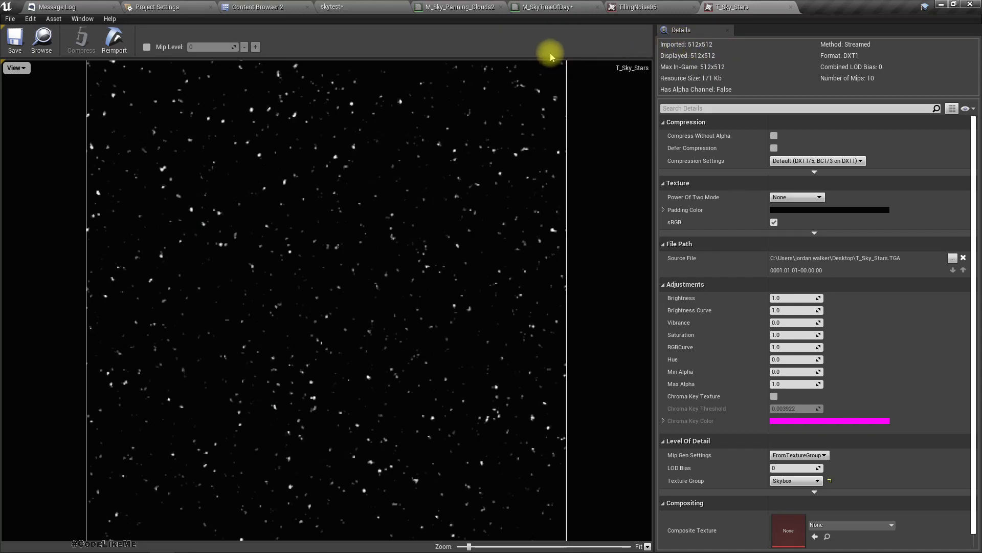
left_click(560, 5)
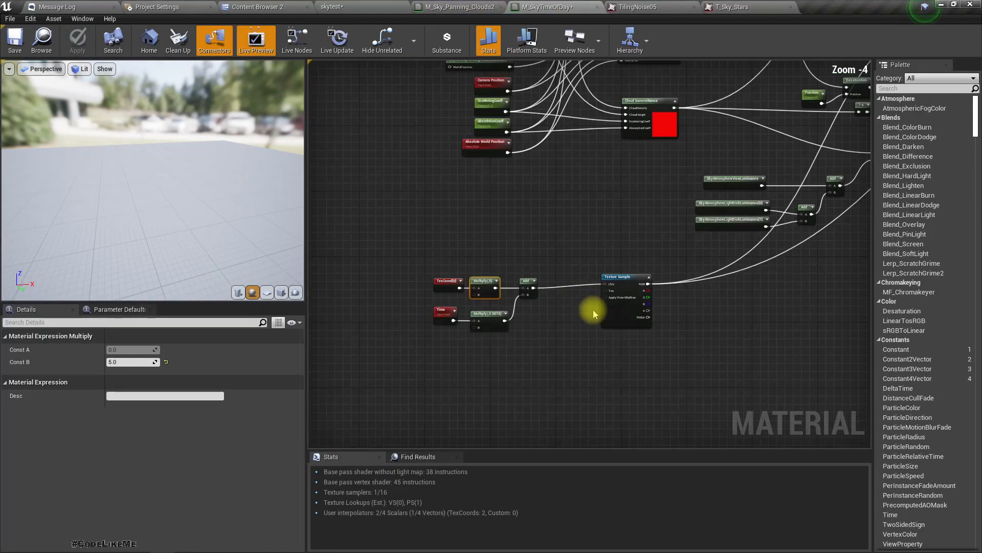
left_click(657, 308)
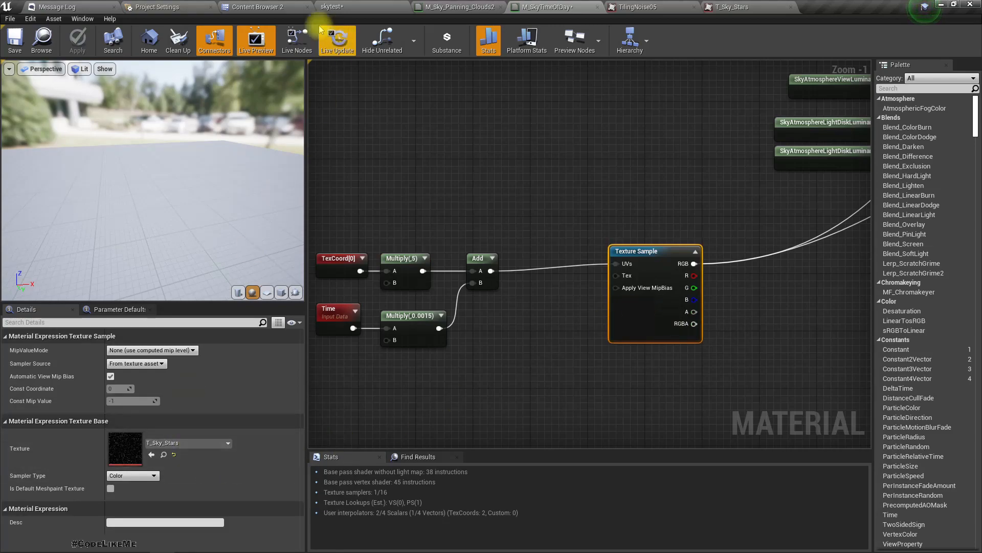
left_click(261, 7)
left_click_drag(286, 62, 136, 450)
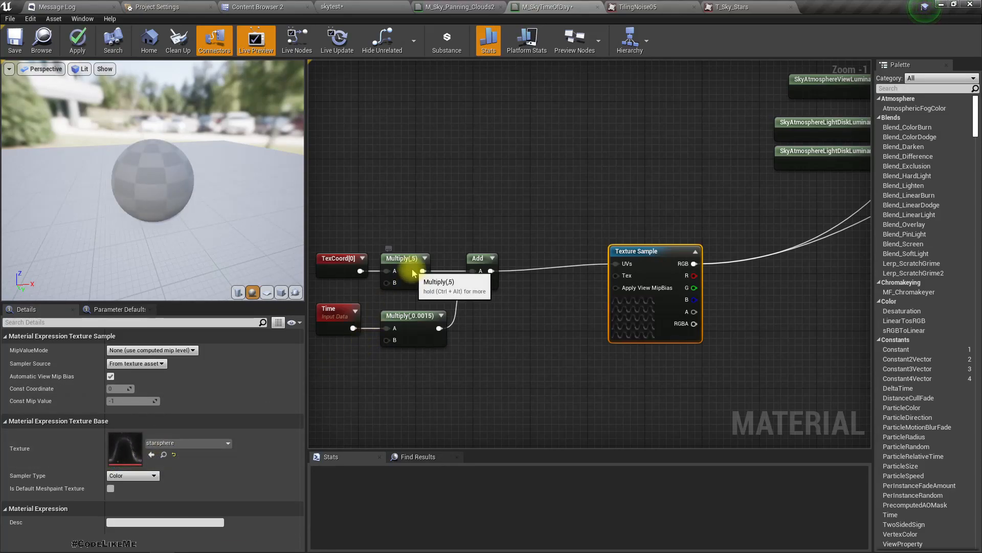
Set Const B of the TexCoord Multiply feeding the starsphere texture to 1 and apply the material
left_click(401, 281)
type("1")
key("Return")
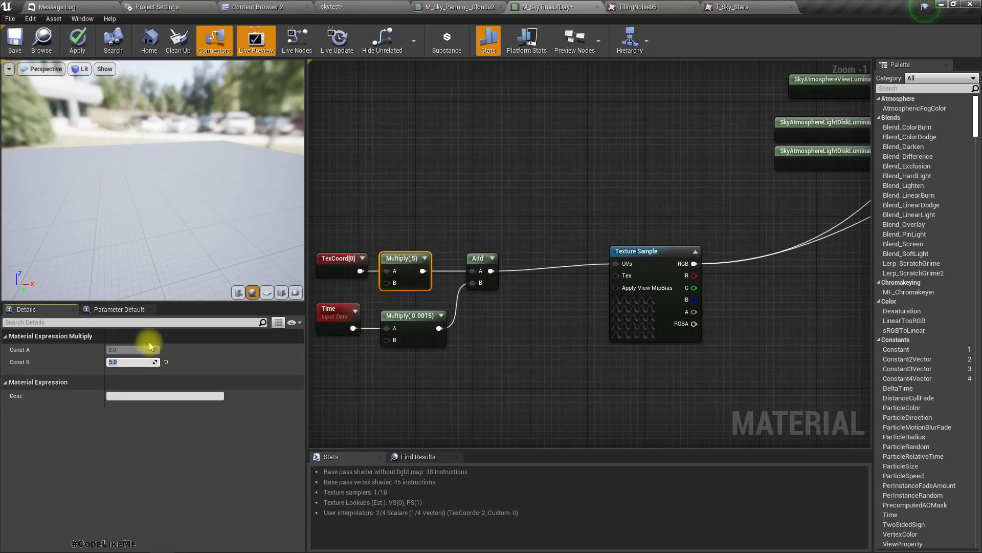
left_click(95, 42)
Inspect the starsphere Milky Way sky in skytest, looking around the dome and viewing it in immersive full screen
left_click(333, 6)
right_click_drag(476, 260, 722, 220)
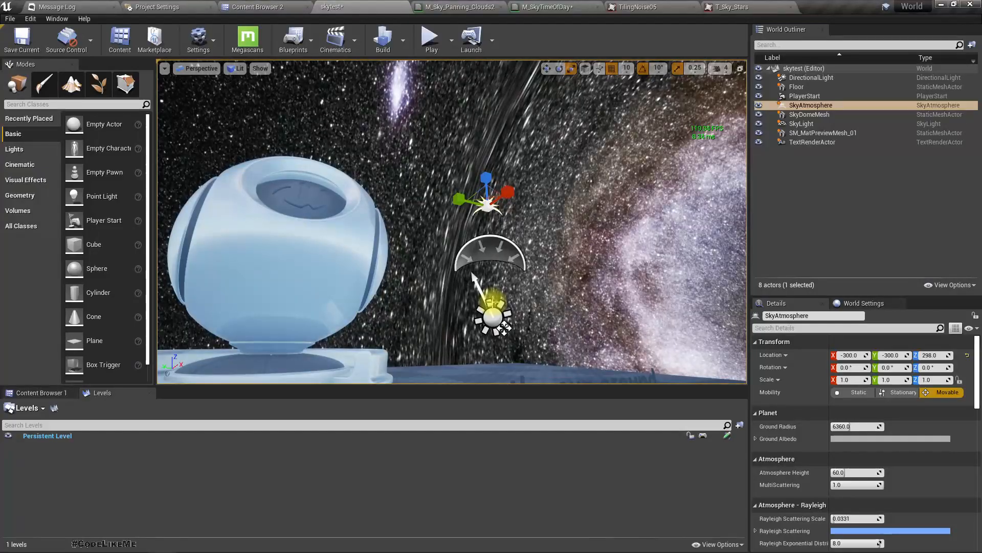
right_click_drag(505, 328, 573, 184)
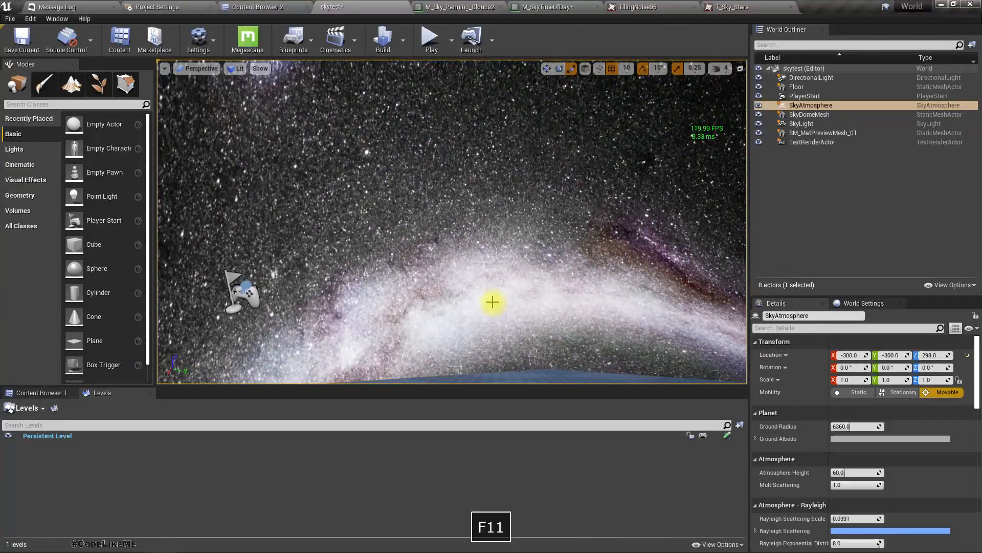
key("F11")
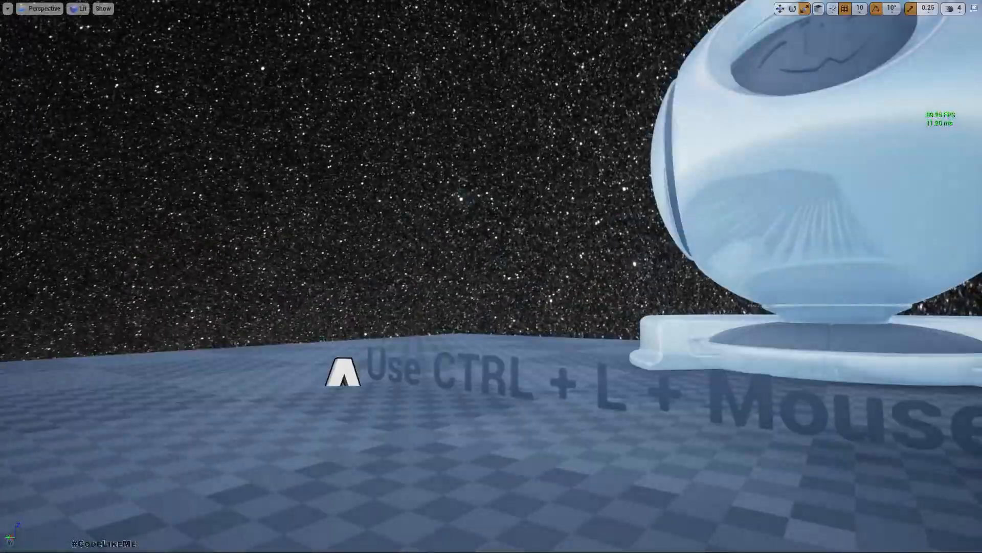
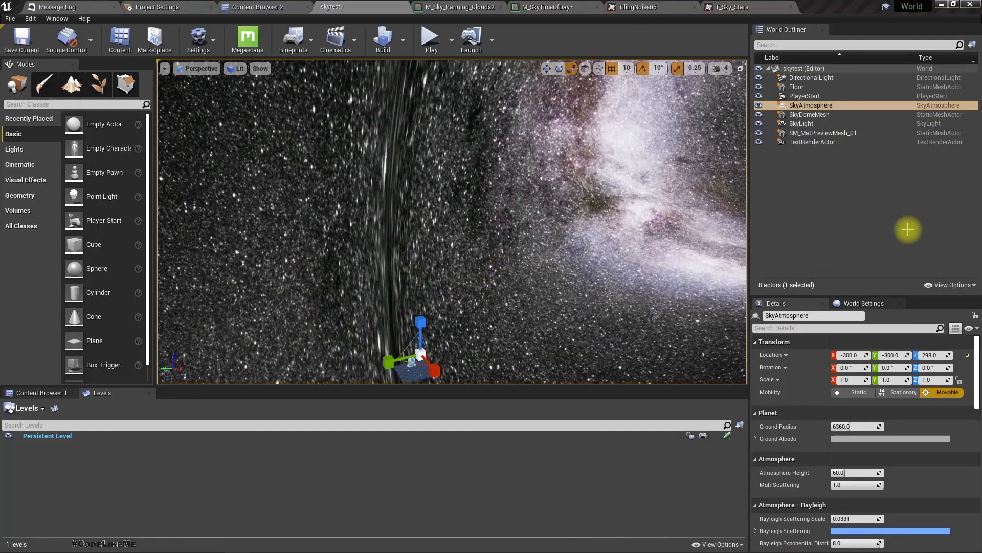
Review the TexCoord, Time, Multiply and Add nodes feeding the starsphere Texture Sample in M_SkyTimeOfDay, and the luminance nodes beyond it
left_click(575, 8)
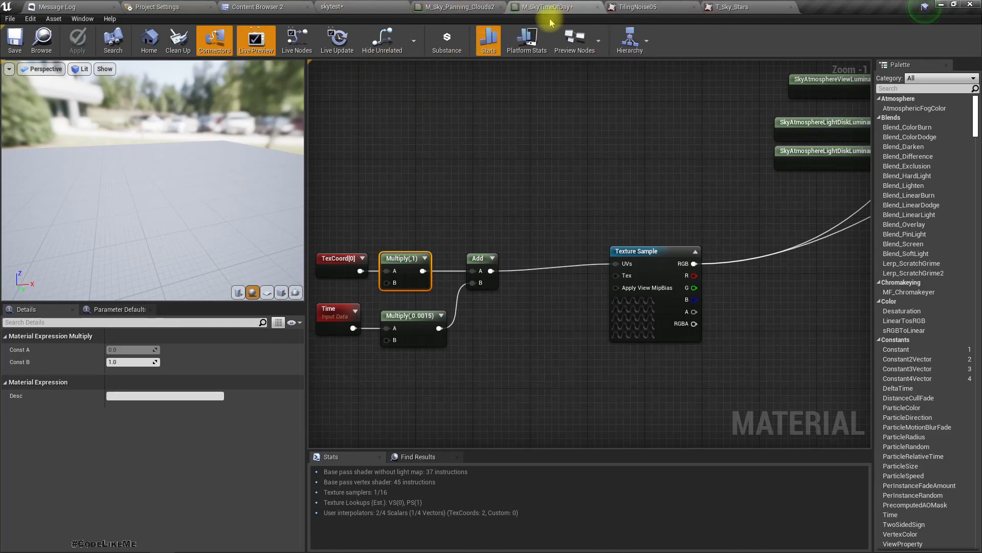
left_click(471, 7)
left_click(570, 7)
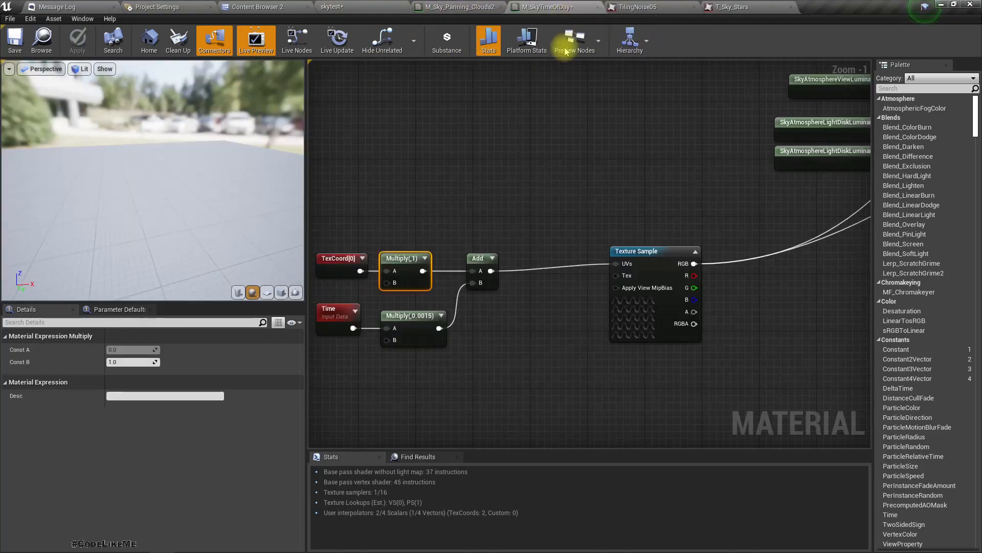
right_click_drag(476, 325, 574, 312)
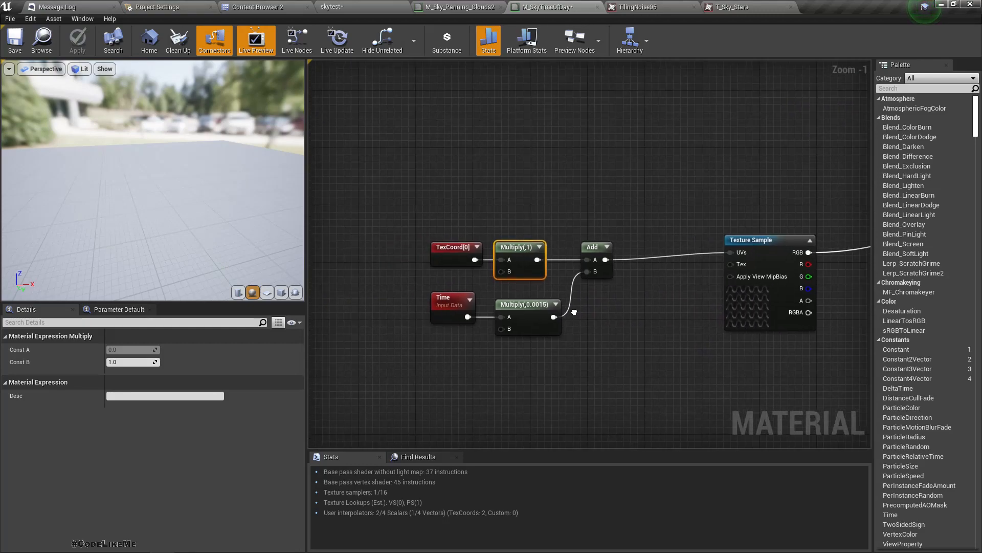
left_click(770, 321)
right_click_drag(675, 362, 647, 315)
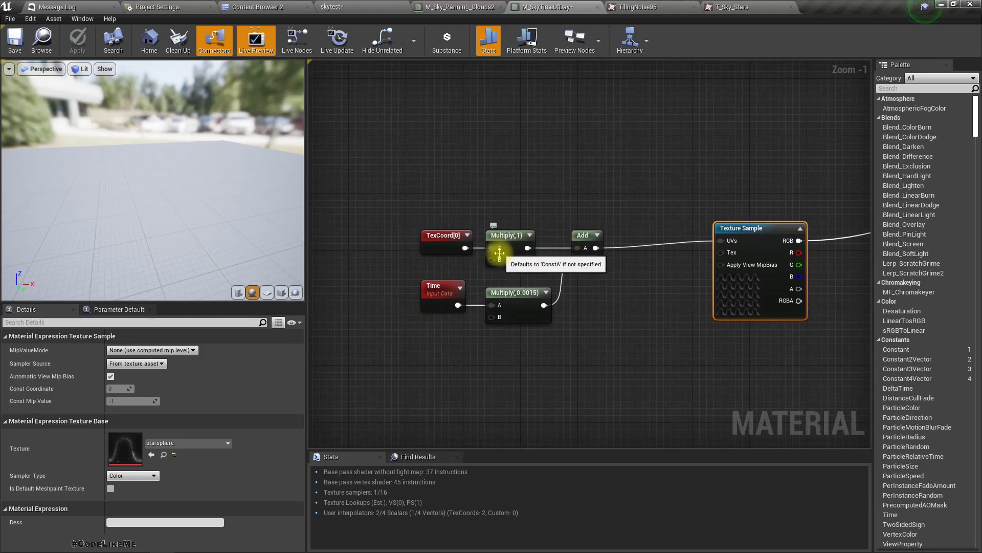
left_click(515, 251)
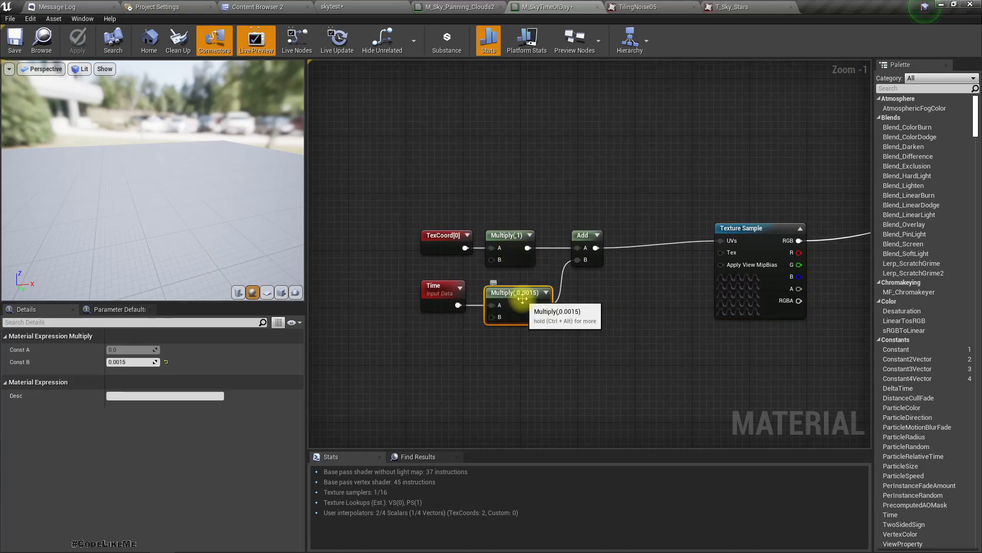
right_click_drag(637, 296, 142, 356)
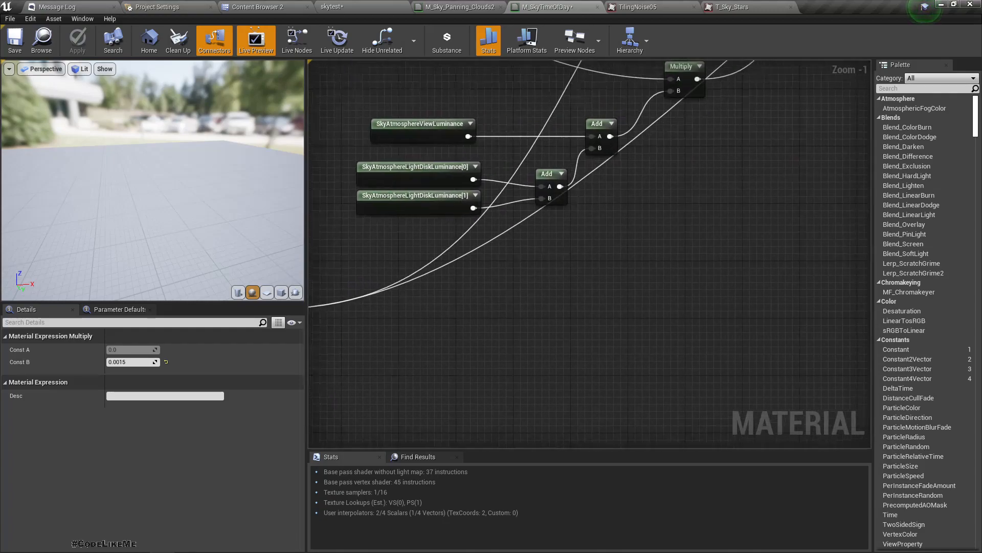
right_click_drag(205, 378, 471, 349)
scroll(472, 348, "down", 4)
right_click_drag(563, 310, 513, 330)
Look over the starsphere sky in skytest, and hide the SkyDomeMesh actor
left_click(372, 6)
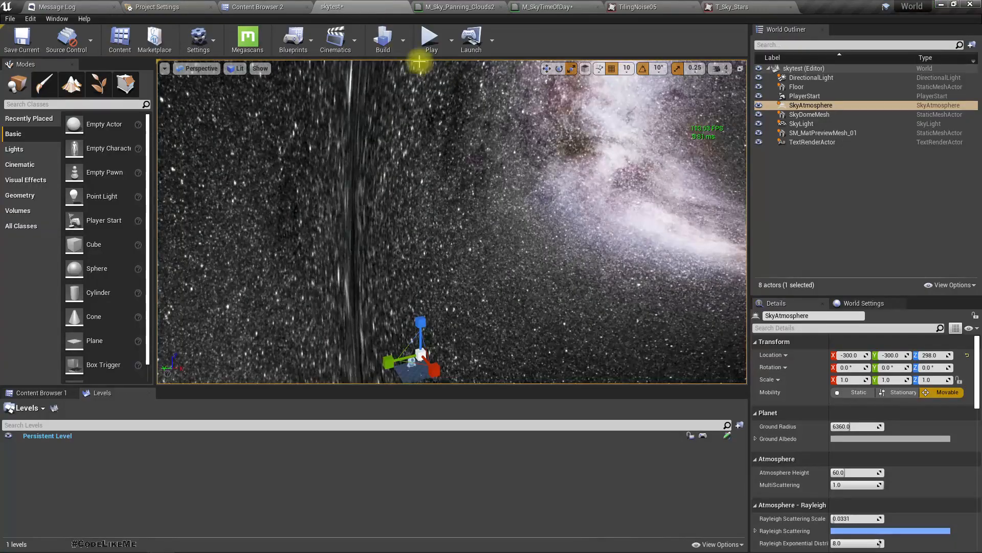
right_click_drag(451, 220, 394, 197)
right_click_drag(547, 158, 511, 179)
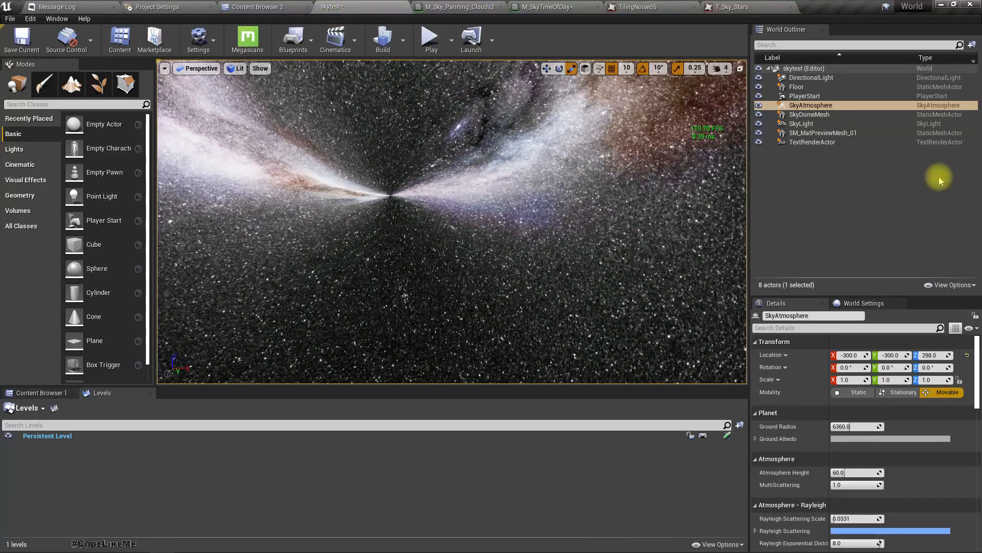
left_click(759, 114)
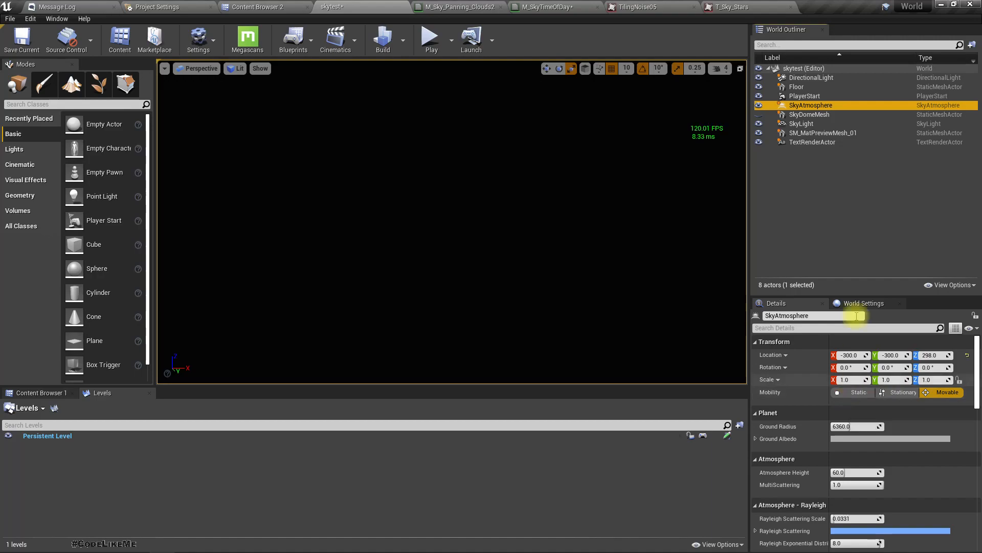
left_click(800, 116)
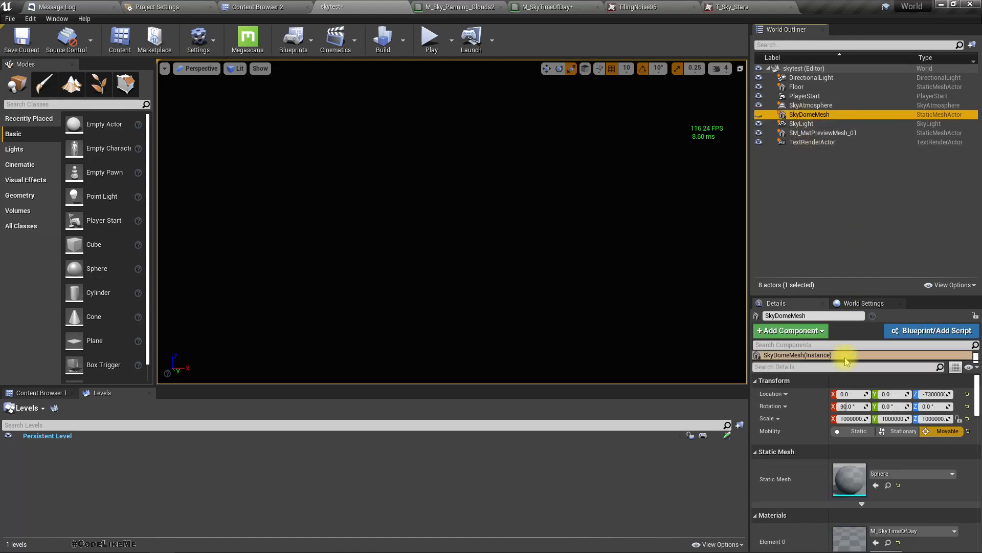
Place a basic Sphere in the skytest level and set its location to 0, 0, 0
left_click_drag(74, 268, 451, 268)
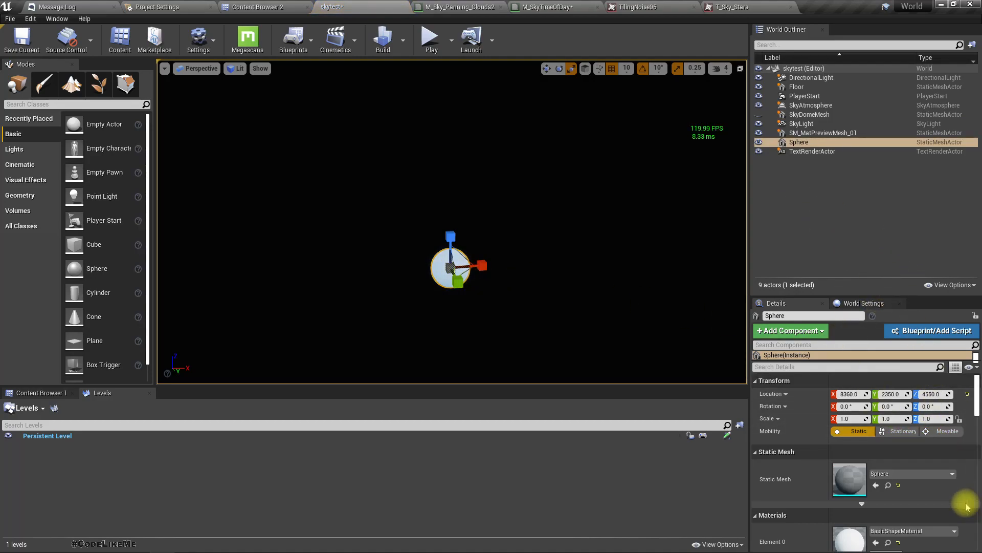
type("0")
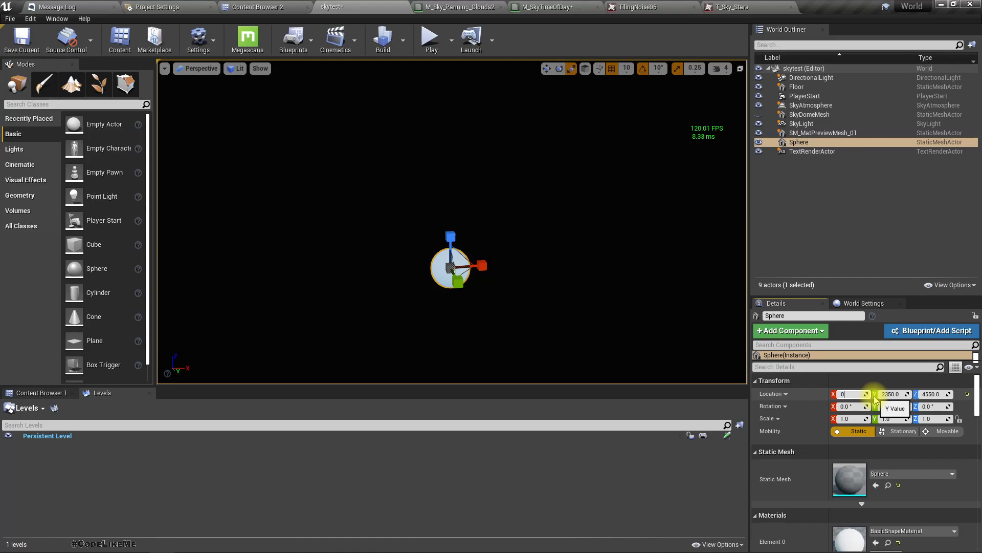
key("Tab")
type("0")
key("Tab")
type("0")
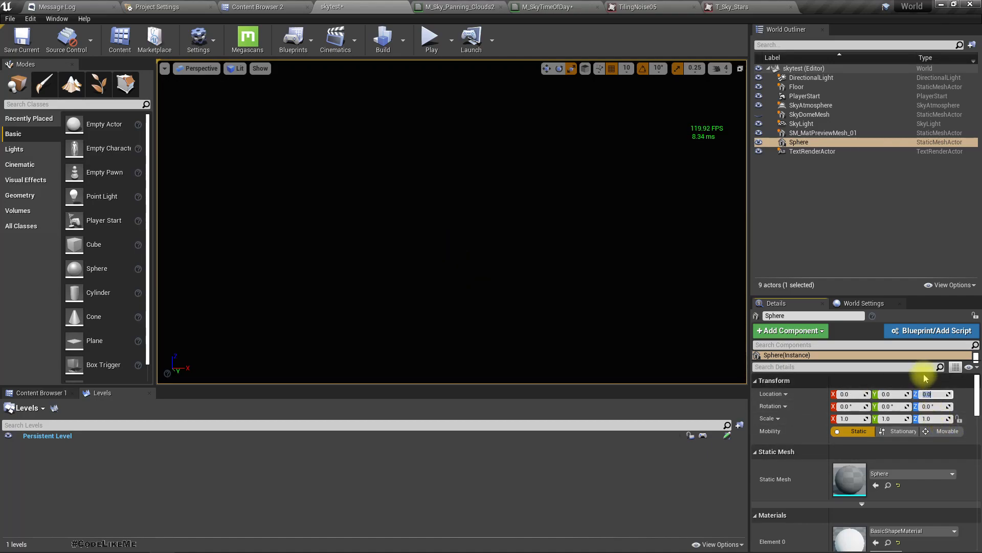
Copy SkyDomeMesh's scale onto the new Sphere uniformly on all axes, and frame the Sphere in the viewport
left_click(812, 133)
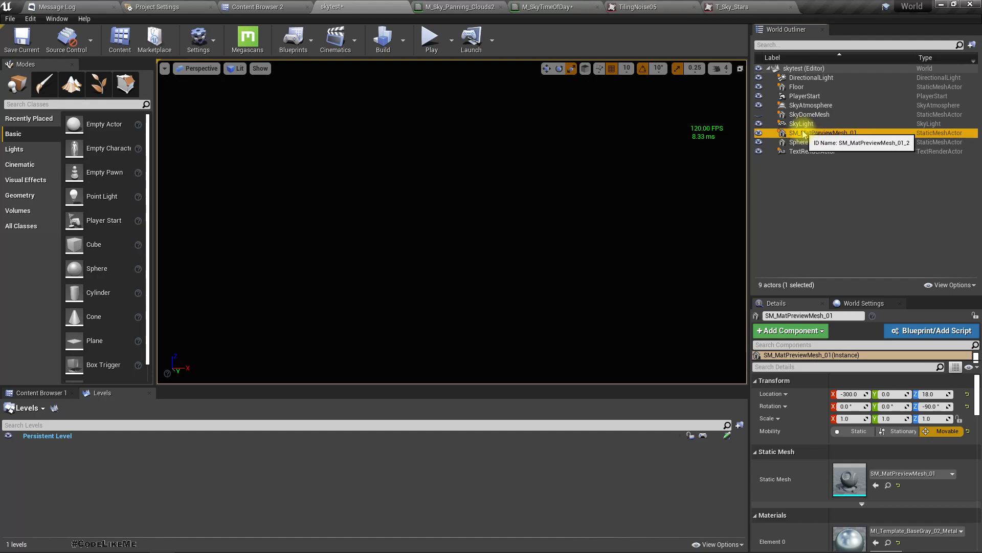
left_click(803, 115)
left_click(798, 415)
left_click(849, 418)
key("ctrl+c")
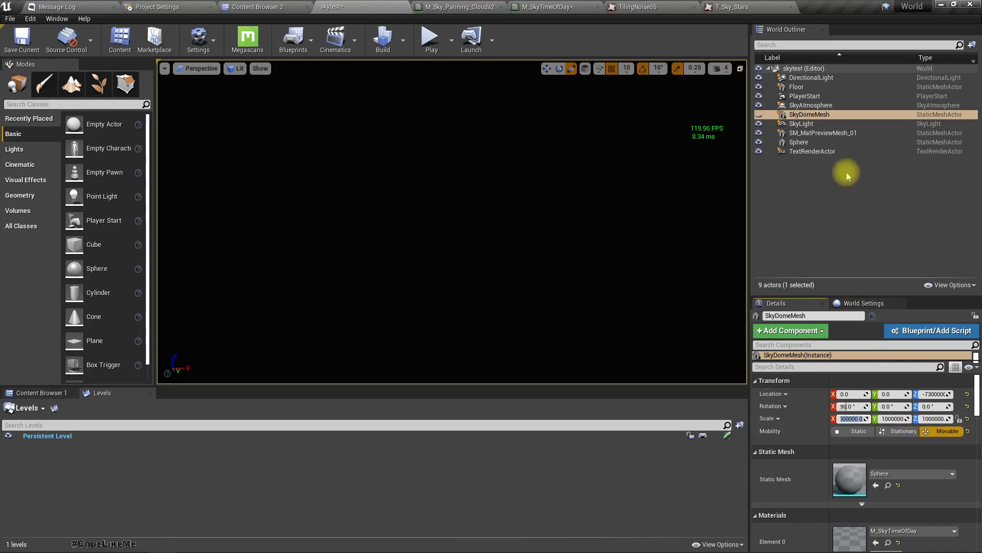
left_click(803, 141)
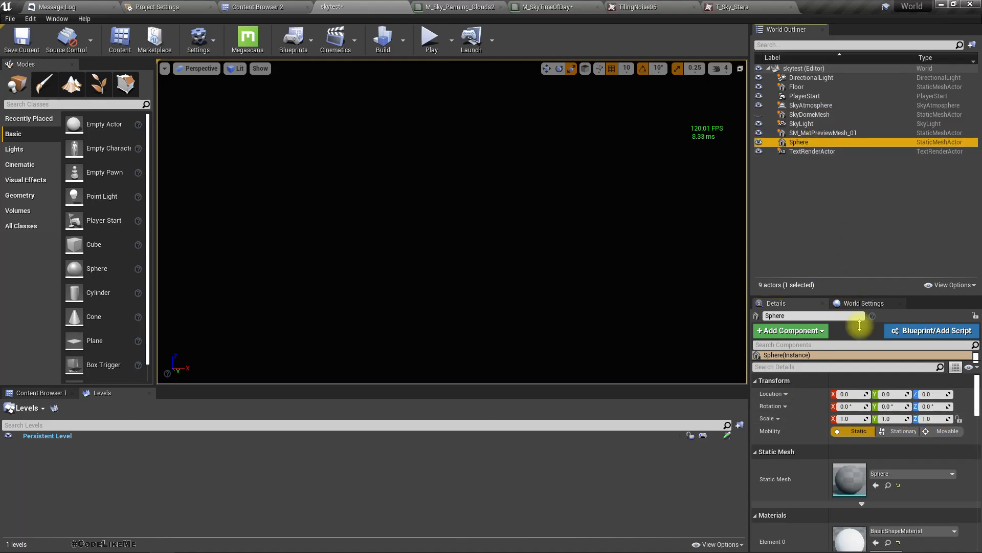
left_click(852, 418)
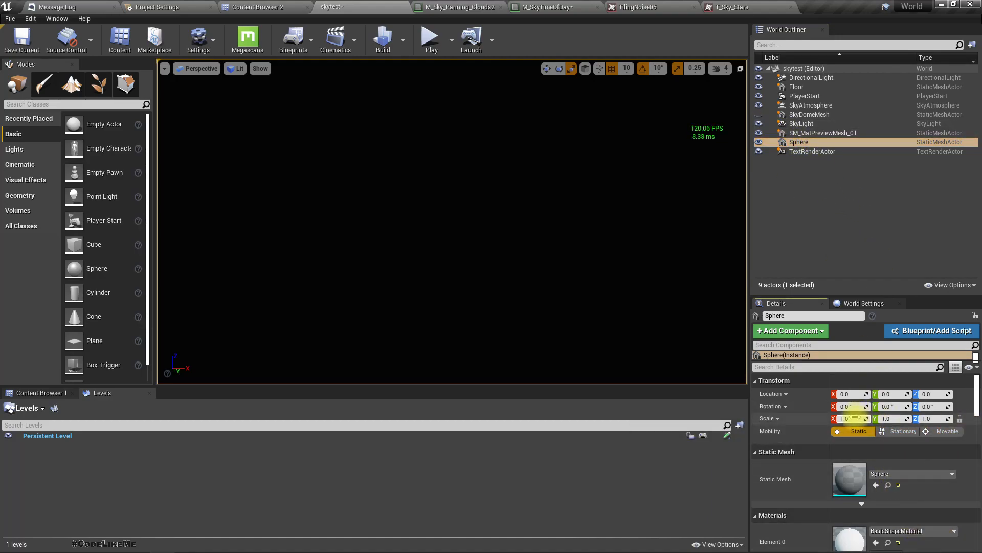
key("ctrl+v")
key("Return")
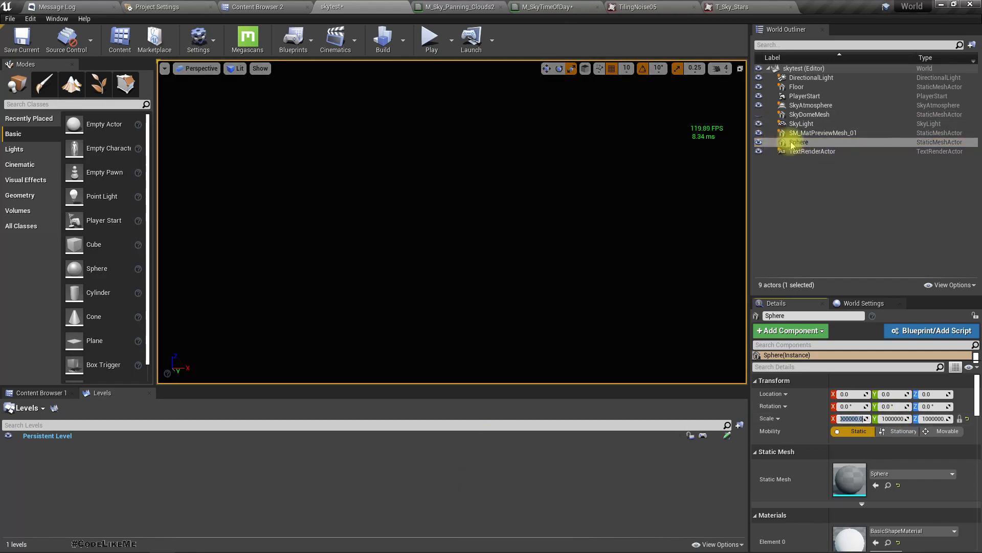
left_click(759, 114)
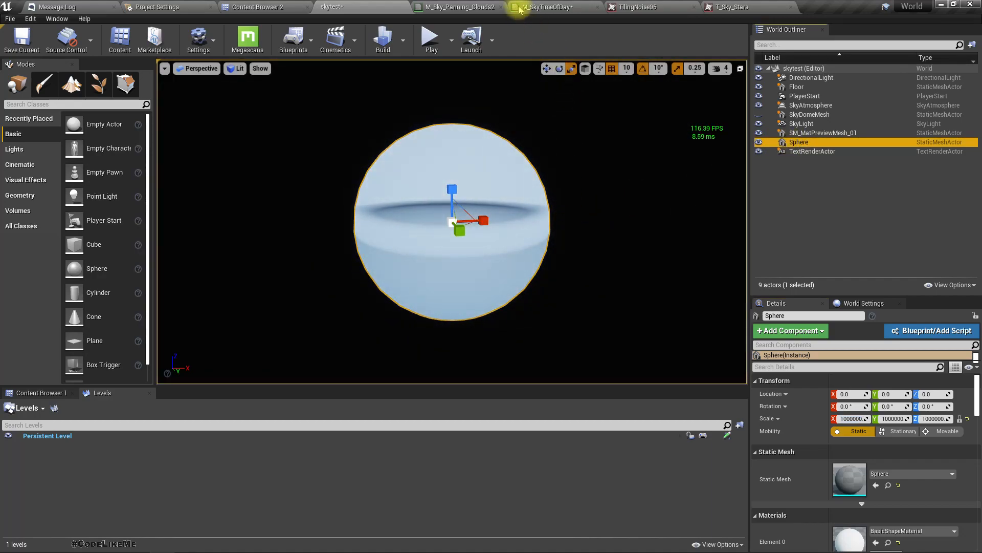
Apply the starsphere texture to the Sphere as a new material, and view it from the SkyAtmosphere's location
left_click(274, 6)
left_click_drag(287, 61, 461, 177)
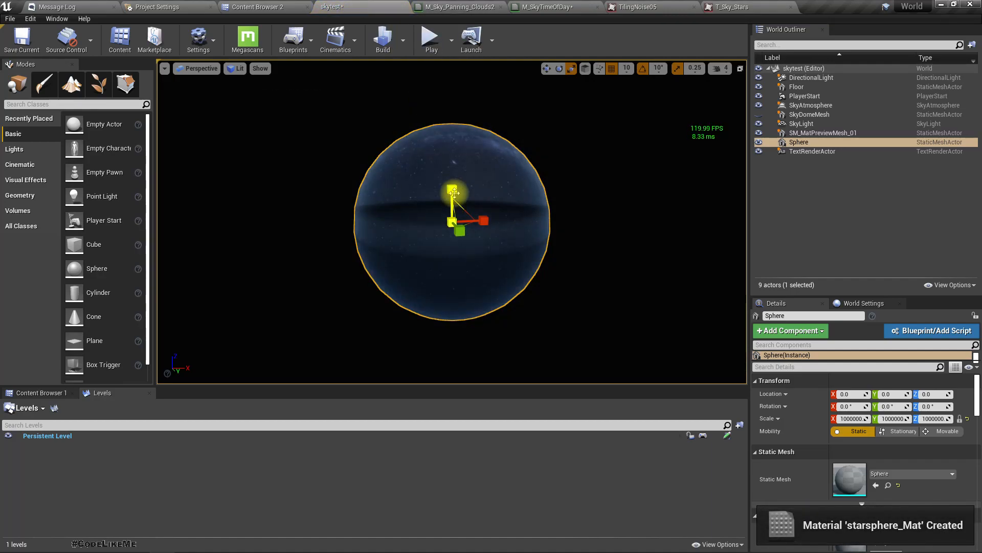
right_click_drag(473, 264, 470, 261)
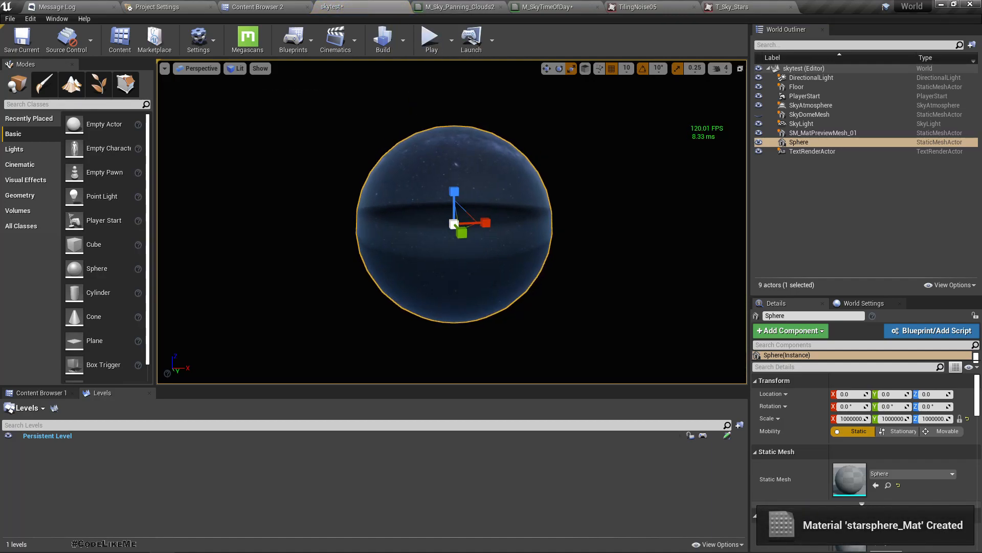
double_click(792, 105)
right_click_drag(733, 144, 737, 139)
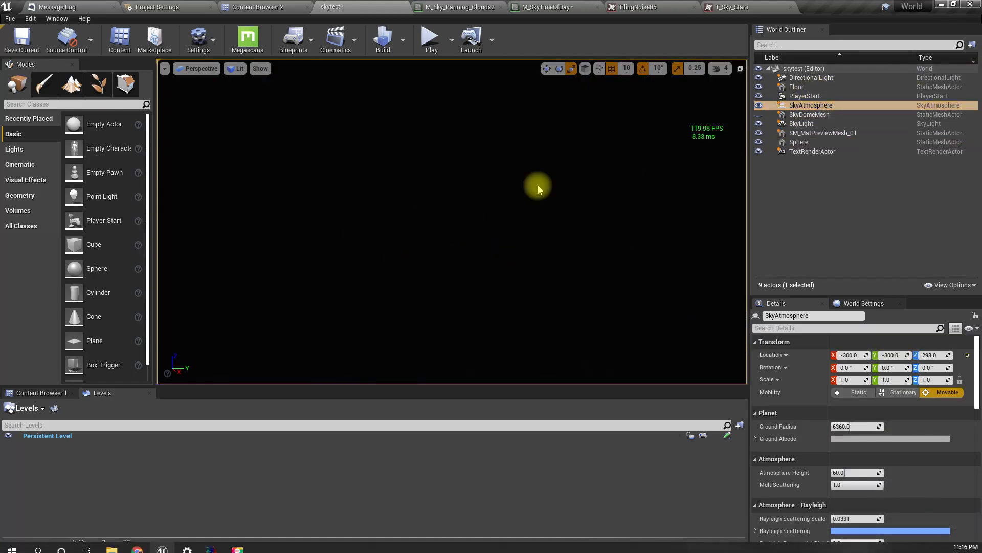
Open starsphere_Mat and move its Texture Sample RGB connection from Base Color to Emissive Color
left_click(244, 7)
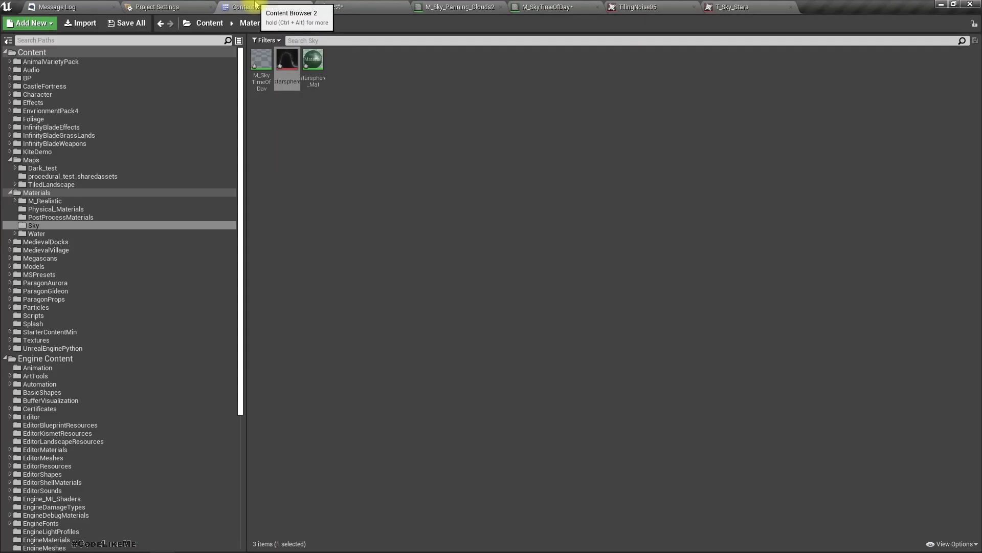
double_click(314, 64)
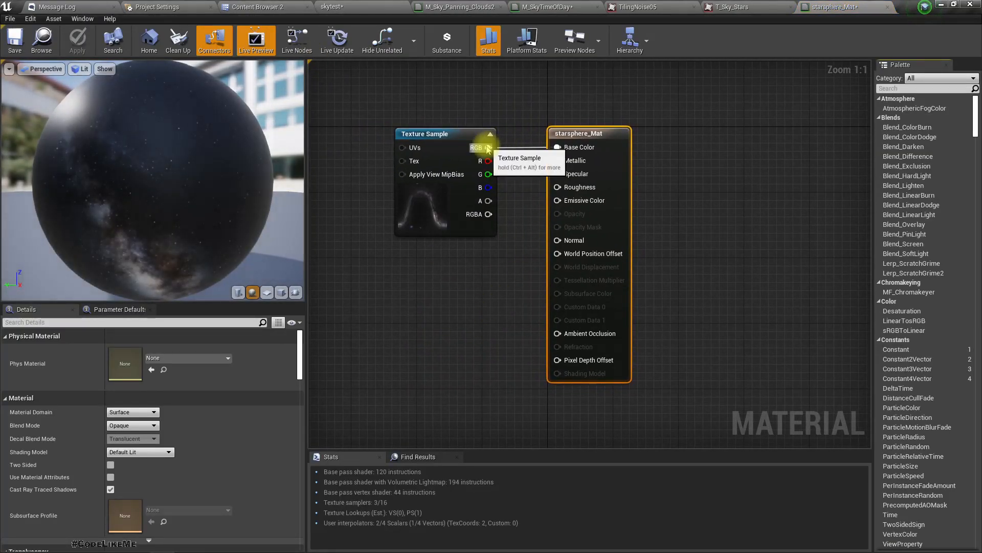
right_click(488, 147)
left_click(550, 131)
left_click_drag(550, 134, 649, 126)
left_click_drag(664, 192, 489, 148)
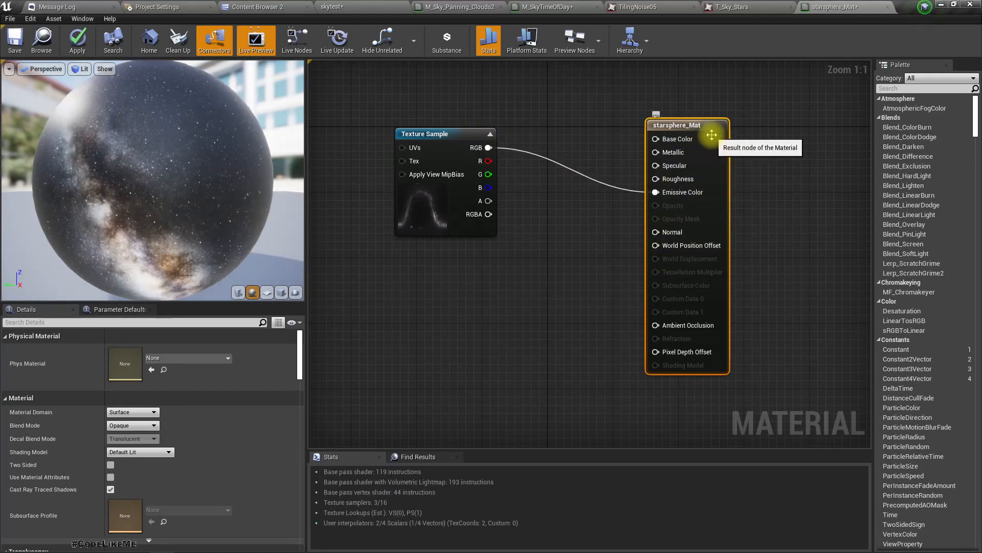
Check the Material Domain and Blend Mode options of starsphere_Mat, glancing at M_Sky_Panning_Clouds2 for comparison
left_click(460, 6)
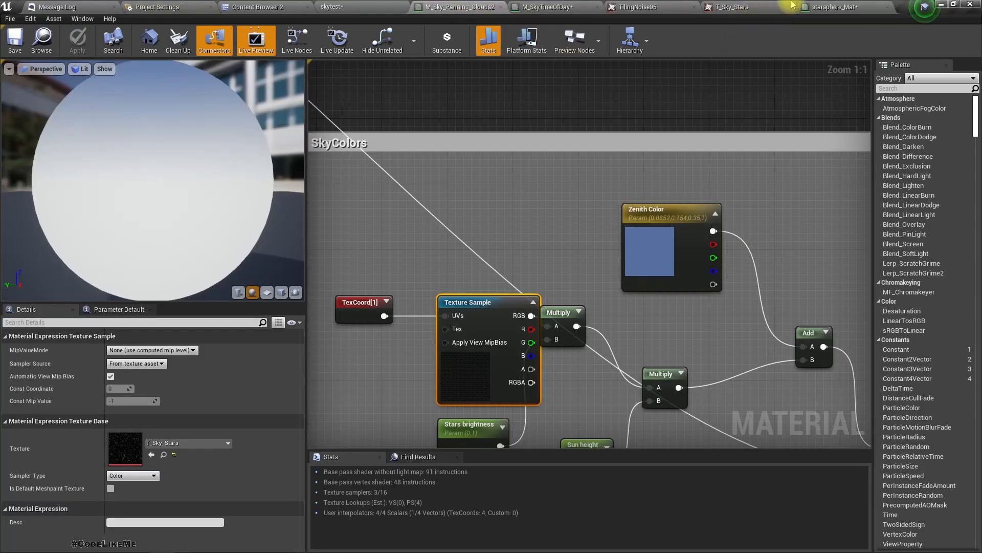
left_click(831, 6)
left_click(131, 411)
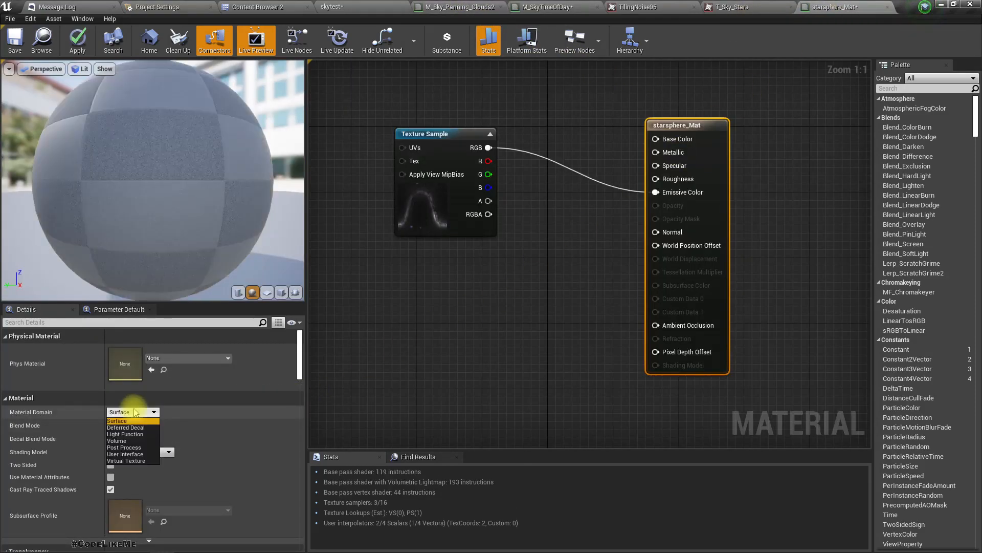
left_click(211, 420)
left_click(109, 396)
left_click(465, 298)
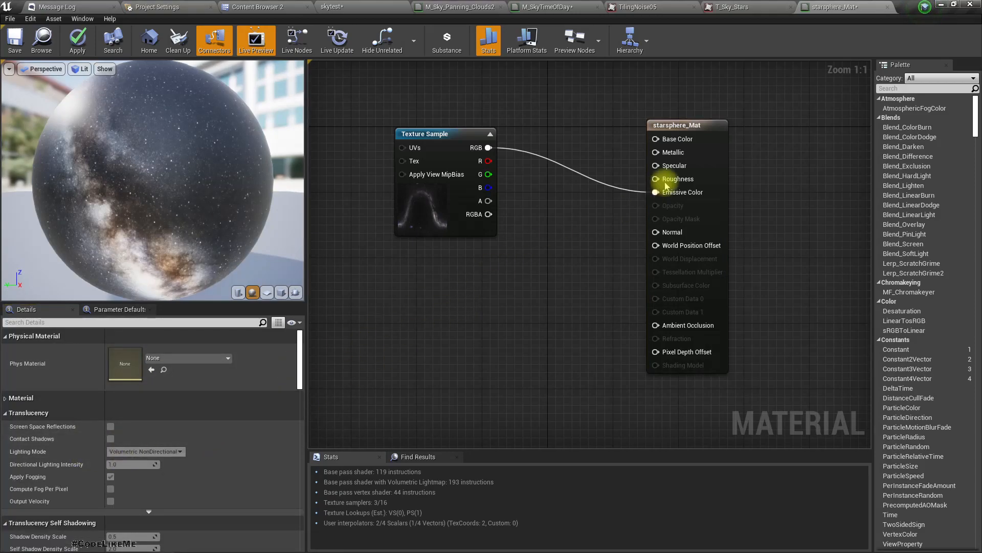
left_click(681, 121)
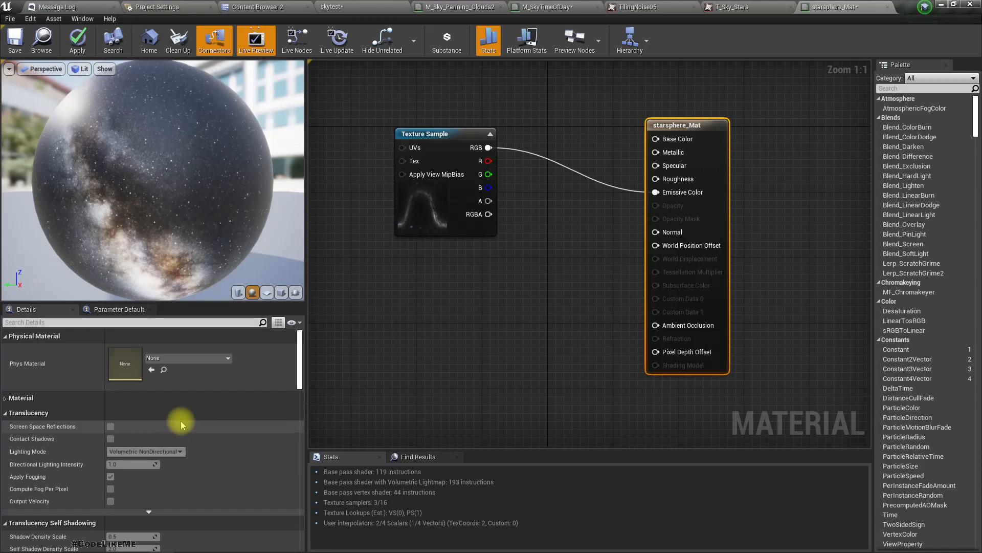
left_click(6, 400)
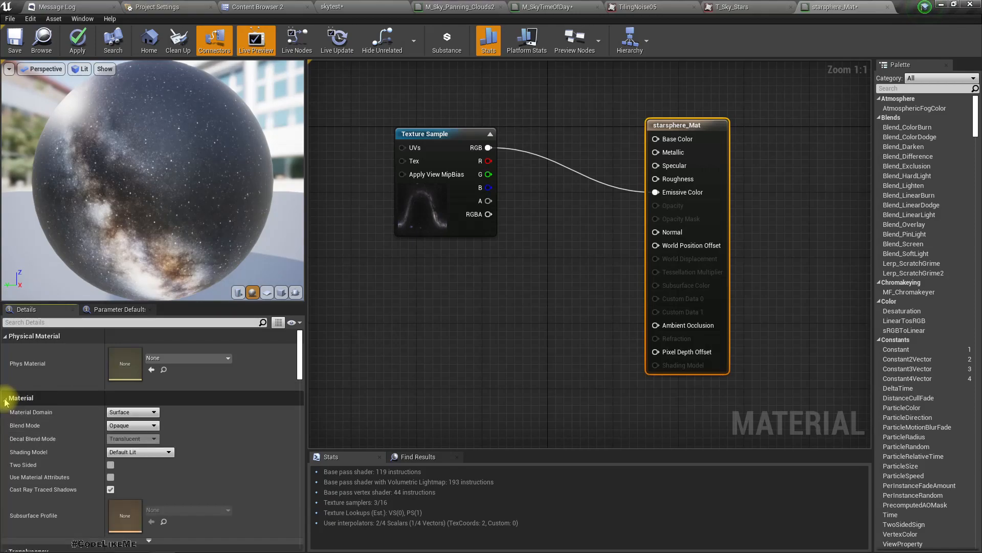
left_click(134, 425)
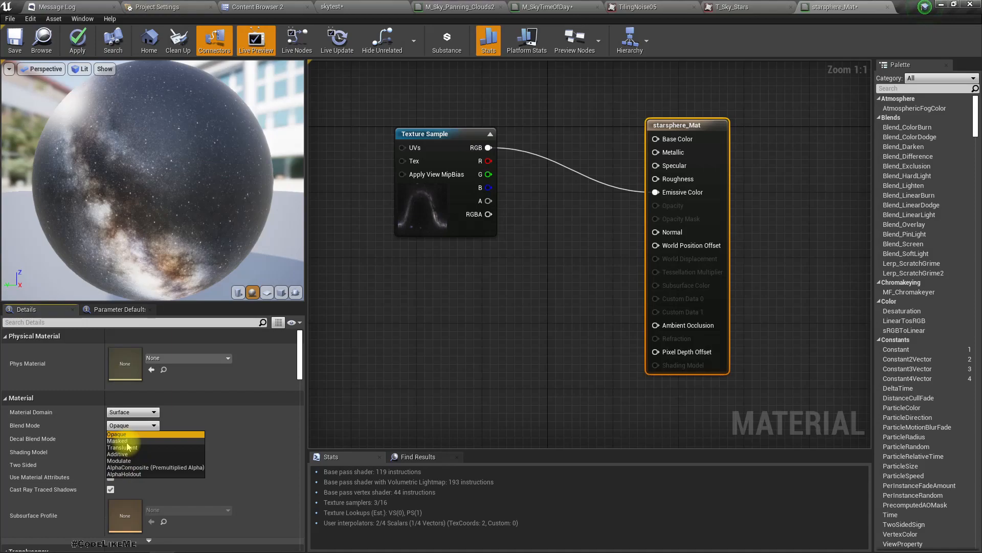
left_click(225, 432)
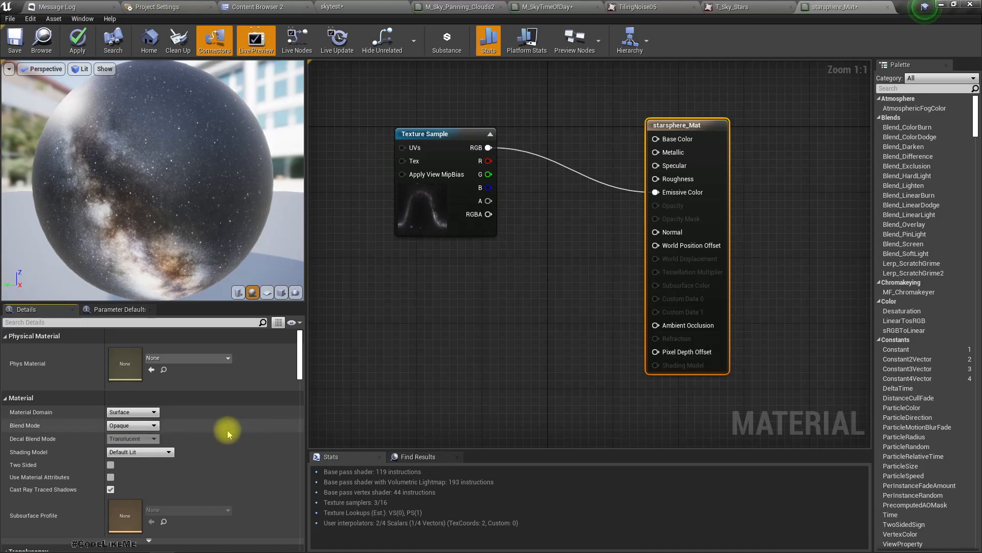
Set starsphere_Mat's Shading Model to Unlit, apply the material, and enable Two Sided
left_click(131, 452)
left_click(114, 461)
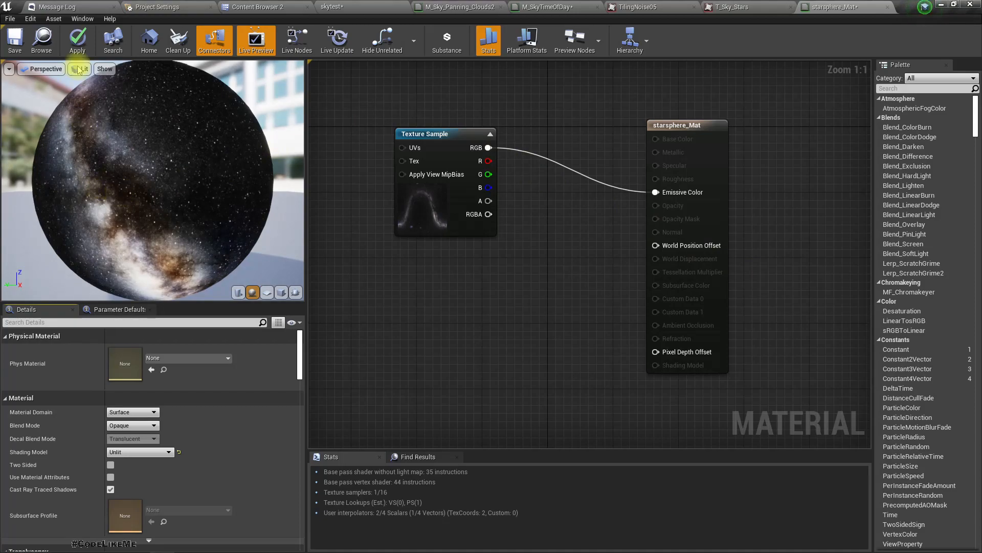
left_click(87, 43)
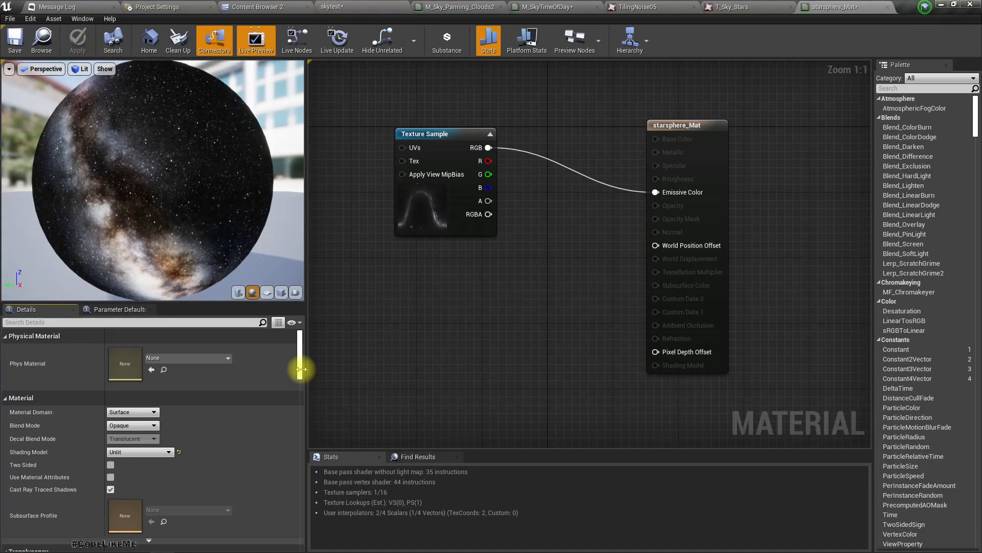
left_click(110, 465)
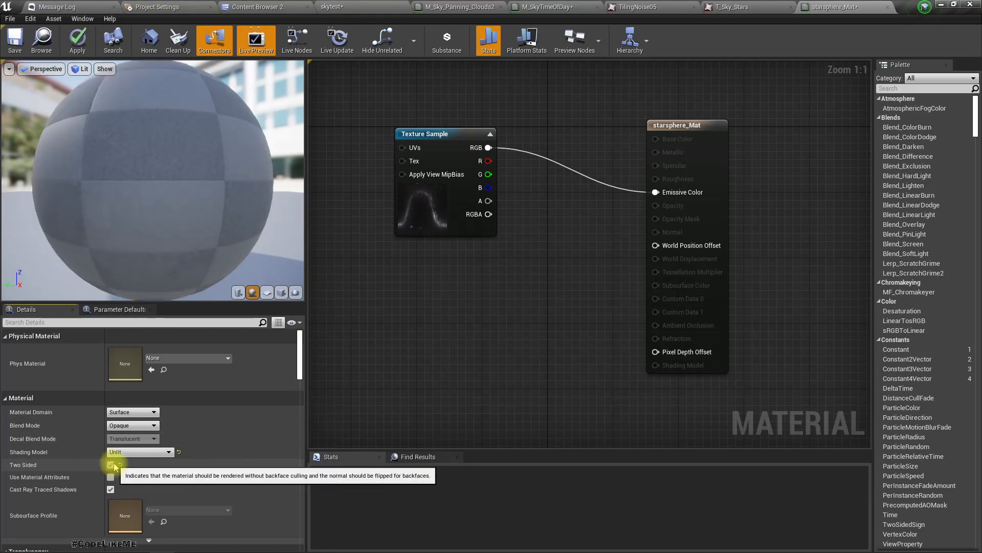
Apply the Two Sided change to starsphere_Mat and look around at the star sphere in the skytest level
left_click(77, 41)
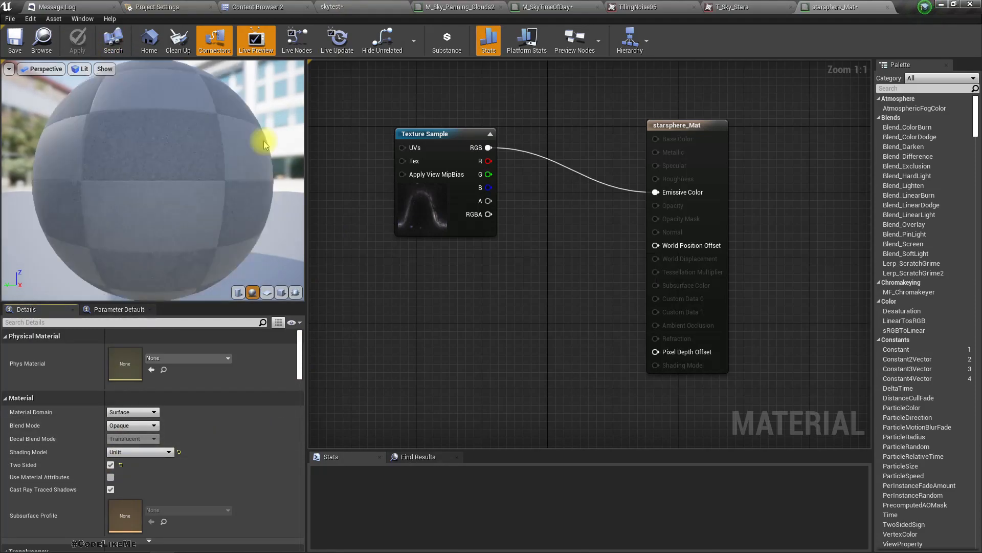
left_click(367, 7)
right_click_drag(579, 311, 614, 374)
right_click_drag(565, 295, 609, 226)
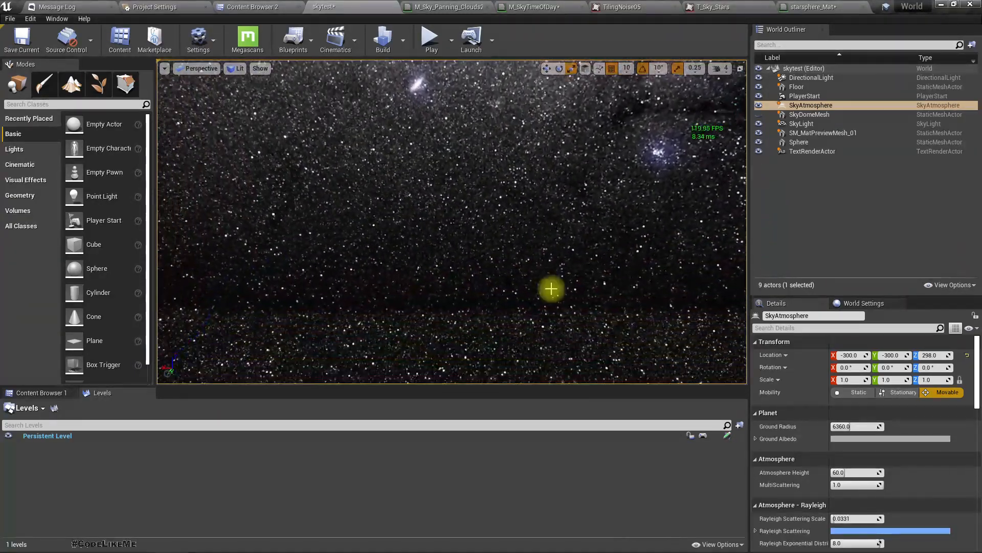
mouse_move(575, 288)
right_mouse_down()
mouse_move(640, 277)
mouse_move(574, 287)
right_mouse_up()
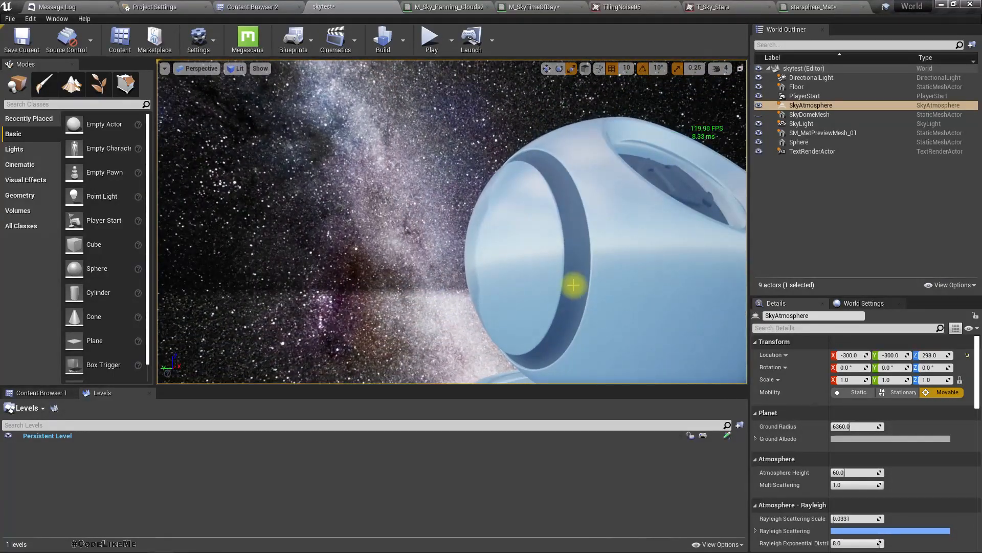
Play the level full screen, look around the Milky Way sky, and end the play session
key("F11")
key("alt+p")
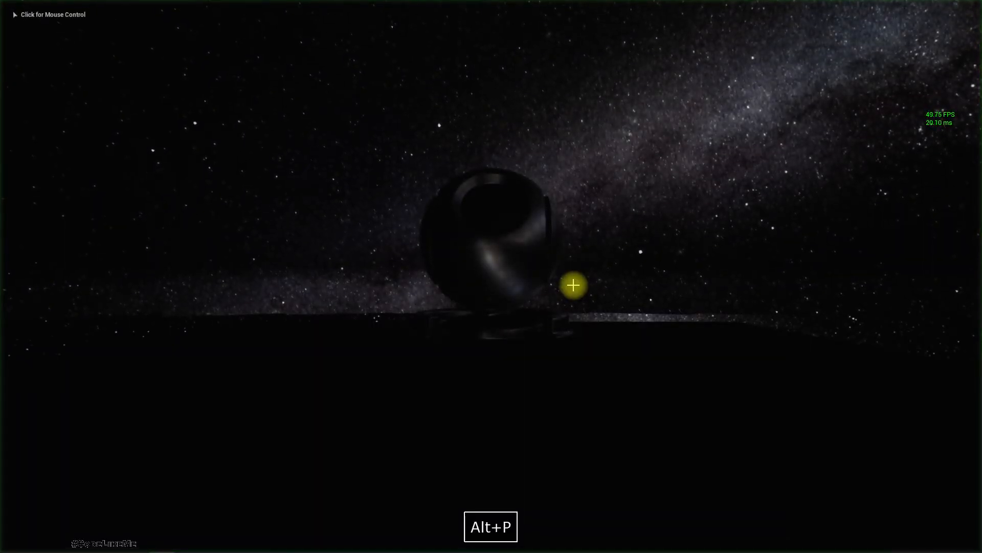
left_click(574, 285)
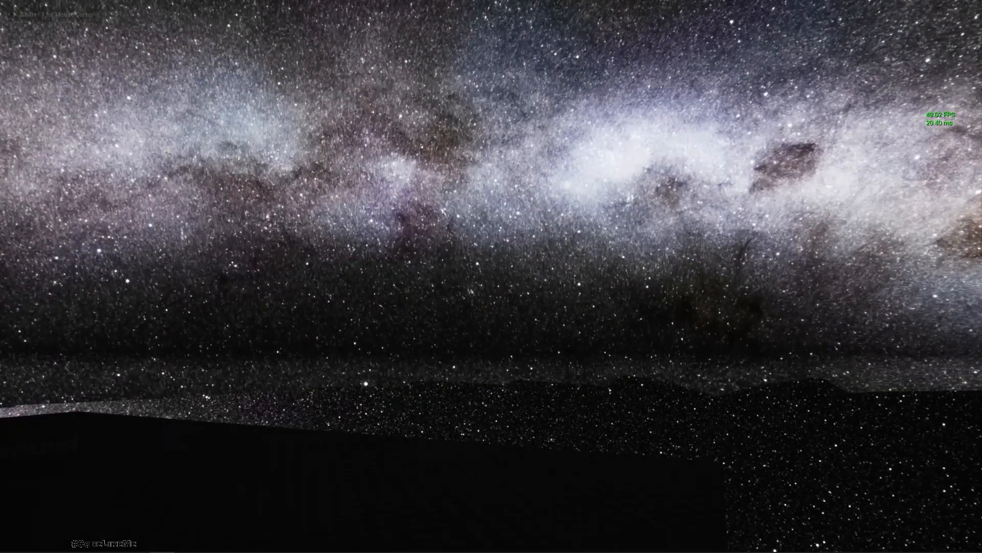
key("Escape")
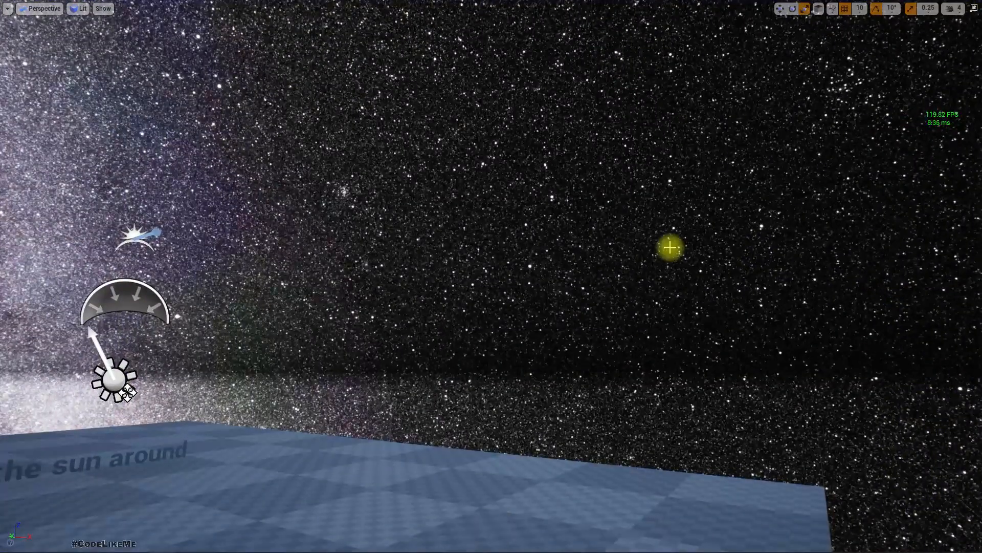
key("F11")
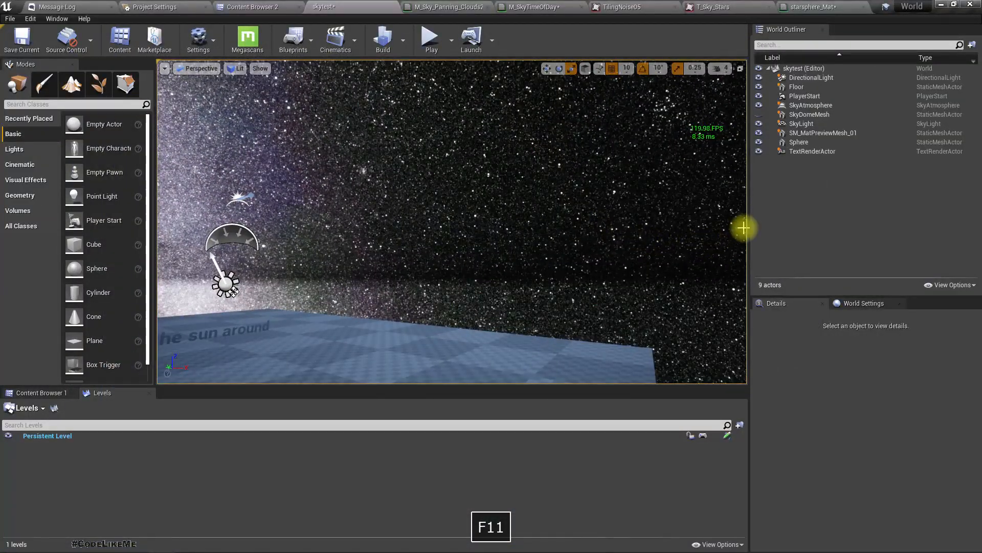
Select SkyDomeMesh, toggle its visibility twice, and check its Lighting and Rendering properties
left_click(793, 115)
left_click(760, 114)
left_click(759, 116)
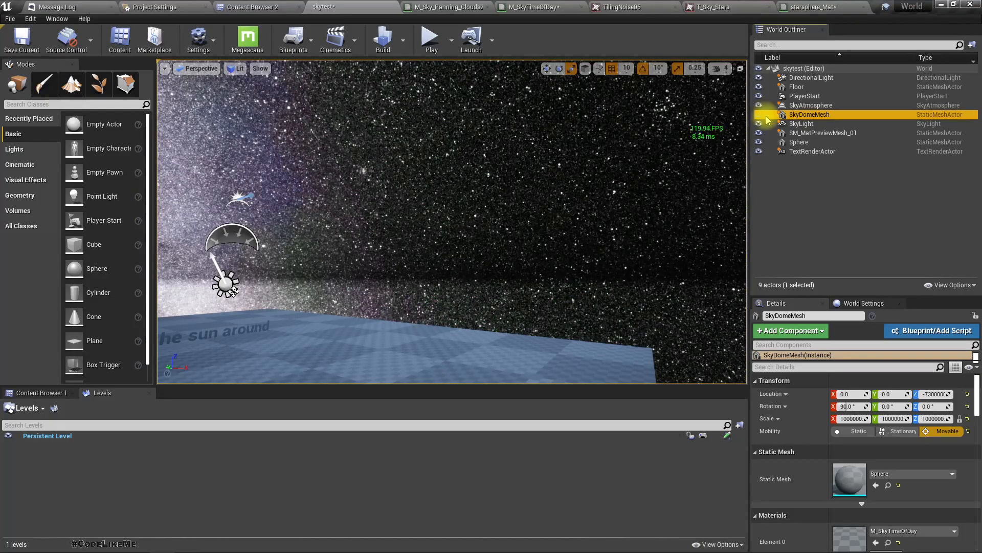
scroll(890, 410, "down", 10)
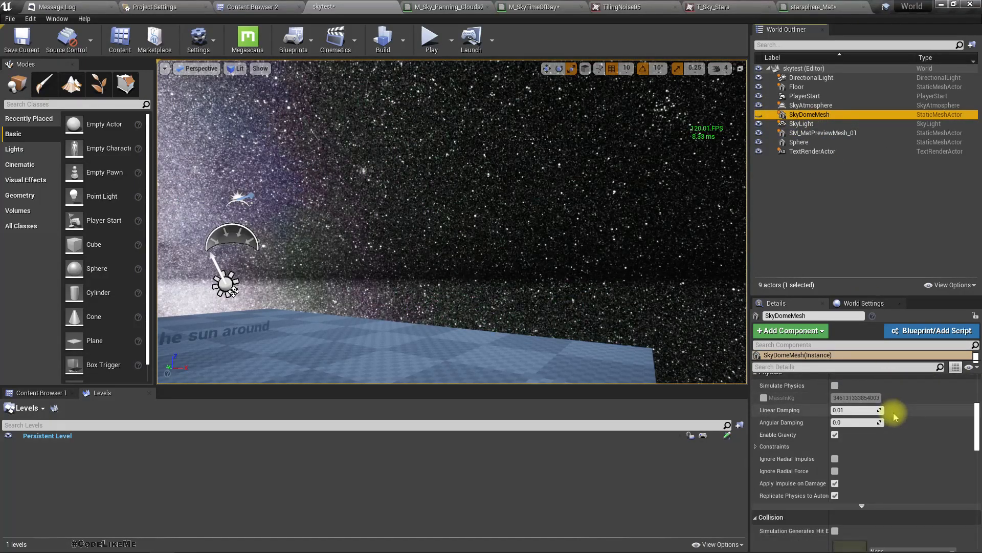
scroll(895, 417, "down", 6)
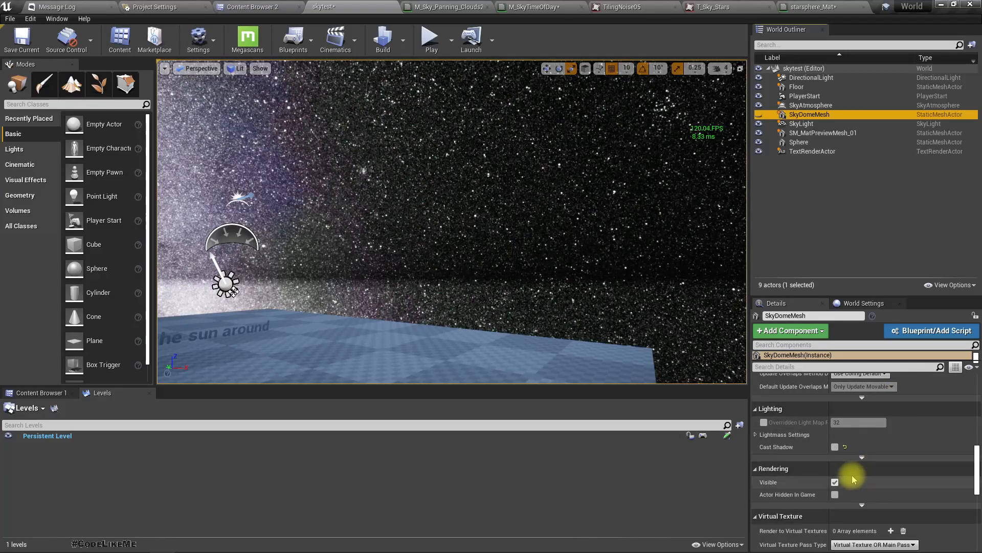
Inspect the star sphere from several directions in the full-screen level view, including the Milky Way band
right_click_drag(471, 249, 508, 246)
key("F11")
key("F11")
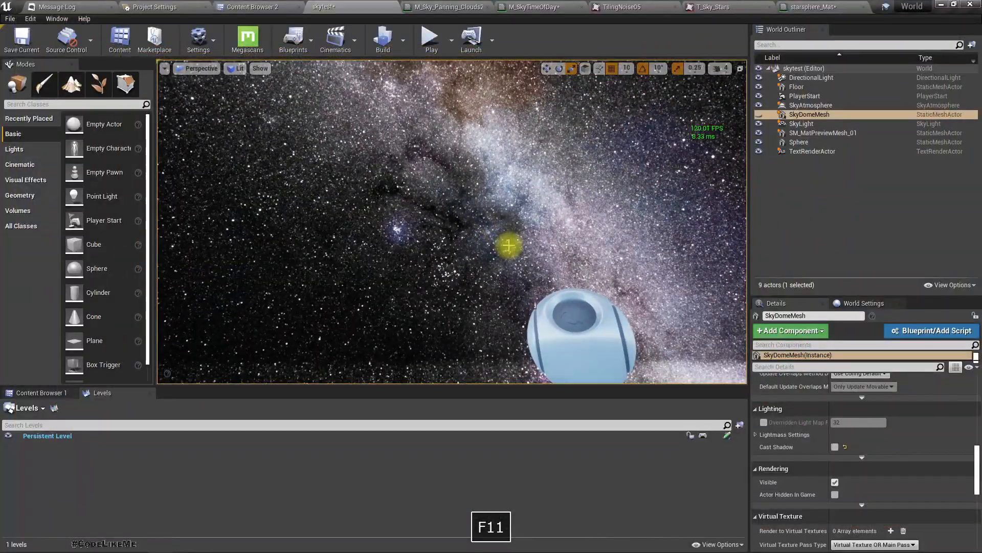
key("F11")
right_click_drag(500, 237, 549, 228)
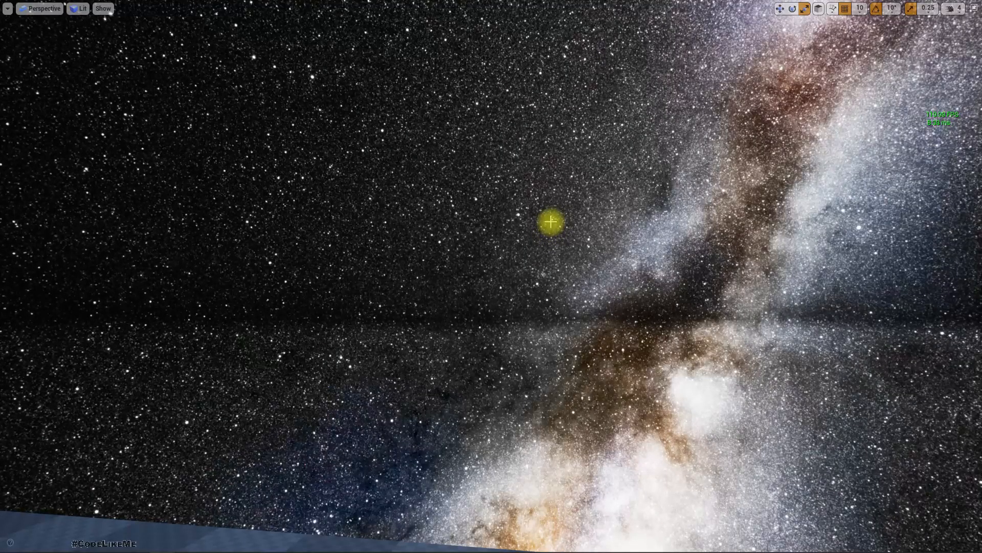
right_click_drag(625, 263, 66, 430)
key("F11")
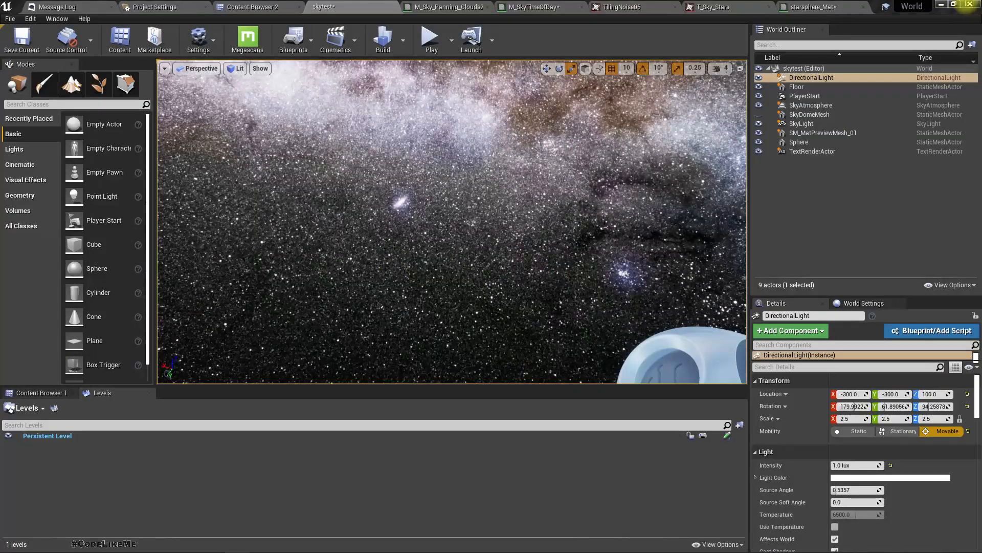
Look over the T_Sky_Stars and TilingNoise05 textures, and return to the skytest level
left_click(734, 5)
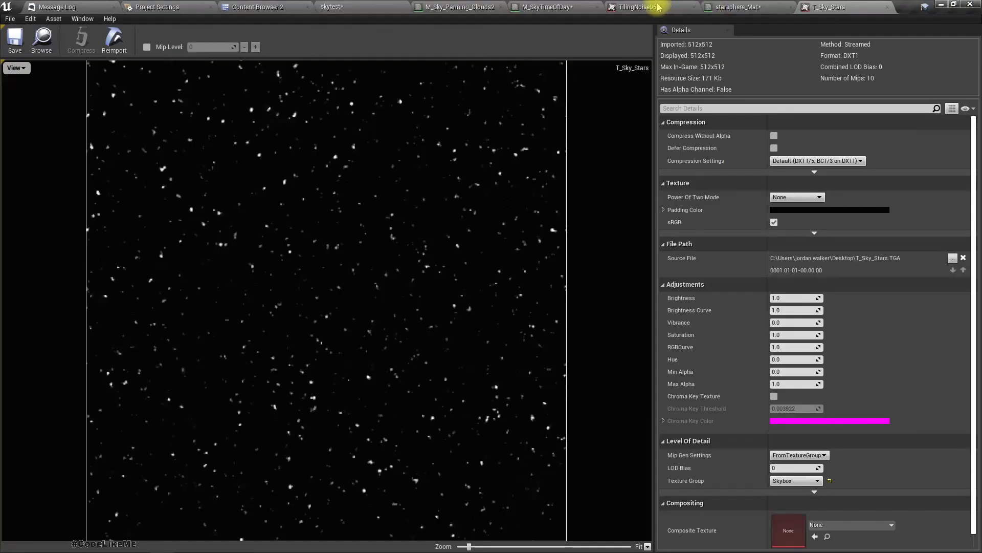
left_click(628, 6)
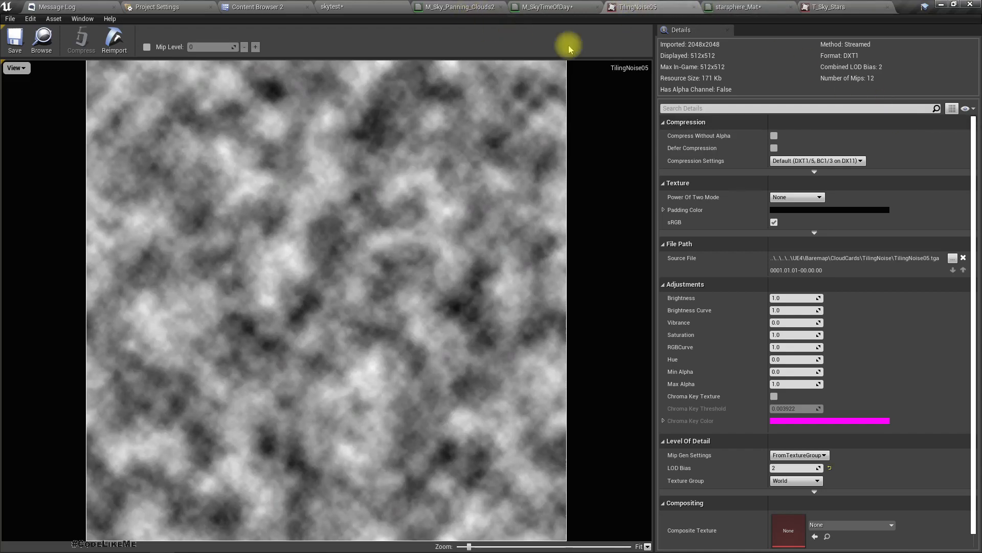
left_click(835, 6)
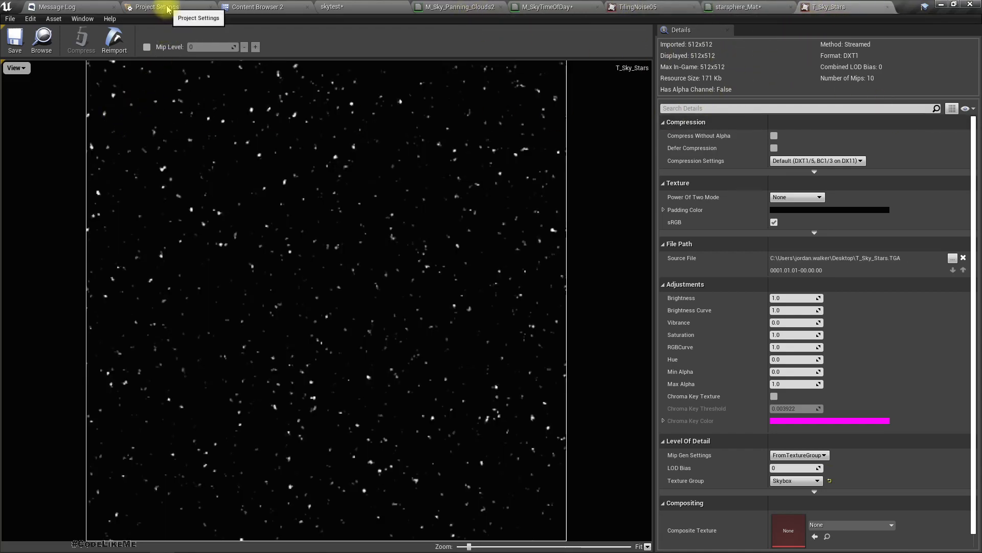
left_click(347, 5)
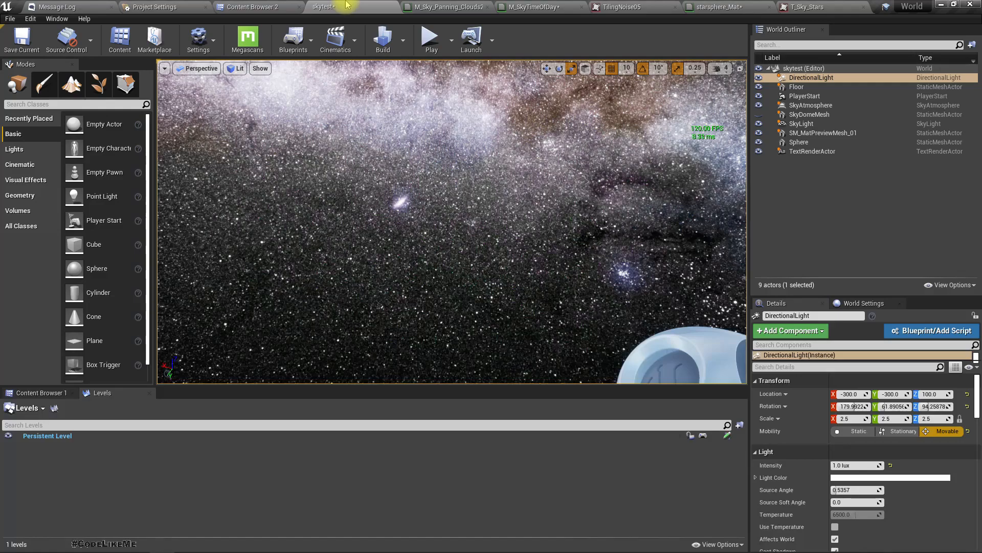
In starsphere_Mat, insert a Multiply node between the Texture Sample's RGB output and Emissive Color
left_click(722, 7)
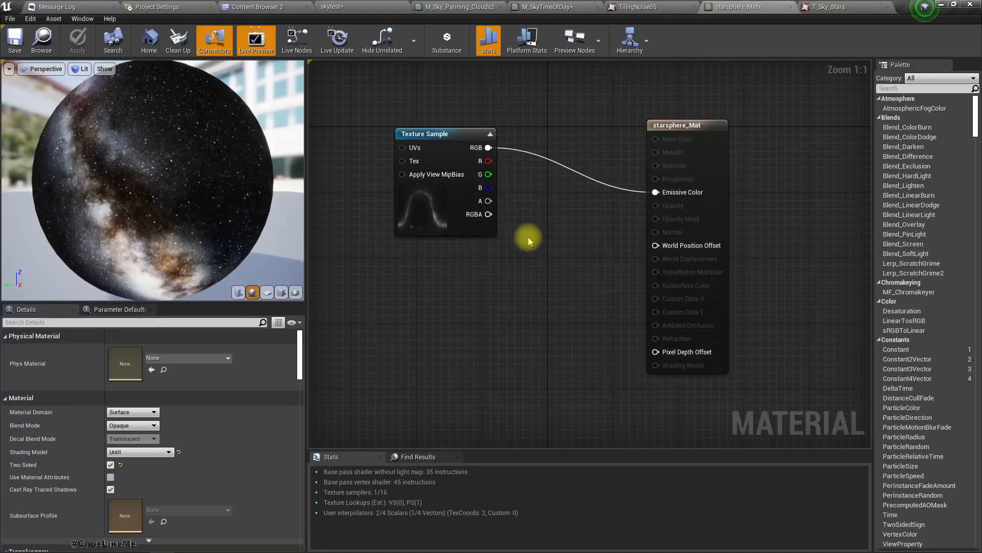
left_click_drag(489, 148, 563, 203)
type("*")
key("Return")
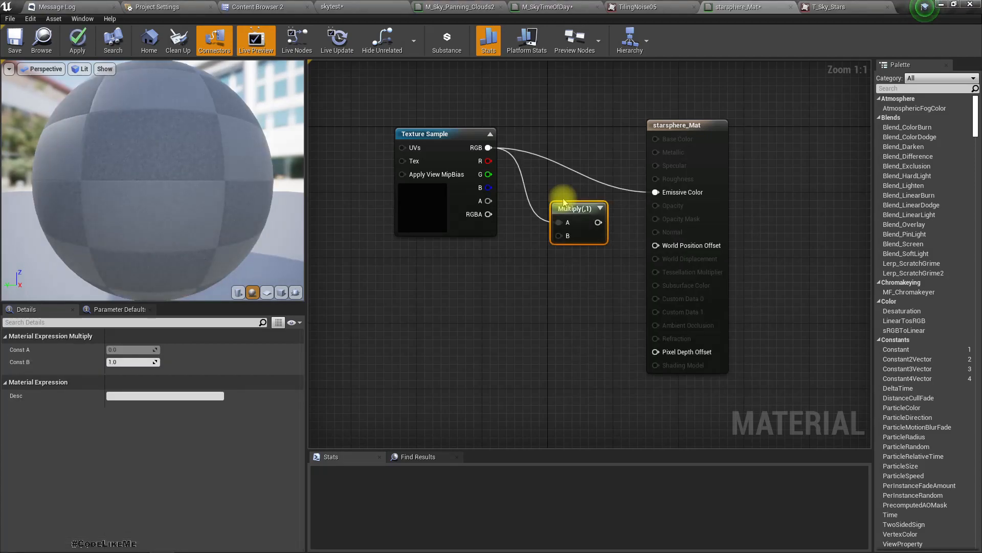
left_click_drag(598, 223, 658, 192)
Promote the Multiply node's B input to a parameter named "color multiplier" and place it below the Texture Sample
right_click(560, 236)
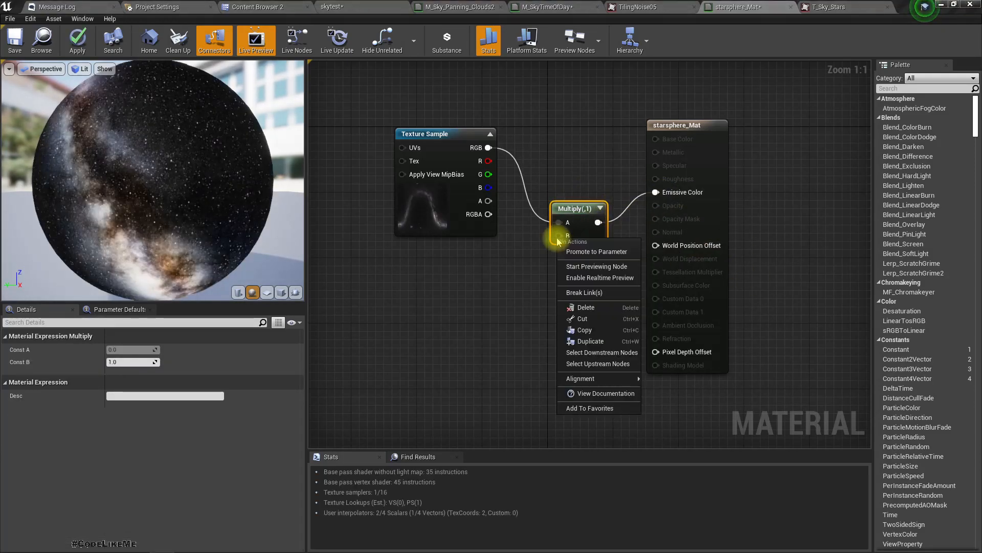
left_click(580, 250)
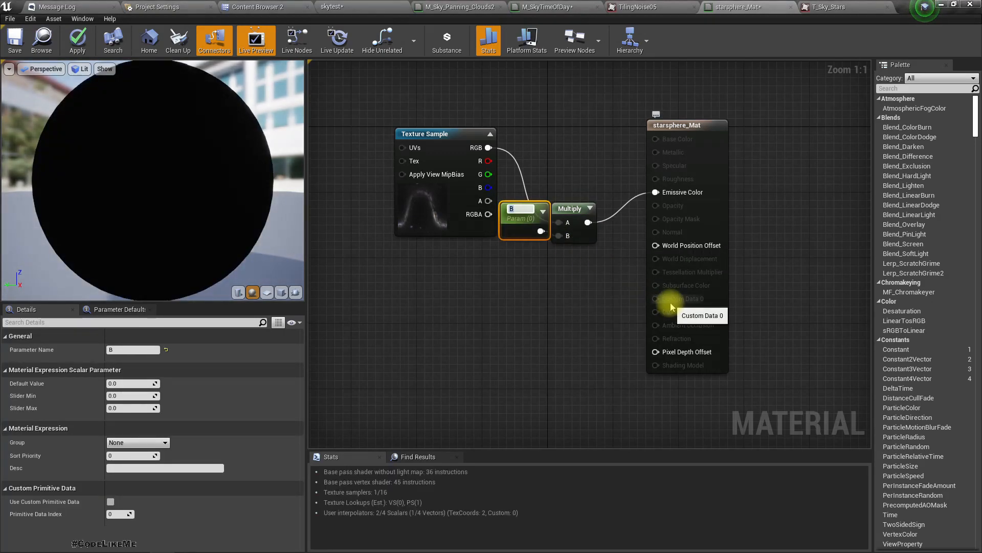
type("color ")
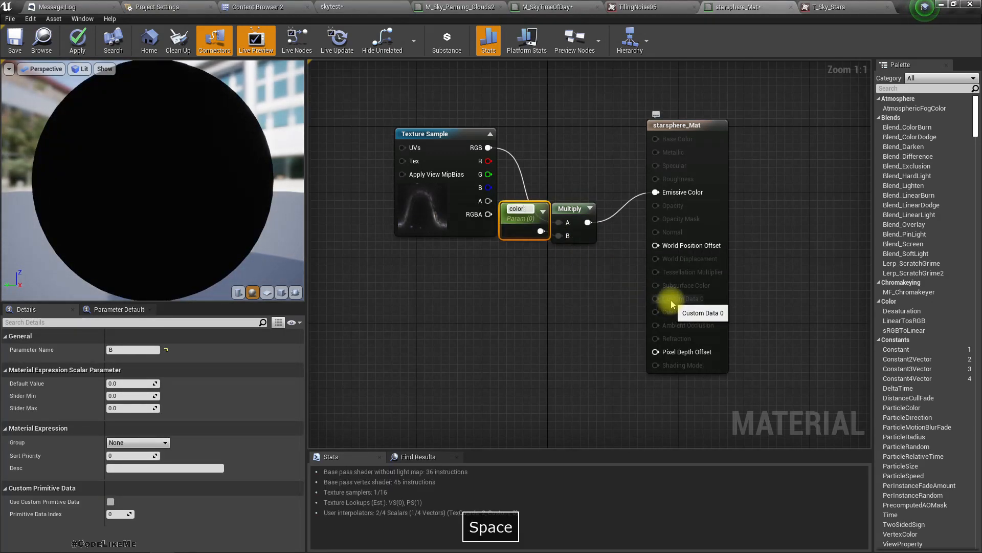
type("multiplier")
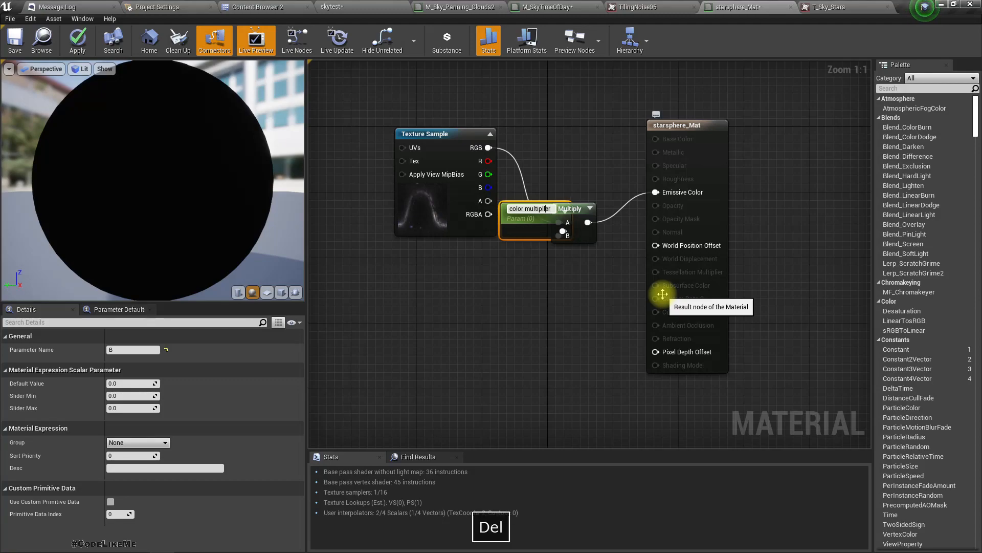
key("Return")
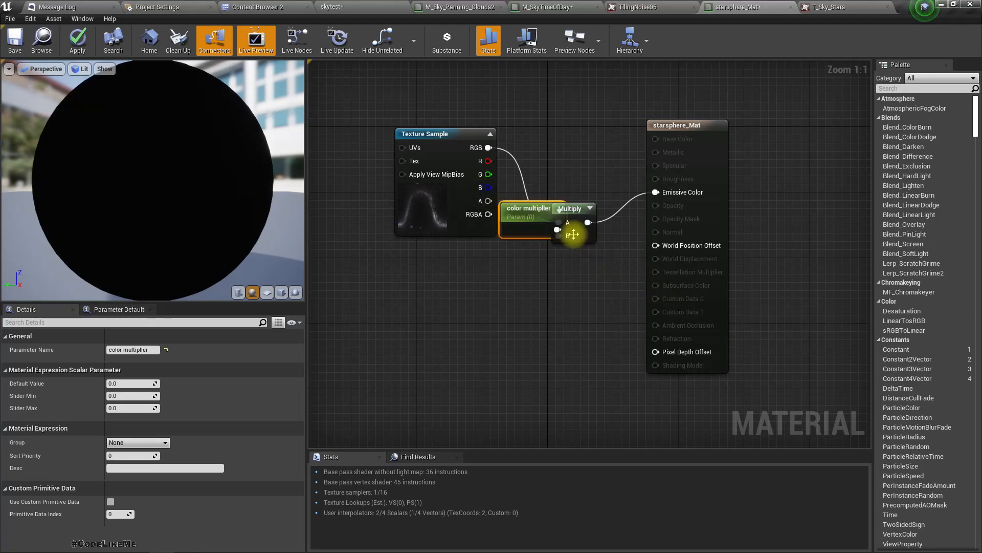
left_click_drag(572, 234, 476, 327)
left_click(153, 350)
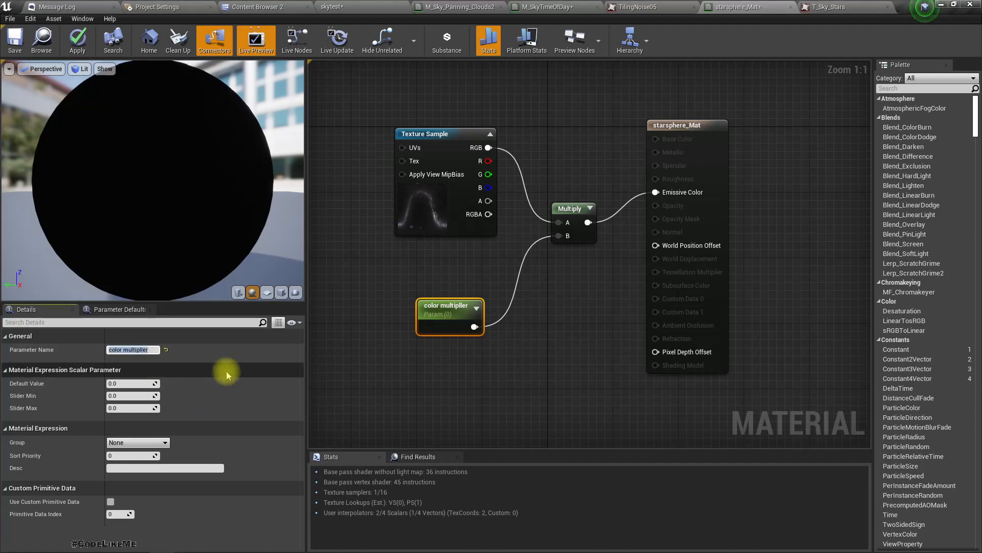
key("Right")
key("Right")
key("Right")
key("Right")
key("Right")
key("Right")
key("Right")
key("Return")
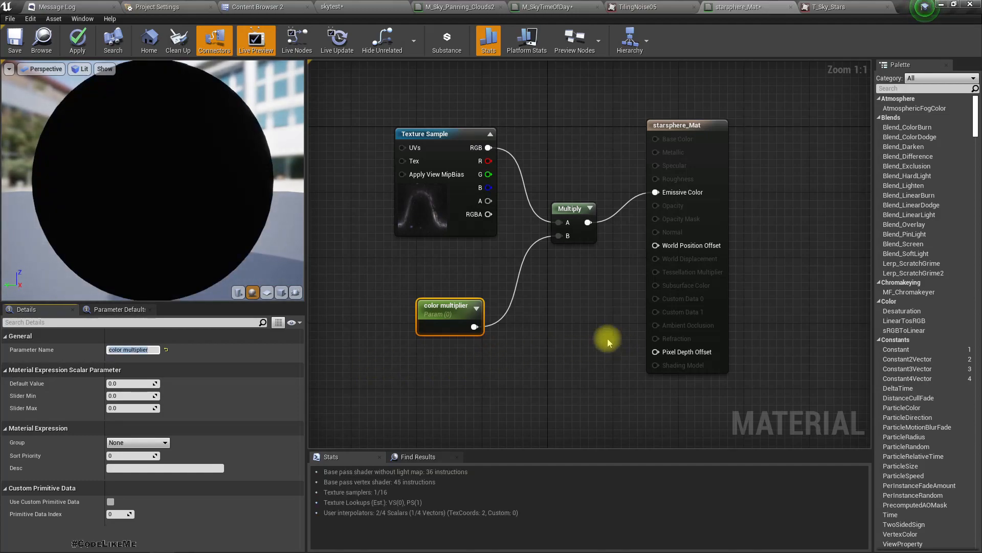
Set the color multiplier parameter's default value to 0.2 and apply the material
left_click(110, 383)
type(".2")
key("Return")
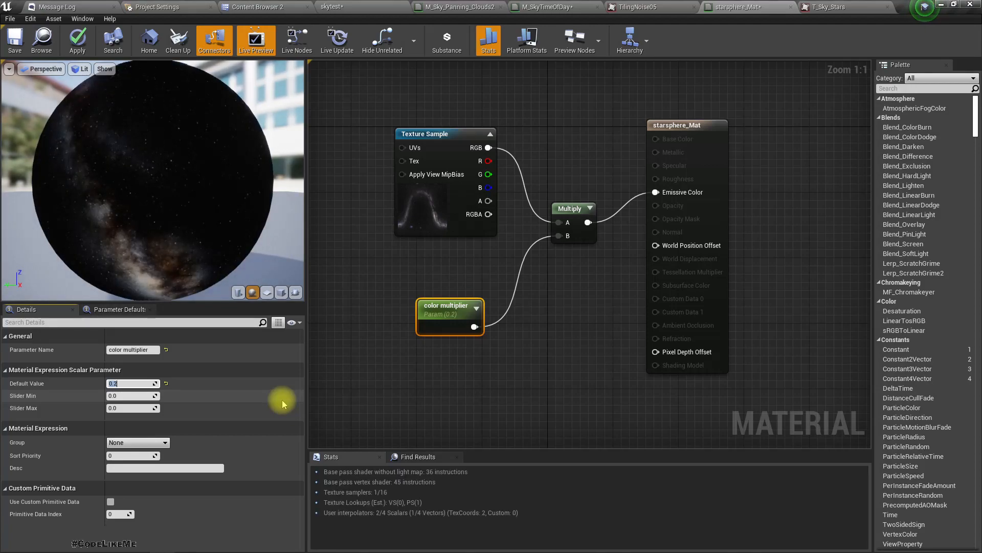
left_click(76, 43)
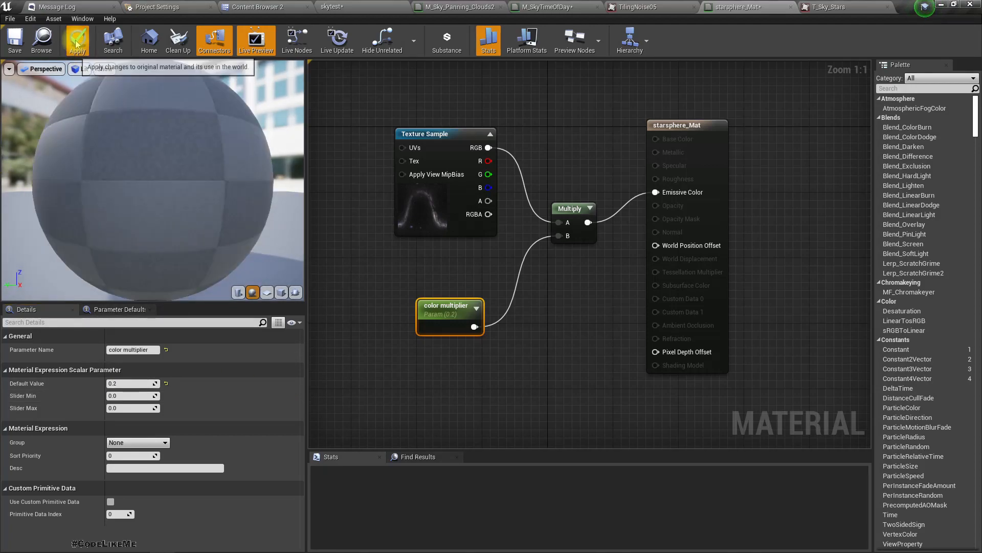
Check the dimmed star sphere in the skytest level with the viewport at full screen
left_click(373, 6)
right_click_drag(538, 294, 537, 294)
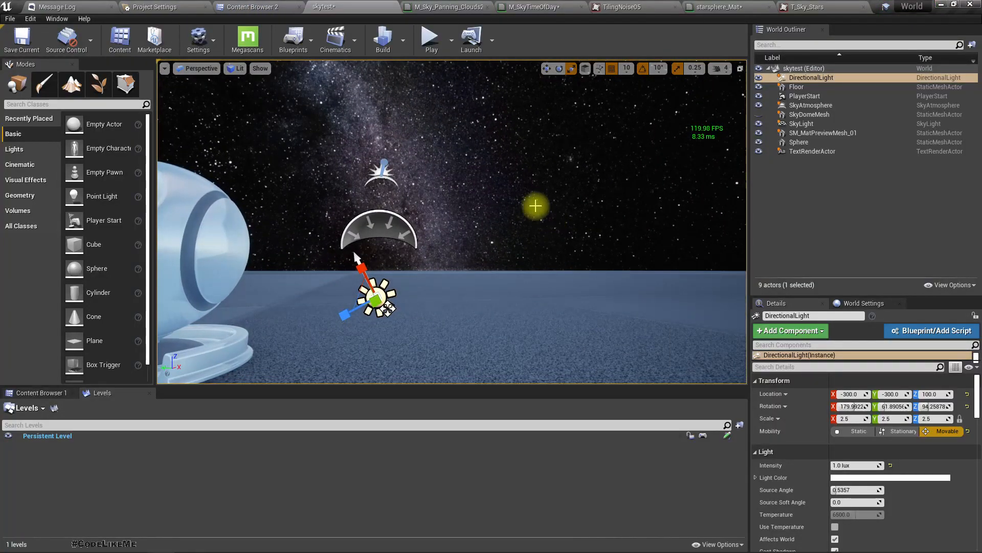
key("F11")
right_click_drag(535, 205, 535, 204)
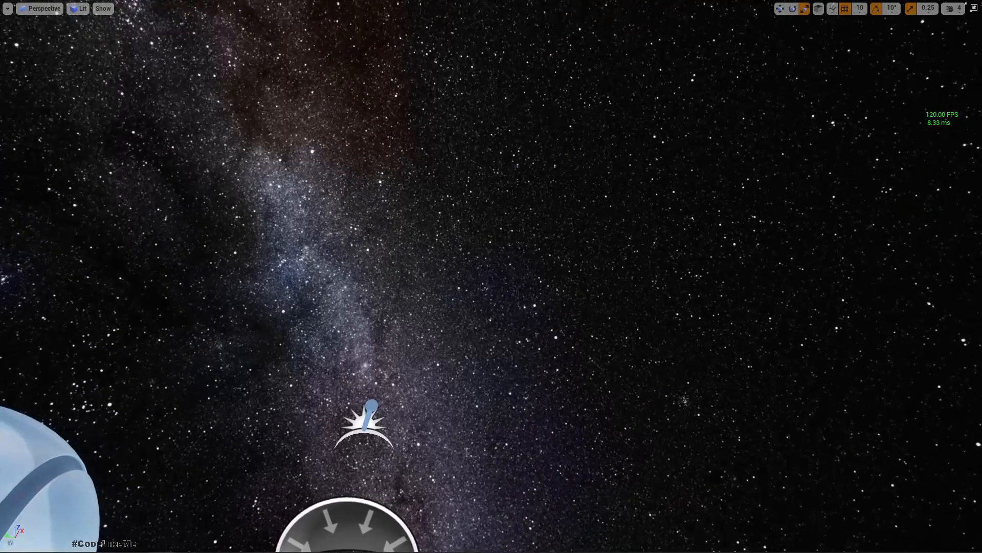
key("F11")
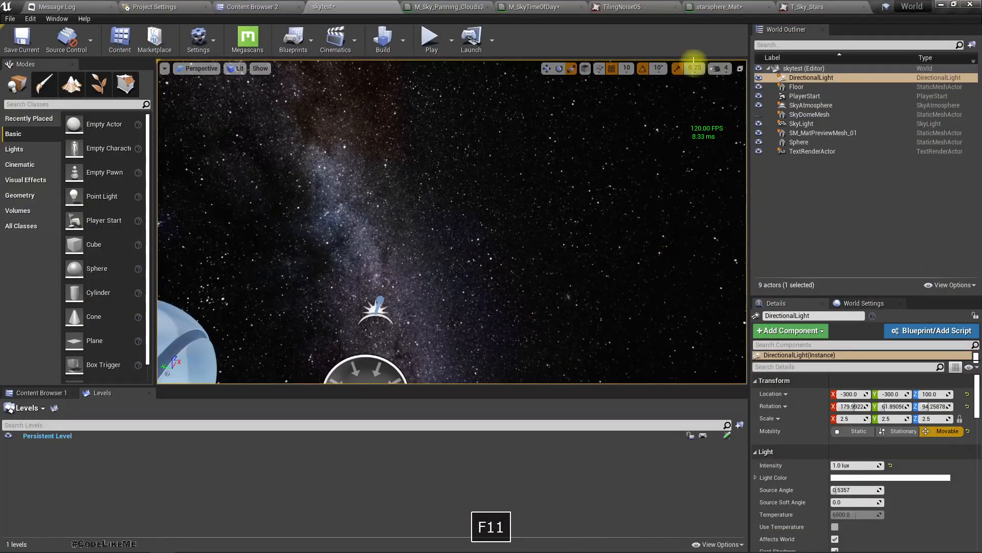
Set the color multiplier's default value to 0.05, apply starsphere_Mat, and return to the skytest level
left_click(719, 7)
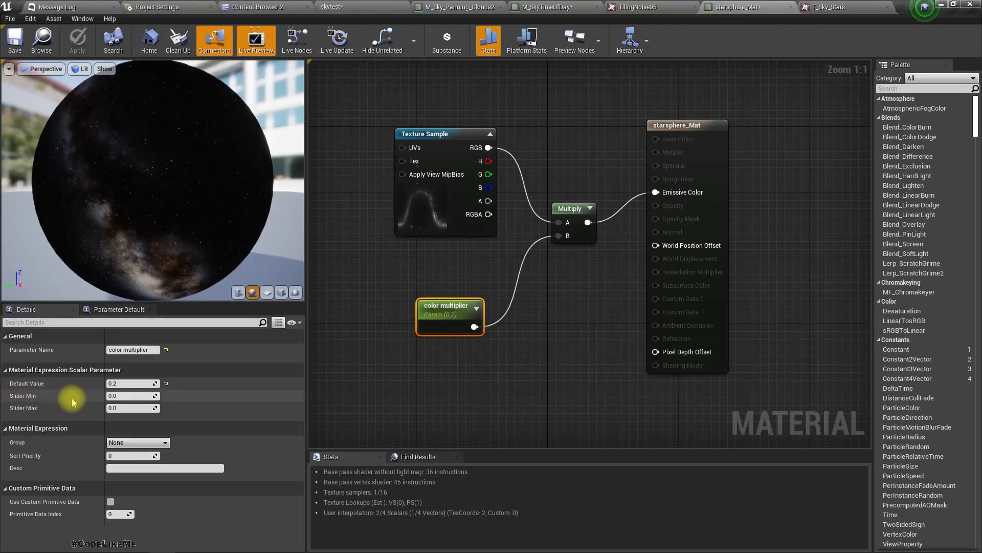
key("BackSpace")
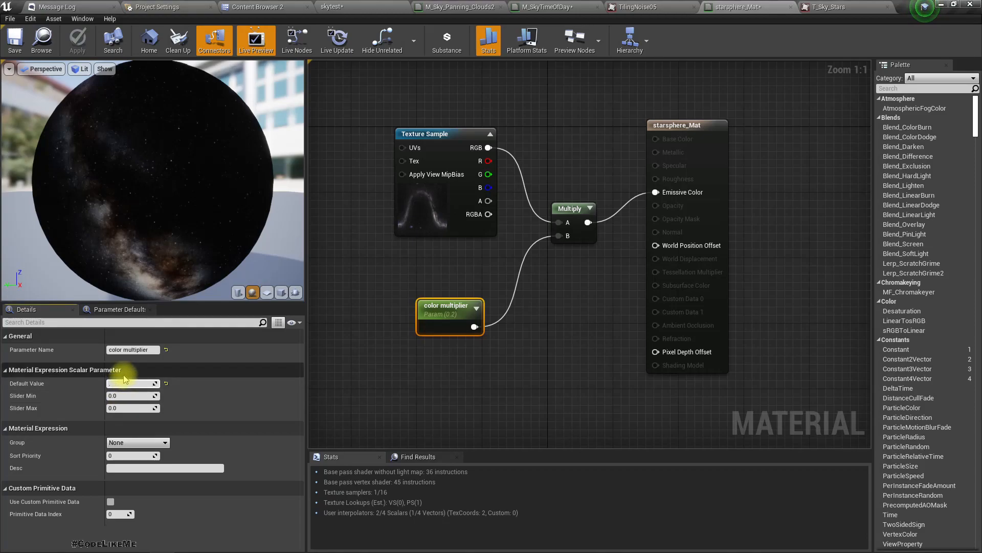
key("Return")
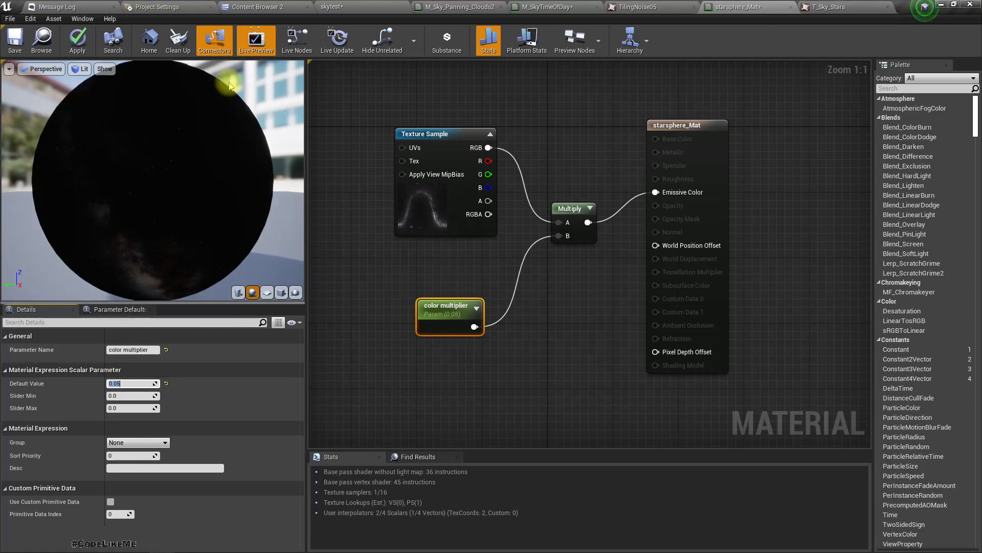
left_click(340, 6)
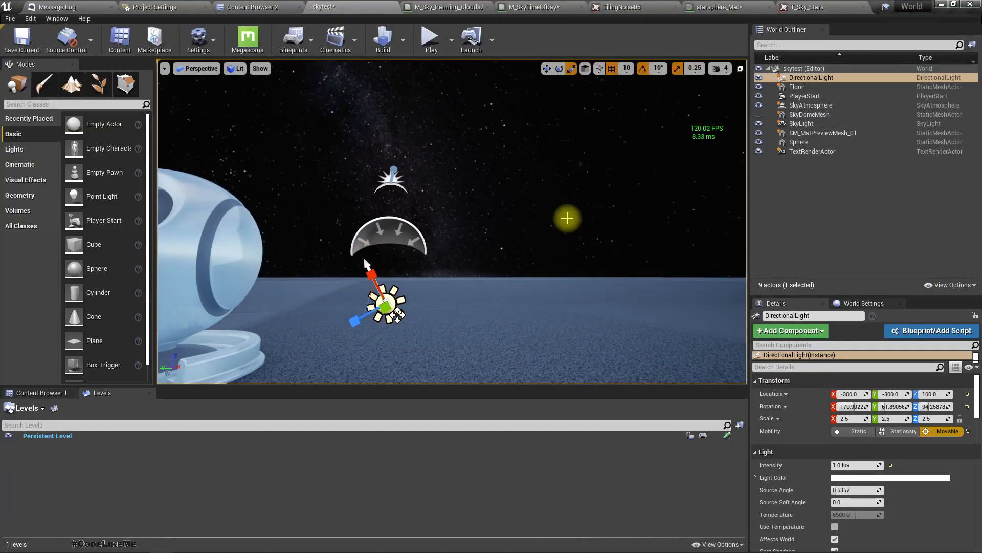
Look over the dimmed Milky Way and horizon in the full-screen viewport and restore the editor layout
key("F11")
right_click_drag(491, 277, 484, 161)
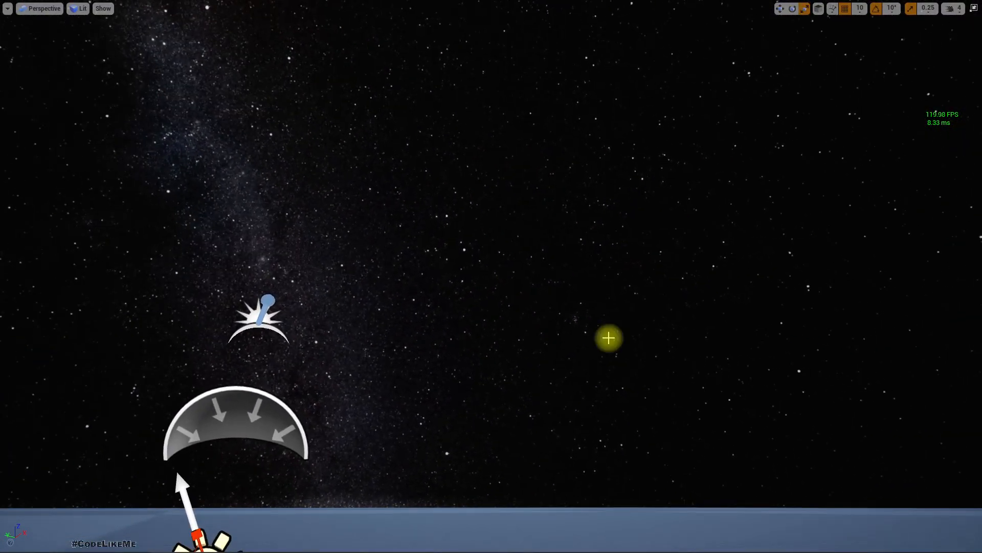
key("F11")
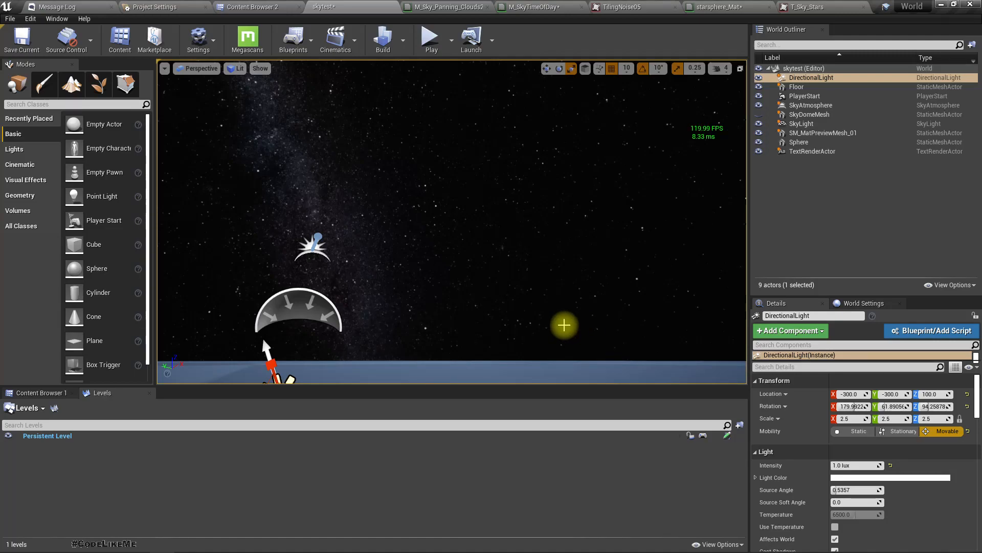
Set the color multiplier's default value to 0.01 in starsphere_Mat, apply the material, and return to the skytest level
left_click(719, 7)
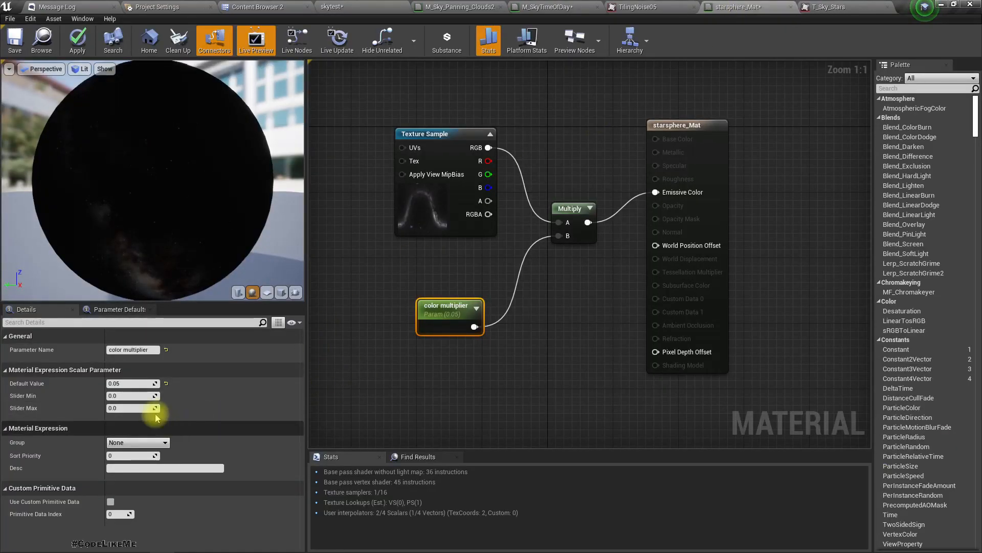
key("Right")
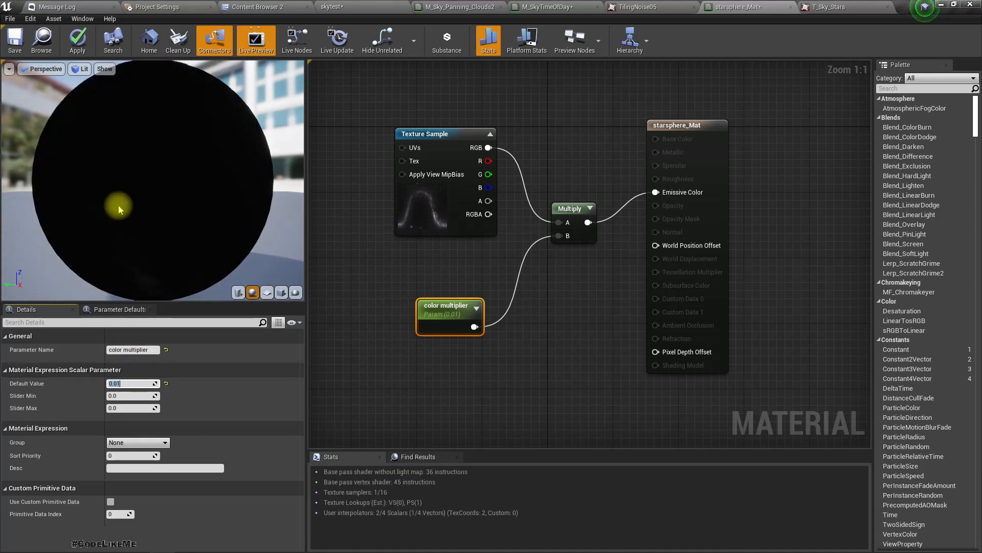
left_click(383, 5)
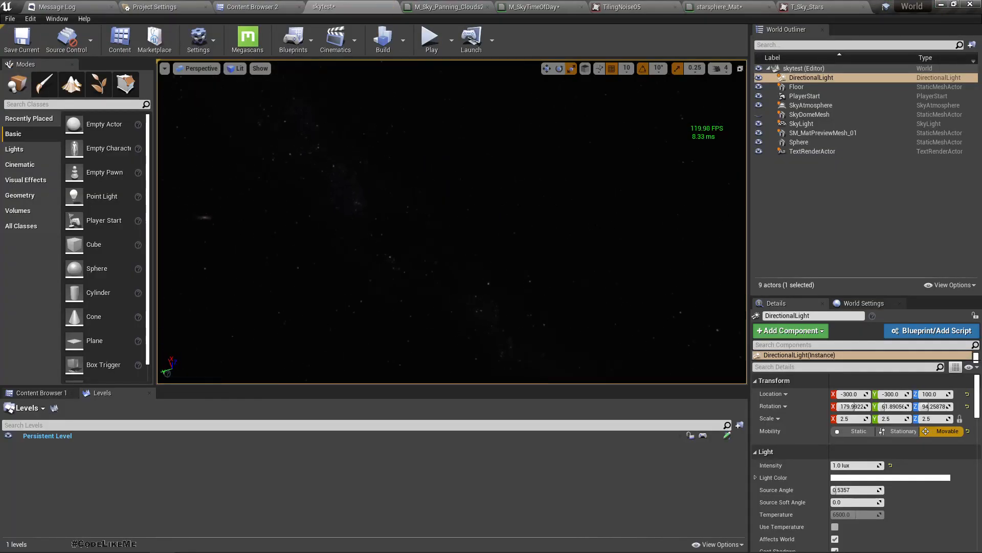
Inspect the darker star field and the floor from several angles in the full-screen level viewport
right_click_drag(450, 220, 496, 266)
key("F11")
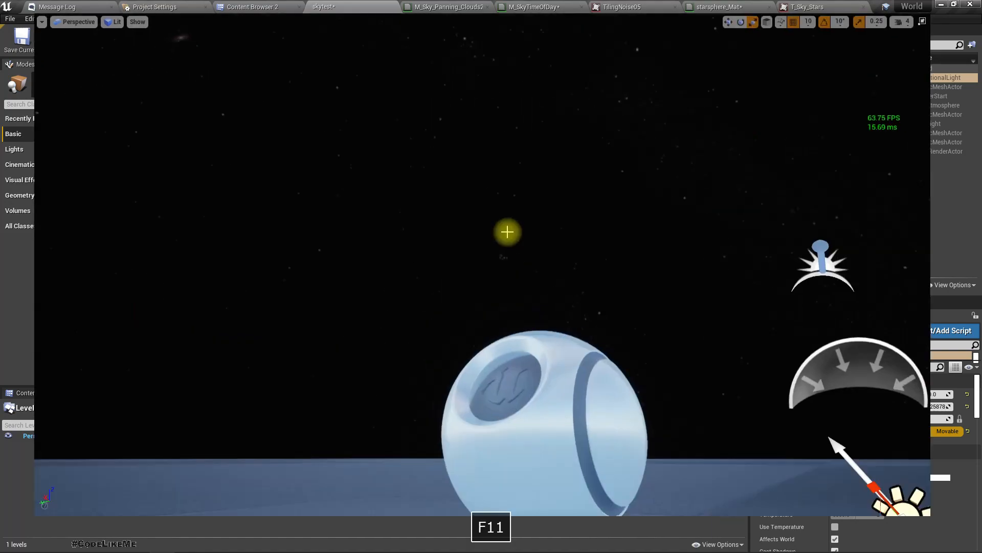
right_click_drag(497, 228, 509, 507)
left_click(479, 430)
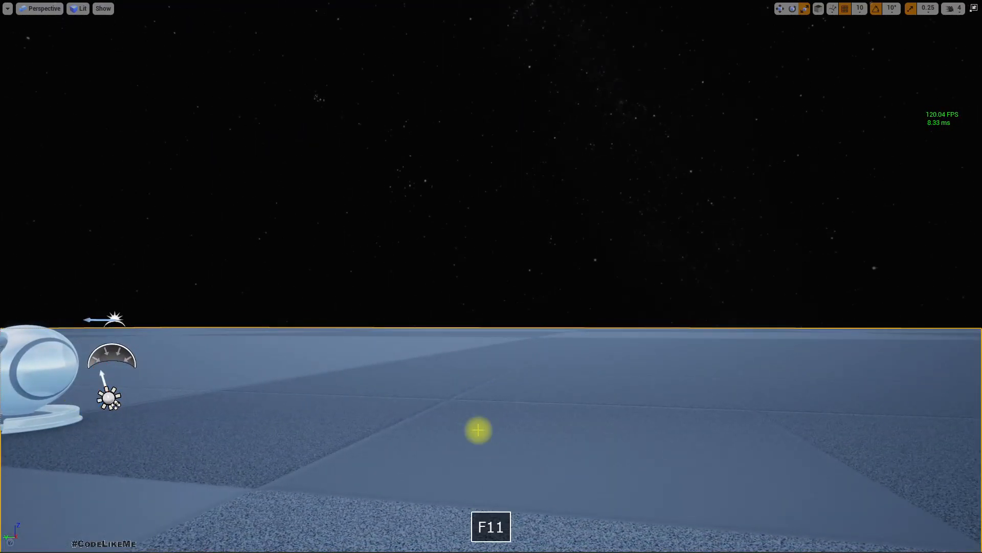
key("F11")
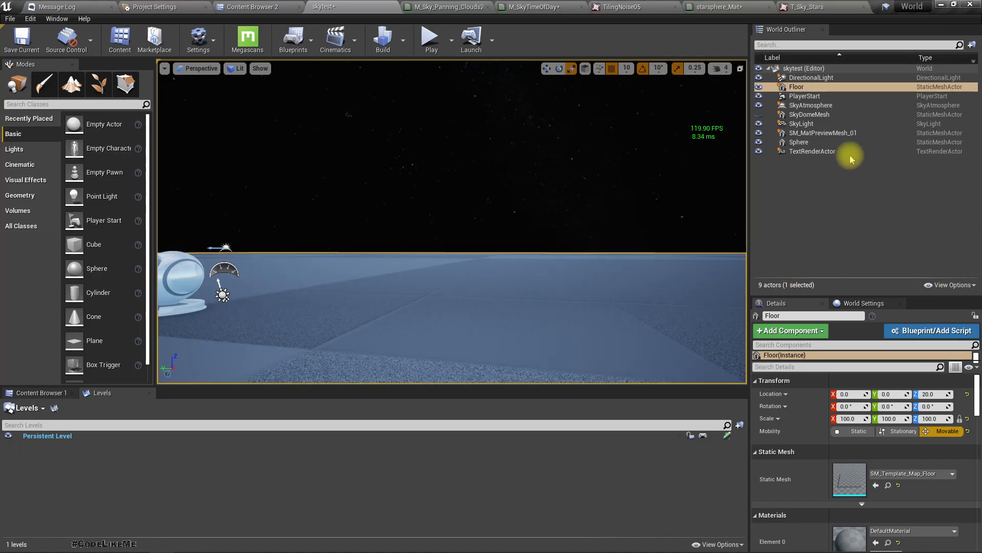
Set the SkyLight's intensity scale to 0 and reset it to the default value
left_click(802, 123)
left_click(759, 127)
scroll(939, 517, "down", 3)
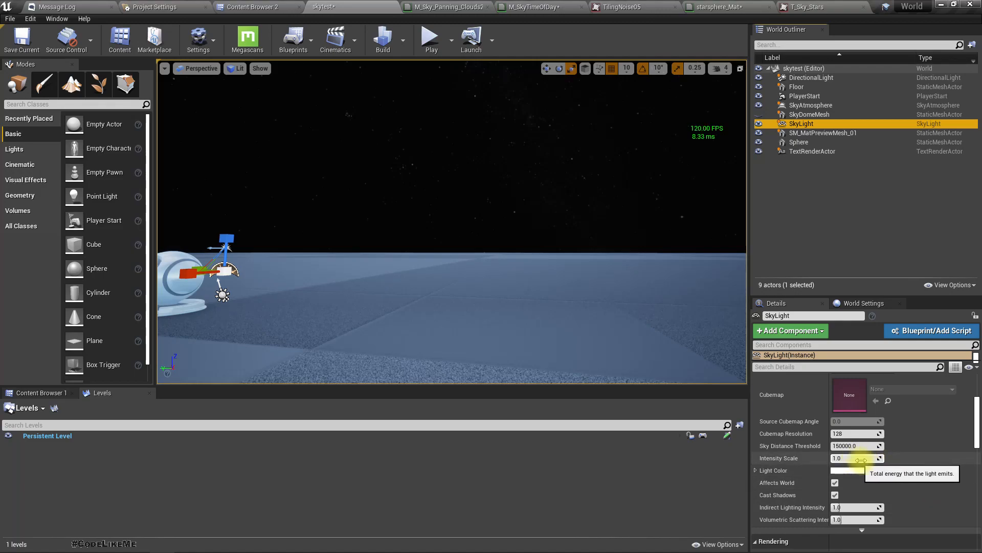
scroll(860, 461, "up", 3)
scroll(861, 465, "down", 2)
scroll(862, 468, "up", 2)
scroll(865, 477, "down", 2)
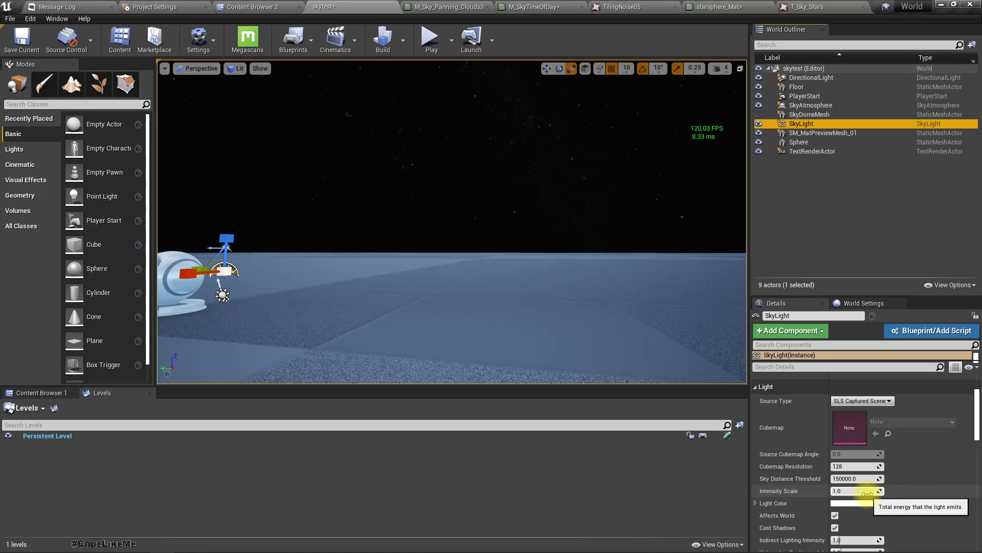
scroll(870, 483, "down", 3)
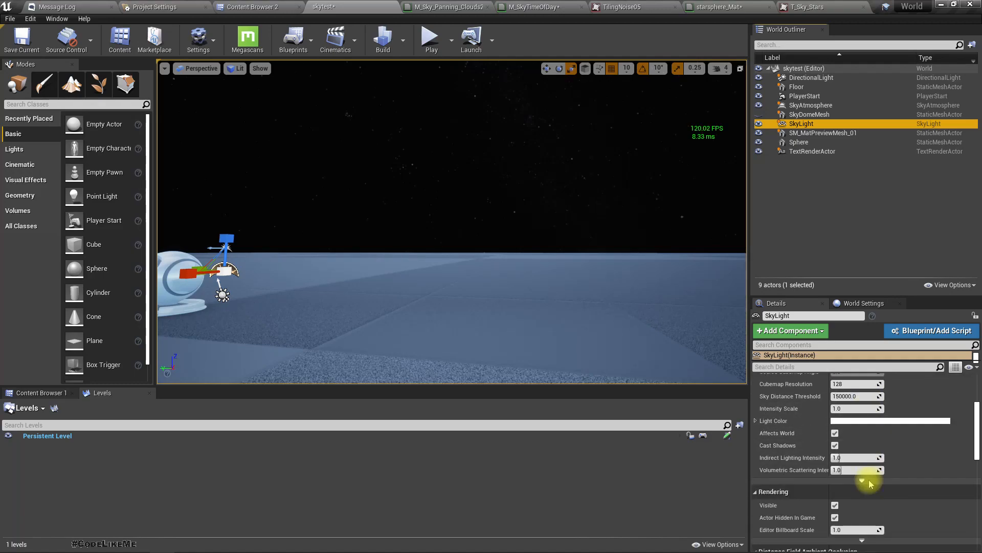
scroll(867, 492, "down", 3)
scroll(866, 493, "up", 4)
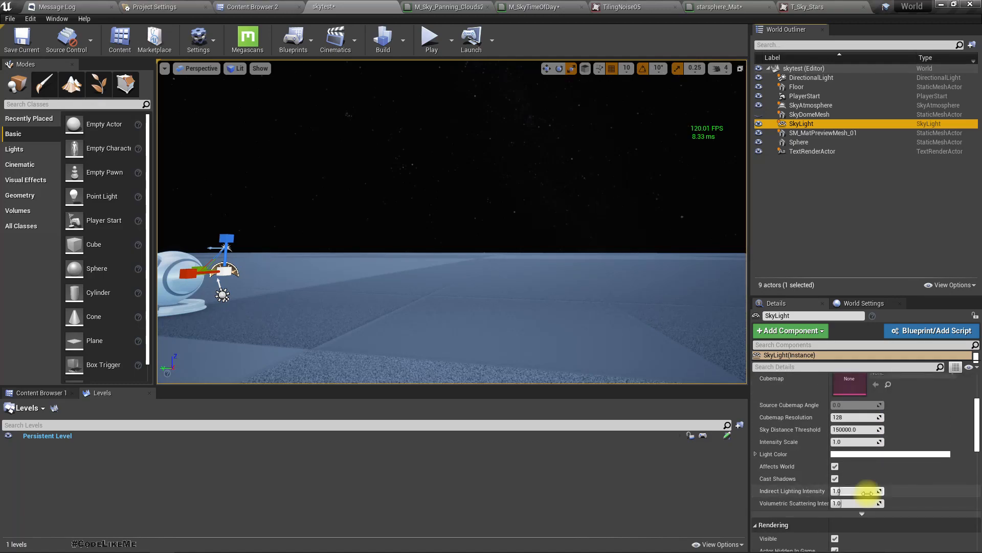
scroll(862, 470, "up", 4)
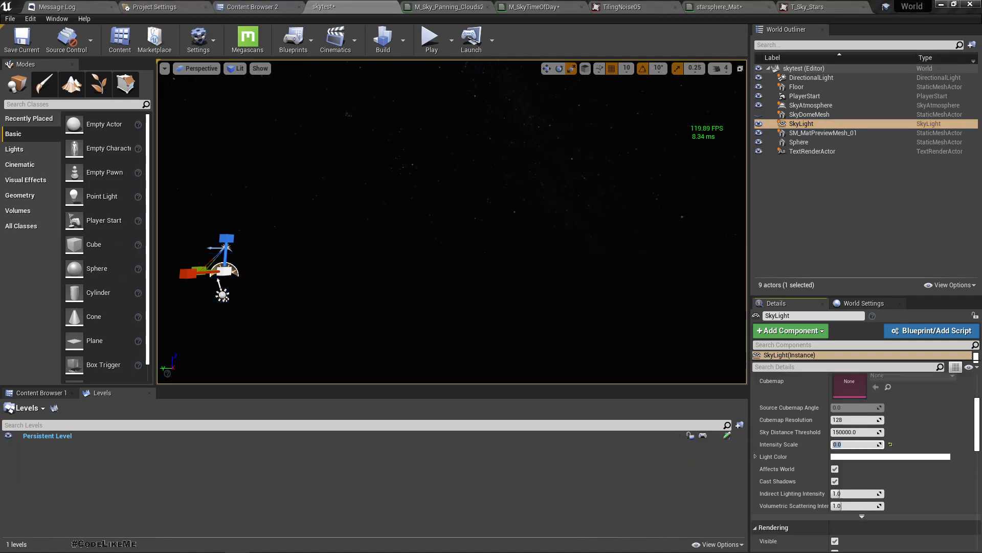
left_click(893, 445)
Examine the SkyLight's scene recapture option and its light intensity settings
scroll(893, 460, "down", 10)
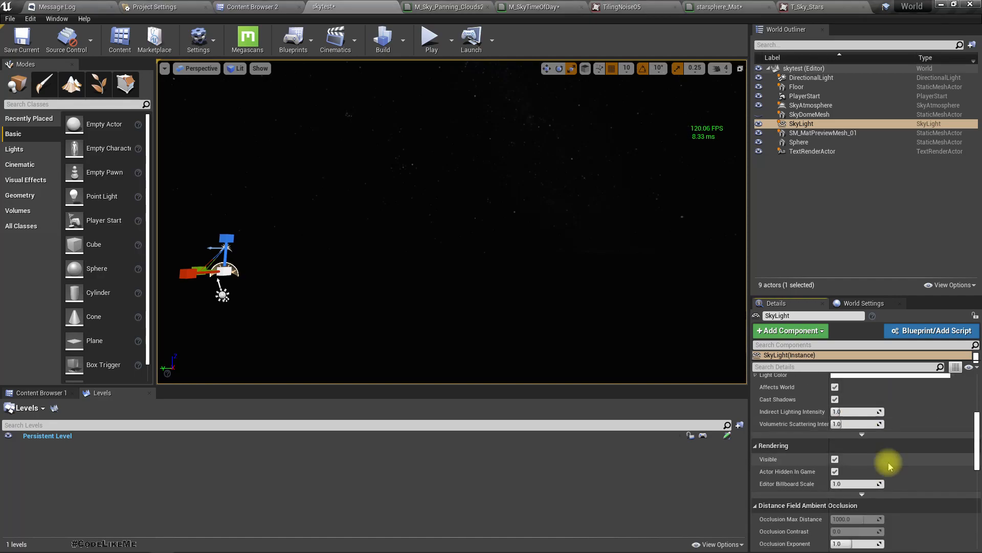
scroll(891, 468, "up", 1)
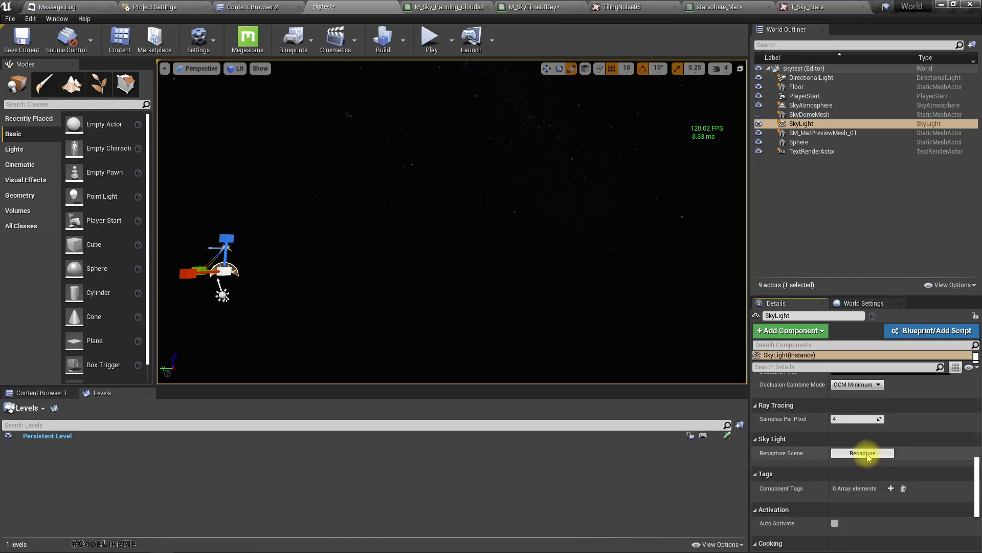
scroll(890, 450, "up", 12)
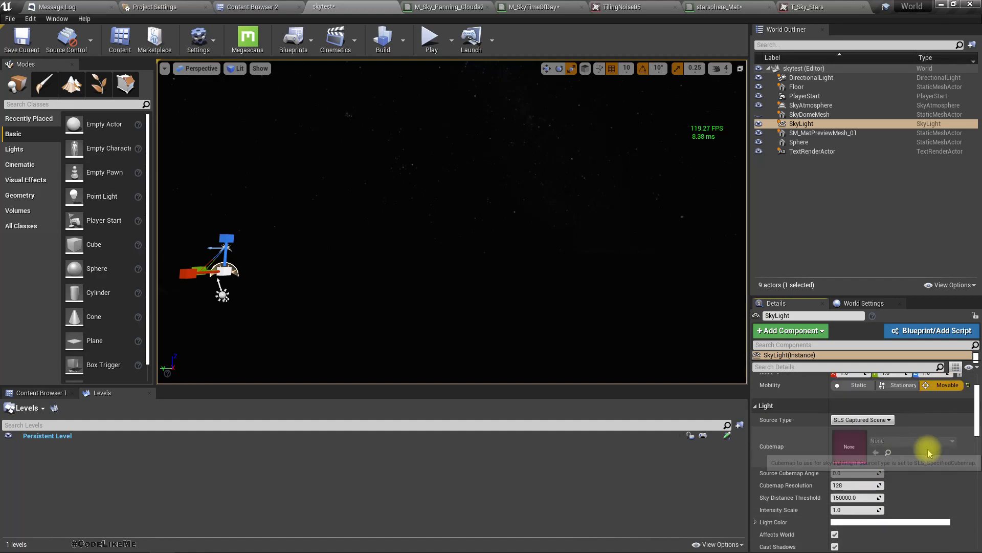
scroll(929, 453, "down", 2)
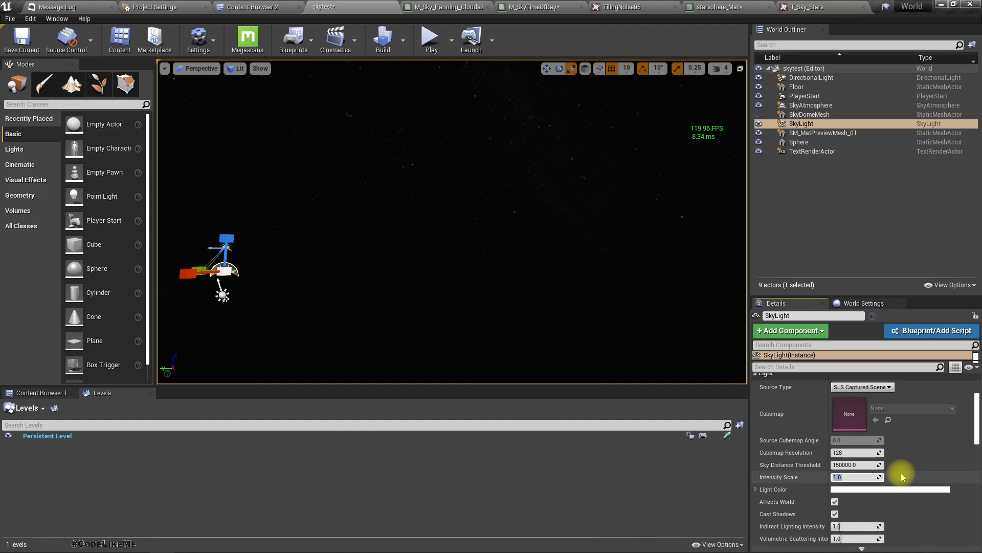
scroll(902, 475, "down", 10)
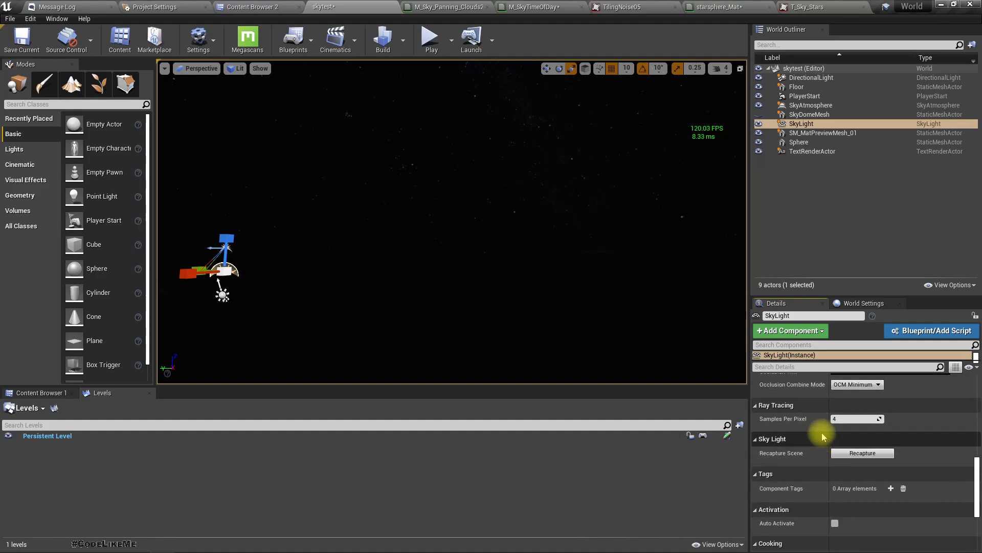
scroll(864, 458, "up", 12)
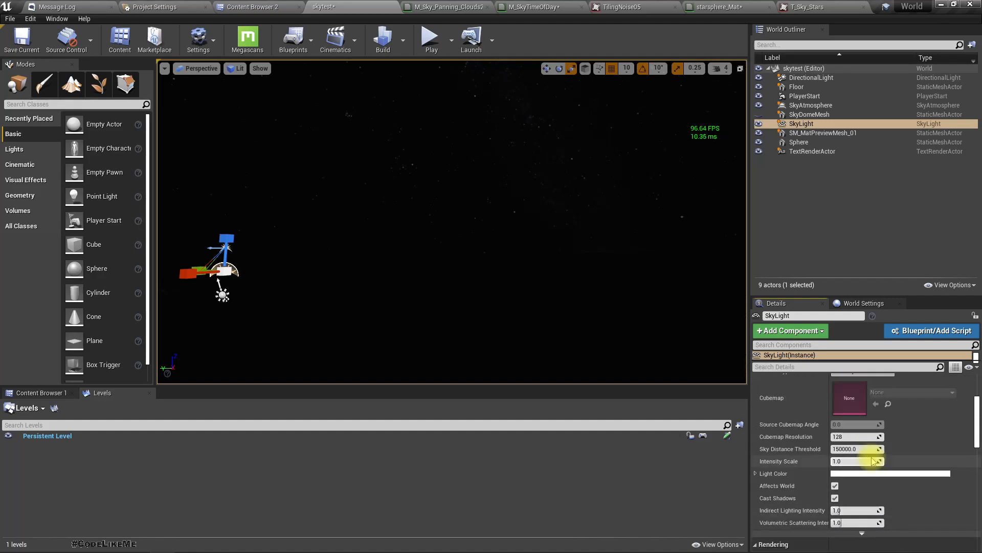
Switch the SkyLight's source type to SLS Specified Cubemap and assign DefaultCubemap as its cubemap
mouse_move(570, 306)
right_mouse_down()
mouse_move(493, 294)
mouse_move(518, 295)
mouse_move(484, 277)
mouse_move(565, 305)
right_mouse_up()
key("w")
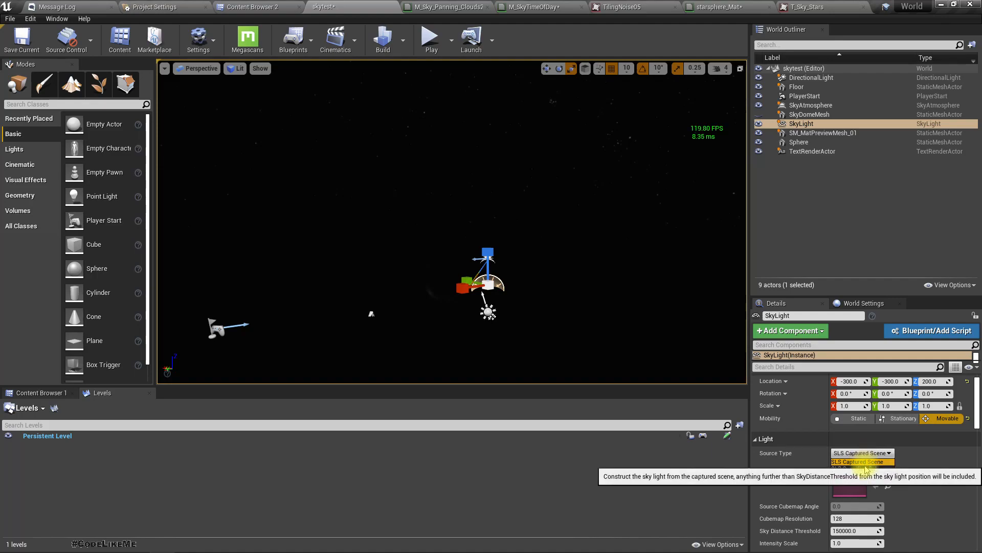
left_click(863, 468)
left_click(889, 476)
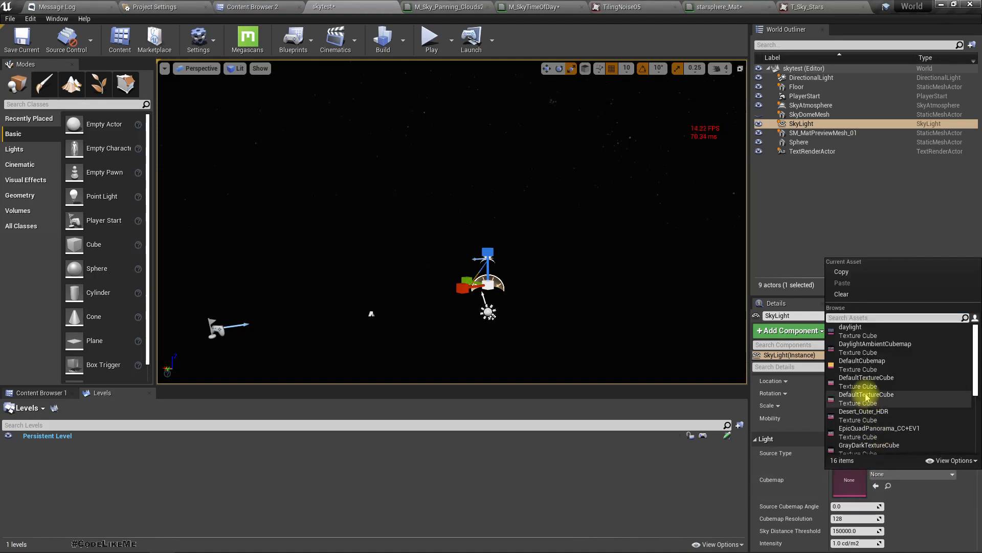
left_click(860, 363)
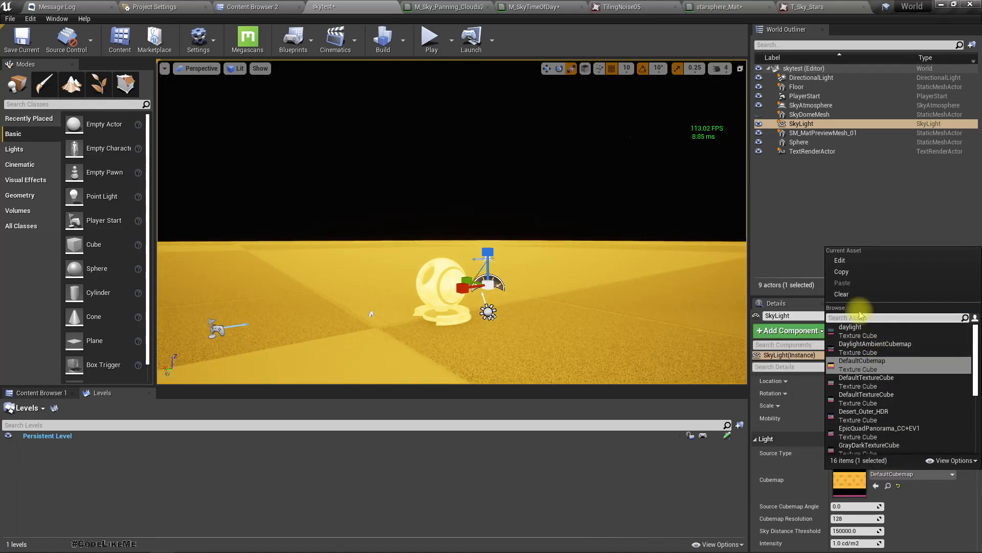
Search the SkyLight's available cubemaps for "night" and set its source type back to SLS Captured Scene
type("n")
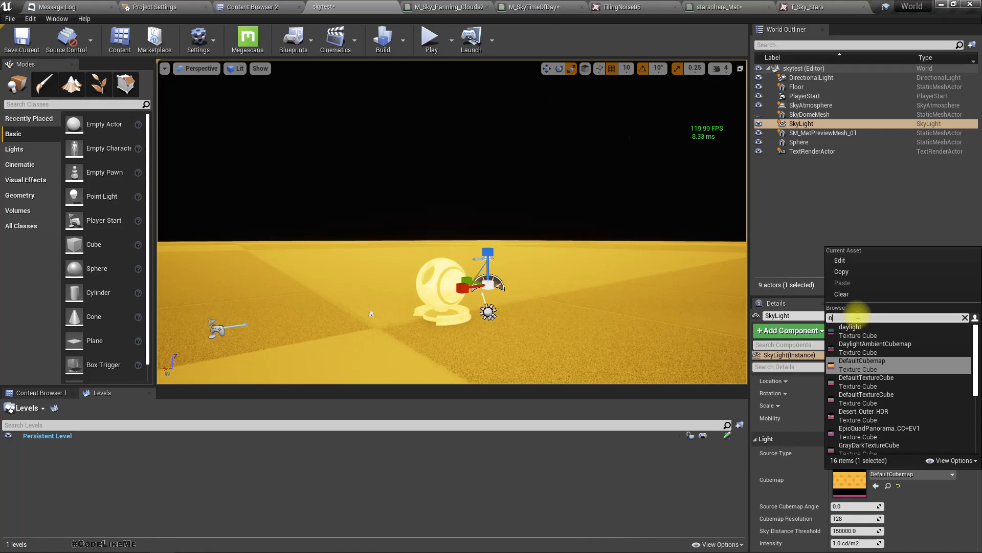
type("ight")
key("Escape")
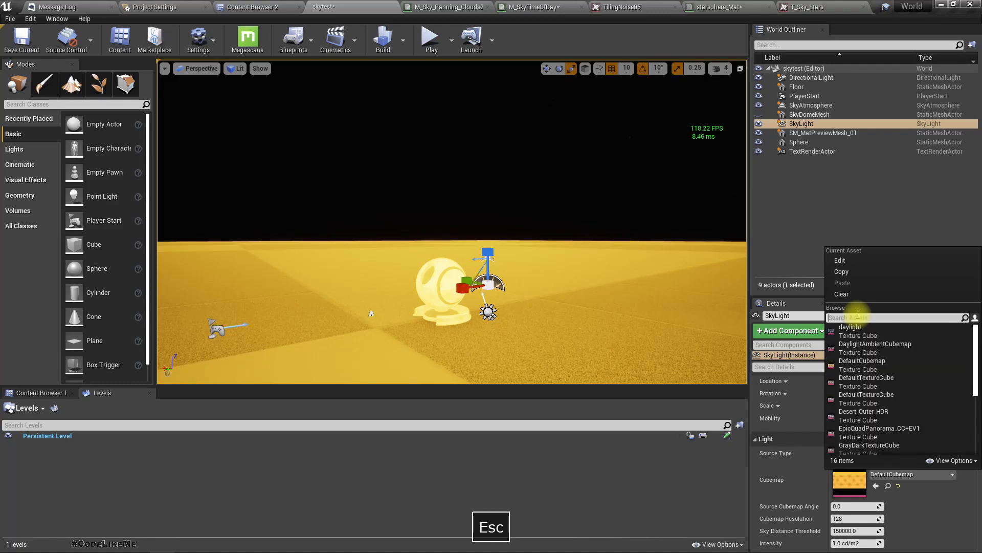
key("Escape")
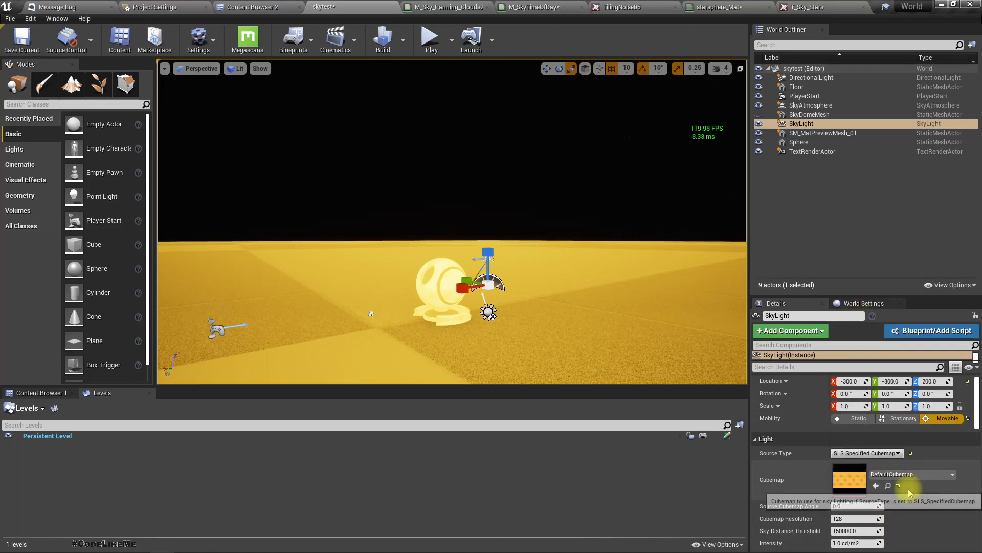
left_click(905, 453)
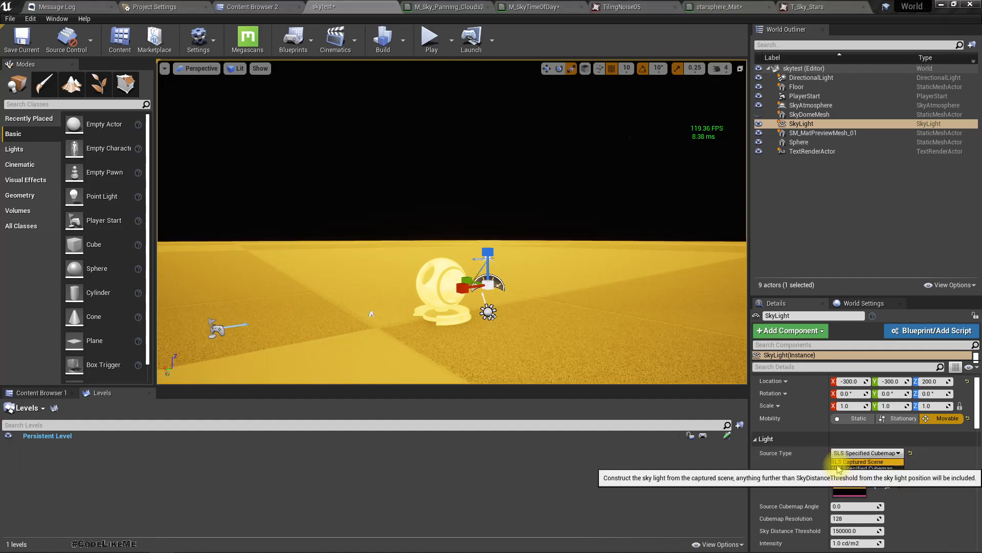
left_click(845, 461)
Place a Point Light above the floor near the preview mesh, at about X -700, Y -640, Z 200
mouse_move(506, 323)
right_mouse_down()
mouse_move(448, 277)
mouse_move(514, 256)
mouse_move(519, 327)
right_mouse_up()
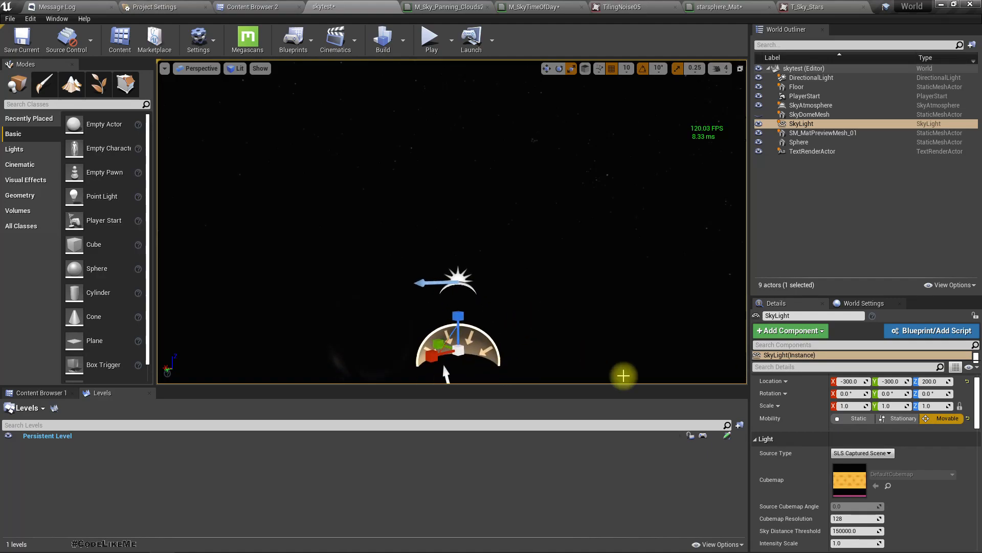
mouse_move(597, 330)
right_mouse_down()
mouse_move(588, 320)
mouse_move(600, 348)
mouse_move(590, 378)
mouse_move(576, 382)
mouse_move(586, 318)
mouse_move(604, 312)
right_mouse_up()
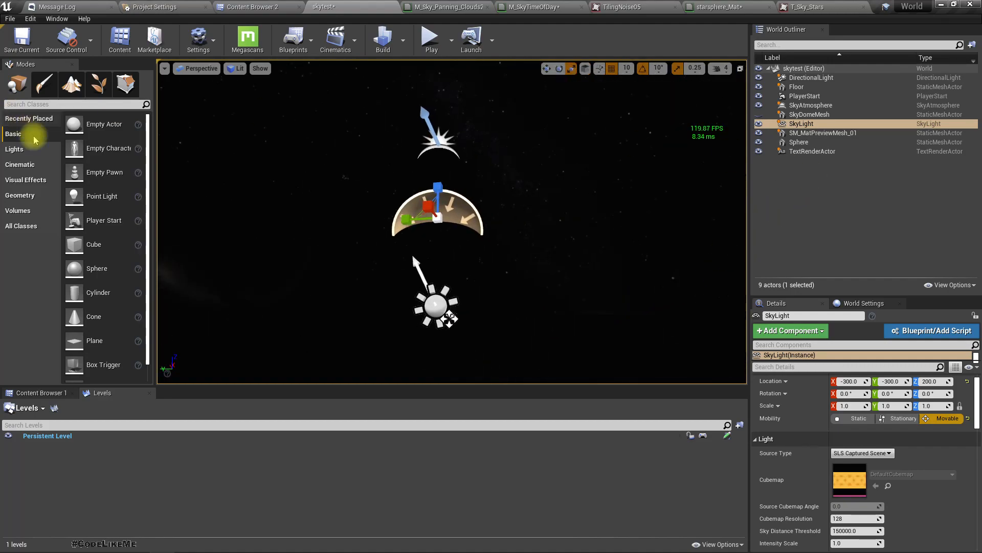
left_click_drag(106, 204, 632, 283)
right_click_drag(632, 283, 617, 283)
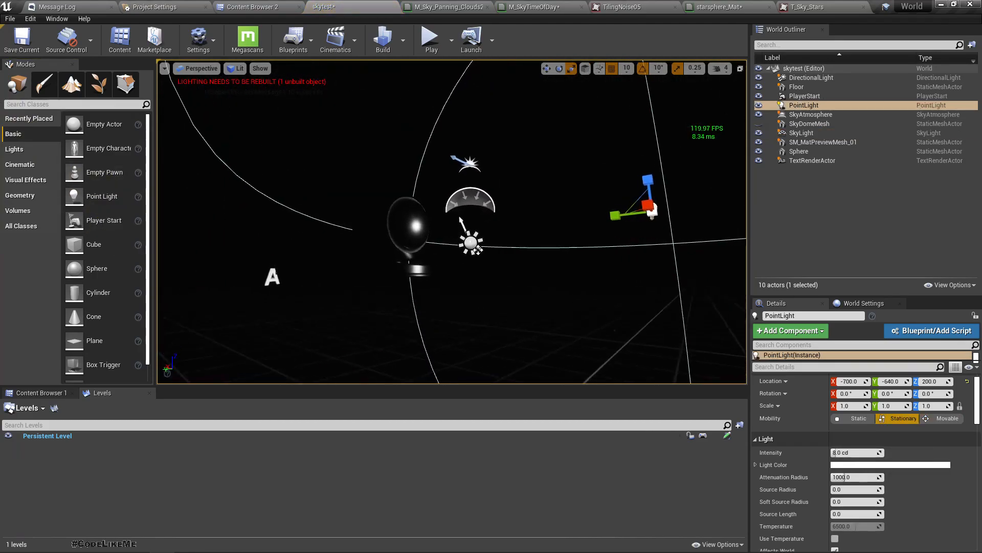
scroll(628, 288, "up", 3)
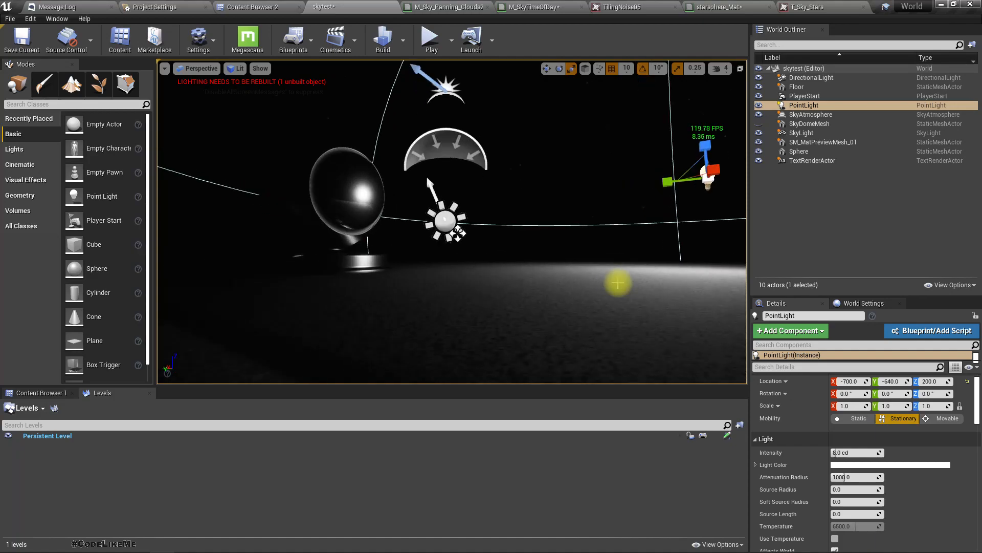
scroll(618, 280, "up", 1)
Inspect the point-lit floor, preview mesh and faint stars in full-screen game view
right_click_drag(618, 278, 517, 204)
key("F11")
key("g")
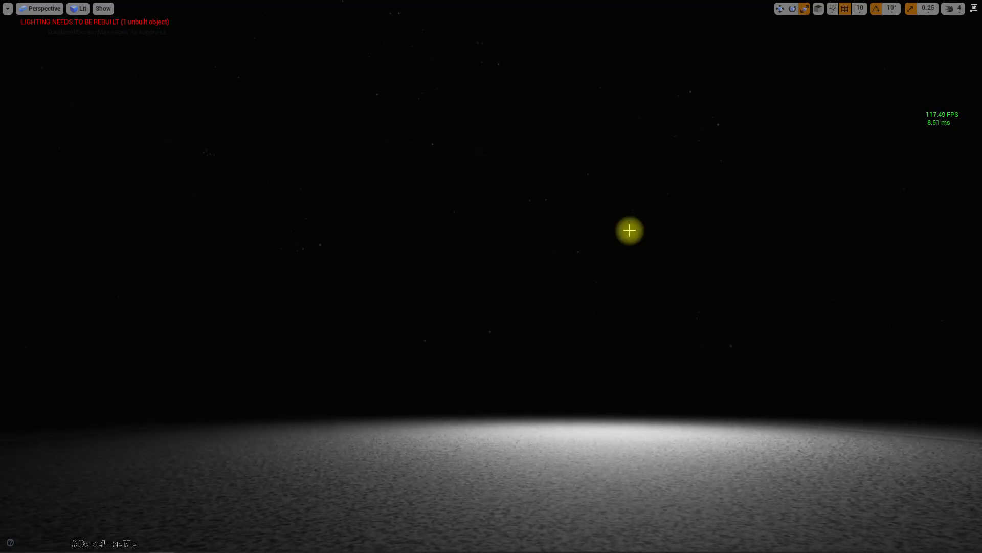
right_click_drag(632, 217, 596, 181)
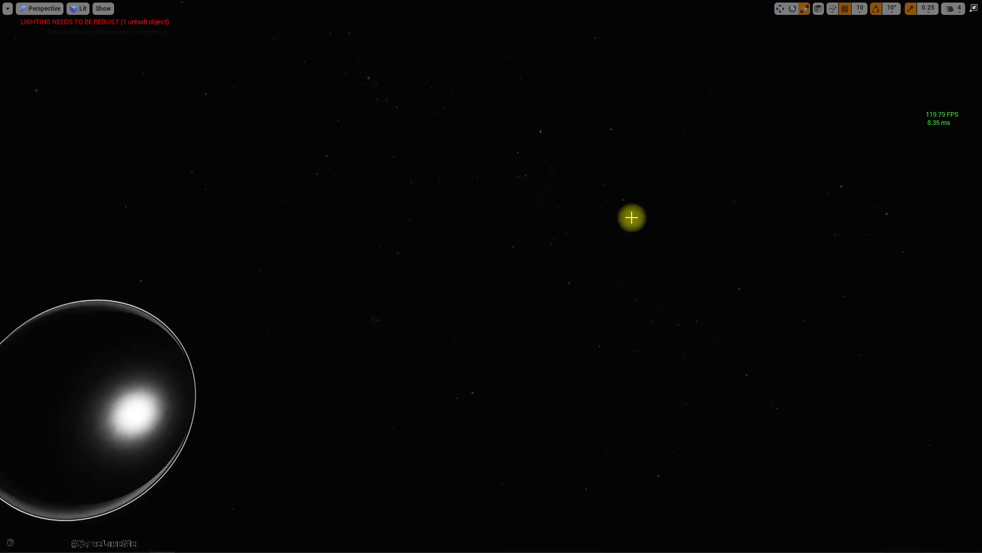
key("F11")
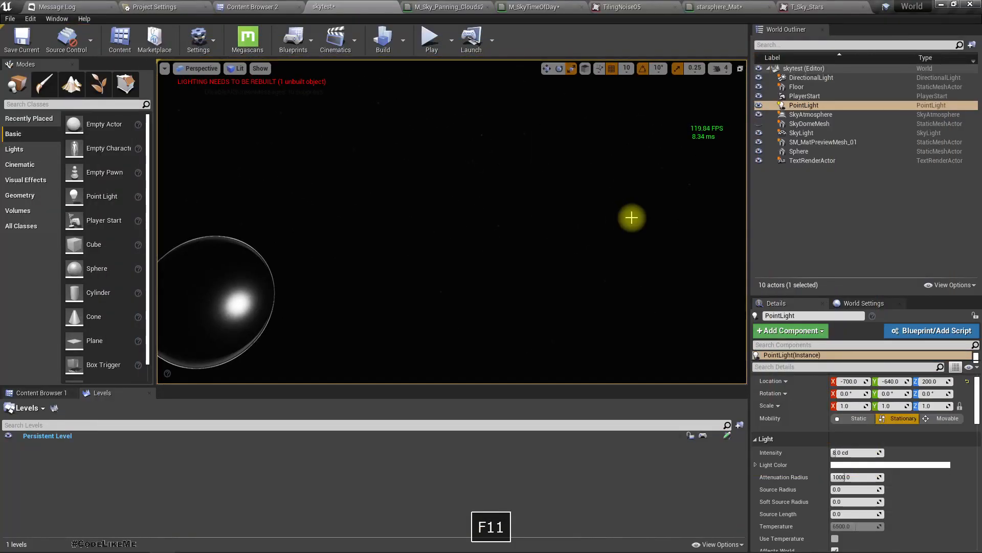
Set the default value of the color multiplier parameter in starsphere_Mat to 0.03
left_click(531, 7)
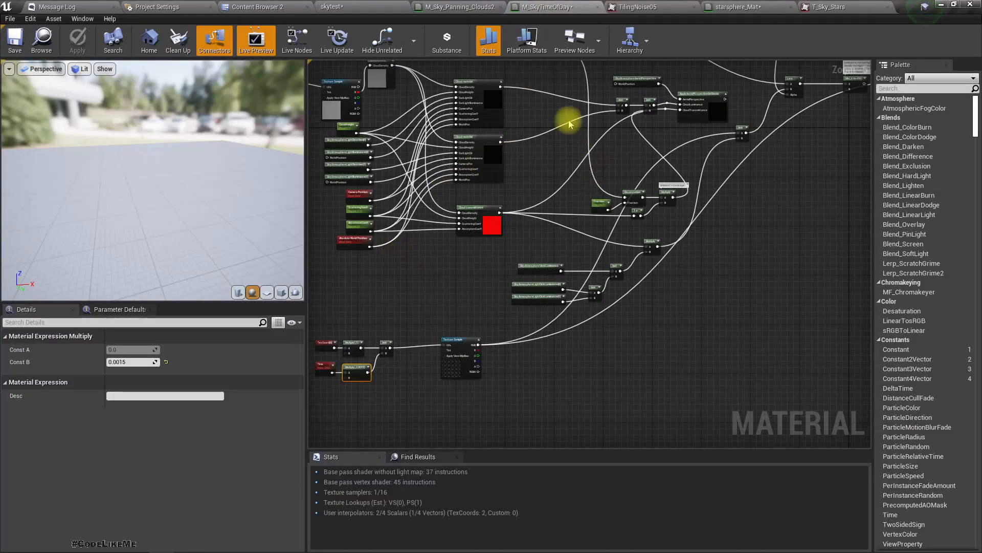
left_click(736, 7)
left_click(450, 310)
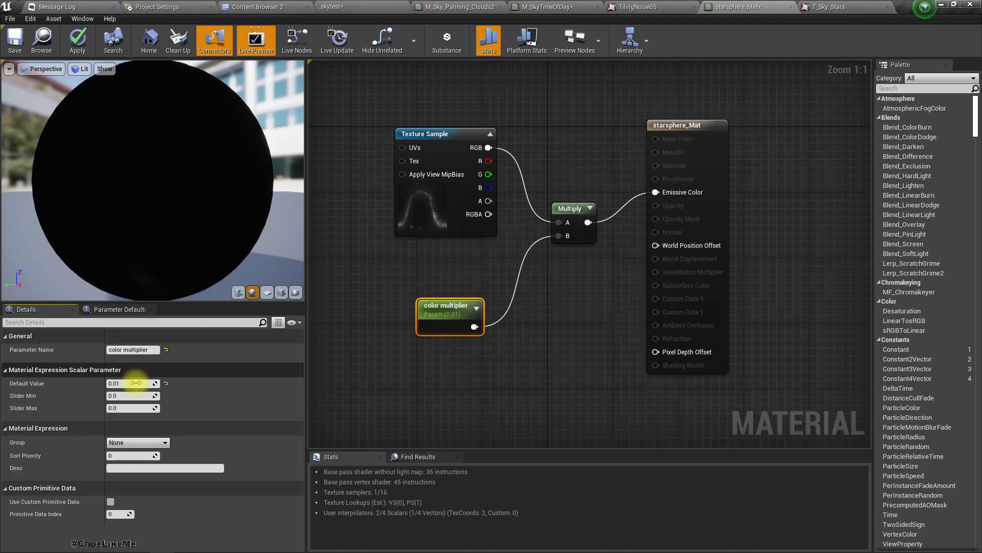
key("Right")
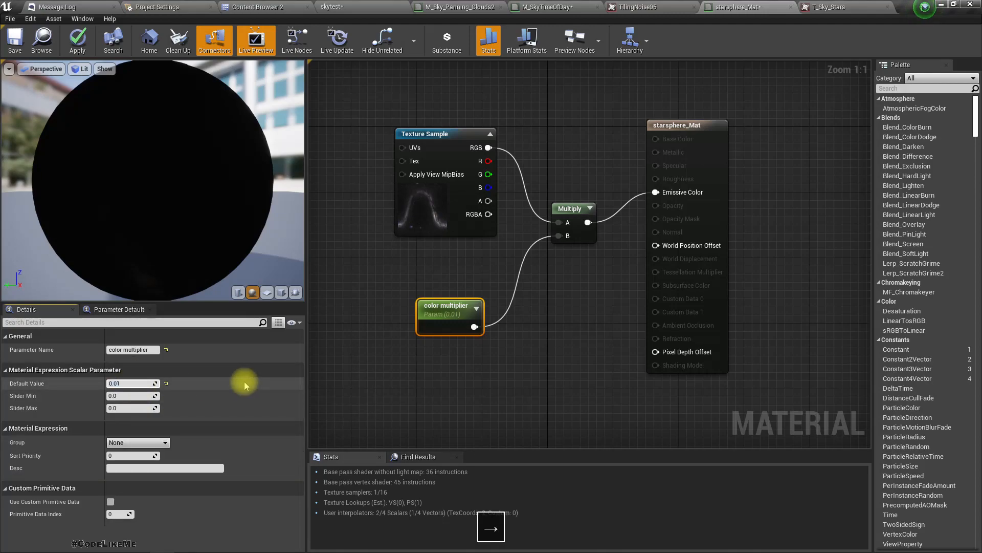
type("3")
key("Return")
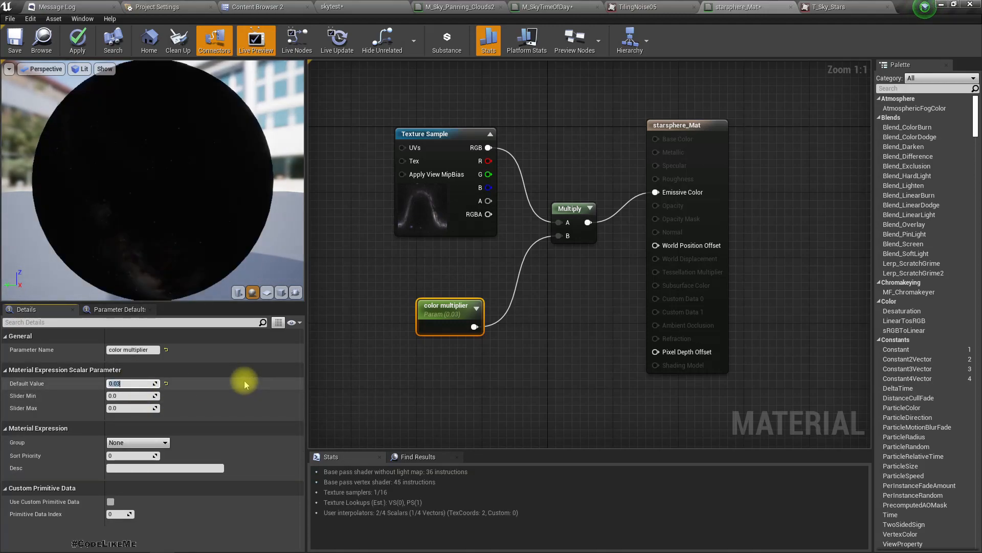
Examine the stars and Milky Way against the point-lit floor and preview mesh in the full-screen skytest level view
left_click(348, 6)
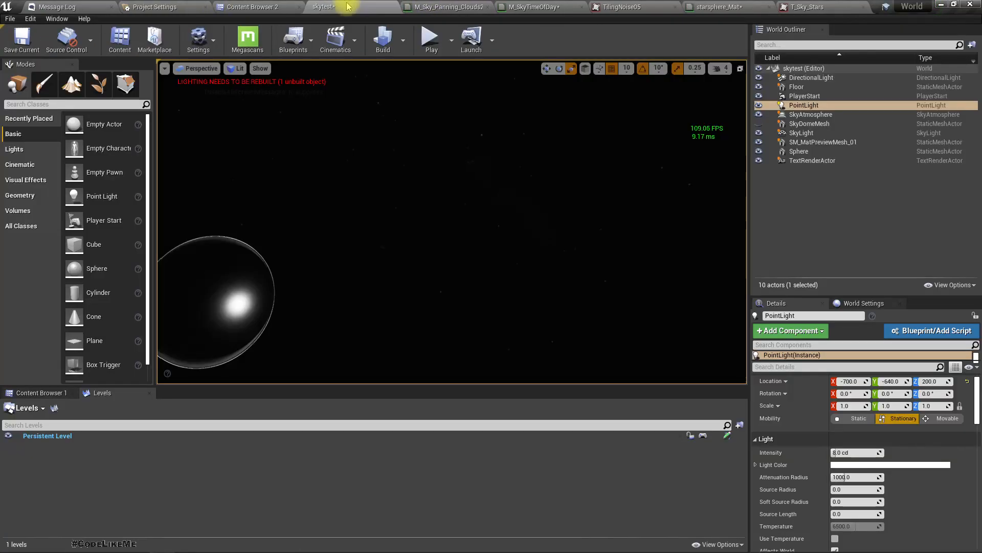
left_click(515, 270)
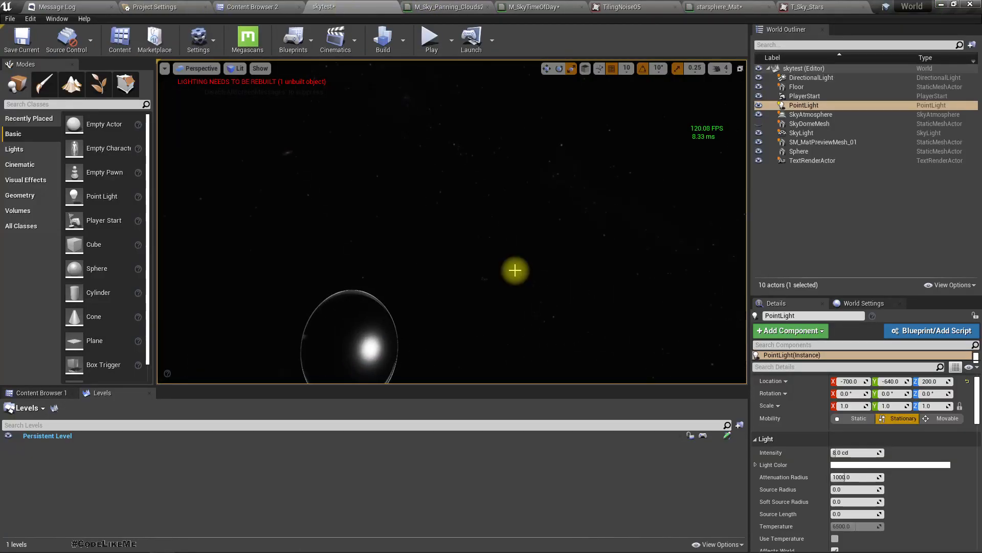
key("F11")
right_click_drag(492, 277, 548, 383)
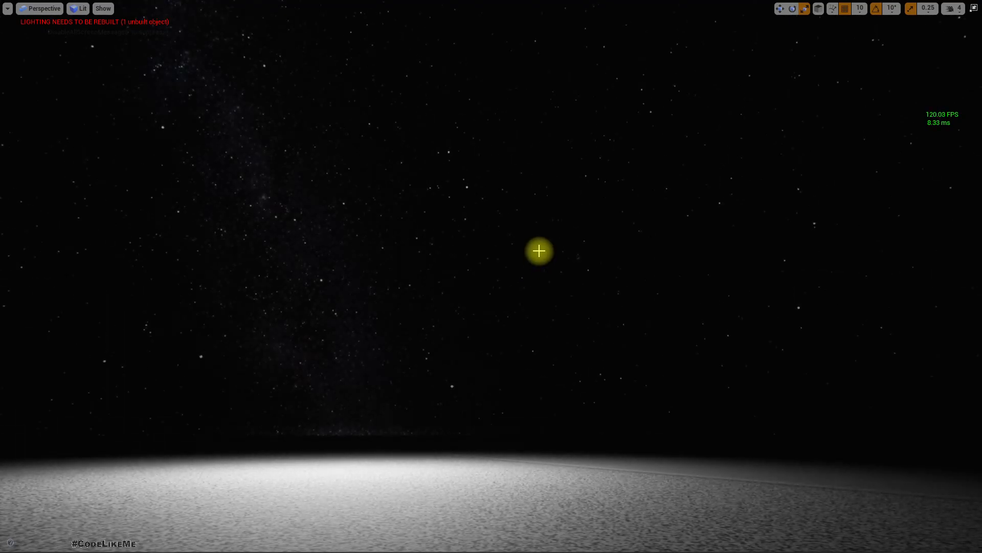
key("F11")
key("F11")
right_click_drag(504, 232, 197, 166)
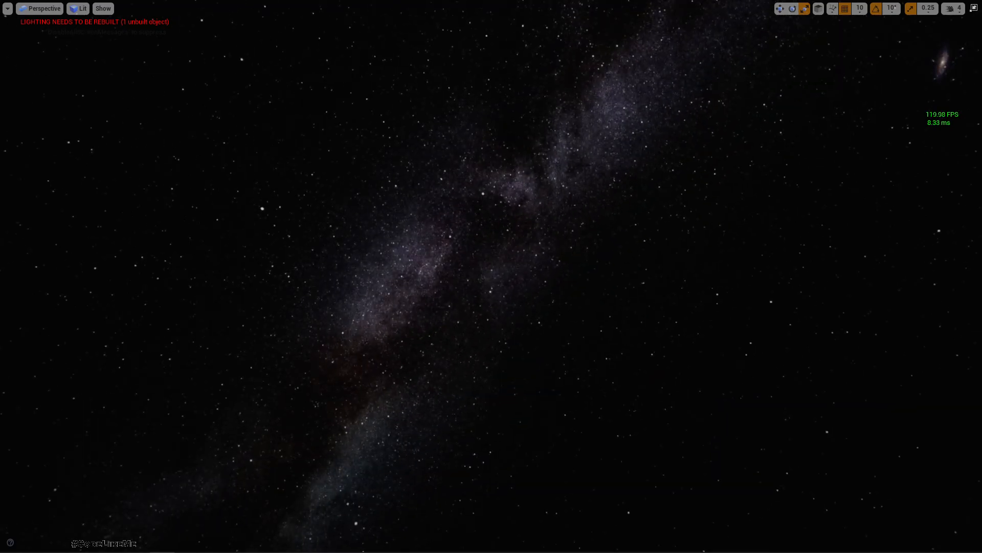
right_click_drag(197, 167, 546, 187)
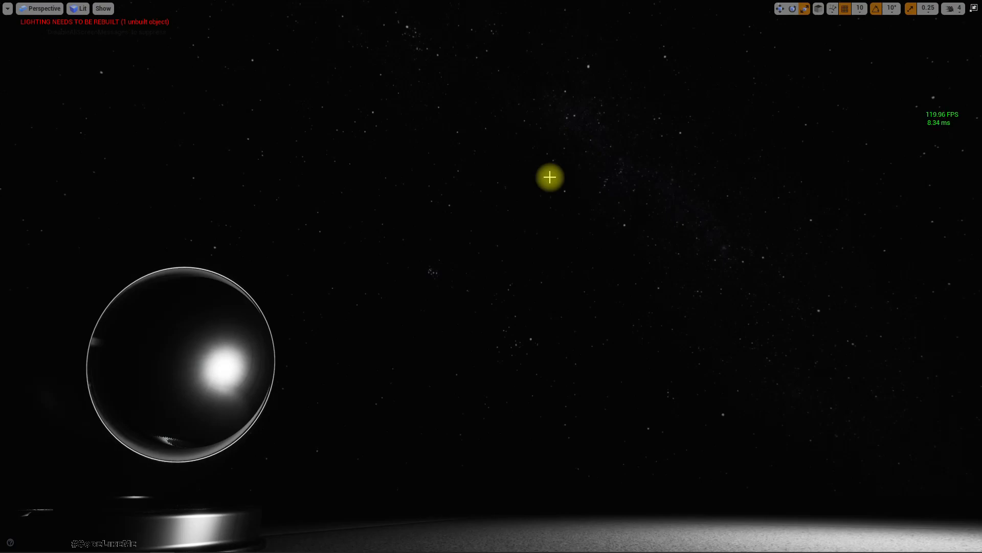
mouse_move(602, 175)
right_mouse_down()
mouse_move(601, 246)
mouse_move(602, 133)
mouse_move(589, 137)
mouse_move(726, 146)
mouse_move(603, 174)
right_mouse_up()
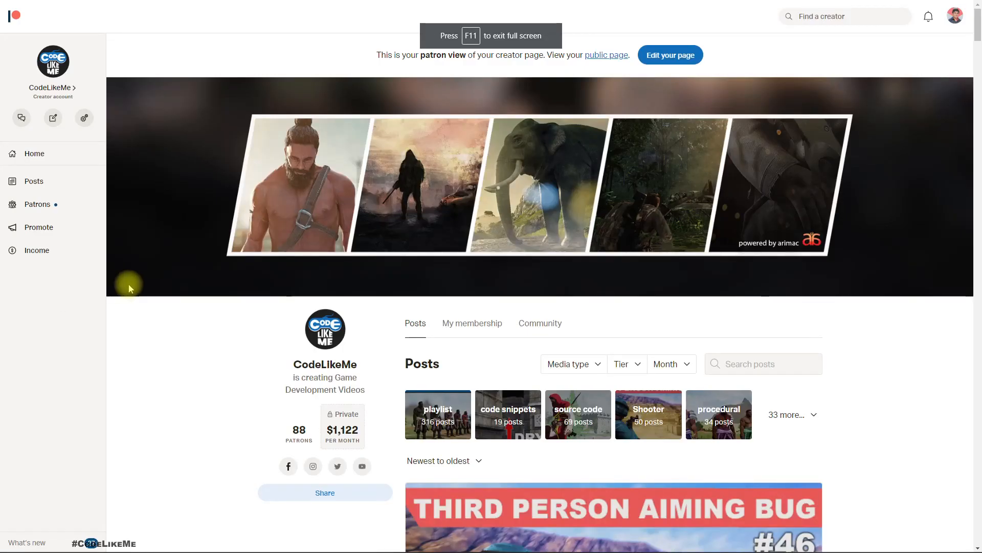
Look through the CodeLikeMe posts on the Patreon creator page, including the third person shooter episodes and project file updates
scroll(243, 306, "down", 1)
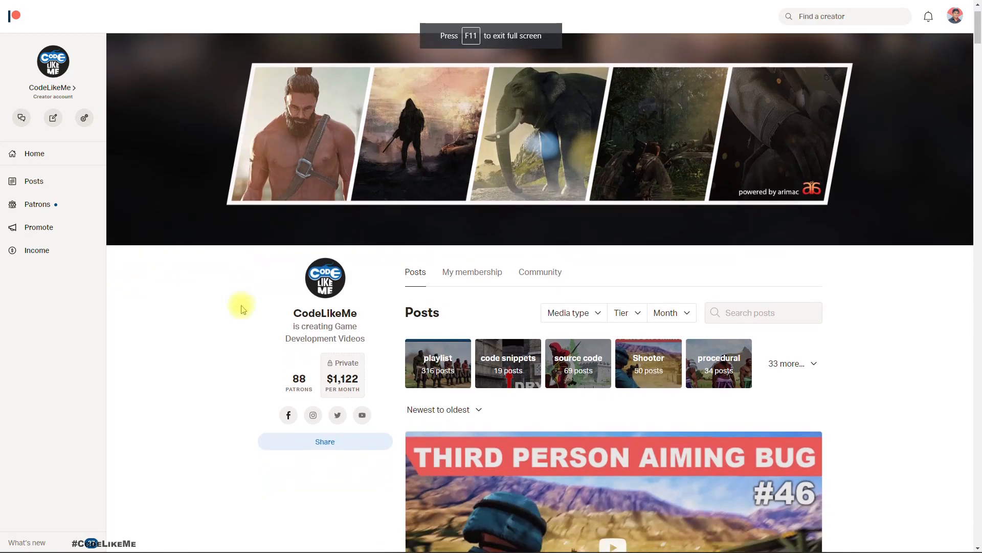
scroll(215, 318, "down", 1)
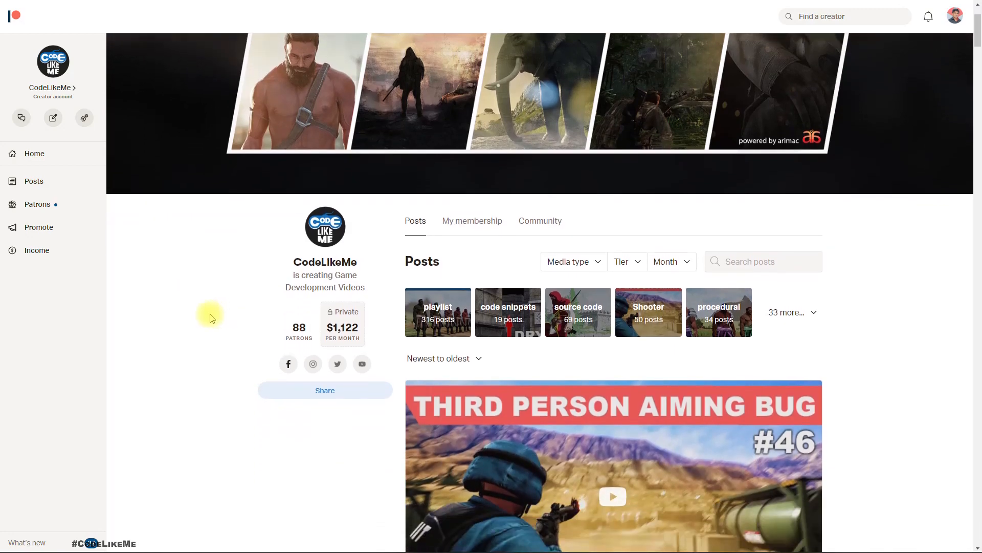
scroll(190, 325, "down", 8)
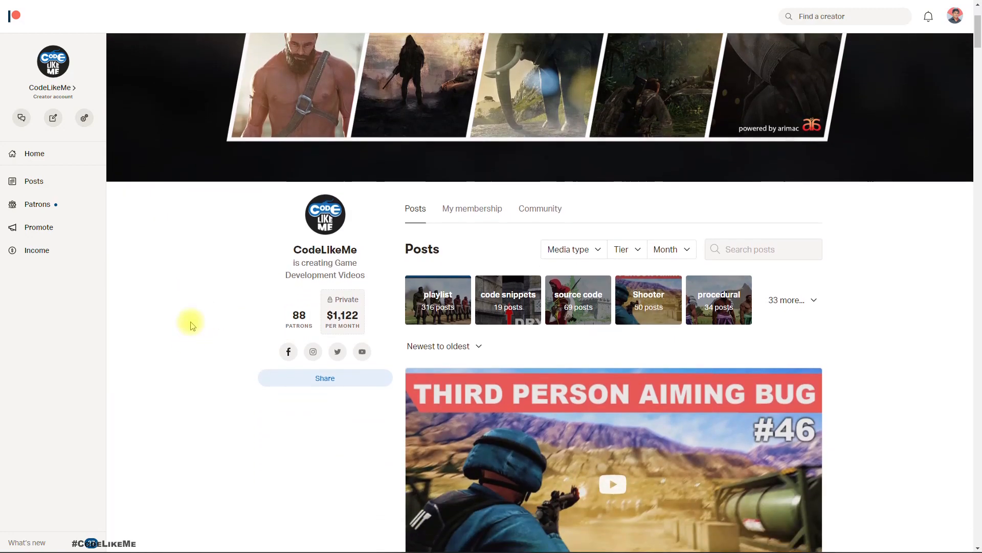
scroll(185, 317, "down", 4)
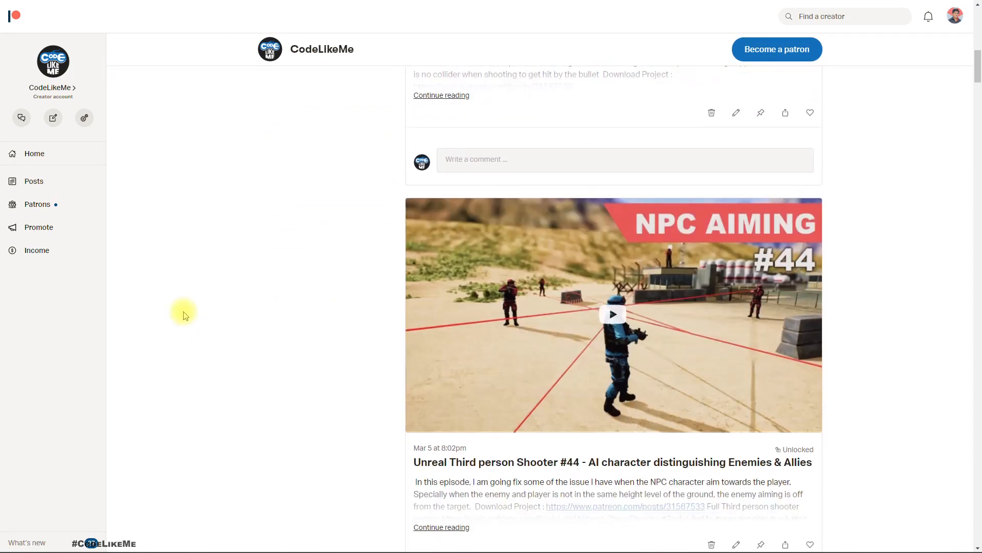
scroll(184, 310, "up", 12)
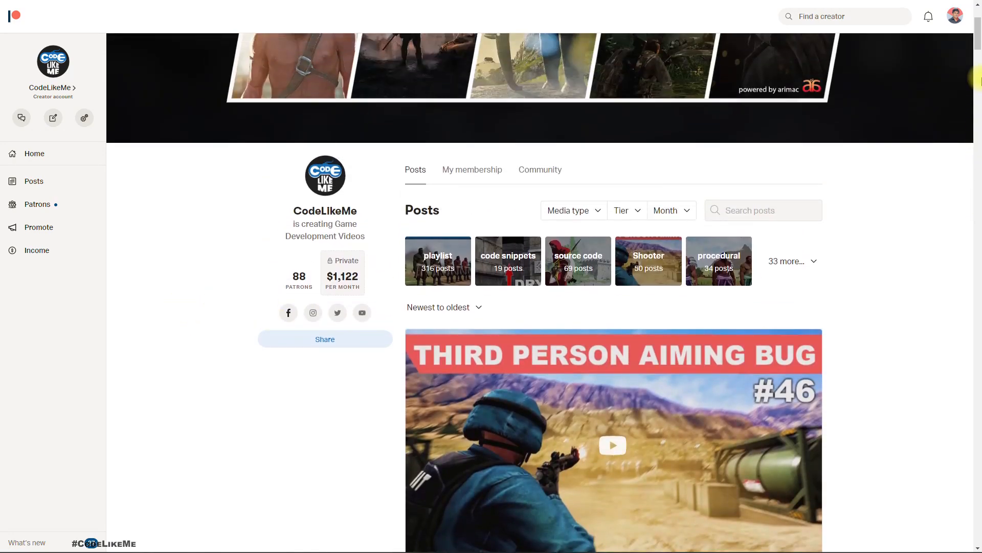
left_click_drag(978, 27, 979, 51)
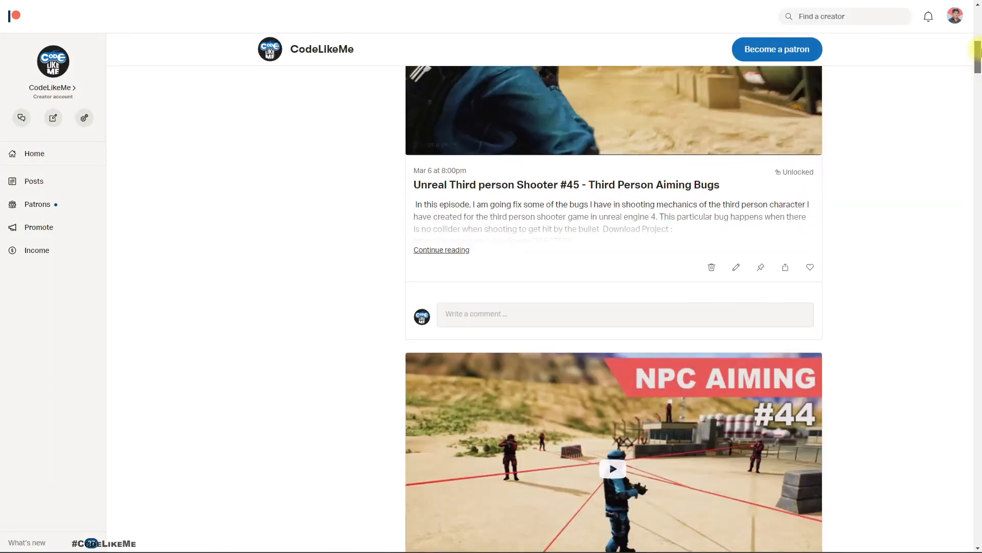
scroll(877, 164, "up", 3)
scroll(873, 164, "down", 2)
scroll(834, 149, "up", 6)
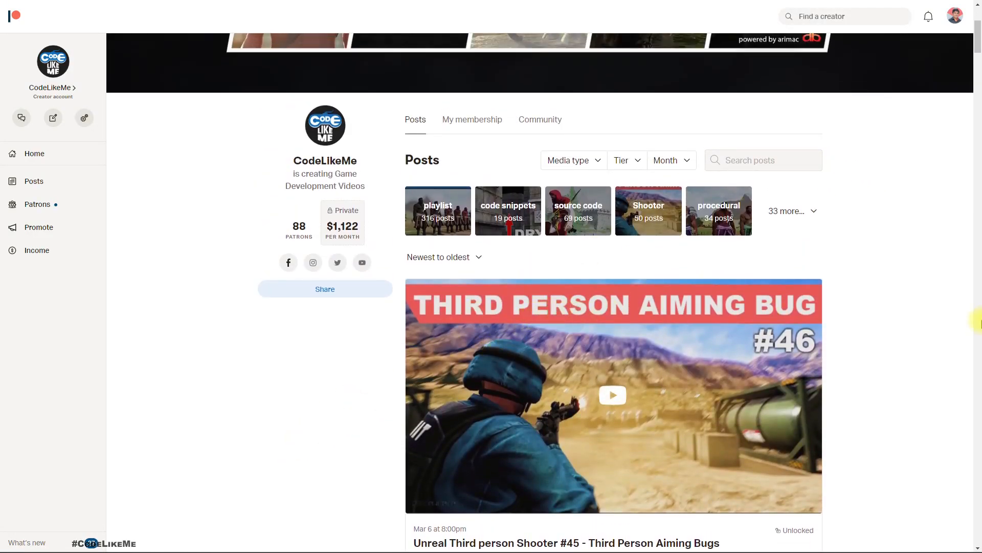
scroll(897, 269, "down", 4)
scroll(865, 302, "down", 4)
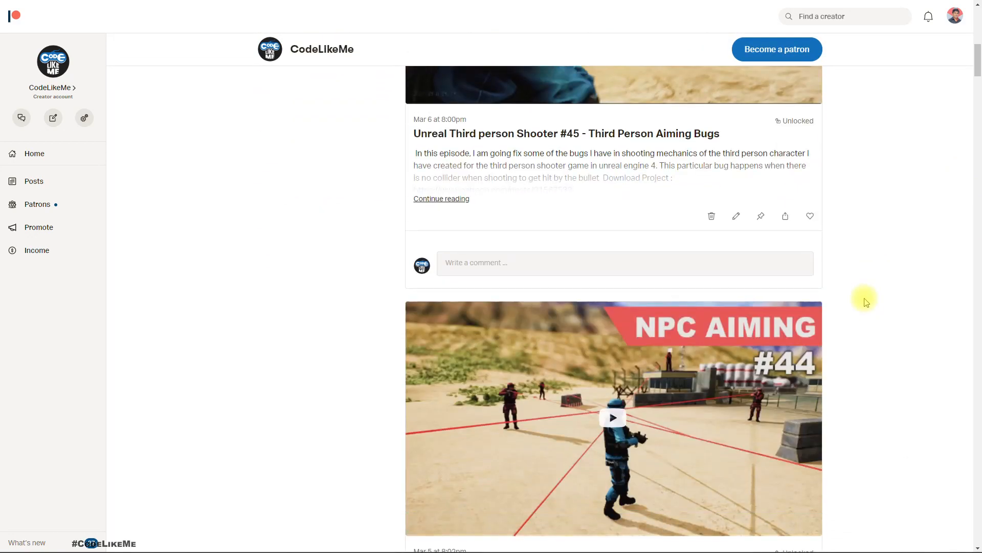
scroll(864, 301, "down", 4)
scroll(859, 296, "down", 4)
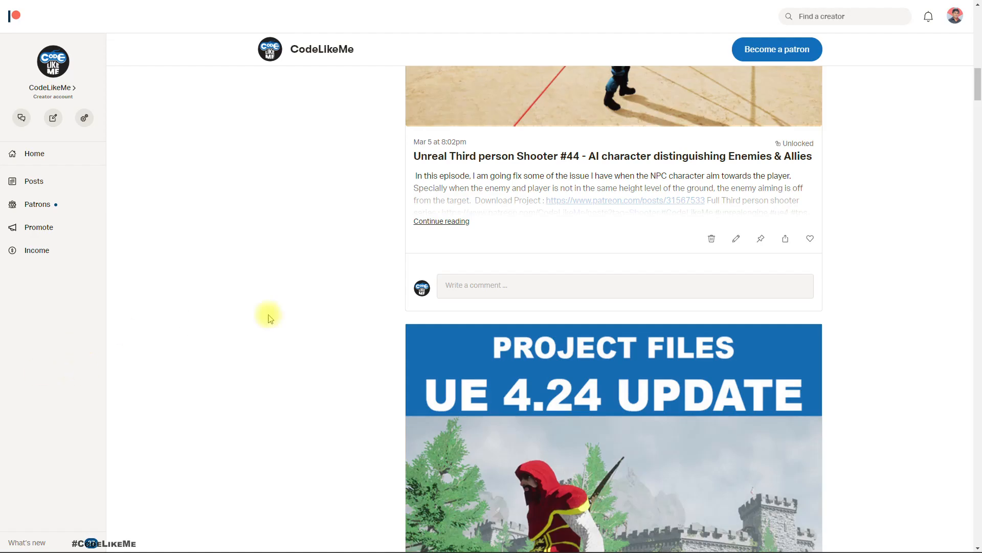
scroll(395, 303, "down", 5)
scroll(394, 304, "down", 5)
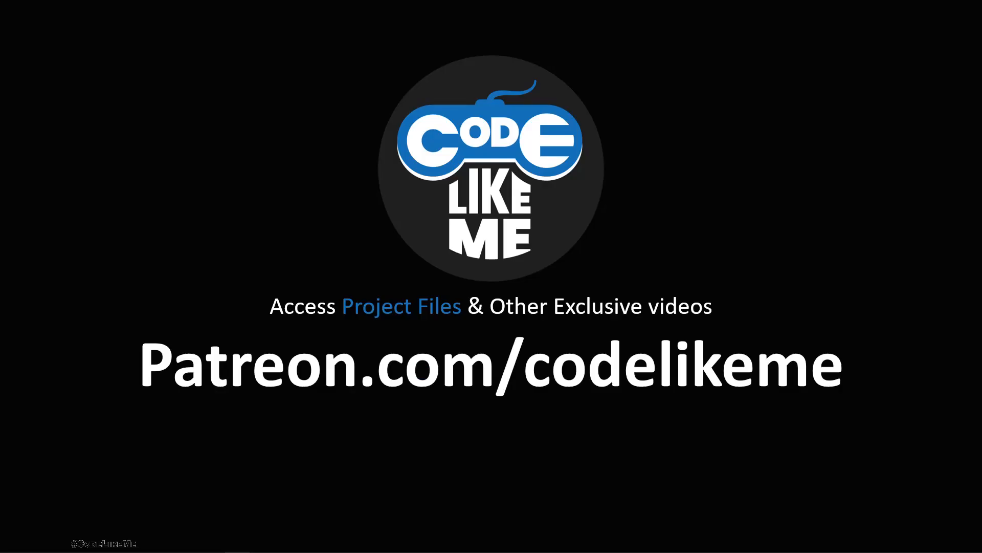